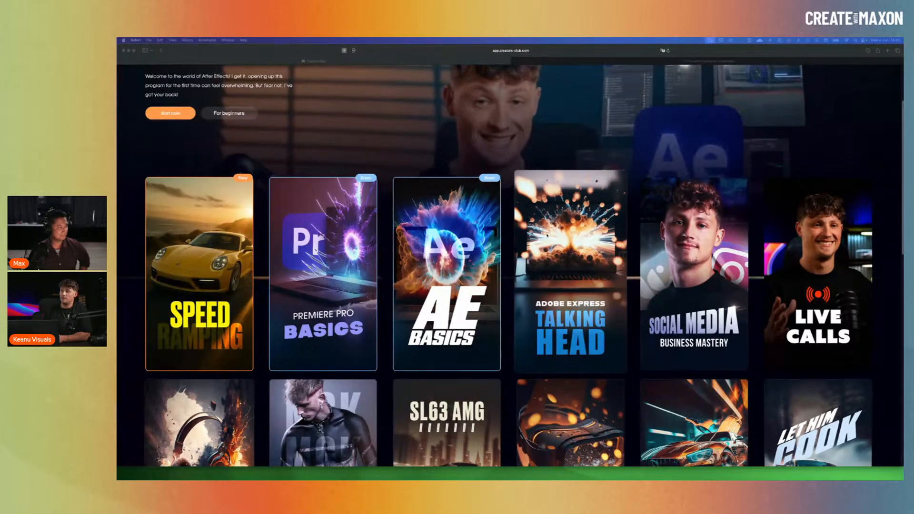
Step: Browse the Creators Club course catalogue, previewing the Speed Ramping, Premiere Pro Basics and AE Basics courses and the rows below
click(362, 165)
mouse_move(229, 260)
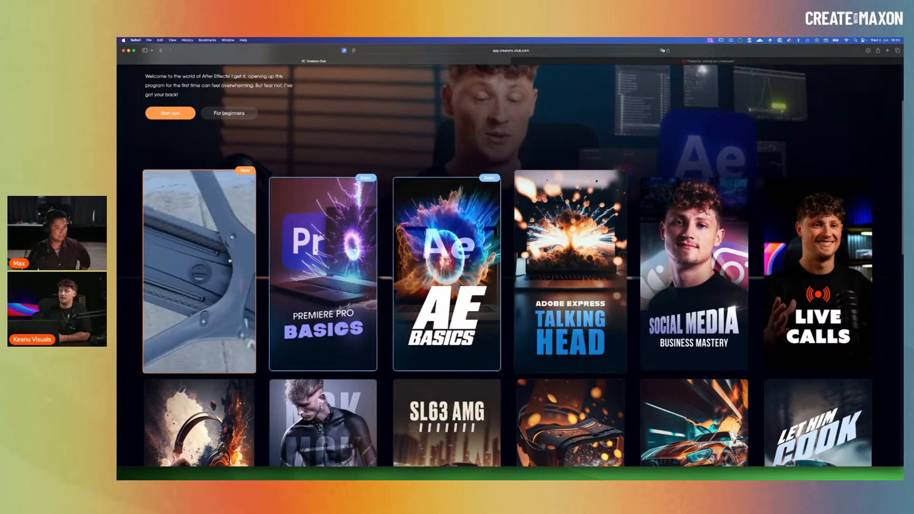
mouse_move(296, 263)
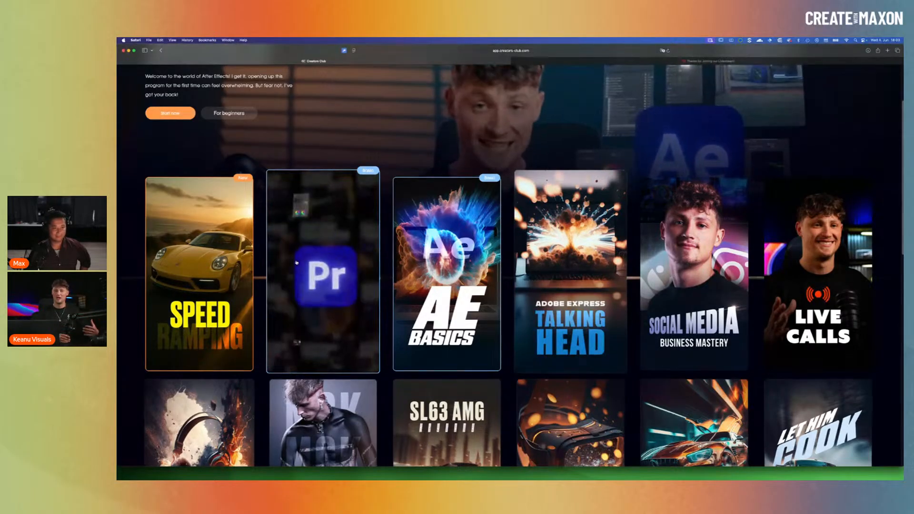
mouse_move(409, 256)
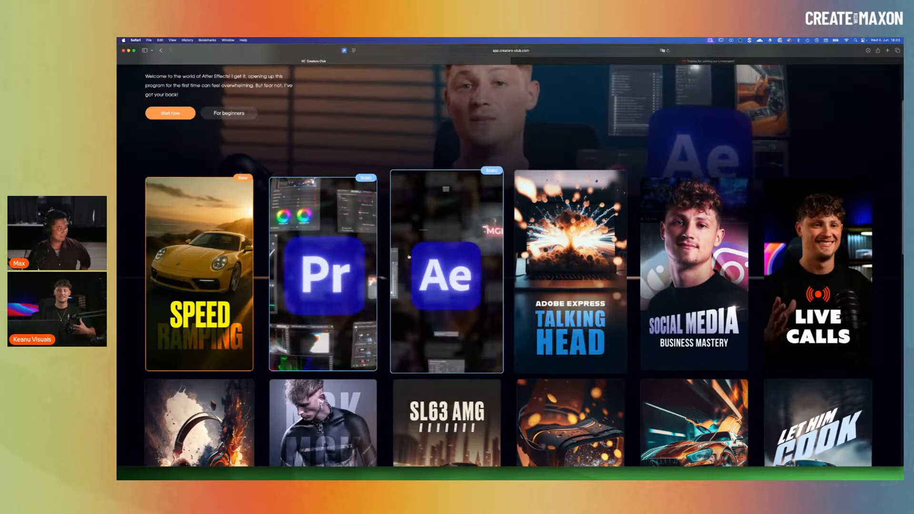
scroll(412, 261, down, 5)
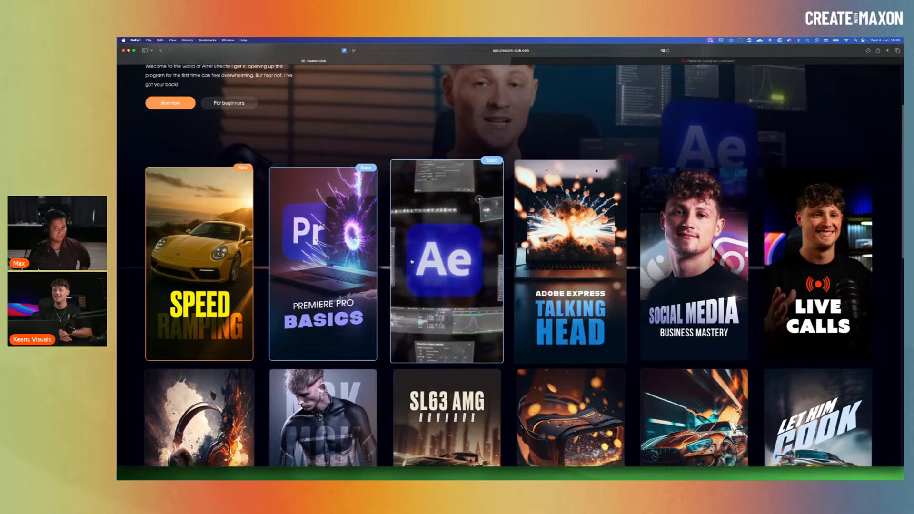
scroll(411, 272, down, 2)
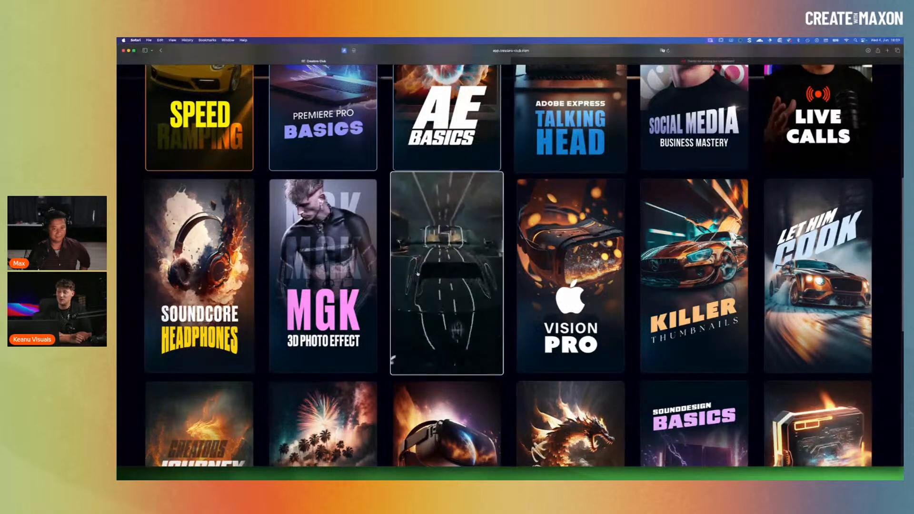
scroll(417, 274, down, 4)
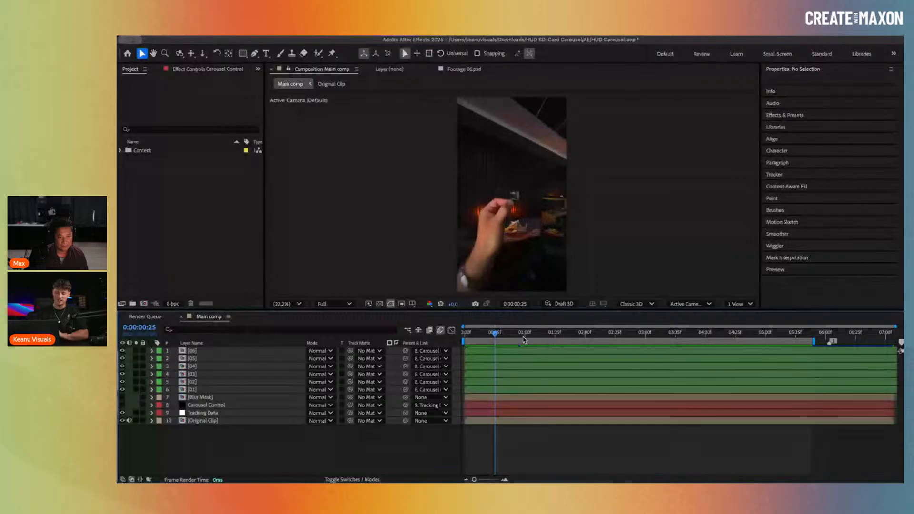
Step: Switch to After Effects and preview the finished carousel animation in Main comp with the composition viewer enlarged
drag(523, 338, 476, 340)
key(space)
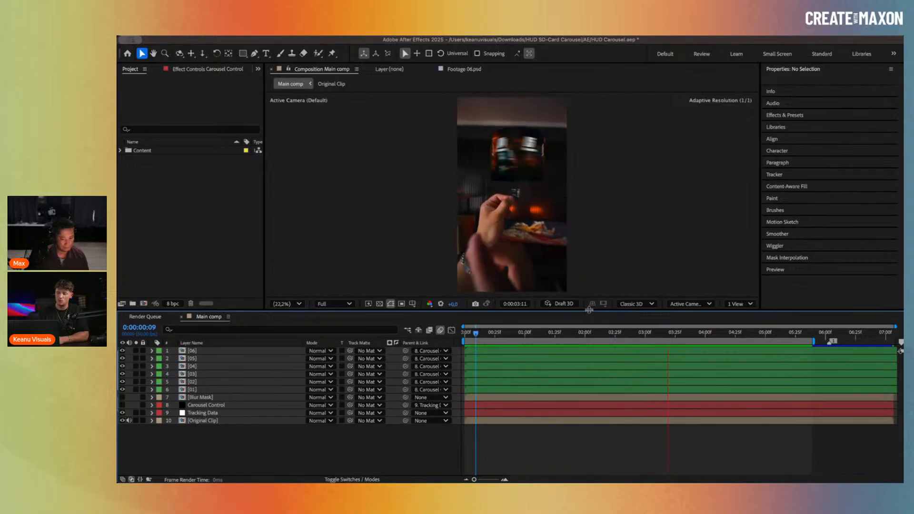
drag(590, 315, 590, 381)
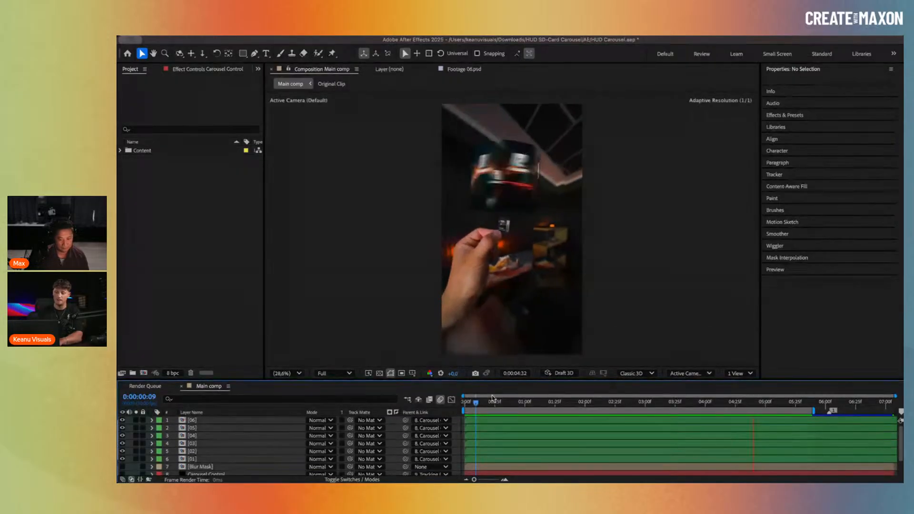
click(471, 403)
drag(471, 403, 494, 403)
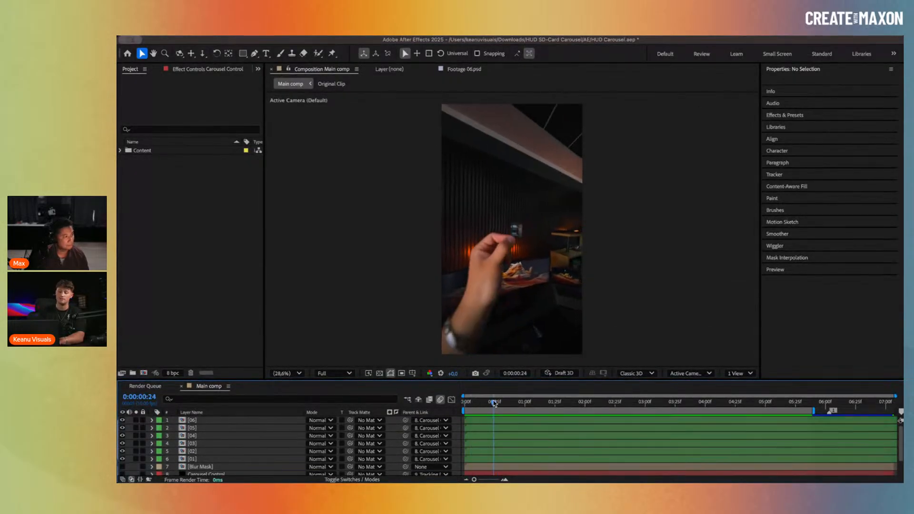
key(space)
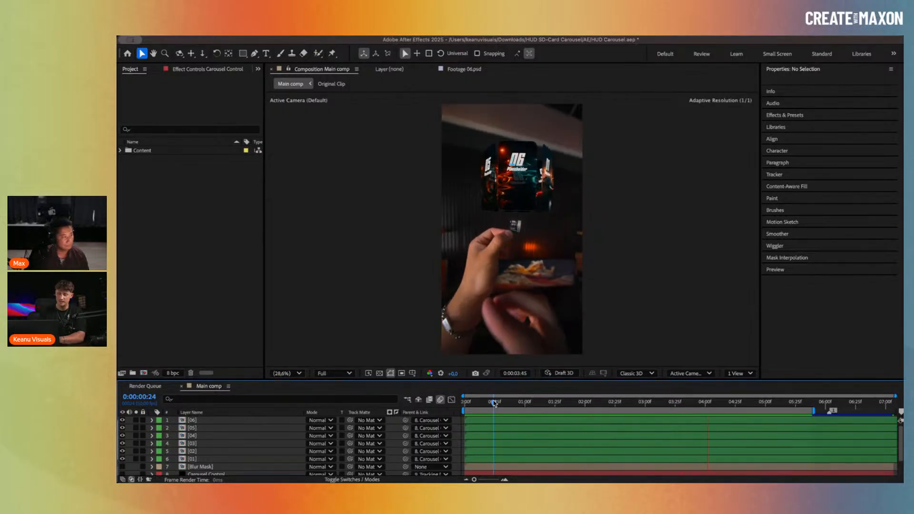
drag(523, 403, 621, 413)
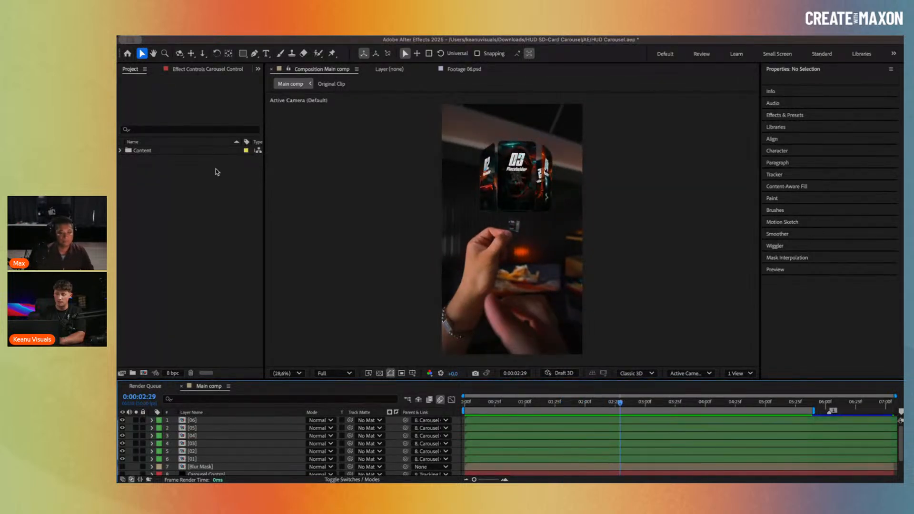
Step: Expand the Content folder and review the hand gestures and rotating placeholders in Main comp, magnifying the composition view to 50%
click(120, 151)
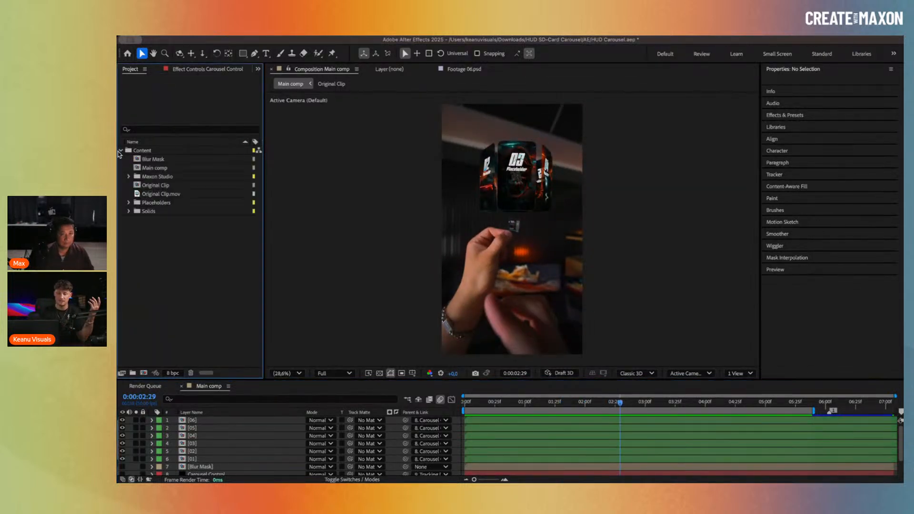
drag(482, 402, 500, 403)
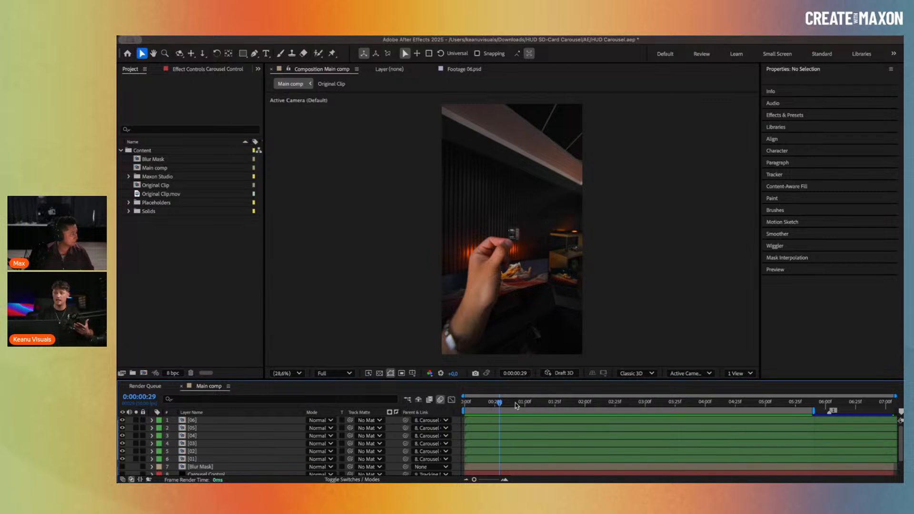
drag(516, 405, 552, 405)
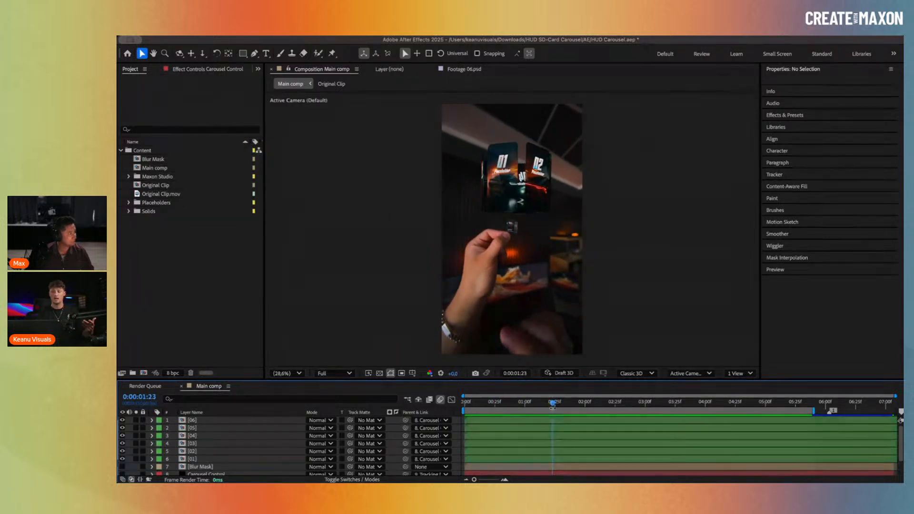
key(space)
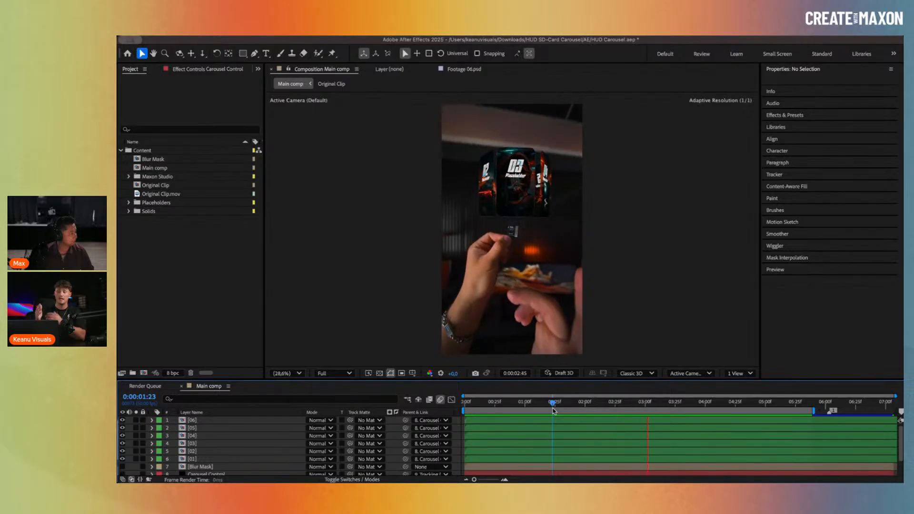
key(space)
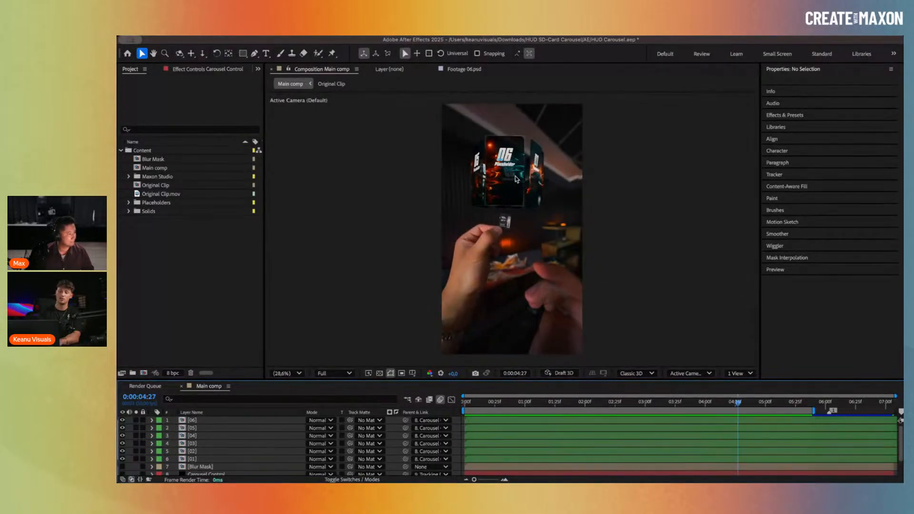
scroll(516, 179, up, 2)
key(space)
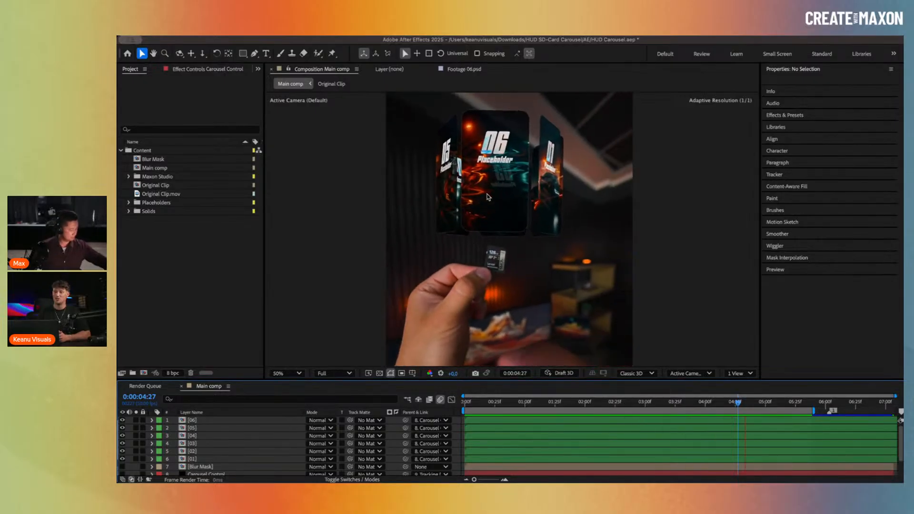
click(515, 404)
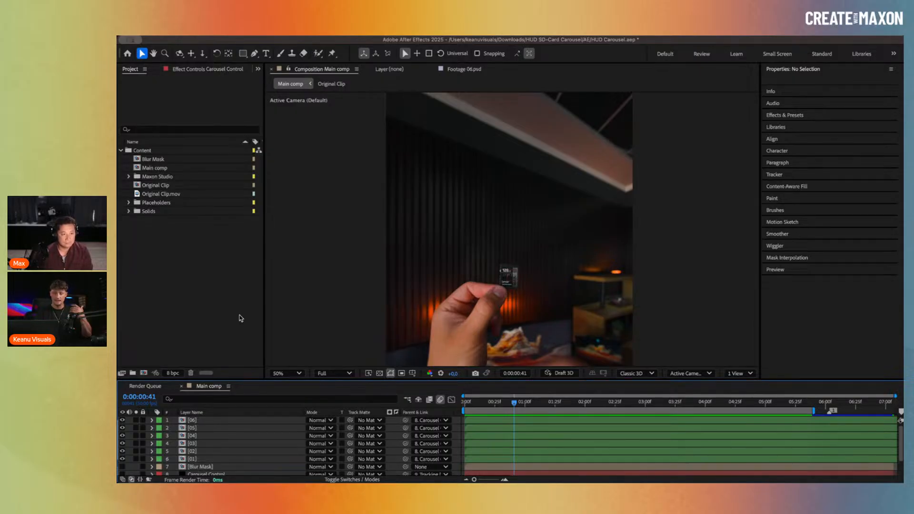
Step: Open the Original Clip.mov footage and play through the raw hand movements without the carousel
double_click(164, 193)
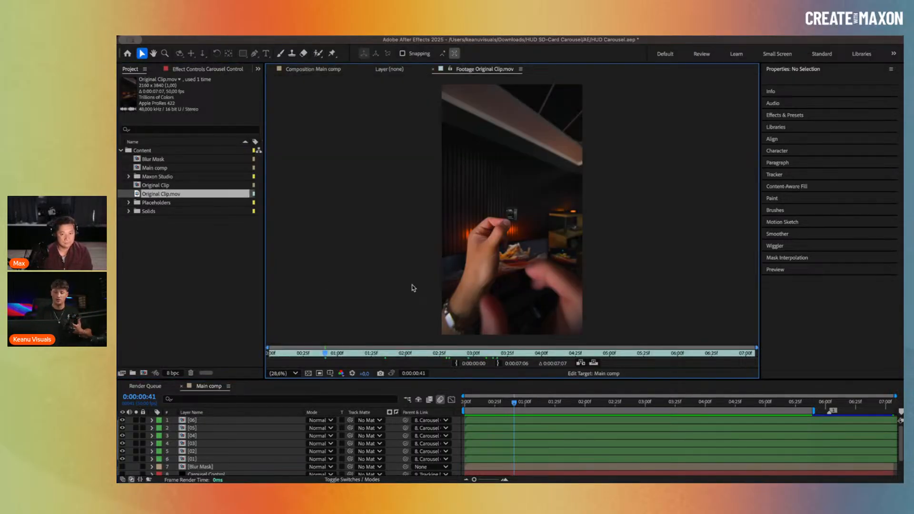
key(space)
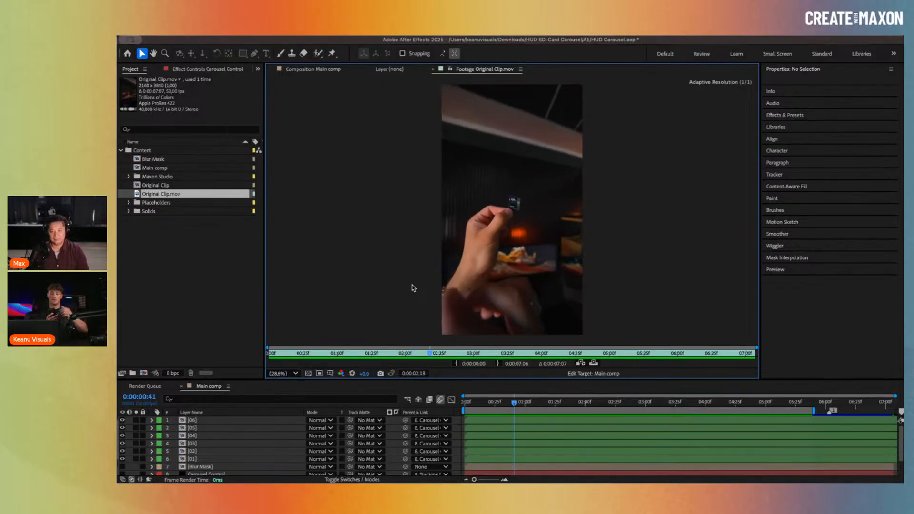
key(space)
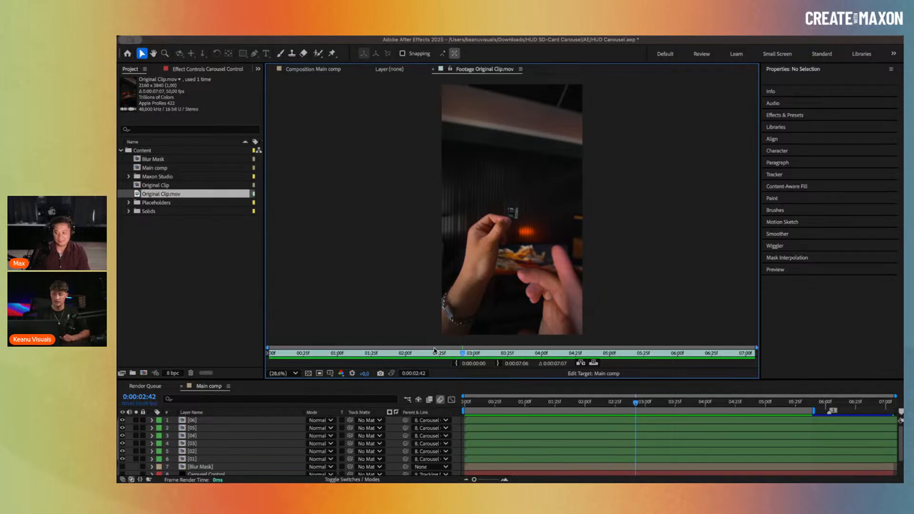
drag(434, 351, 431, 355)
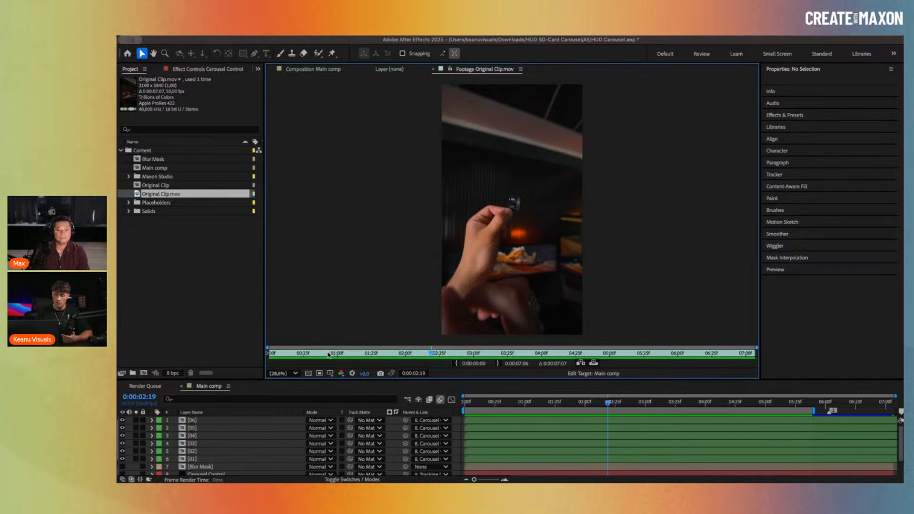
drag(329, 353, 415, 341)
key(space)
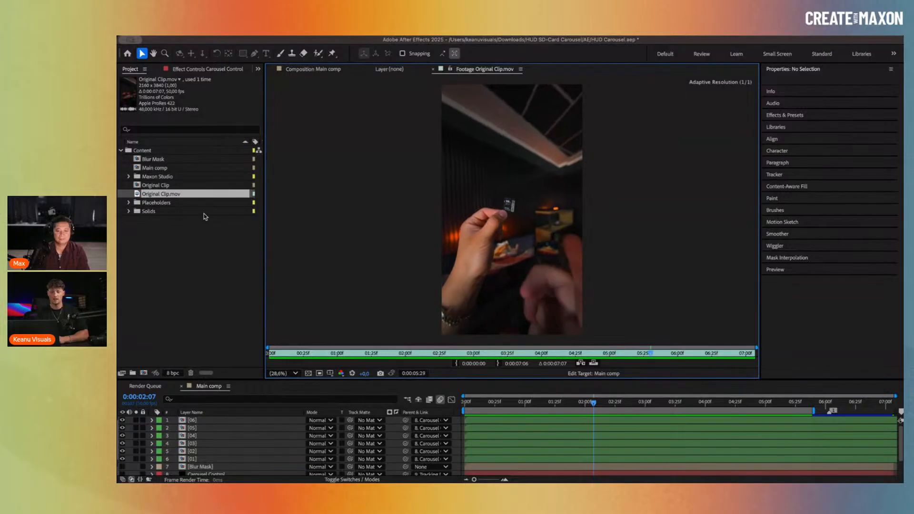
key(space)
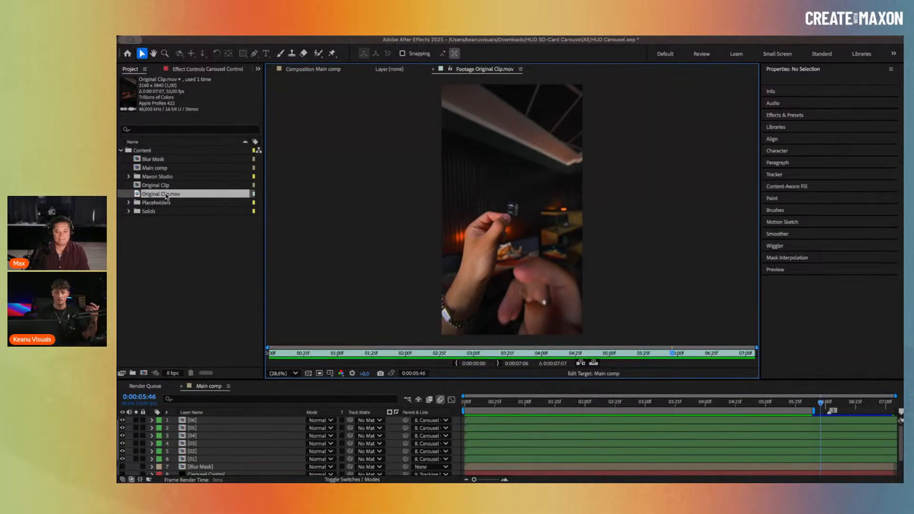
Step: Create a composition named Original Clip from Original Clip.mov and place it outside the Content folder
drag(166, 196, 145, 375)
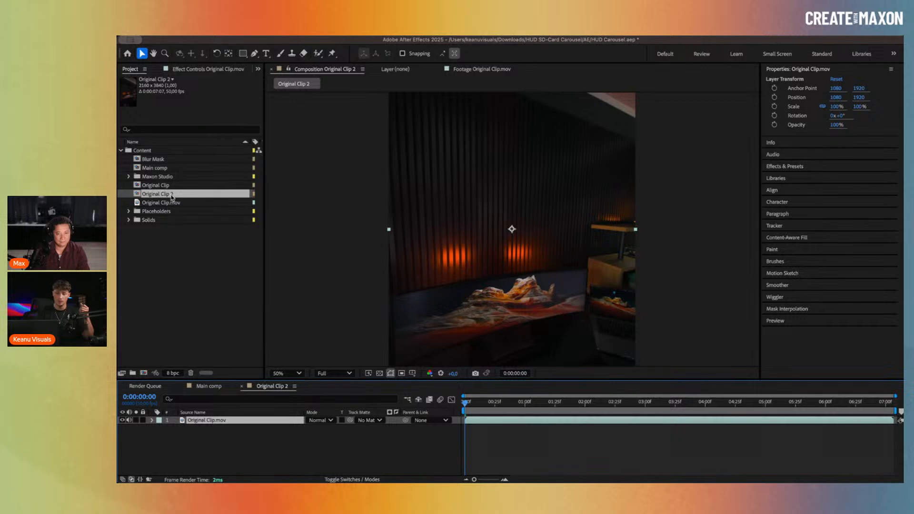
drag(172, 197, 171, 224)
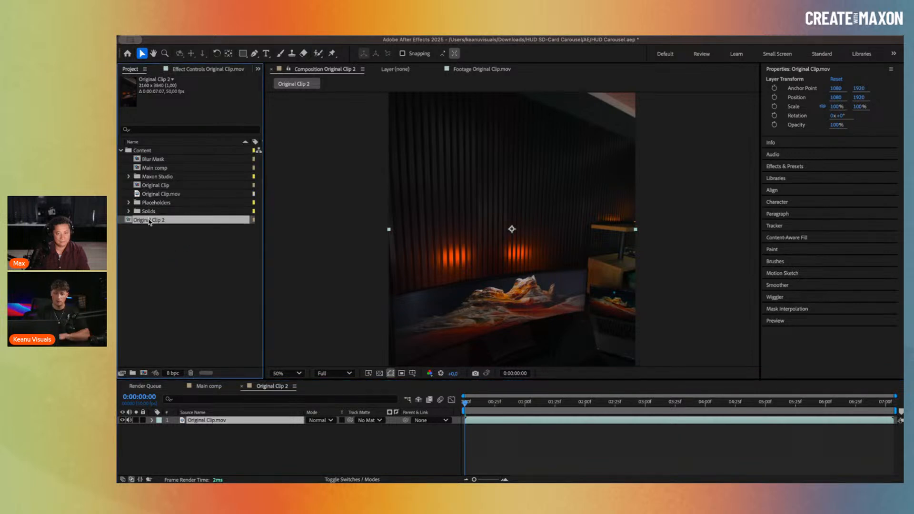
key(Return)
key(Right)
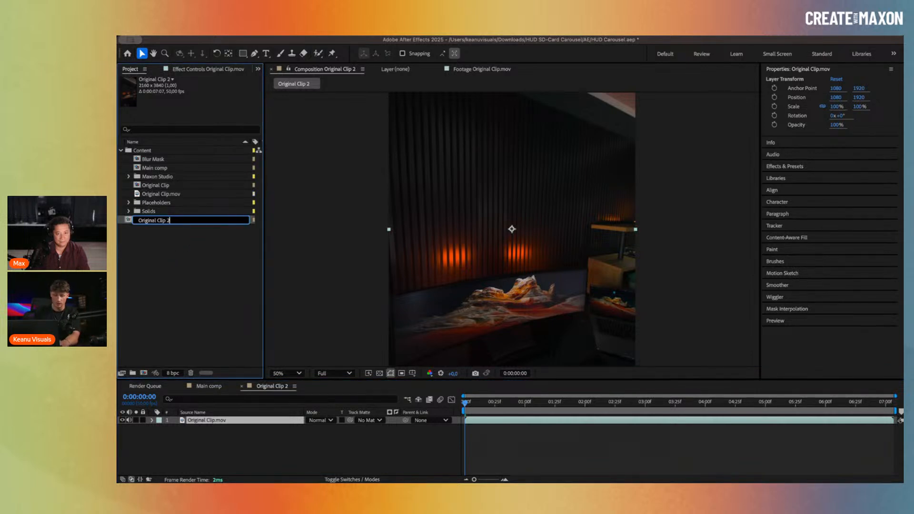
key(Return)
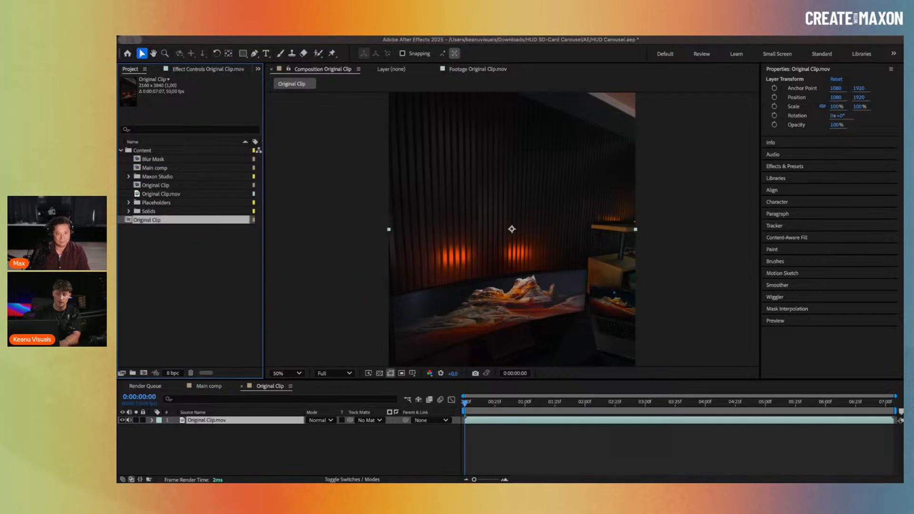
Step: Collapse the Content folder and check the Original Clip composition at 0:00:00:47 with the whole frame in view
click(172, 231)
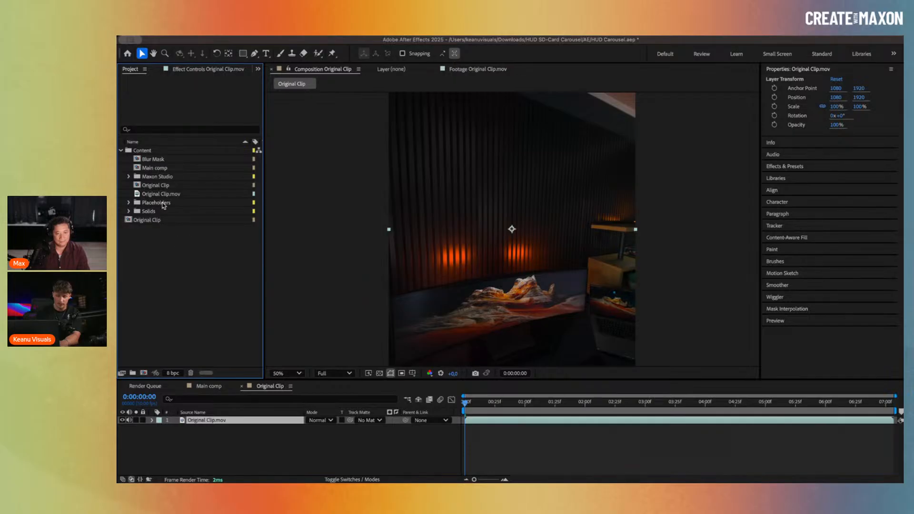
click(160, 222)
click(121, 150)
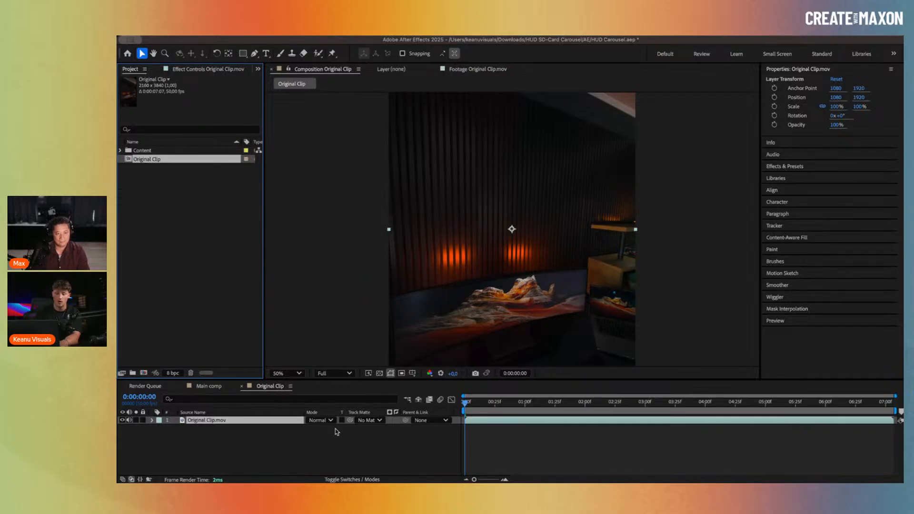
drag(476, 396, 522, 396)
scroll(538, 254, down, 2)
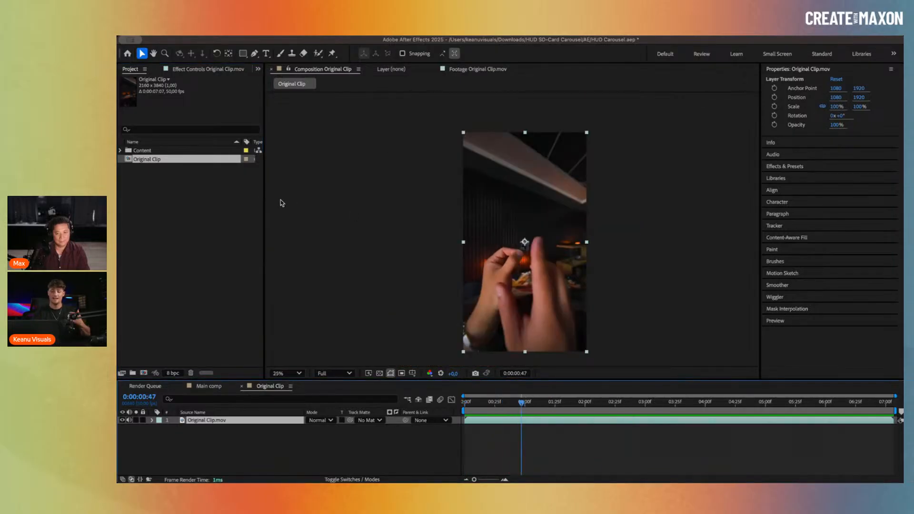
Step: Nest the Original Clip composition inside a new composition and name the new one Main Comp
drag(225, 160, 143, 374)
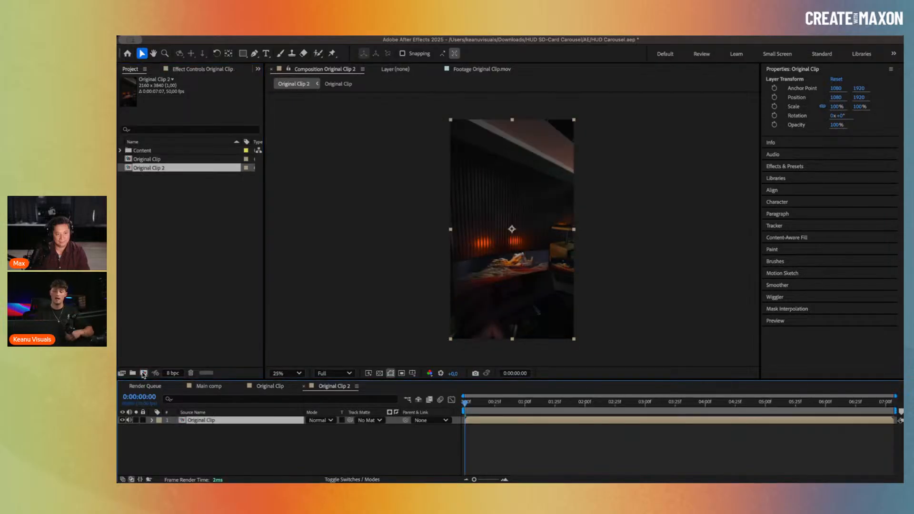
click(169, 168)
key(Return)
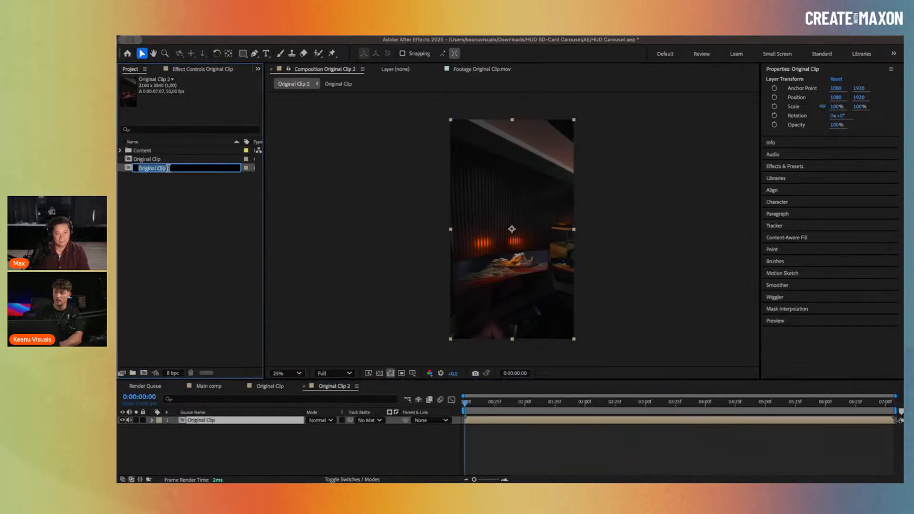
text(Main Comp)
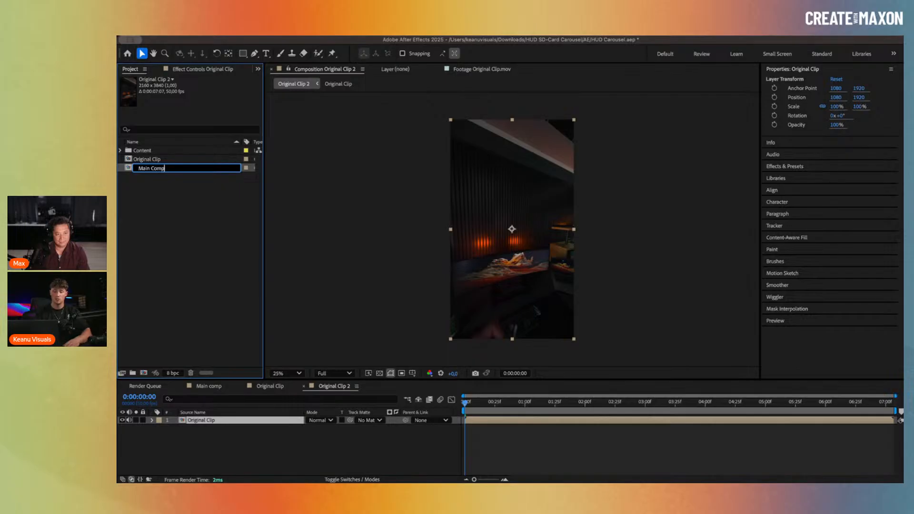
key(Return)
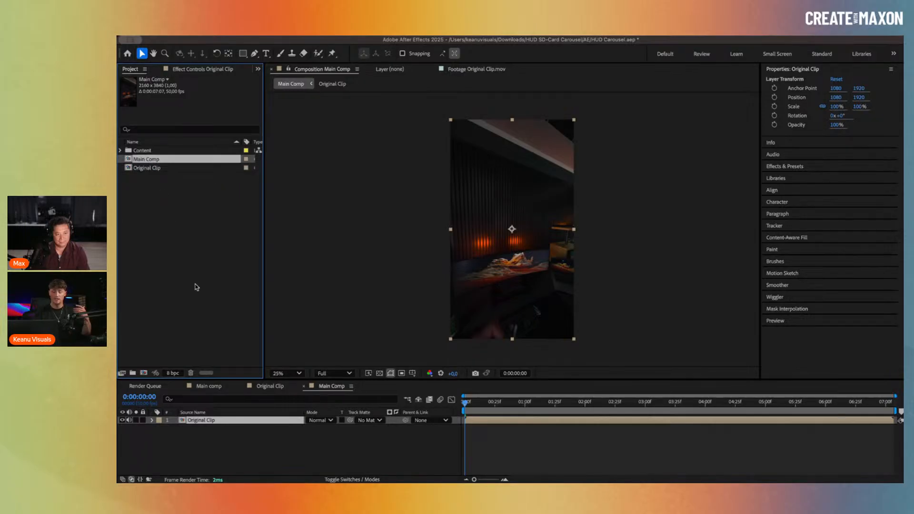
Step: Deselect the layer, enlarge the timeline area upward and expand the Content folder
click(218, 444)
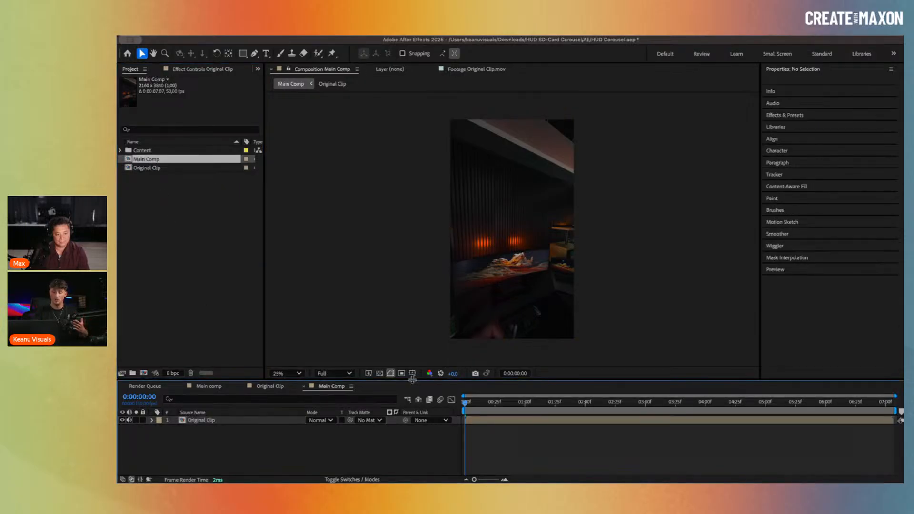
drag(412, 381, 410, 294)
click(121, 151)
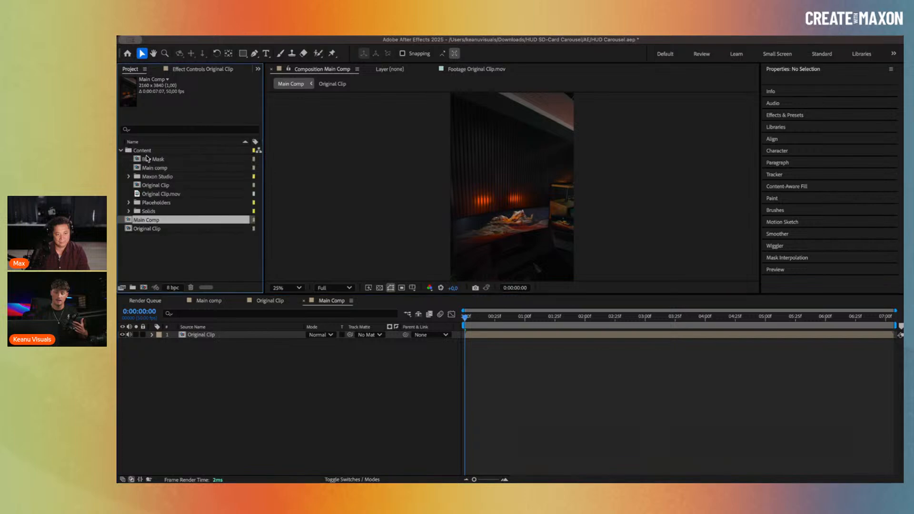
click(160, 186)
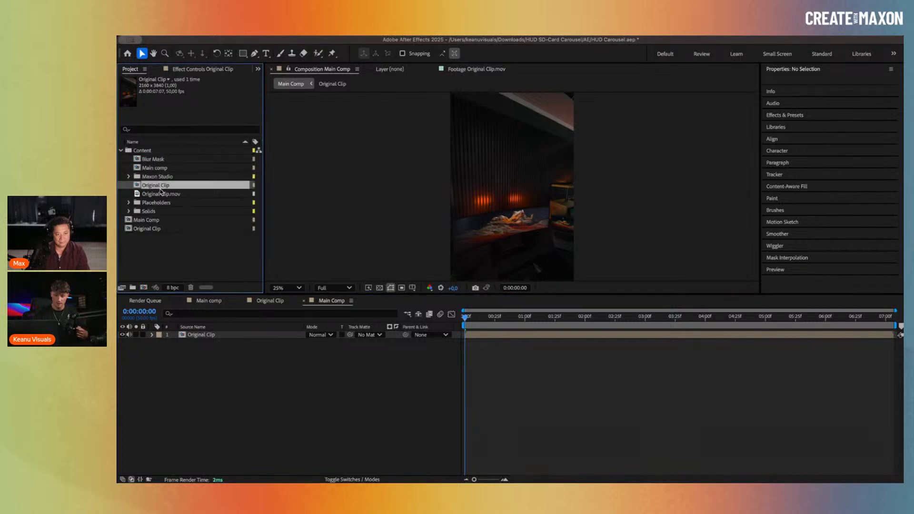
click(157, 194)
drag(163, 213, 174, 357)
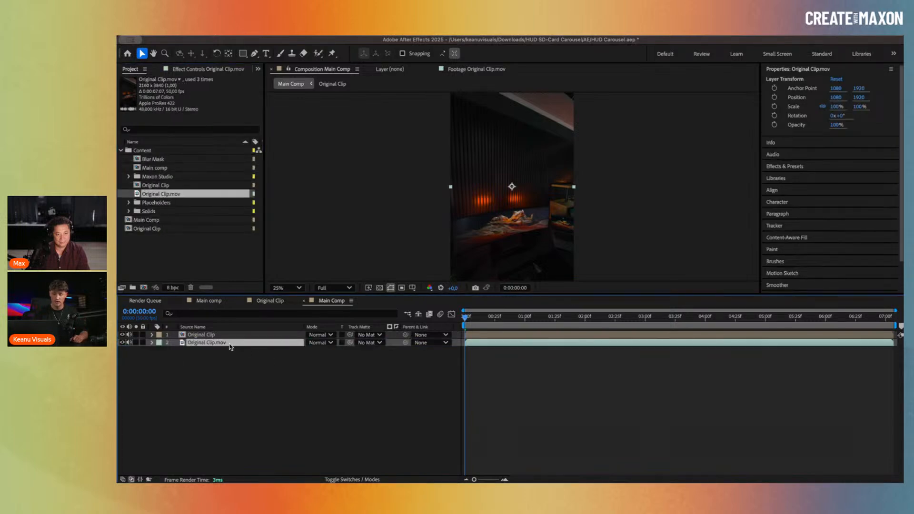
drag(469, 322, 540, 319)
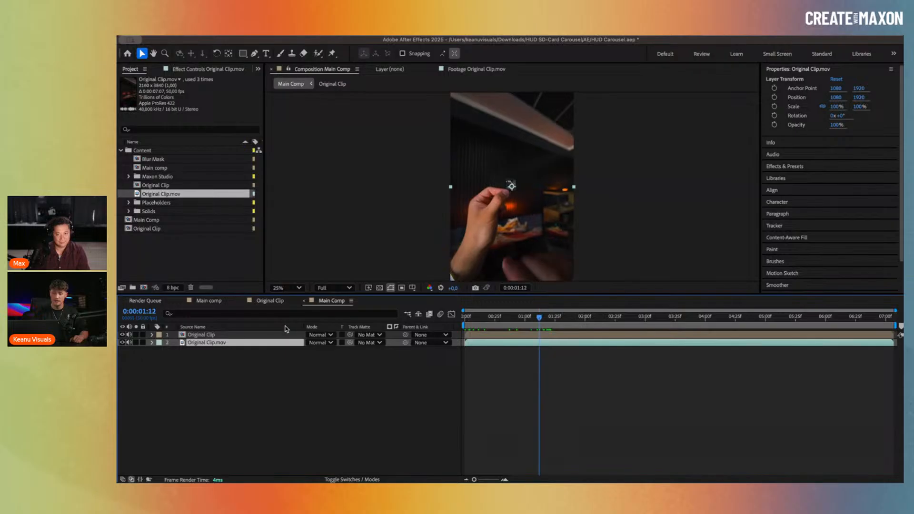
double_click(271, 344)
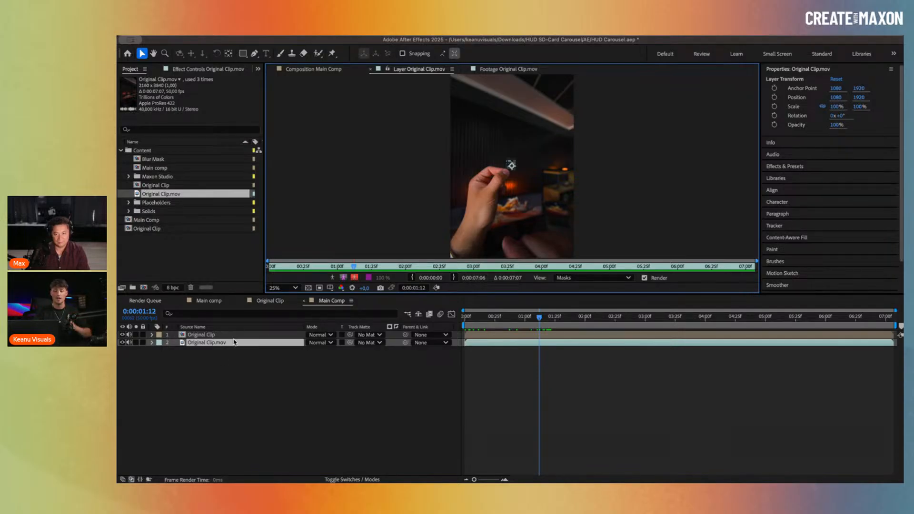
key(Delete)
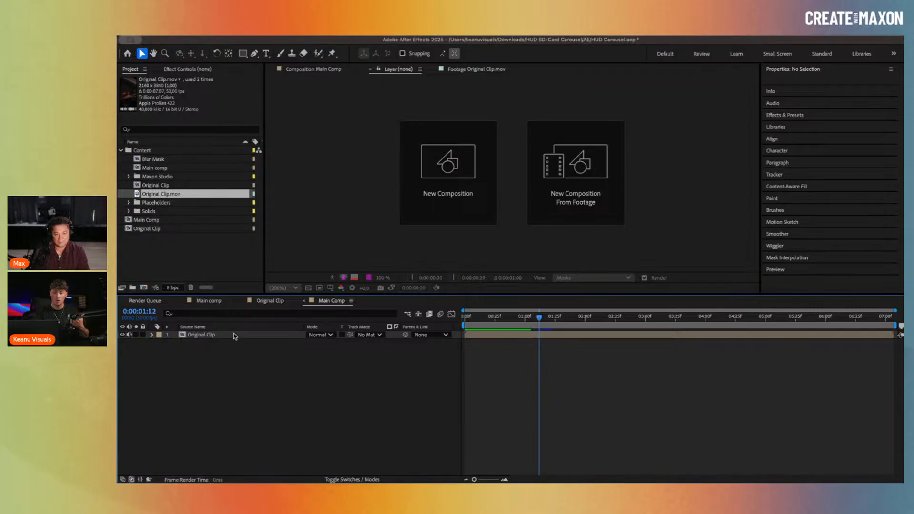
Step: Check the footage inside the nested Original Clip at 0:00:01:38, close the finished Main comp, and return to the new Main Comp
double_click(233, 334)
drag(526, 320, 571, 324)
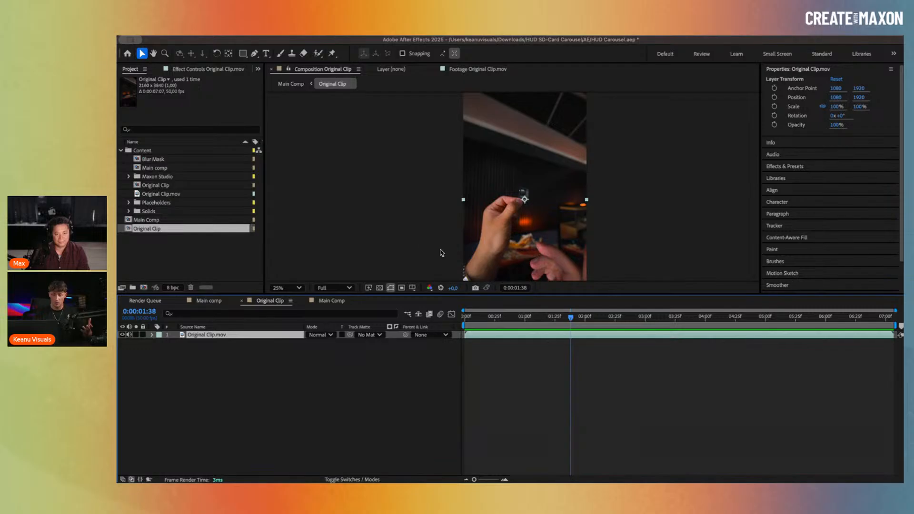
click(215, 301)
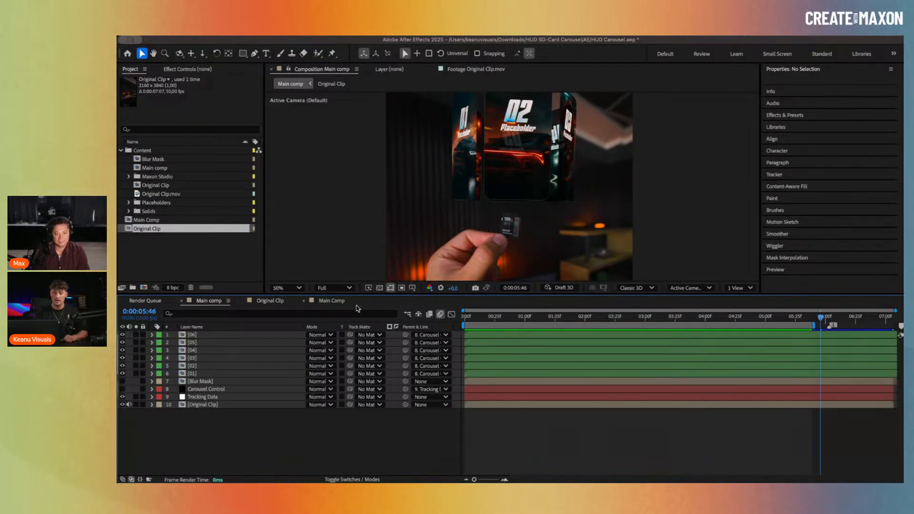
click(337, 301)
click(182, 301)
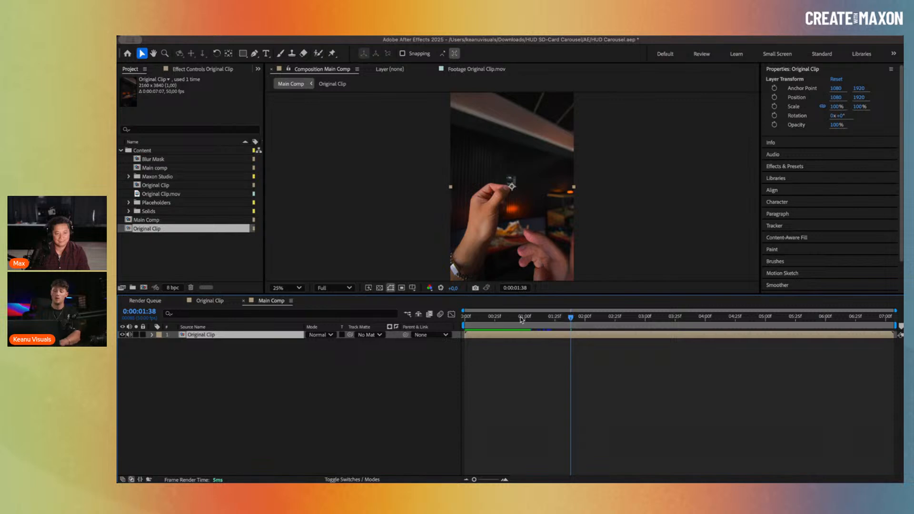
Step: Start Track Motion on the Original Clip layer at 0:00:03:00 with only Position tracked, and check the tracker options
drag(571, 317, 646, 327)
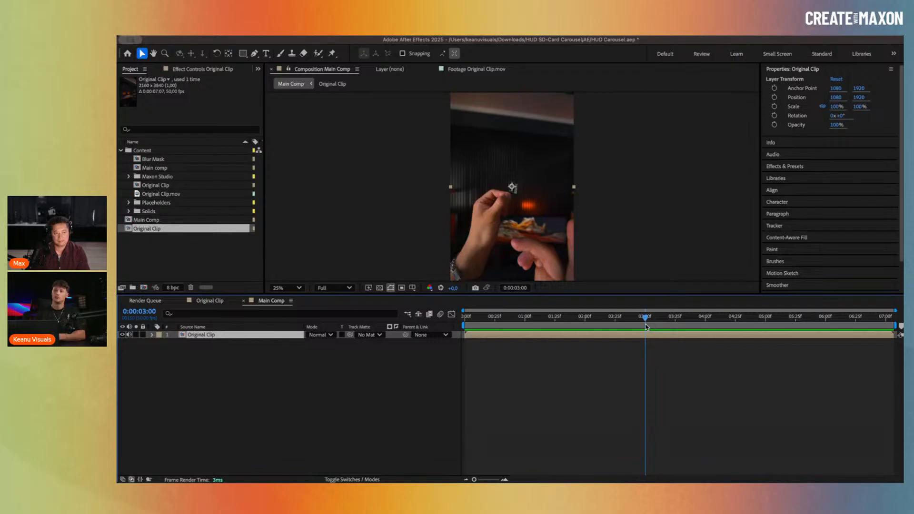
click(774, 225)
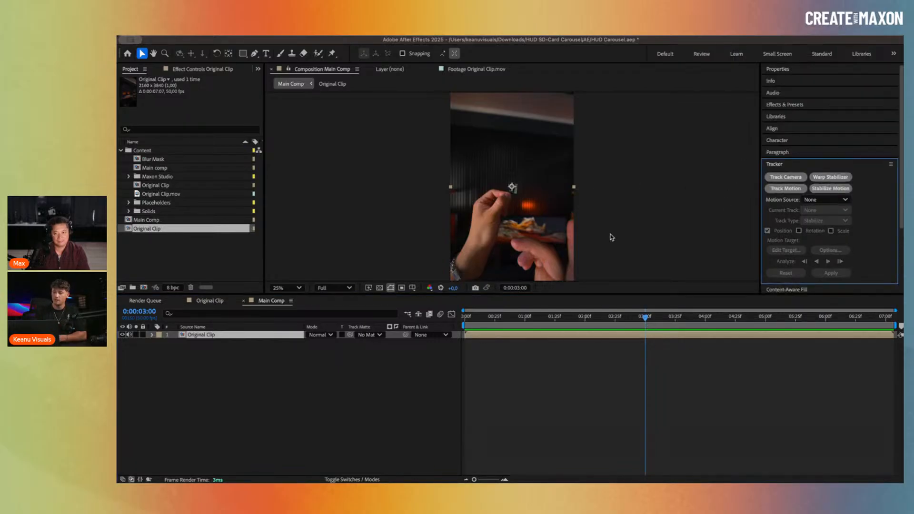
click(795, 192)
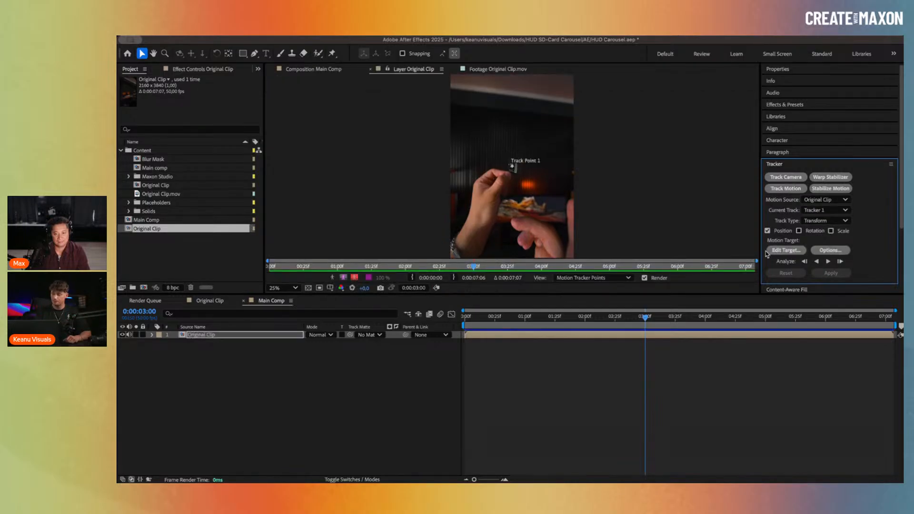
click(842, 251)
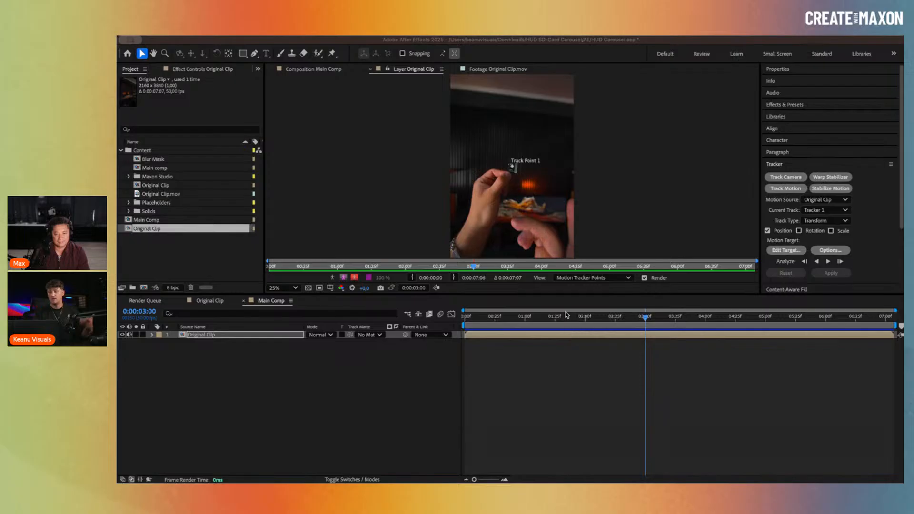
click(579, 355)
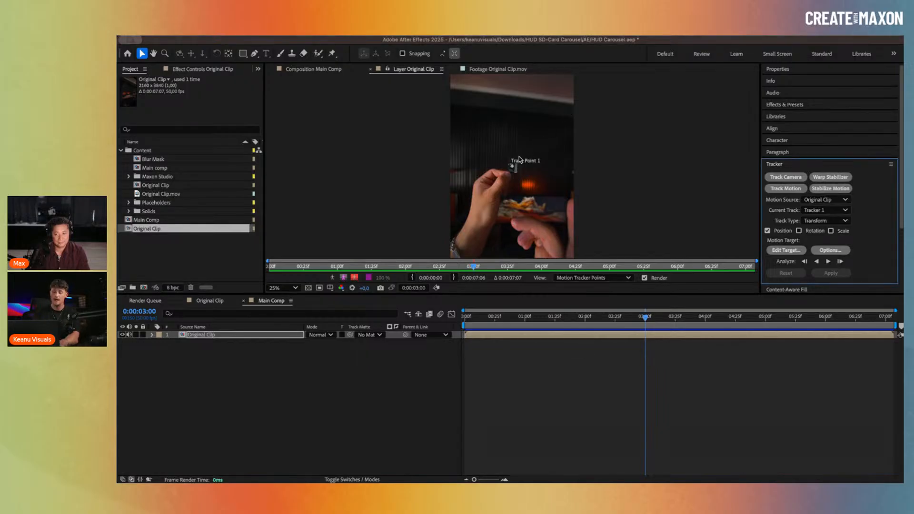
Step: Enlarge Track Point 1's feature and search regions and place them on the 128 lettering of the SD card
scroll(520, 167, up, 6)
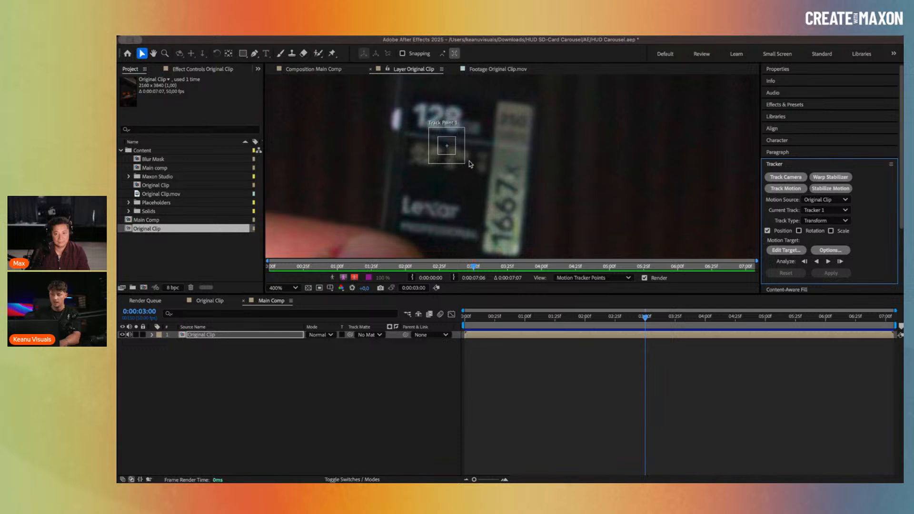
mouse_move(464, 165)
mouse_down()
mouse_move(483, 178)
mouse_move(460, 162)
mouse_up()
scroll(513, 165, up, 2)
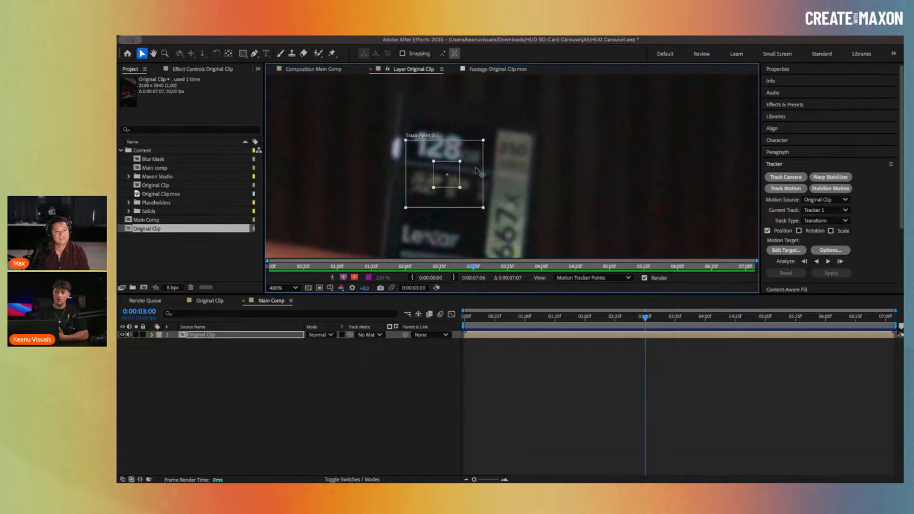
drag(449, 173, 456, 142)
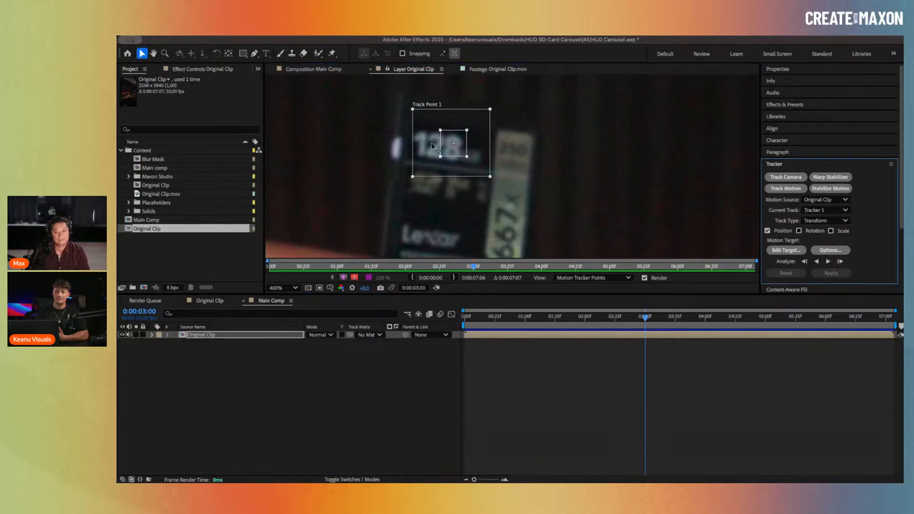
drag(412, 180, 416, 174)
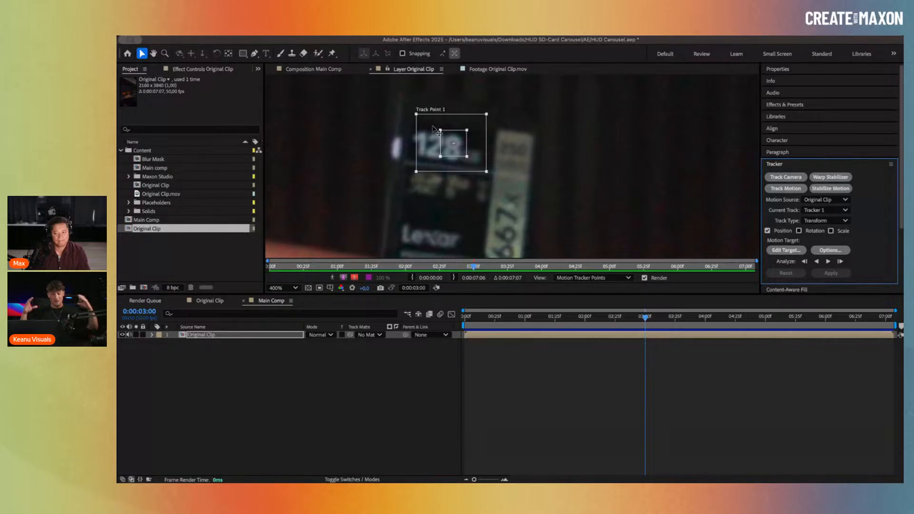
Step: Try a search region spanning most of the SD card, and shrink it back to a tight box around the 128 lettering
drag(416, 171, 311, 245)
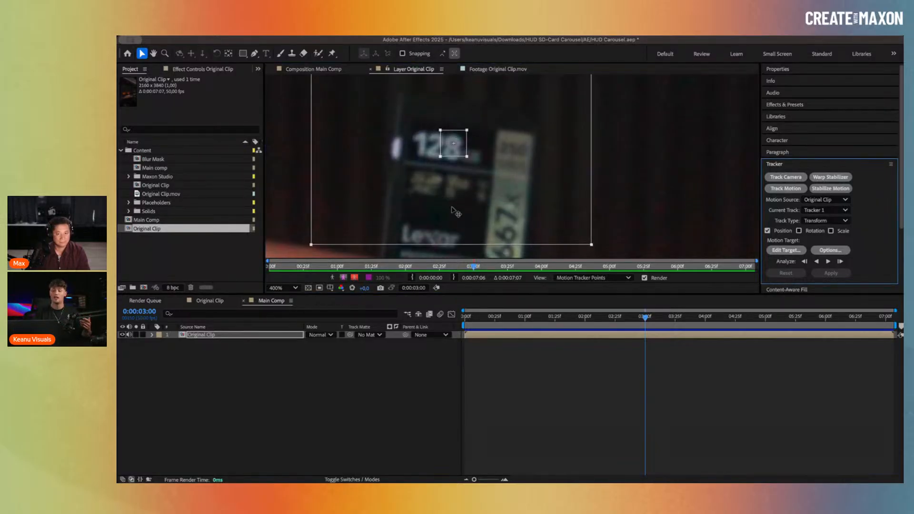
scroll(455, 212, down, 2)
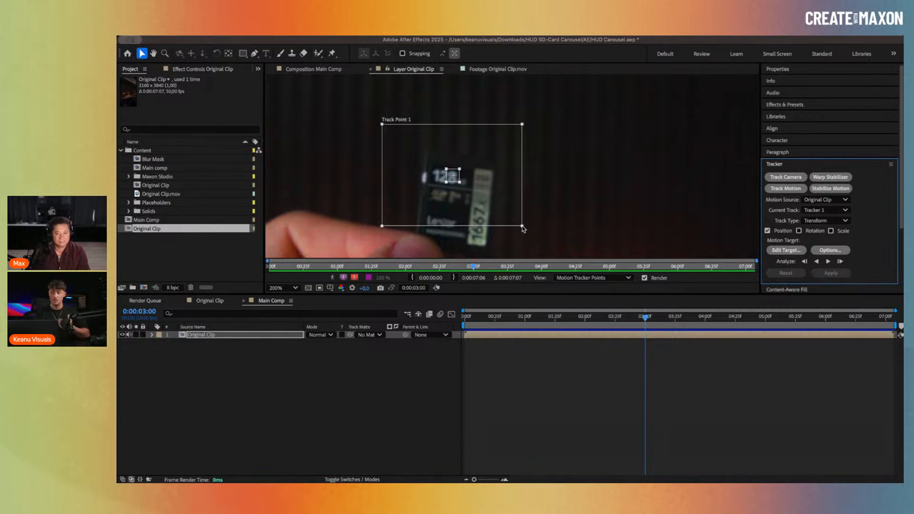
drag(523, 227, 468, 191)
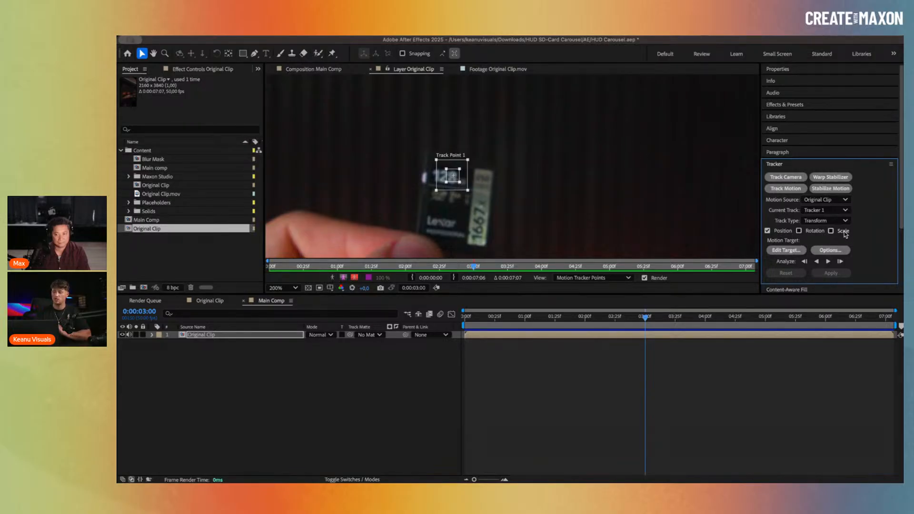
Step: Analyze the track forward from 0:00:03:00, stop at 0:00:06:45, and reveal the Original Clip layer's tracking keyframes
click(829, 262)
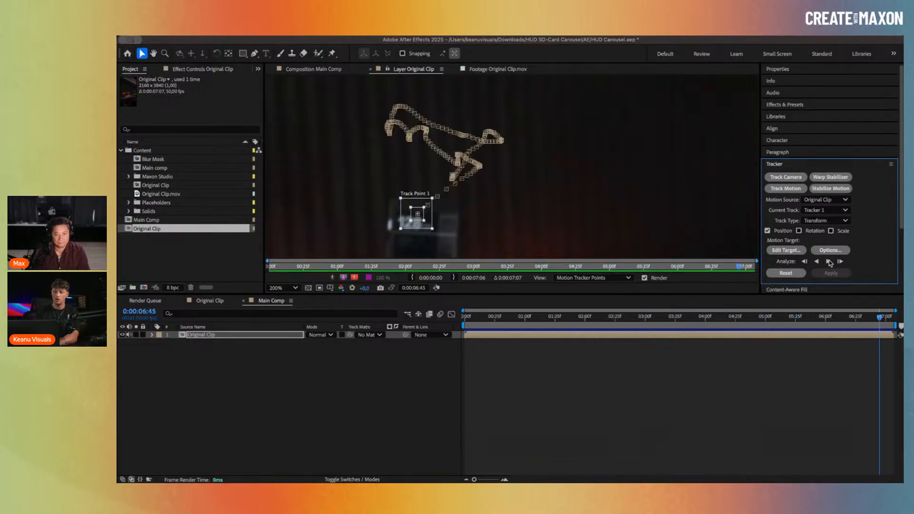
click(829, 262)
scroll(421, 222, up, 3)
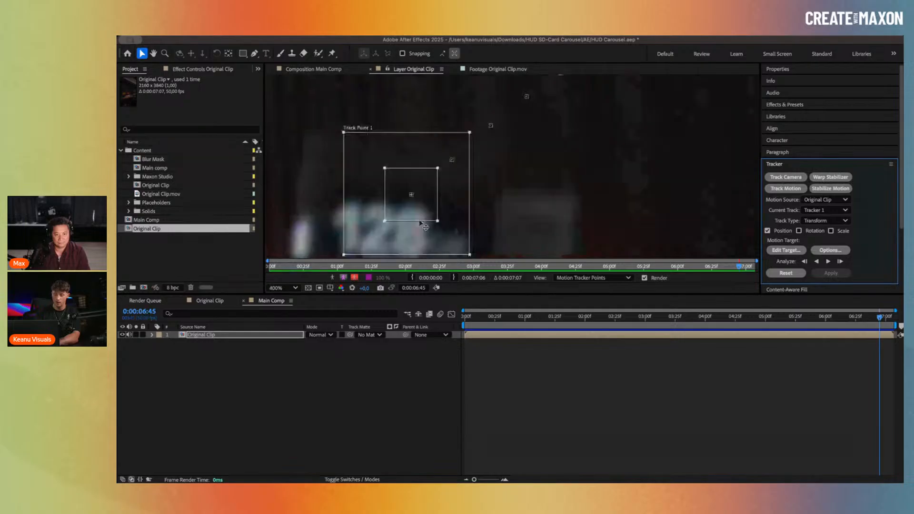
click(248, 336)
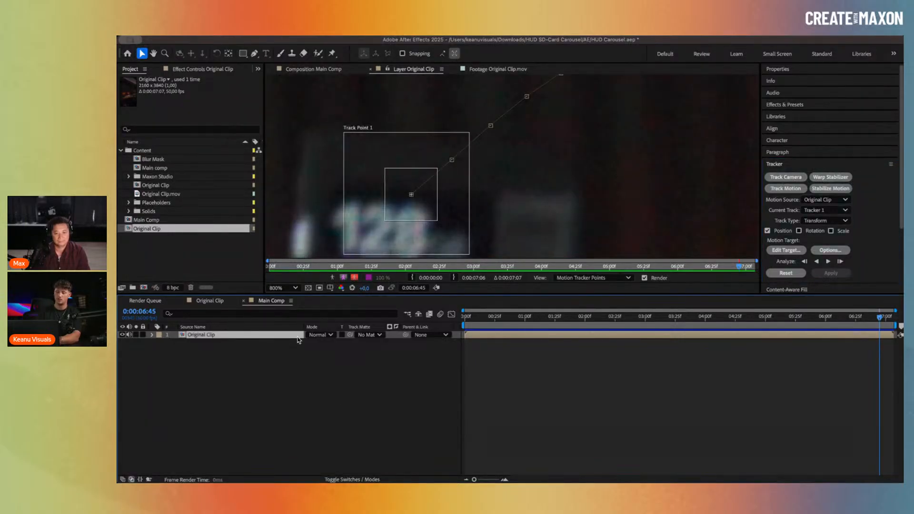
key(u)
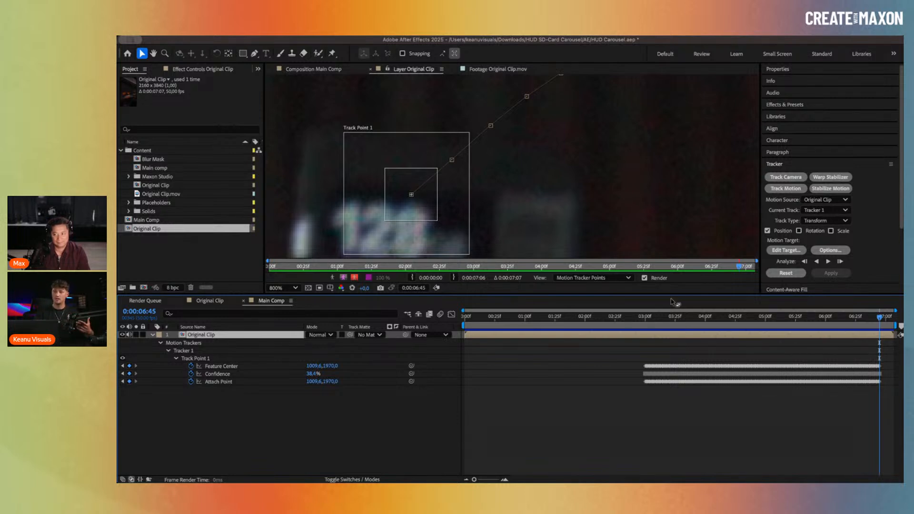
Step: Realign Track Point 1 with the 128 lettering at 0:00:06:45 and resume analyzing forward to 0:00:06:46
click(459, 203)
click(461, 208)
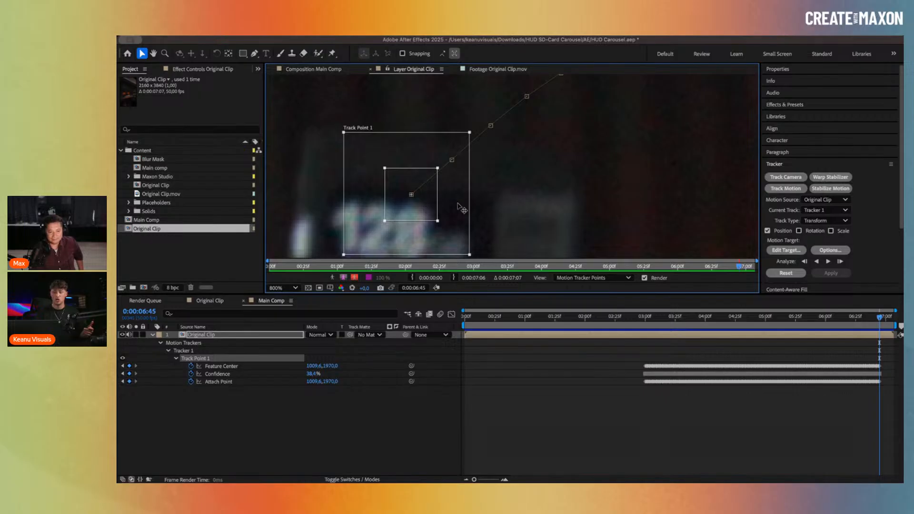
drag(458, 203, 456, 215)
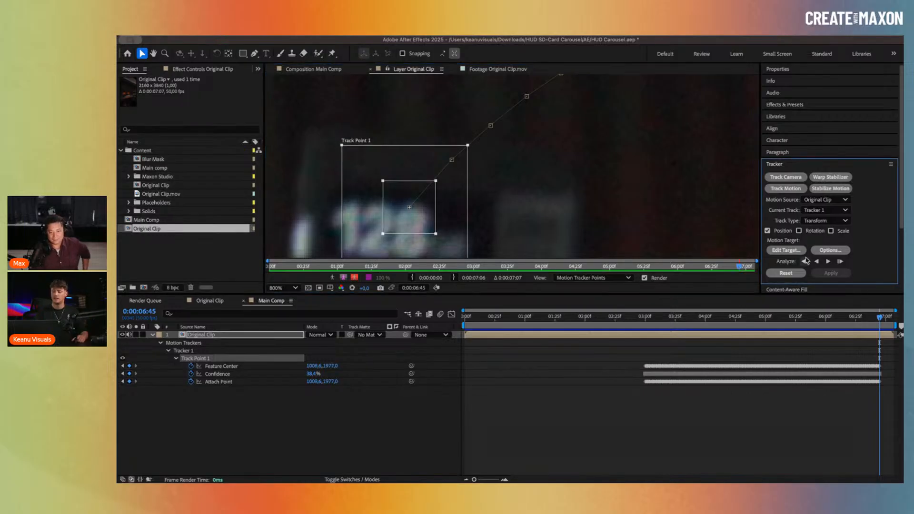
click(829, 262)
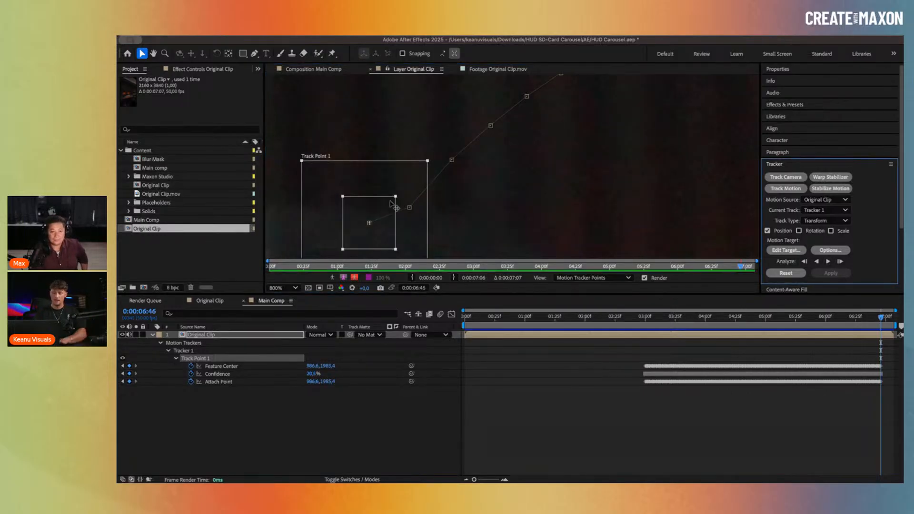
Step: Move Track Point 1 back onto the 128 lettering at 0:00:06:46 and enlarge its search region
key(h)
drag(485, 204, 571, 141)
scroll(463, 197, down, 1)
key(space)
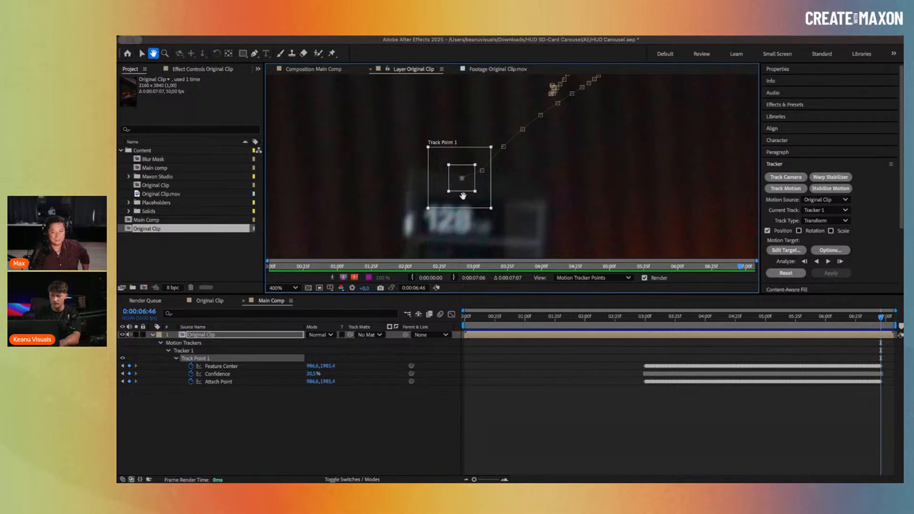
drag(465, 197, 508, 196)
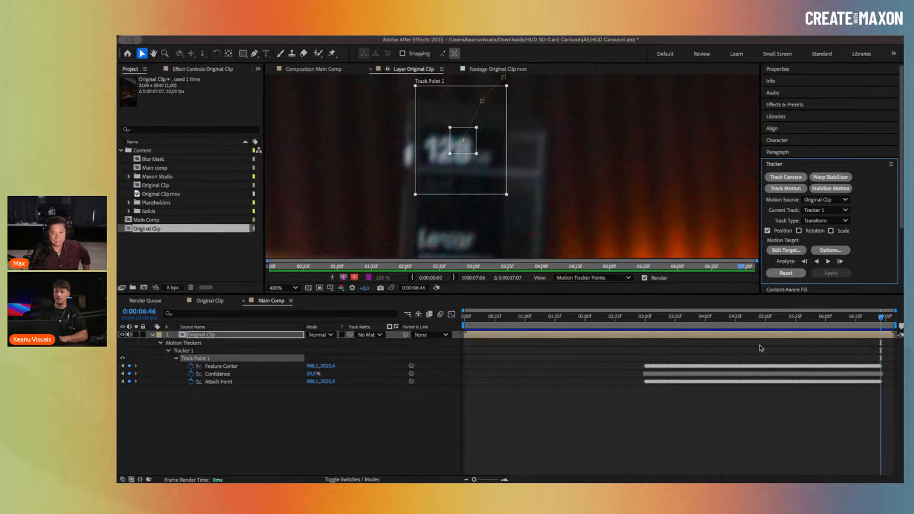
Step: Compare the track point's placement on the SD card's 128 lettering at 0:00:05:06
click(713, 317)
drag(727, 324, 772, 322)
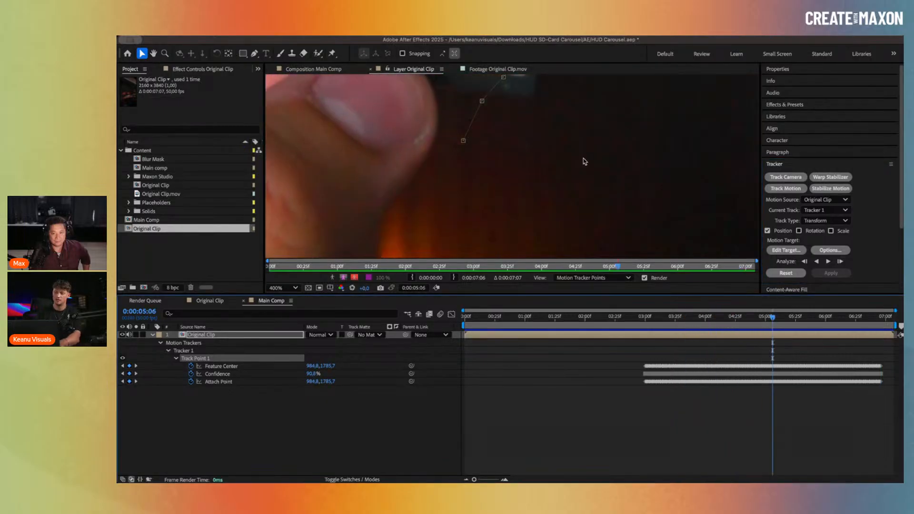
scroll(584, 160, down, 2)
drag(583, 160, 578, 218)
scroll(551, 169, up, 2)
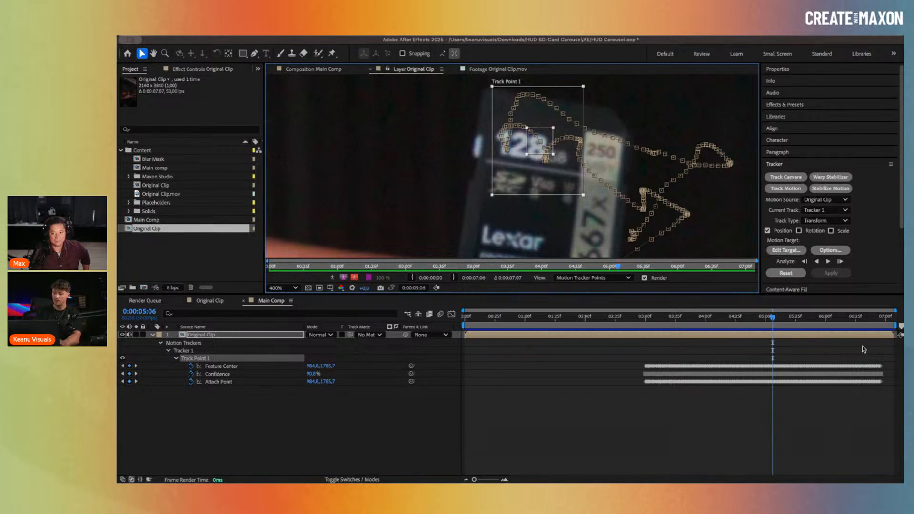
Step: Return to 0:00:06:46 and continue analyzing the track forward to 0:00:06:47
click(860, 322)
drag(860, 322, 881, 322)
drag(574, 205, 572, 76)
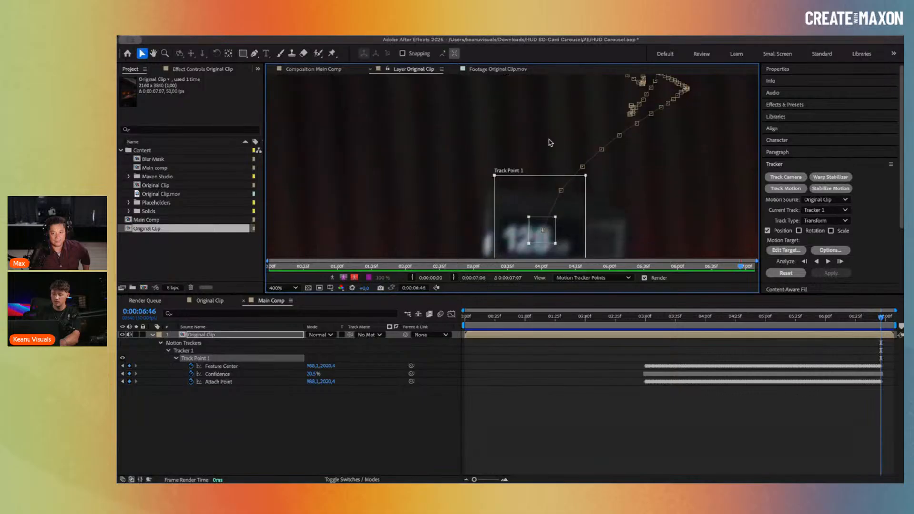
drag(547, 144, 546, 66)
click(829, 261)
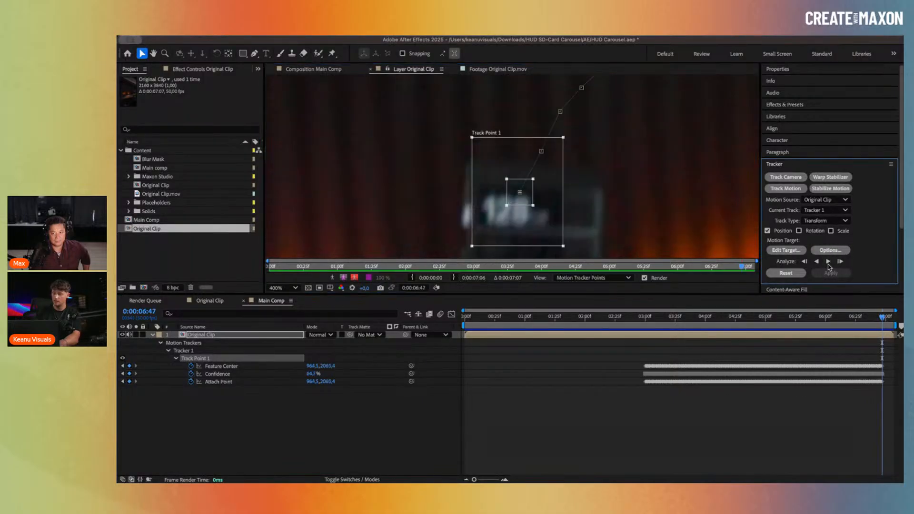
Step: Realign Track Point 1 with the 128 lettering from 0:00:06:47 to 0:00:06:49, analyzing forward one frame at a time to 0:00:07:00
drag(536, 212, 536, 218)
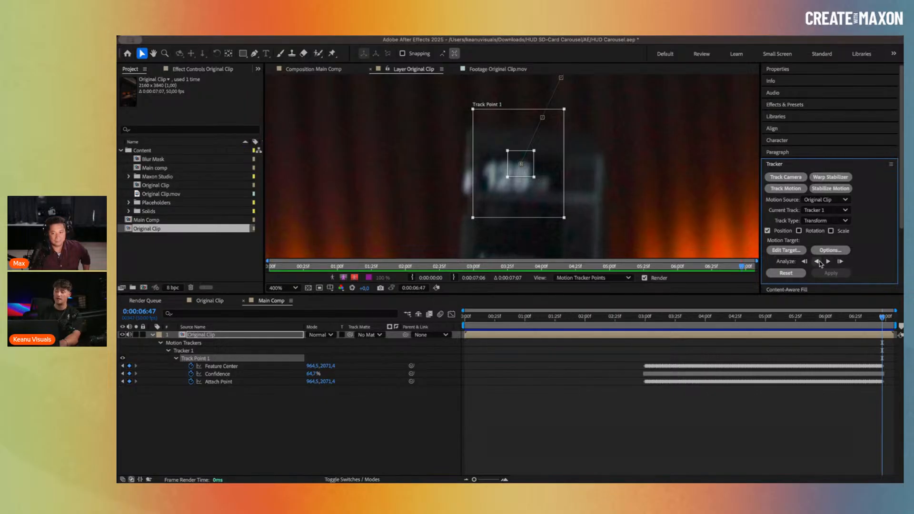
click(841, 262)
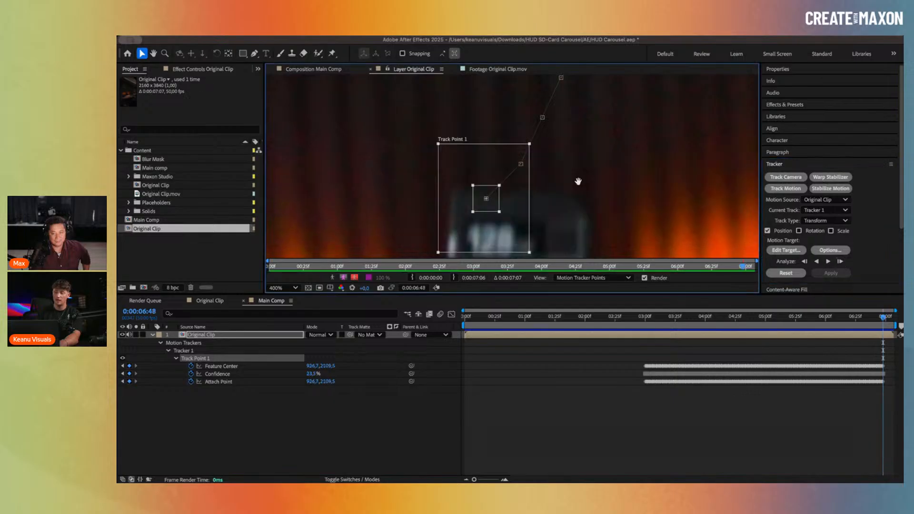
click(828, 262)
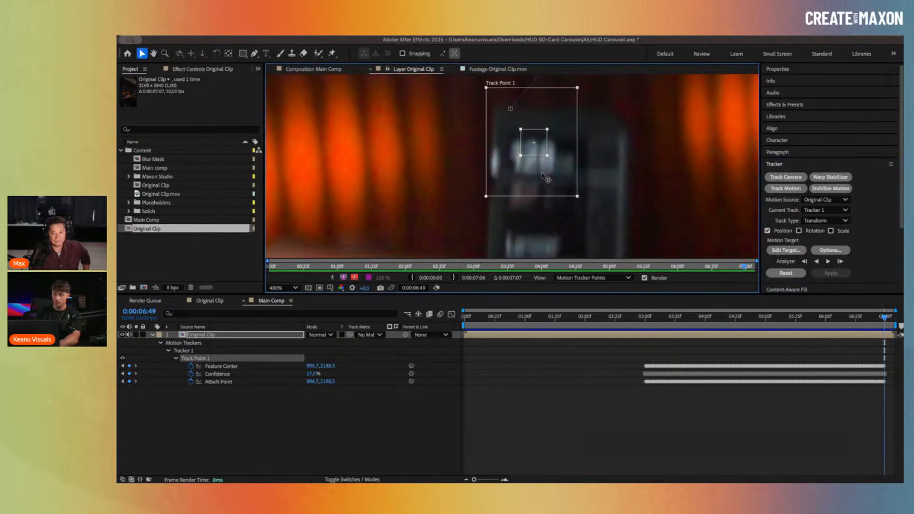
drag(542, 175, 545, 179)
click(840, 261)
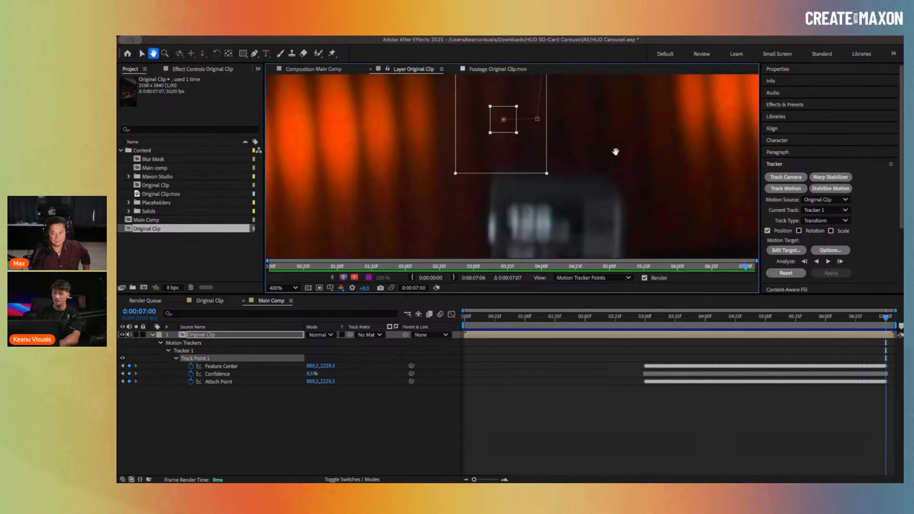
Step: Move Track Point 1 back onto the 128 lettering at 0:00:07:00 and 0:00:07:01, analyzing one frame forward between them
click(828, 261)
drag(508, 116, 550, 158)
scroll(550, 159, down, 1)
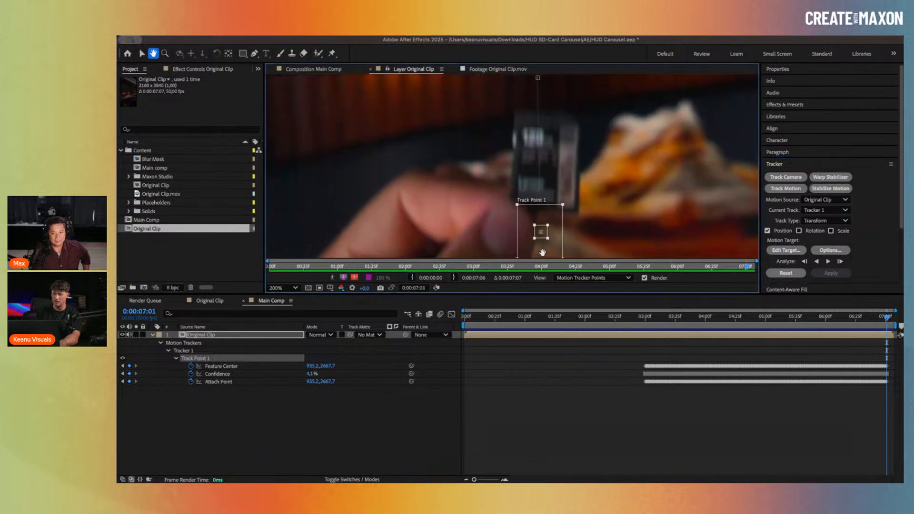
drag(561, 233, 555, 134)
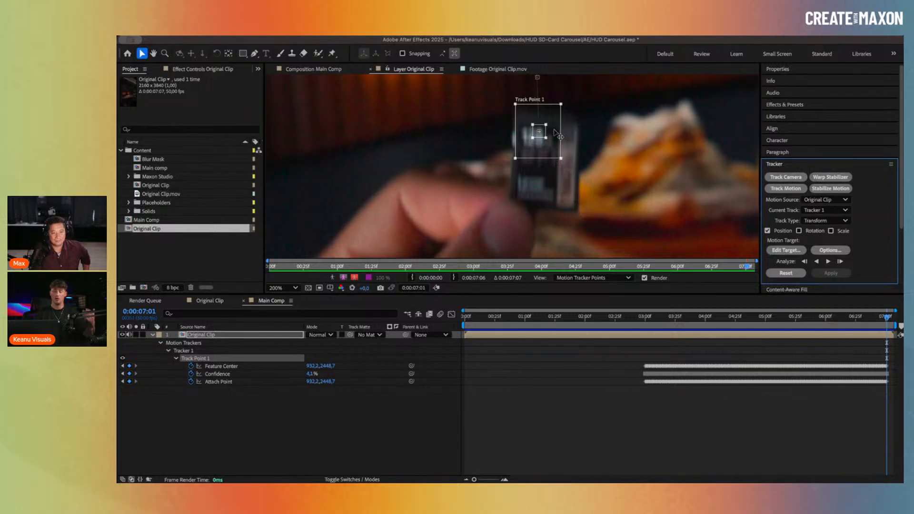
Step: Advance the track to 0:00:07:02 and 0:00:07:03, repositioning Track Point 1 on the SD card's lettering at each frame
key(alt+Page_Down)
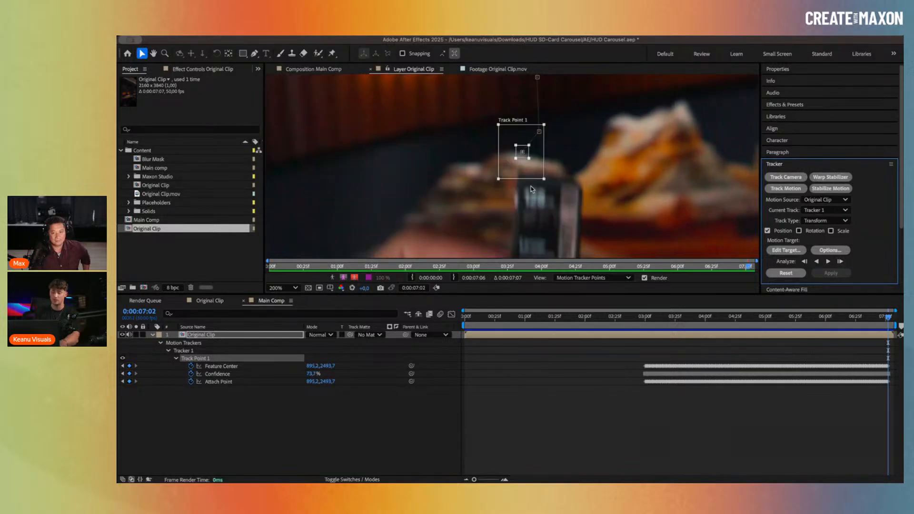
drag(527, 170, 545, 209)
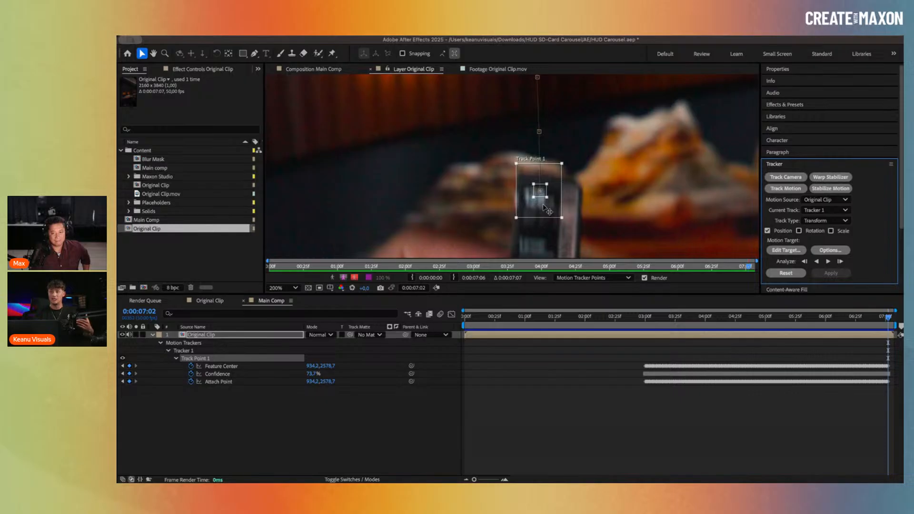
key(alt+Page_Down)
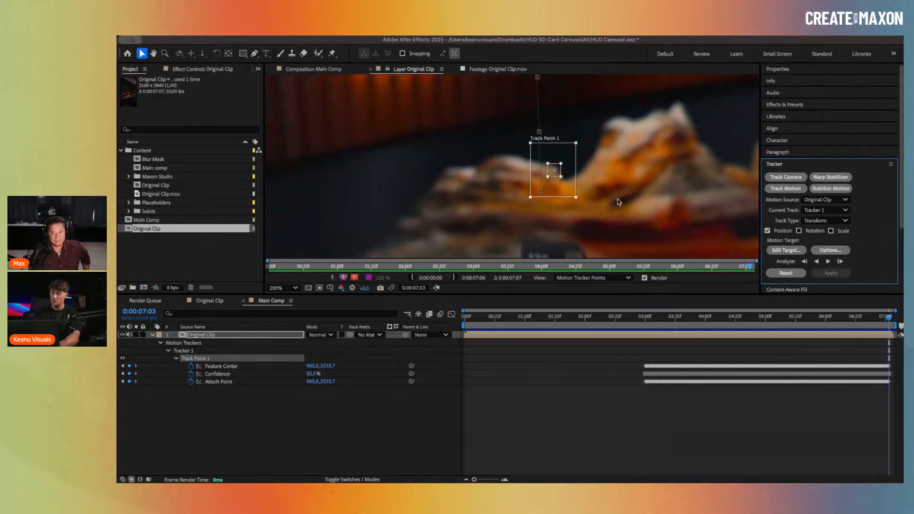
scroll(618, 201, down, 4)
drag(562, 109, 553, 199)
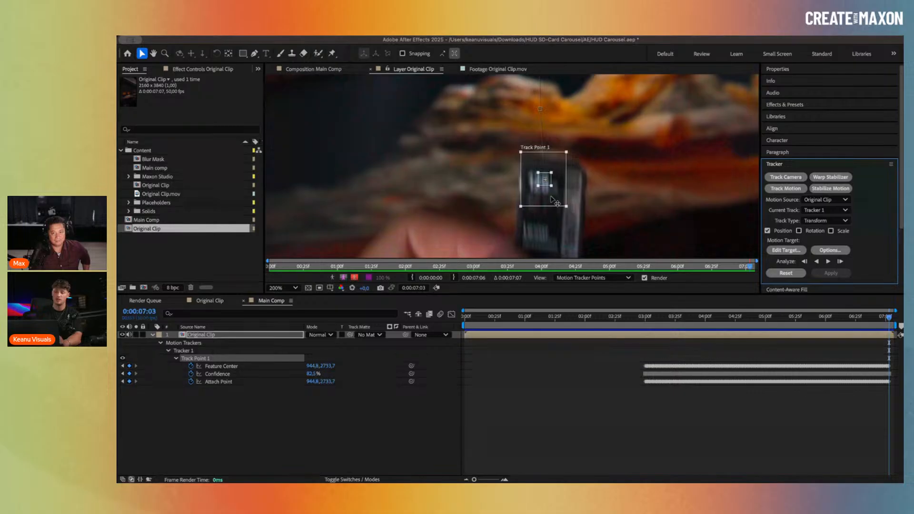
Step: Finish the forward track through 0:00:07:06 frame by frame, placing Track Point 1 on the card's lettering at each frame
click(844, 262)
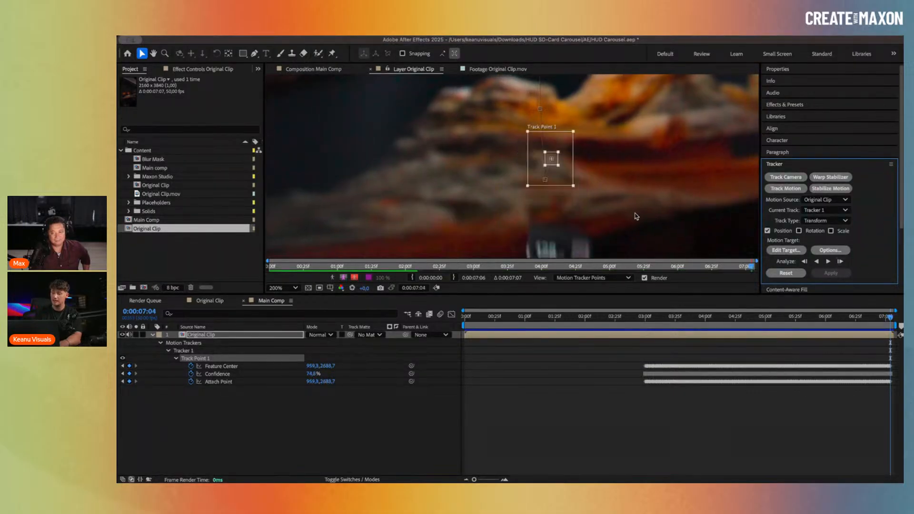
drag(566, 110, 564, 199)
click(840, 262)
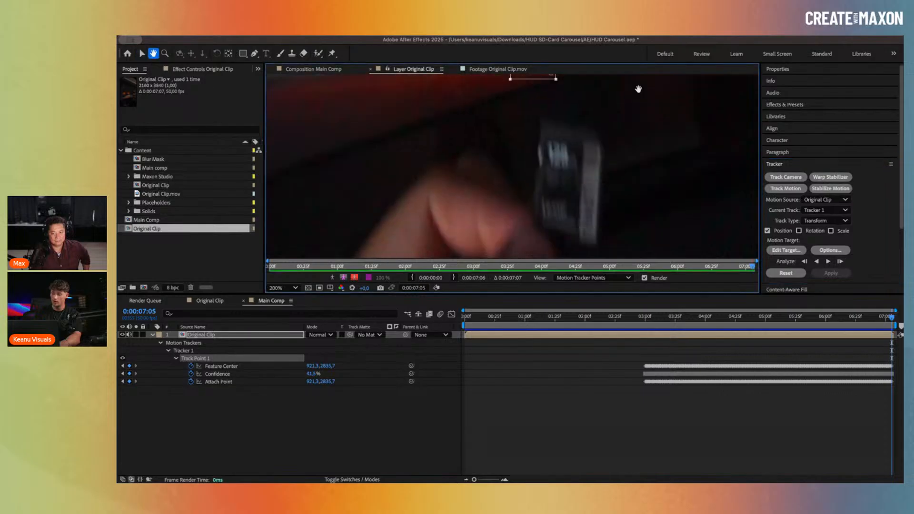
drag(534, 92, 564, 189)
click(840, 261)
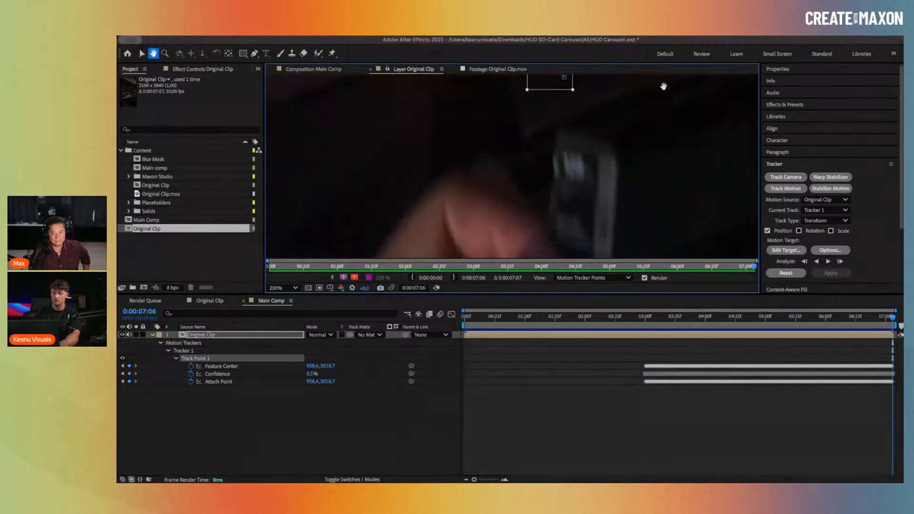
drag(548, 88, 572, 180)
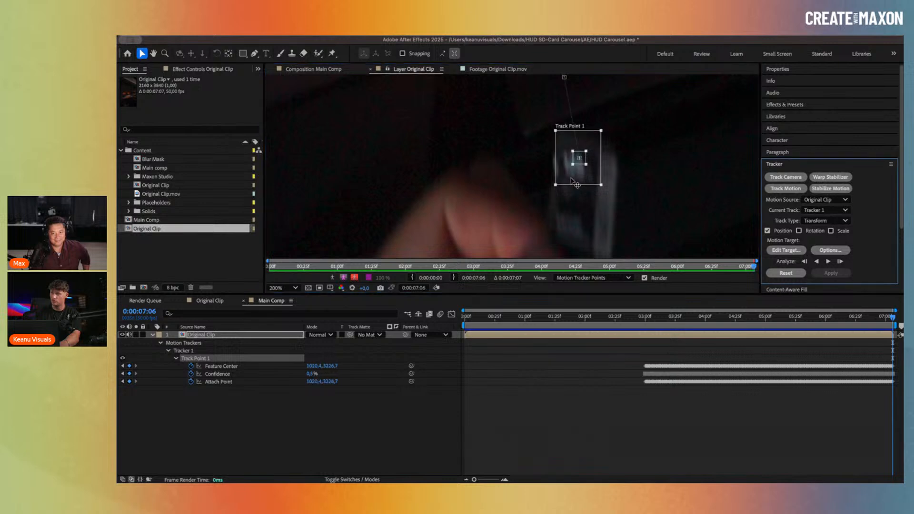
Step: Return to 0:00:03:00, where the track starts, and analyze Track Point 1 backward to 0:00:00:14
drag(655, 317, 645, 317)
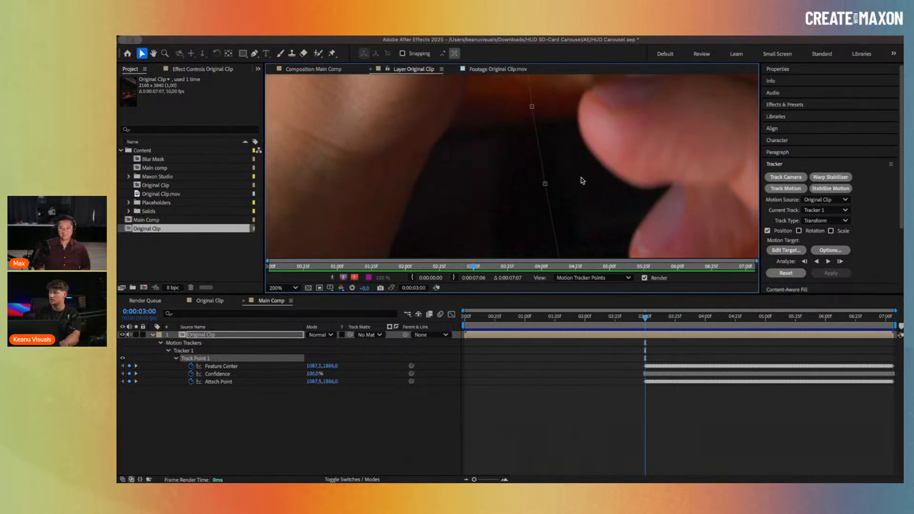
scroll(581, 178, down, 2)
key(h)
drag(609, 151, 593, 345)
key(v)
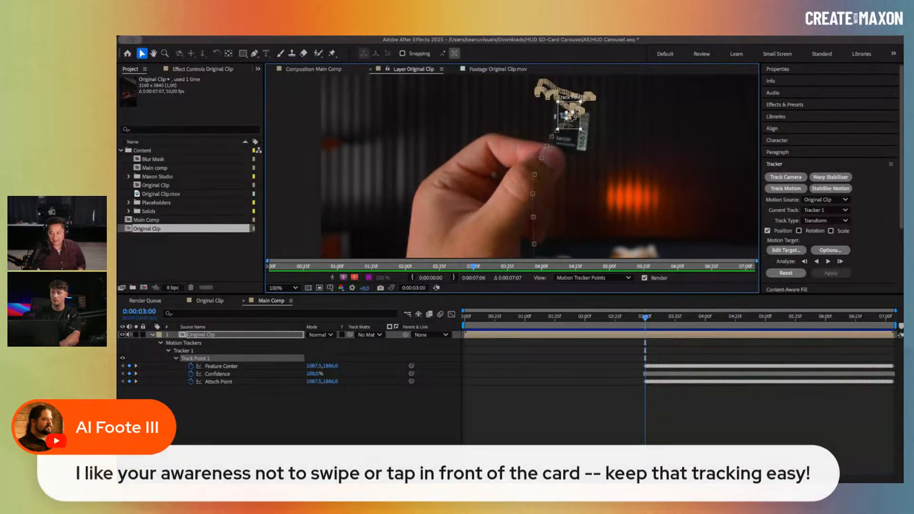
scroll(571, 118, up, 4)
click(817, 262)
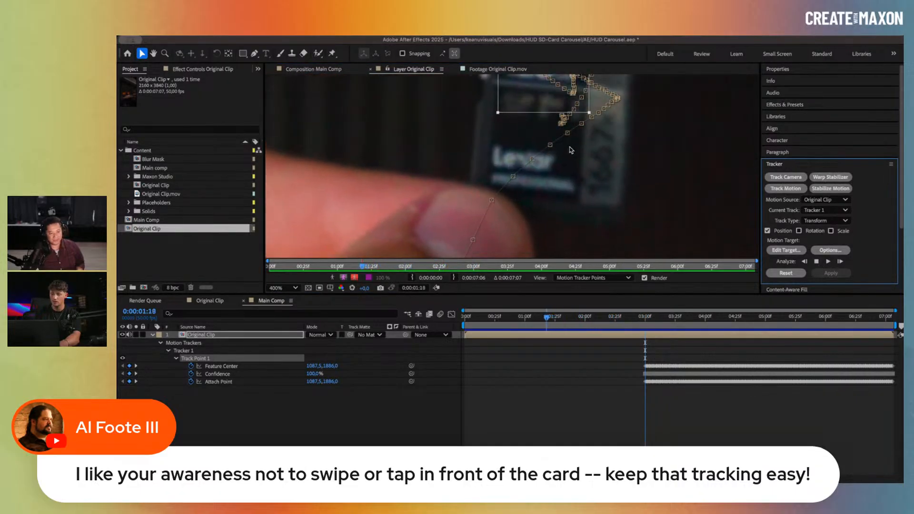
Step: Realign Track Point 1 with the blurred card lettering at 0:00:00:14, 0:00:00:13 and 0:00:00:12, analyzing backward one frame at a time
drag(587, 168, 502, 104)
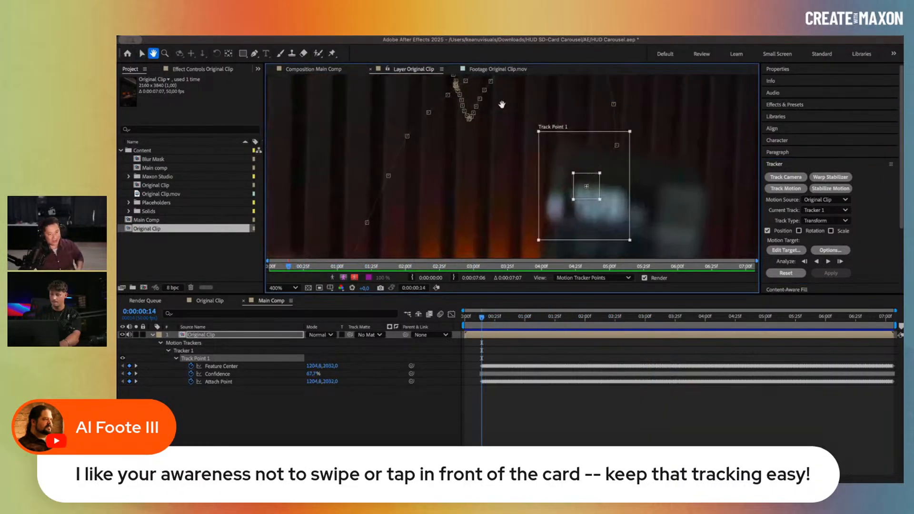
drag(600, 218, 606, 222)
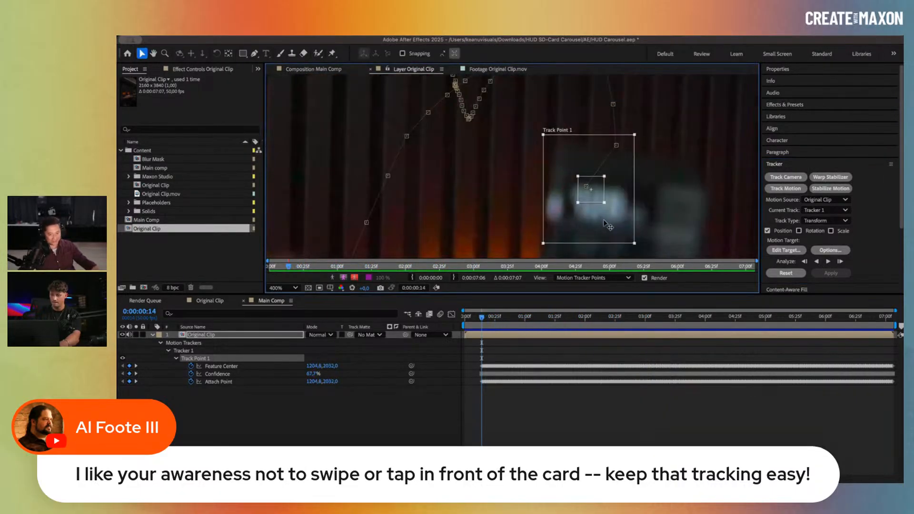
click(804, 262)
drag(591, 171, 623, 192)
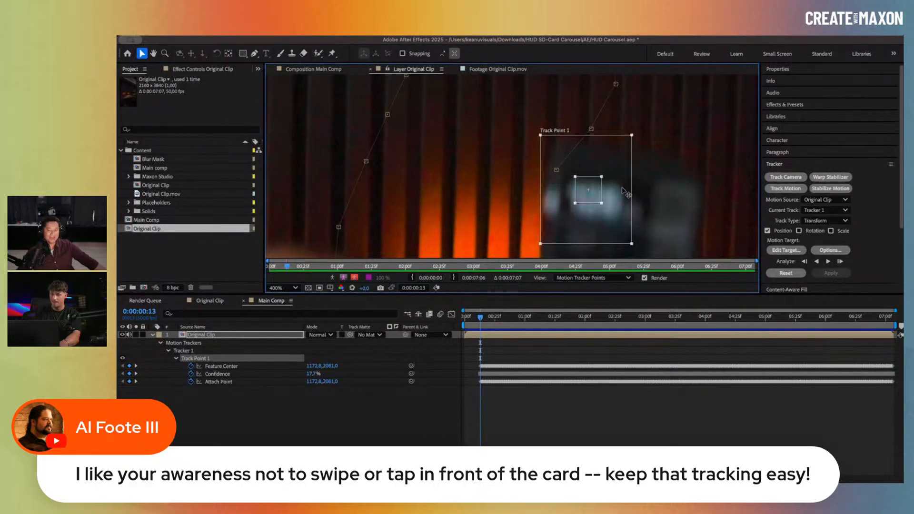
click(805, 261)
scroll(570, 183, down, 3)
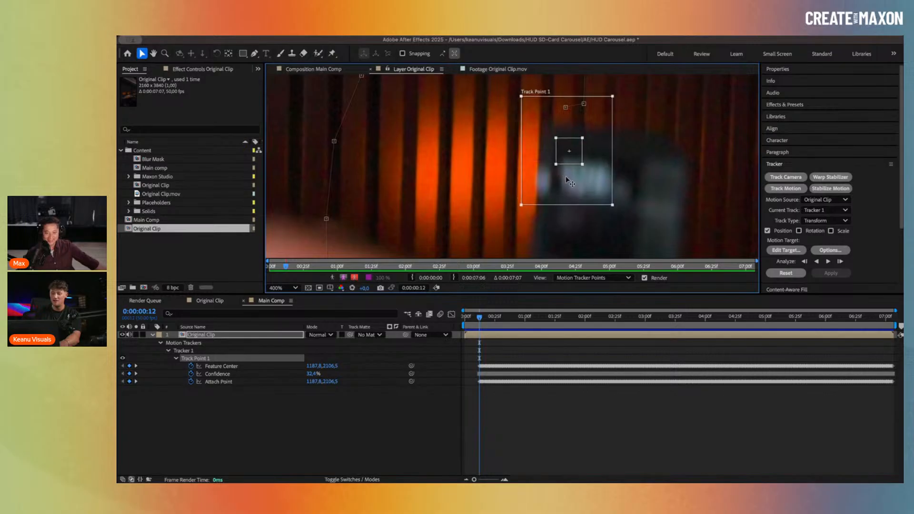
drag(567, 178, 571, 189)
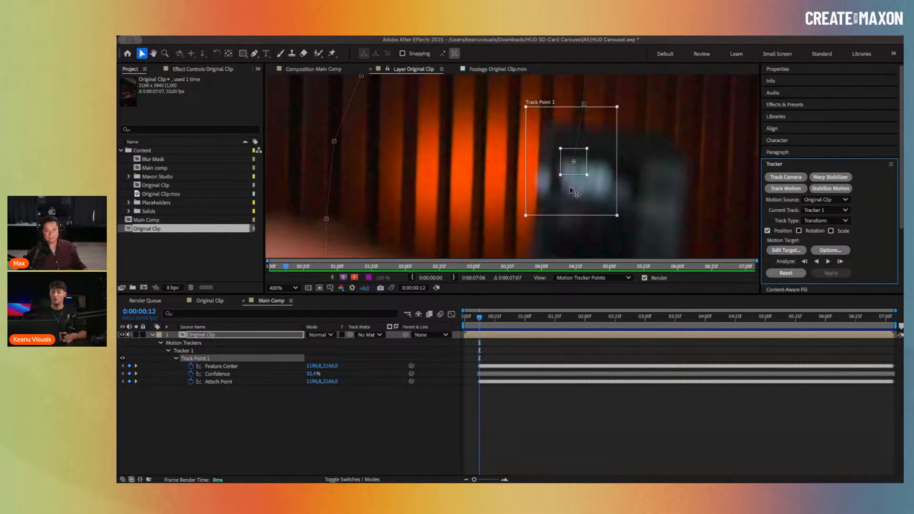
Step: Analyze backward to 0:00:00:11 and 0:00:00:10, moving Track Point 1 back onto the card lettering at each frame
click(805, 263)
drag(563, 164, 570, 250)
key(space)
drag(593, 216, 600, 132)
click(806, 263)
key(space)
drag(543, 100, 592, 128)
key(space)
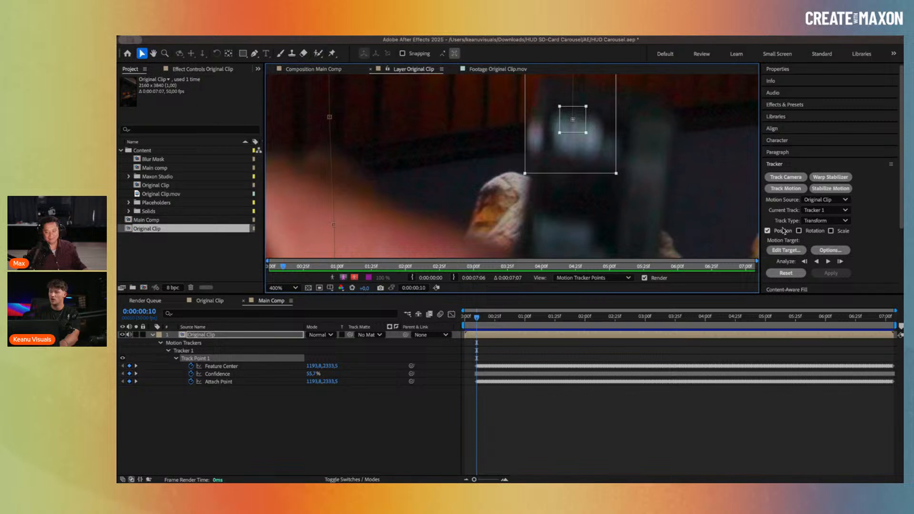
Step: Continue the backward track from 0:00:00:09 to 0:00:00:06 one frame at a time, correcting Track Point 1 onto the card lettering
click(804, 262)
key(space)
mouse_move(568, 180)
mouse_down()
mouse_move(563, 123)
mouse_move(551, 182)
mouse_move(565, 183)
mouse_up()
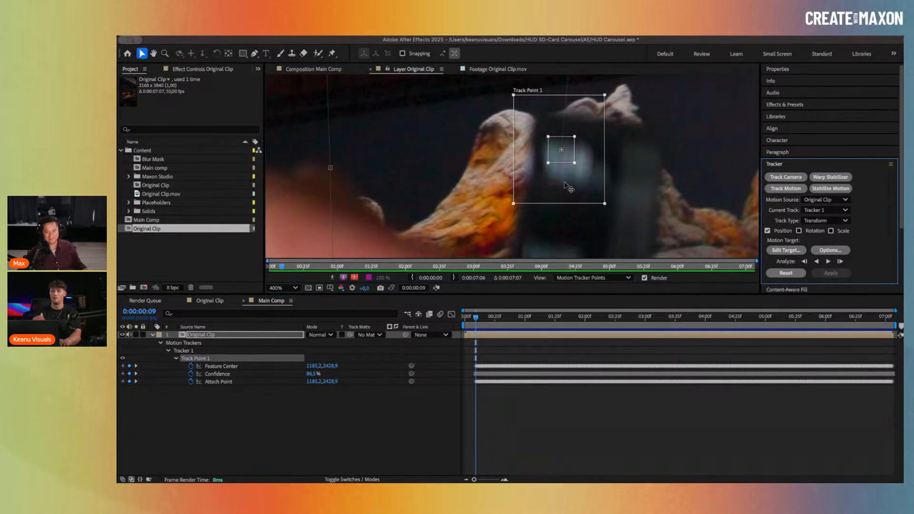
click(805, 262)
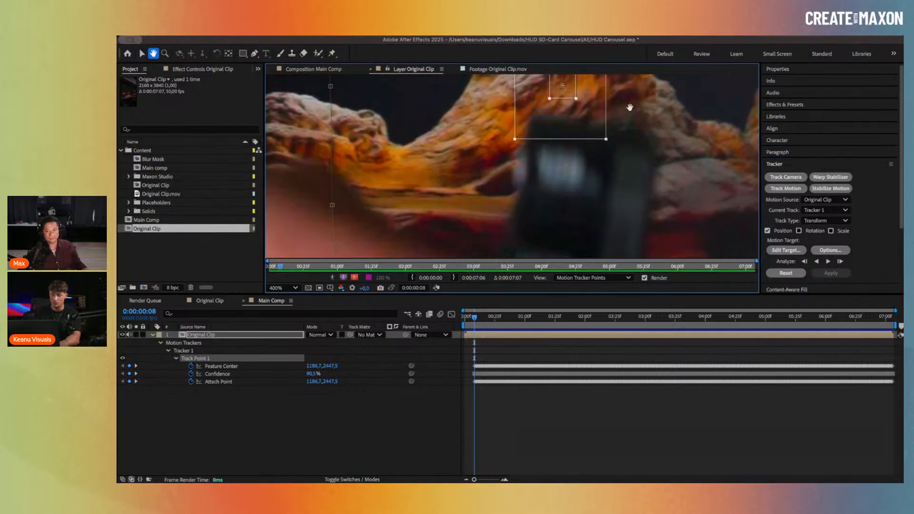
click(805, 261)
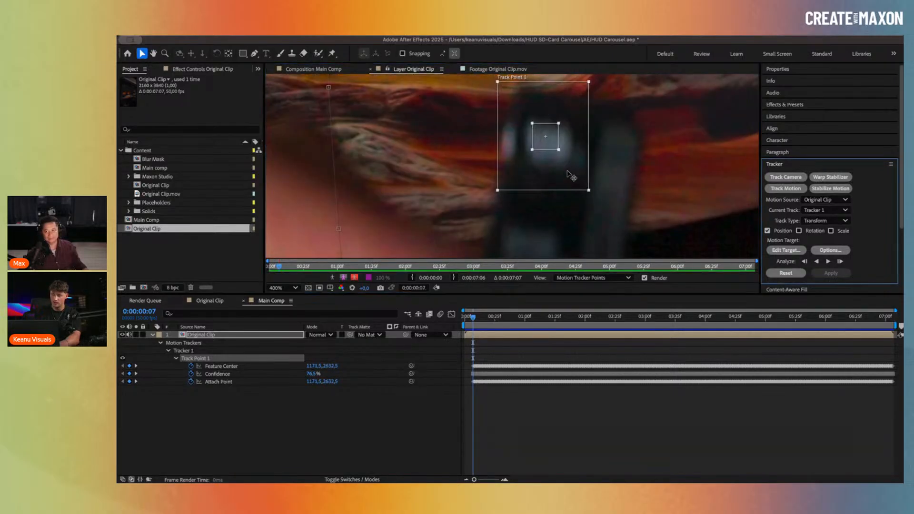
click(805, 261)
drag(511, 143, 526, 219)
click(804, 261)
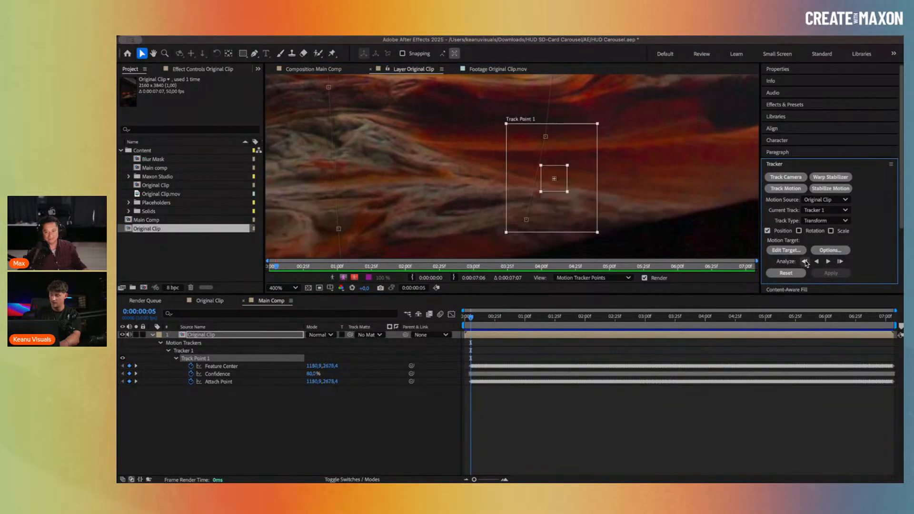
key(super+z)
key(super+z)
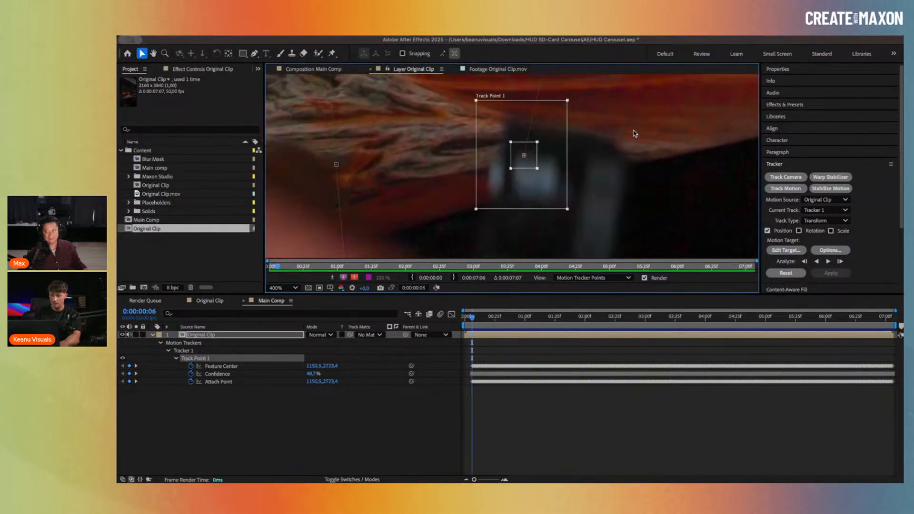
Step: Analyze one frame backward to 0:00:00:05, enlarge the layer viewing area and place Track Point 1 on the card lettering
drag(545, 193, 541, 135)
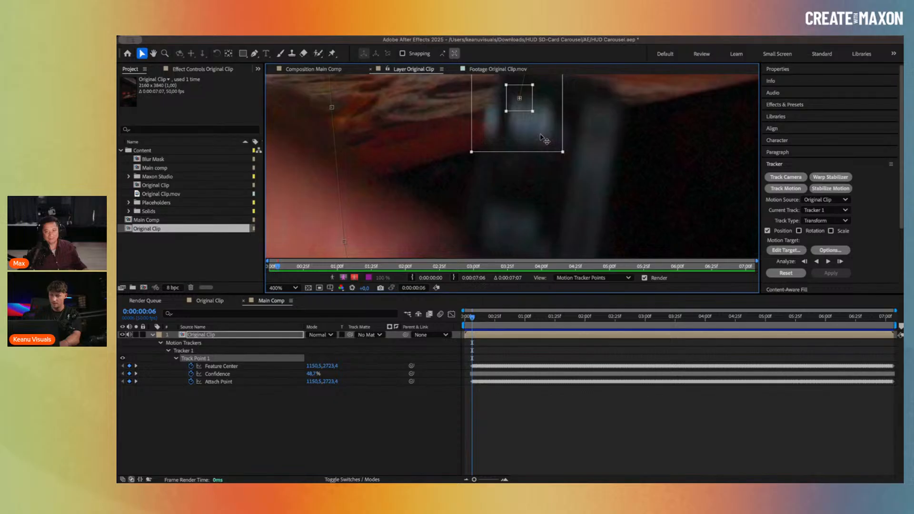
click(805, 262)
drag(571, 209, 572, 167)
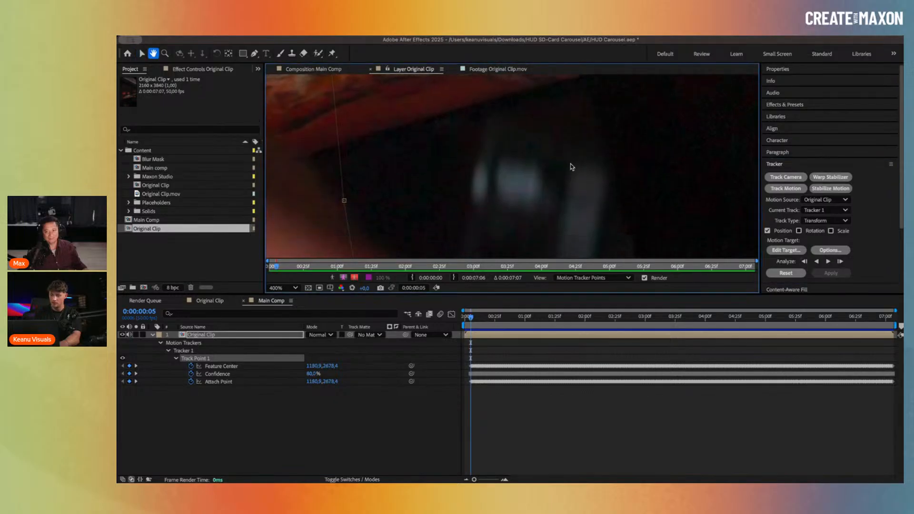
scroll(570, 160, up, 5)
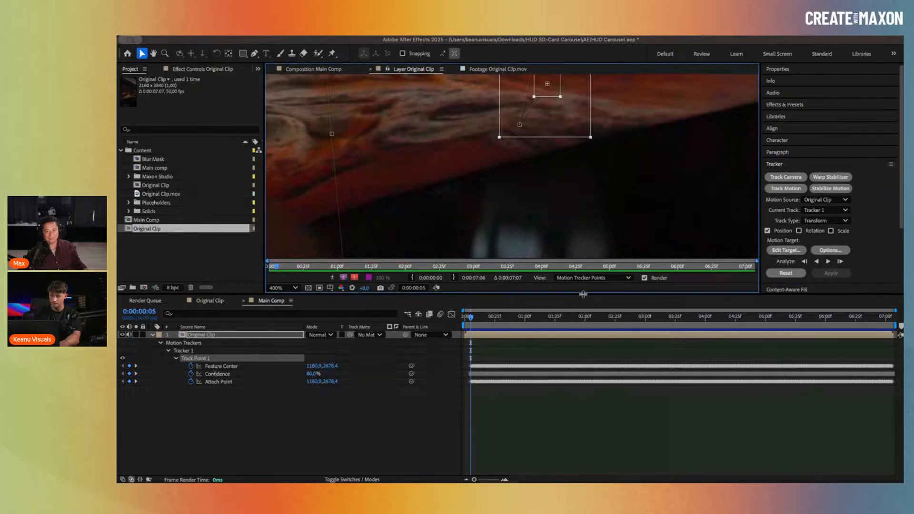
drag(582, 294, 583, 361)
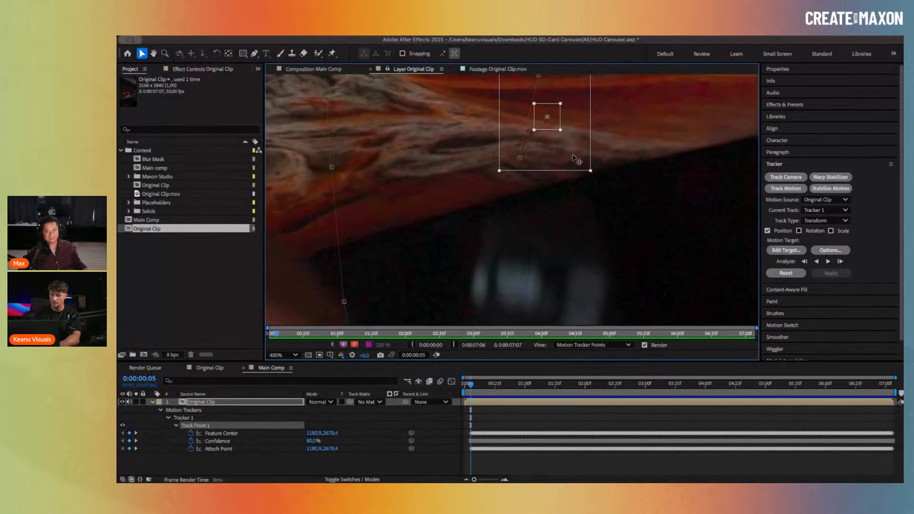
drag(574, 159, 556, 315)
scroll(556, 286, down, 5)
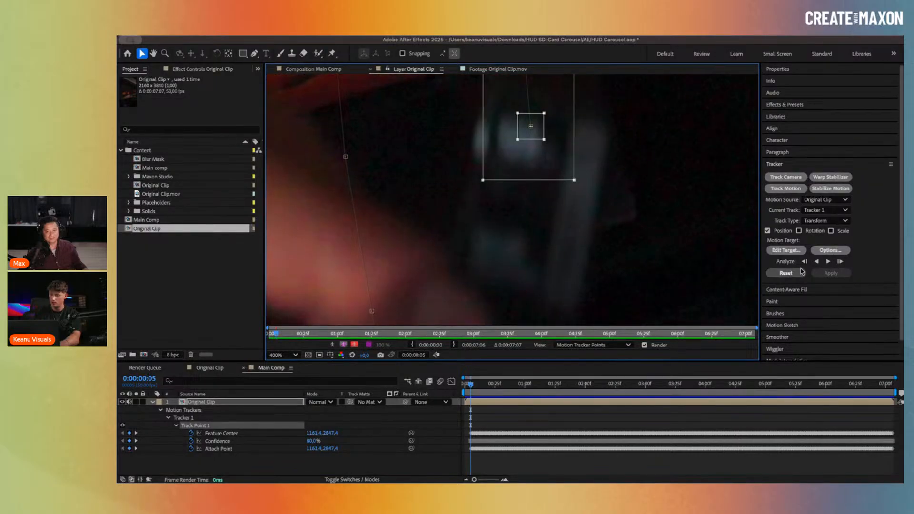
Step: Realign Track Point 1 with the card lettering at 0:00:00:04 and 0:00:00:03, analyzing backward frame by frame to 0:00:00:02
click(805, 262)
drag(551, 203, 555, 176)
drag(565, 125, 513, 255)
click(804, 262)
drag(599, 254, 610, 126)
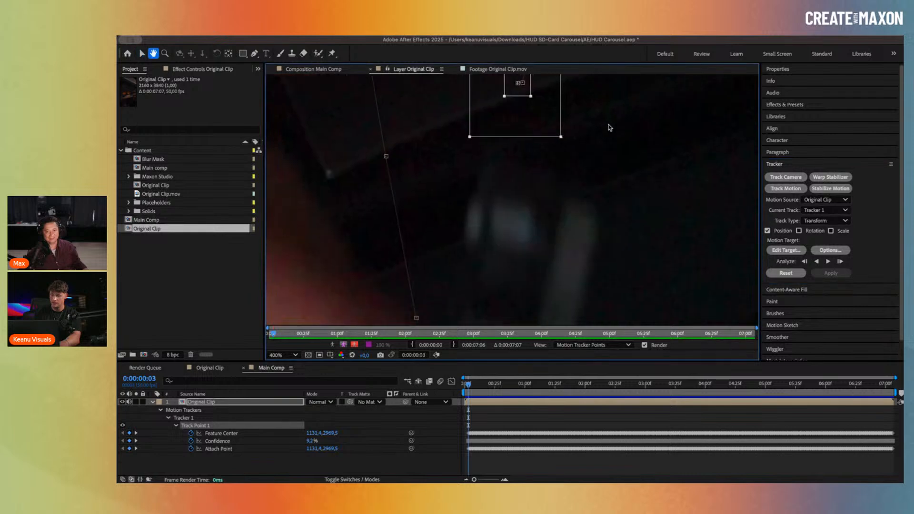
key(v)
drag(539, 126, 531, 262)
click(805, 262)
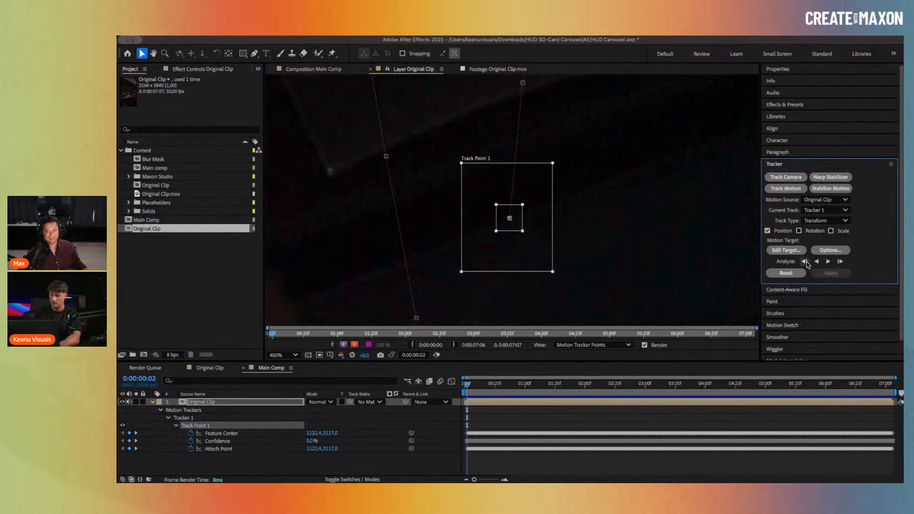
Step: Place Track Point 1 on the card lettering at 0:00:00:02 and scrub through the clip to review the complete track path
drag(545, 119, 538, 240)
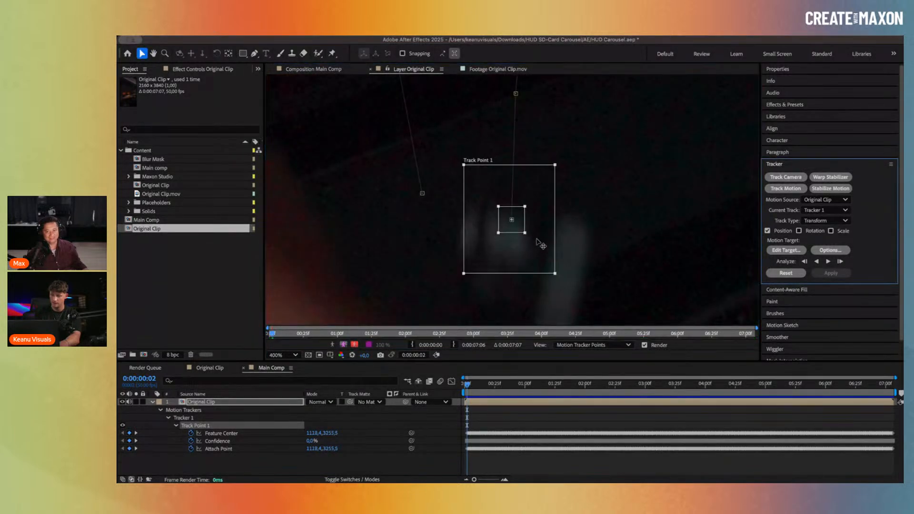
drag(474, 386, 533, 385)
scroll(498, 233, down, 5)
drag(497, 103, 497, 175)
key(space)
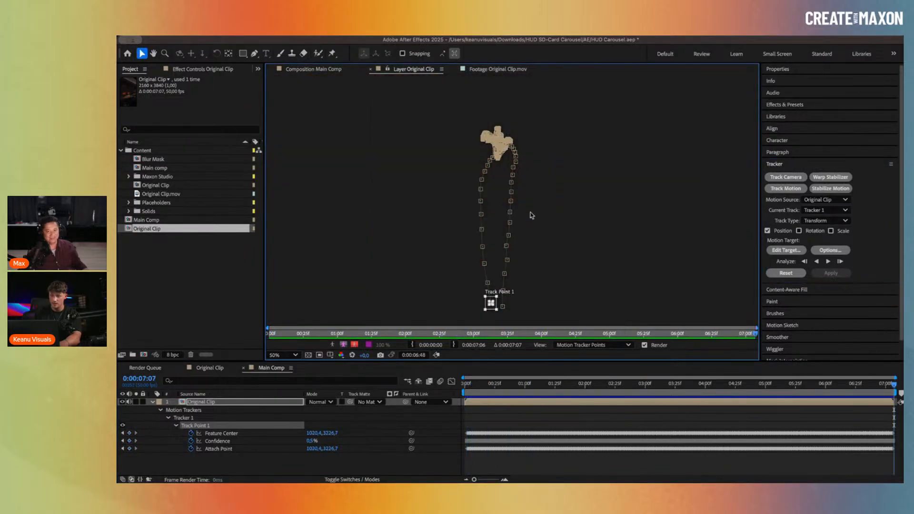
drag(533, 384, 649, 378)
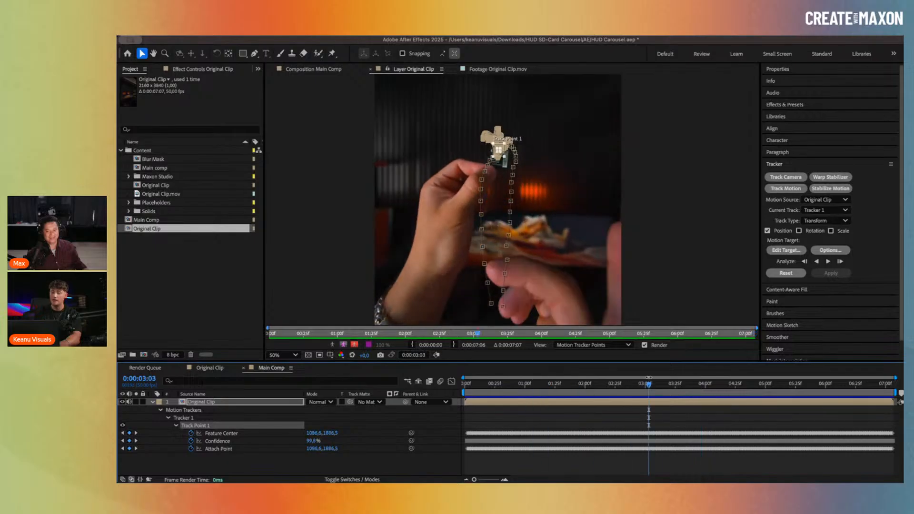
Step: Collapse the Original Clip layer's properties and add a null object to Main Comp, renaming it "tracking data"
click(153, 401)
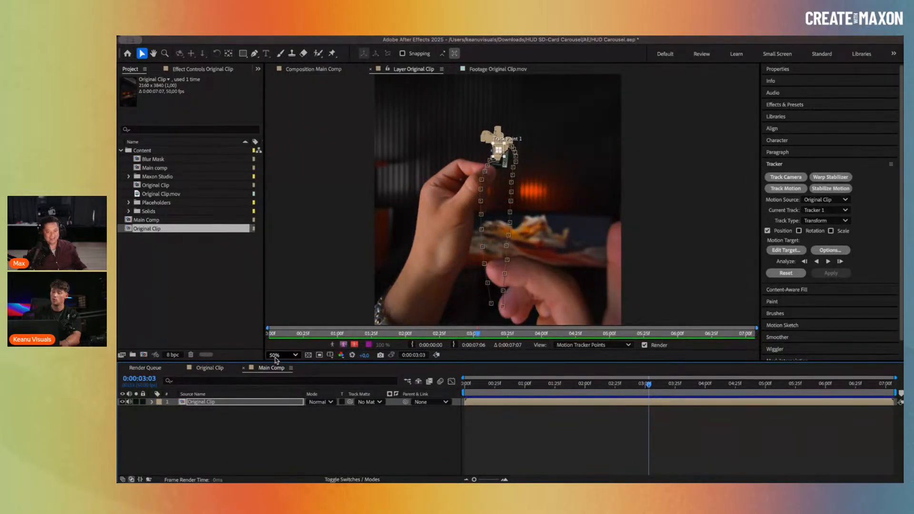
right_click(305, 438)
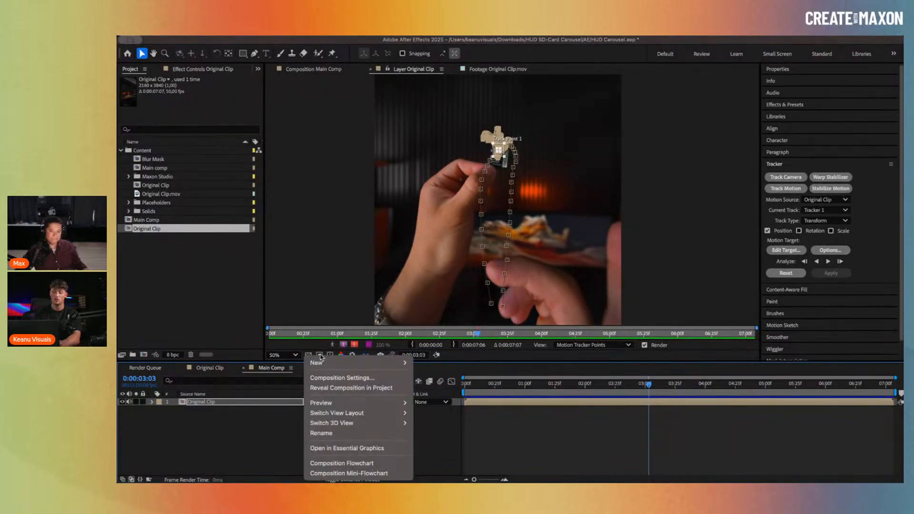
mouse_move(334, 362)
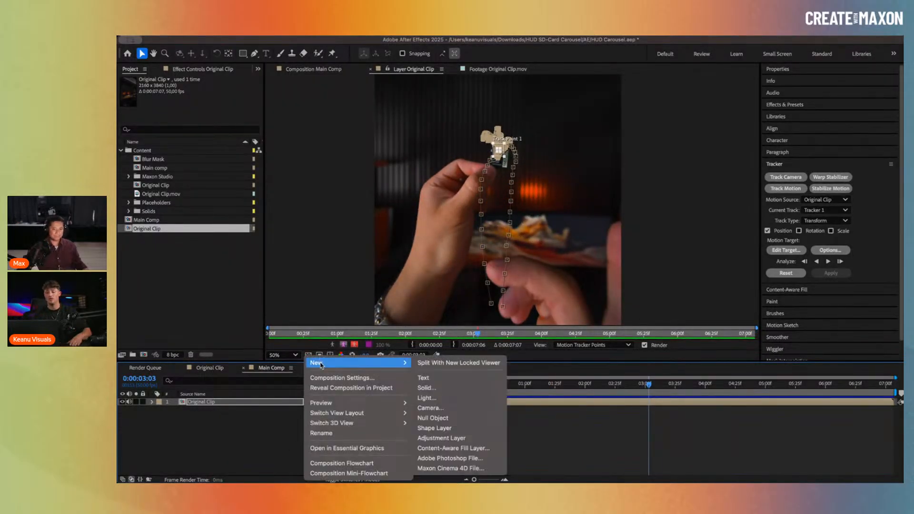
click(431, 418)
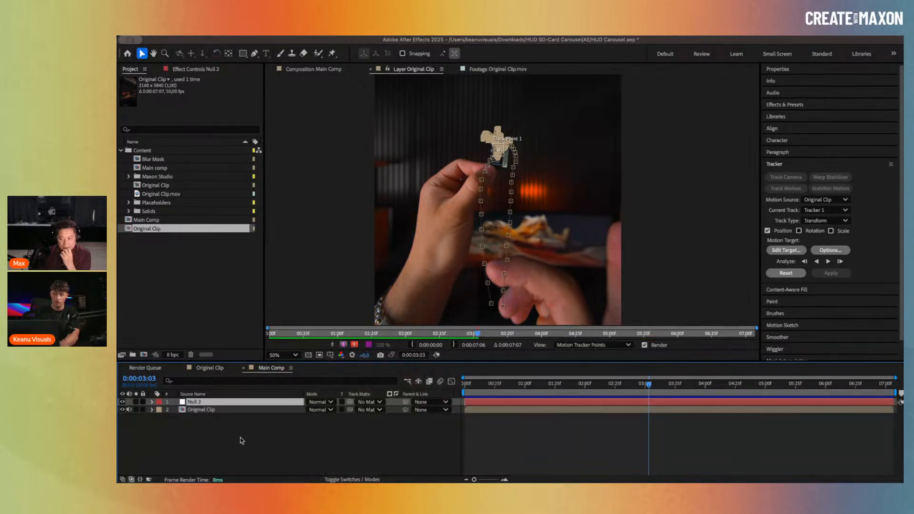
key(Return)
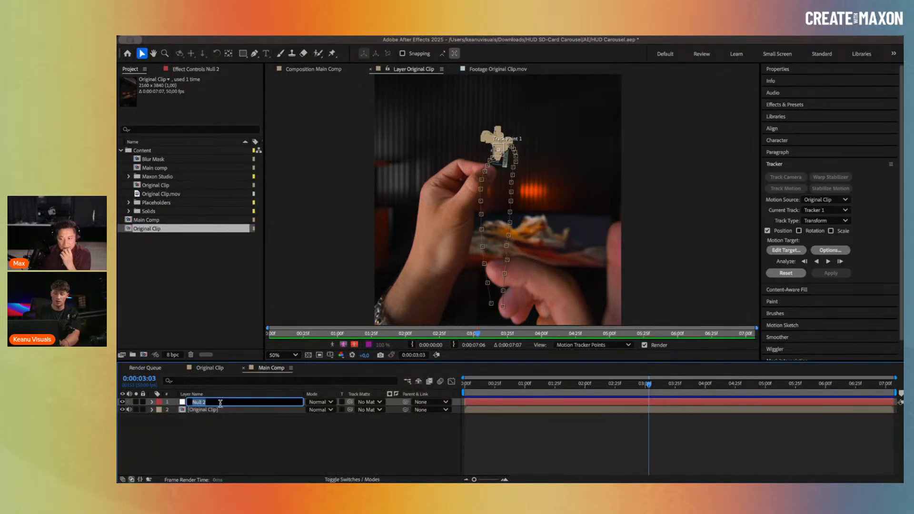
text(tracking data)
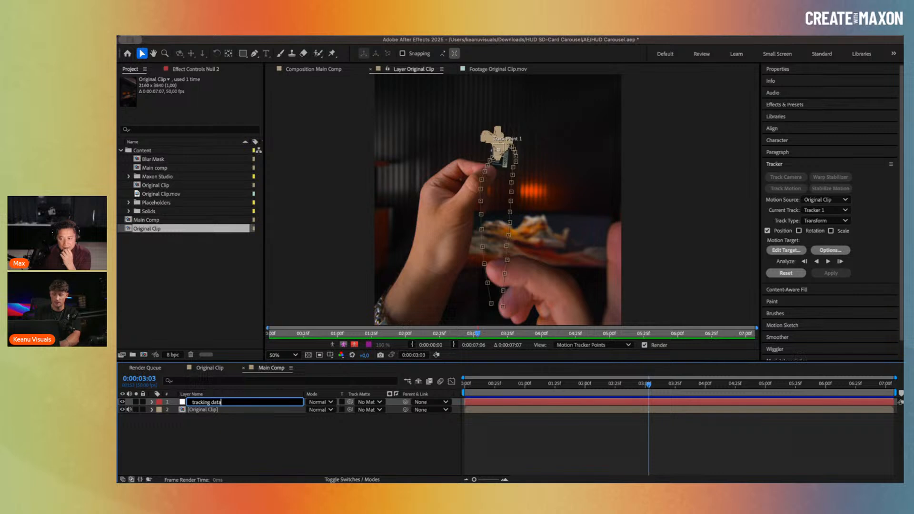
key(Return)
Step: Set the tracking data null as the motion target of Original Clip's Tracker 1 and apply the track
click(206, 410)
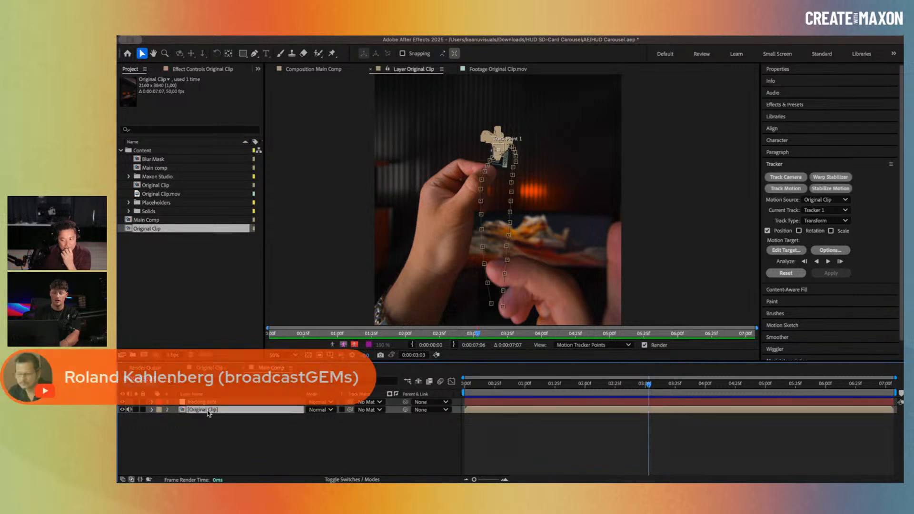
click(791, 251)
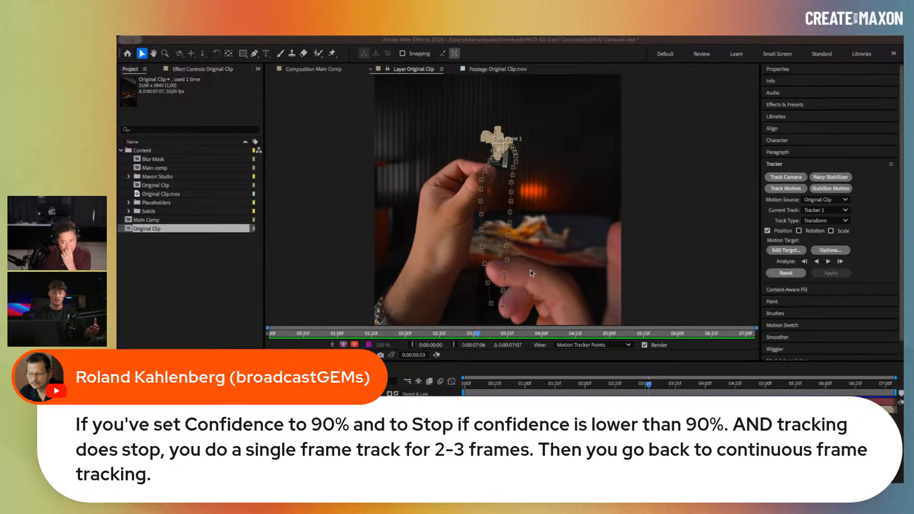
key(Return)
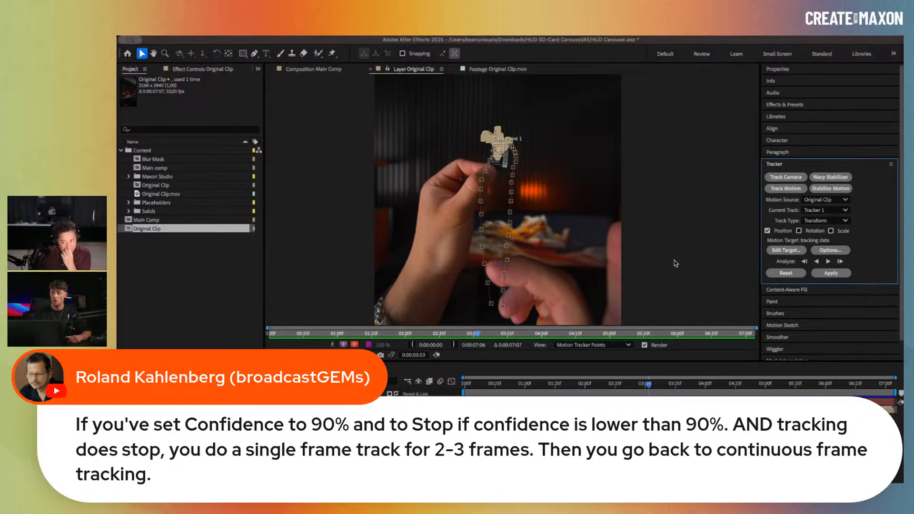
click(832, 272)
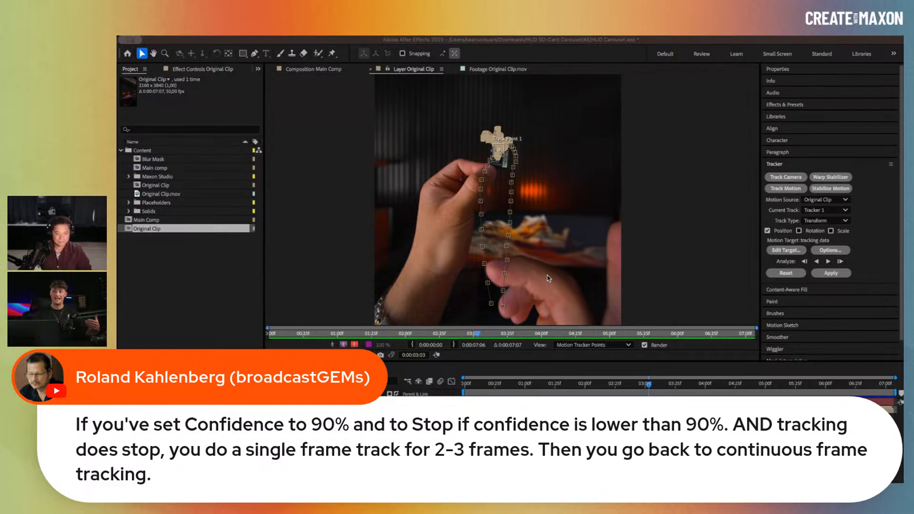
key(Return)
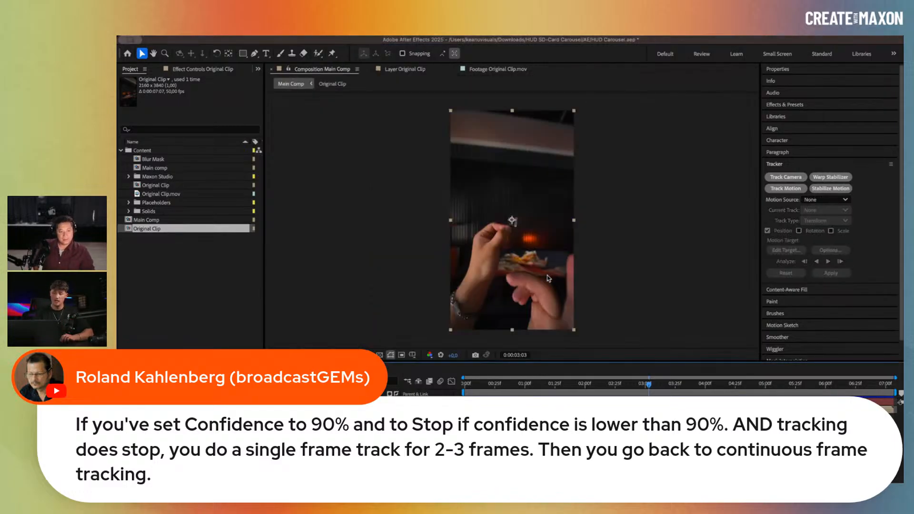
Step: Check the tracking data null's position against the SD card at several points in the footage, including at 100% magnification
click(512, 220)
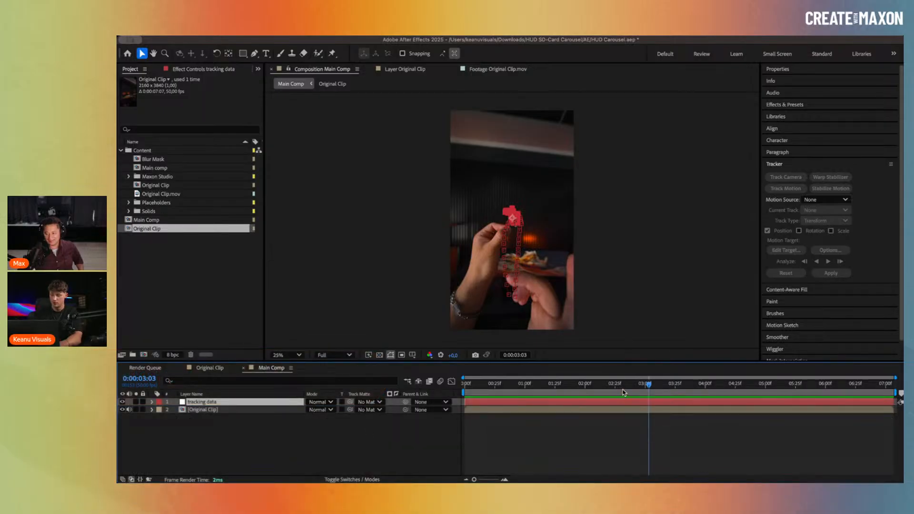
click(532, 384)
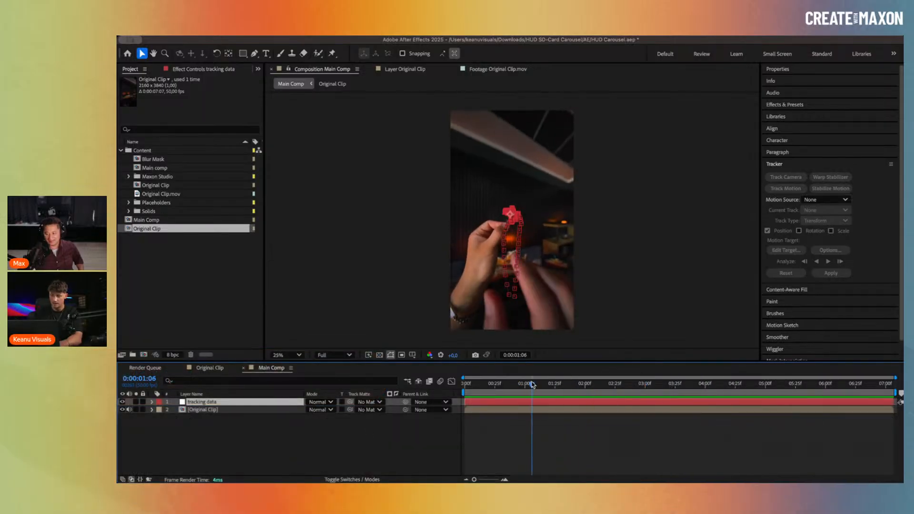
drag(532, 384, 501, 391)
click(223, 410)
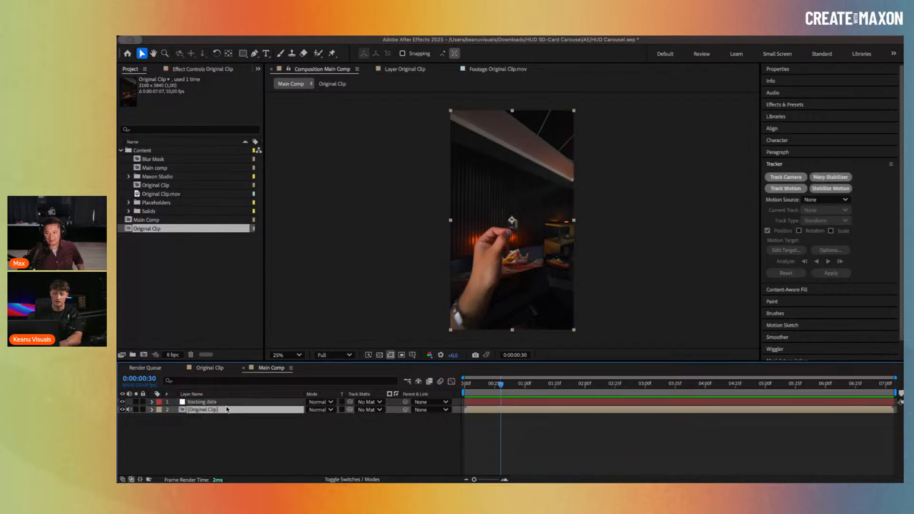
click(228, 403)
scroll(508, 220, up, 4)
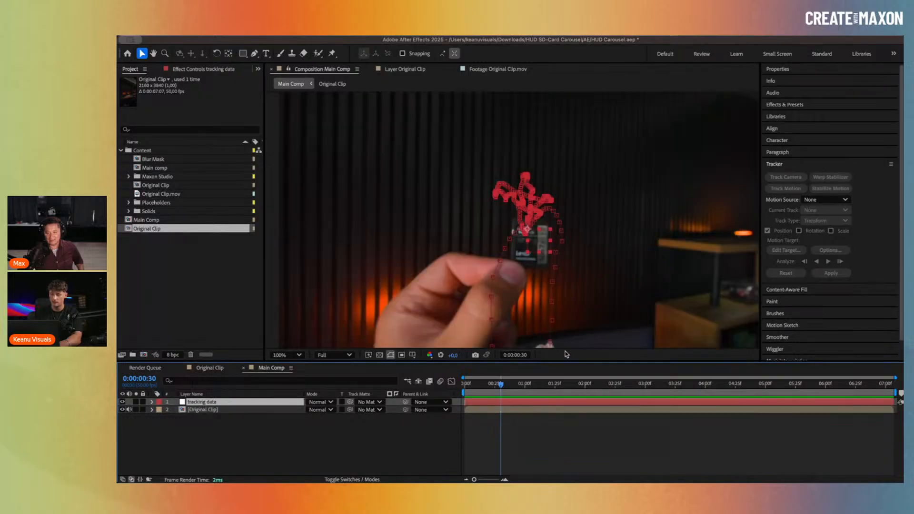
drag(521, 386, 575, 384)
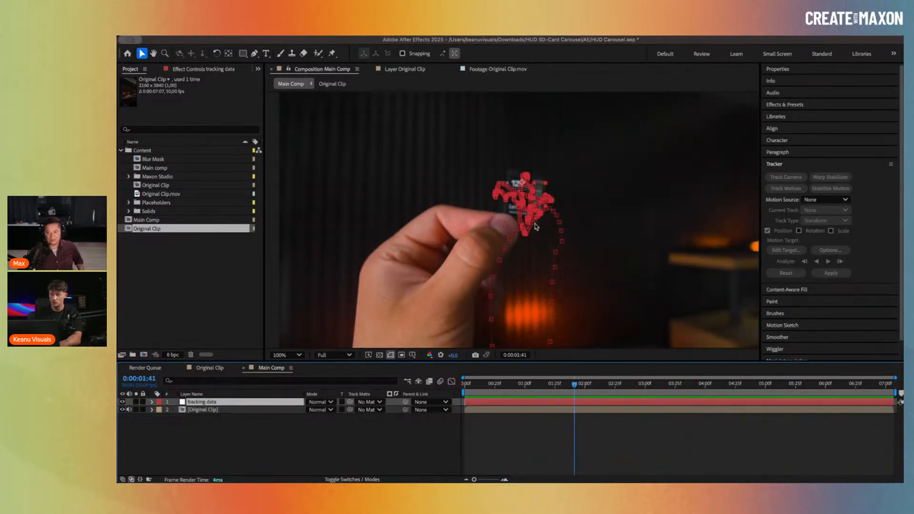
scroll(536, 226, down, 4)
drag(536, 226, 534, 256)
key(v)
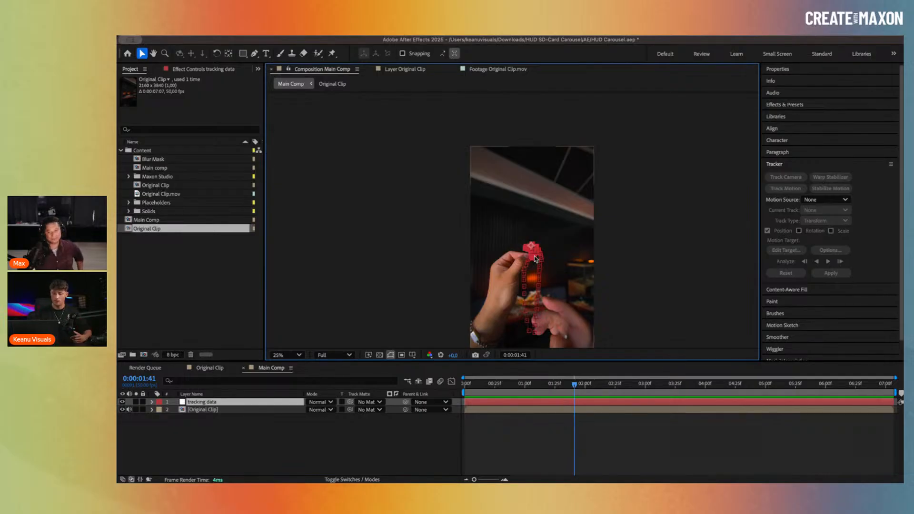
click(535, 258)
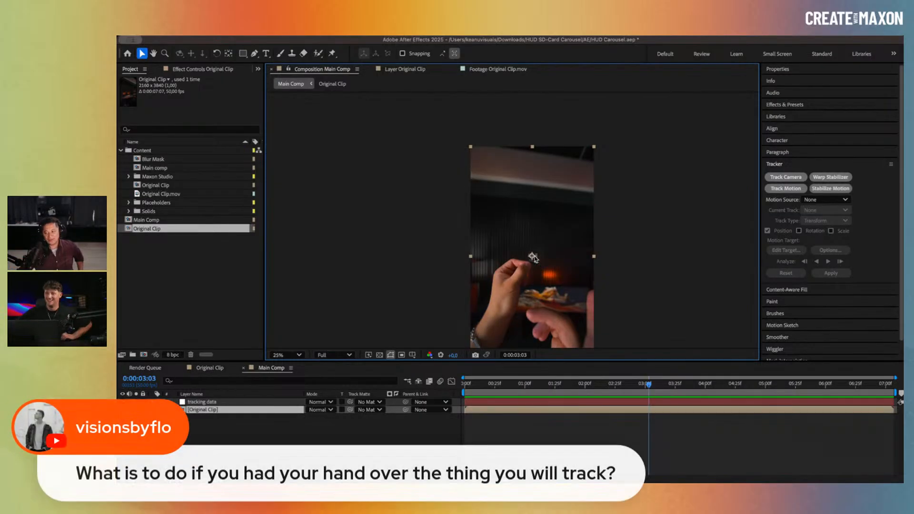
click(536, 258)
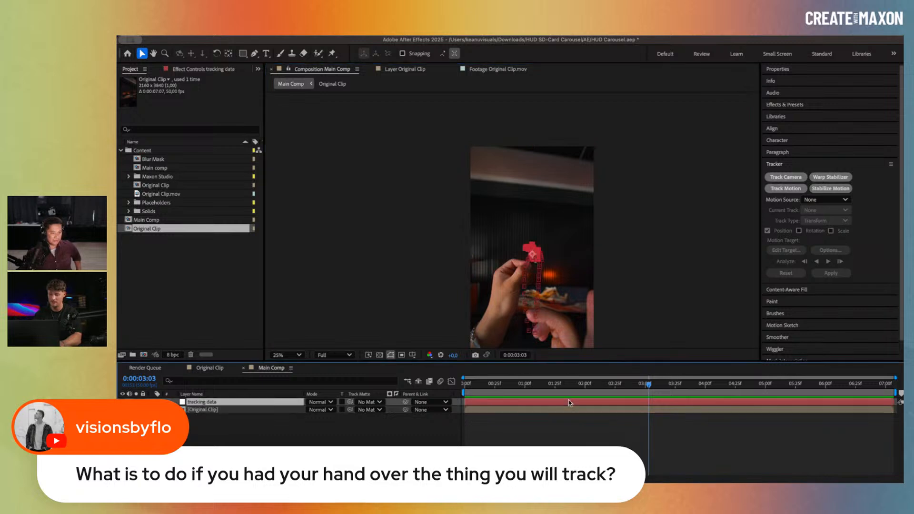
click(568, 383)
drag(567, 384, 653, 388)
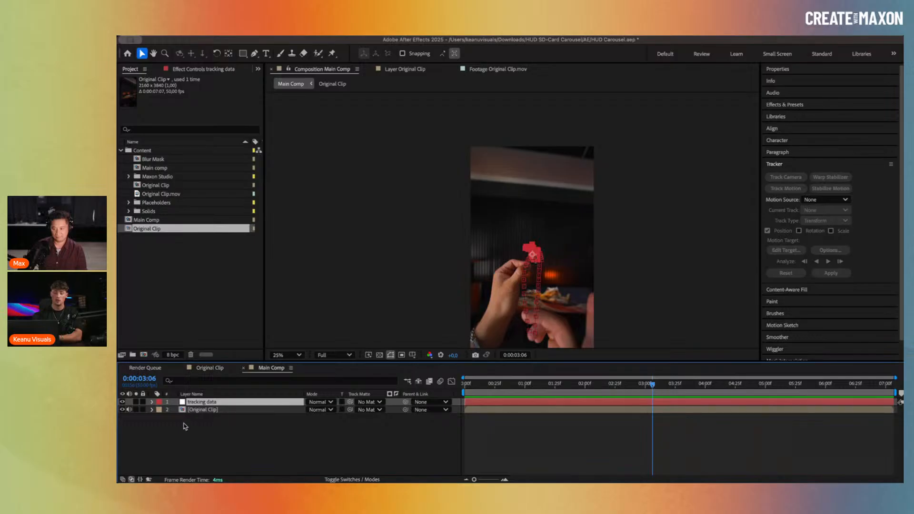
Step: Create a red solid named Carousel Control and scale it down to a portrait rectangle above the SD card
click(204, 433)
right_click(237, 372)
key(Escape)
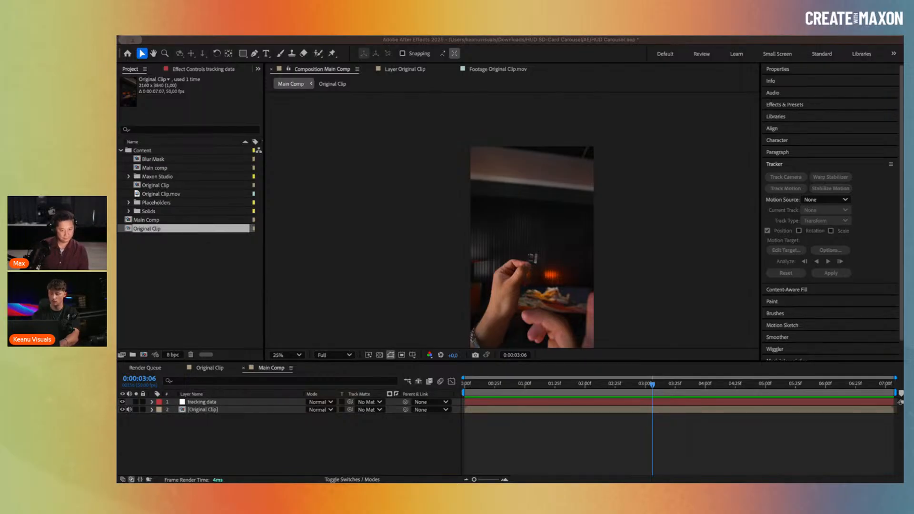
key(Return)
key(space)
drag(414, 255, 375, 211)
drag(431, 320, 490, 183)
Step: Apply the Grid effect to the Carousel Control layer with a blue color and a border of 12
click(270, 403)
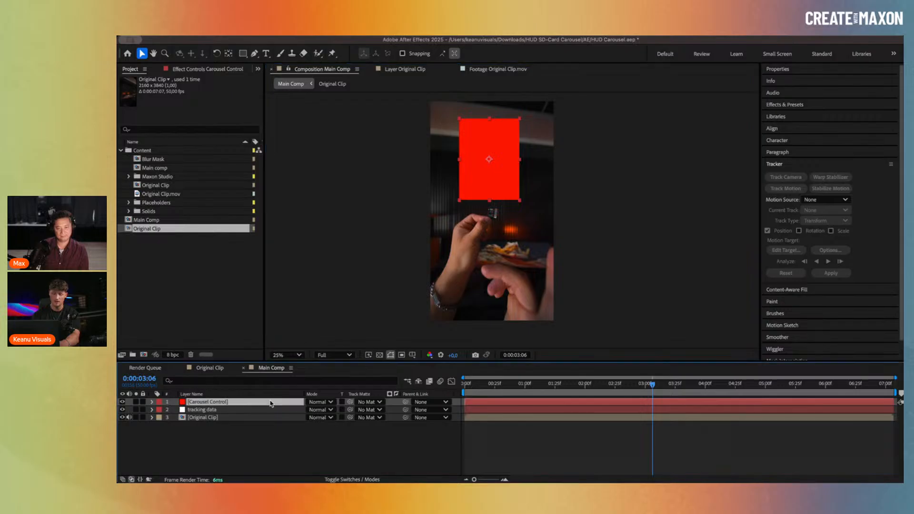
key(Return)
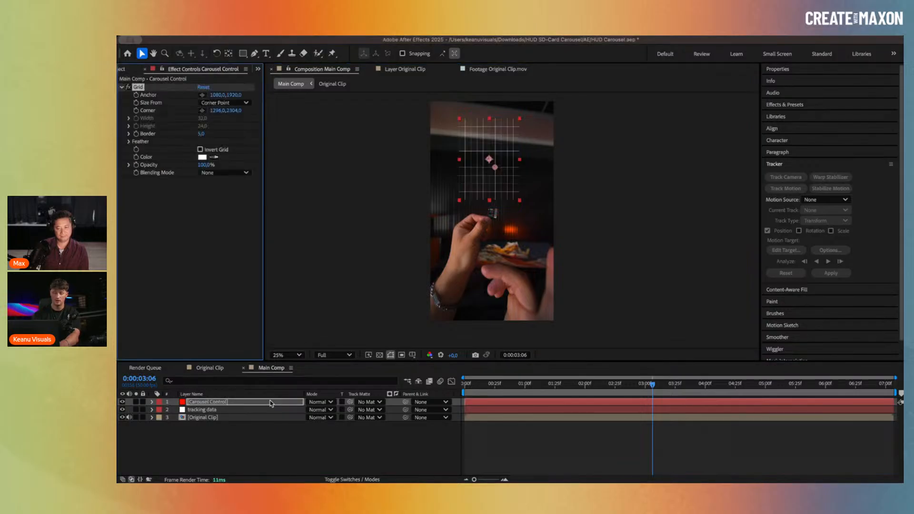
click(203, 158)
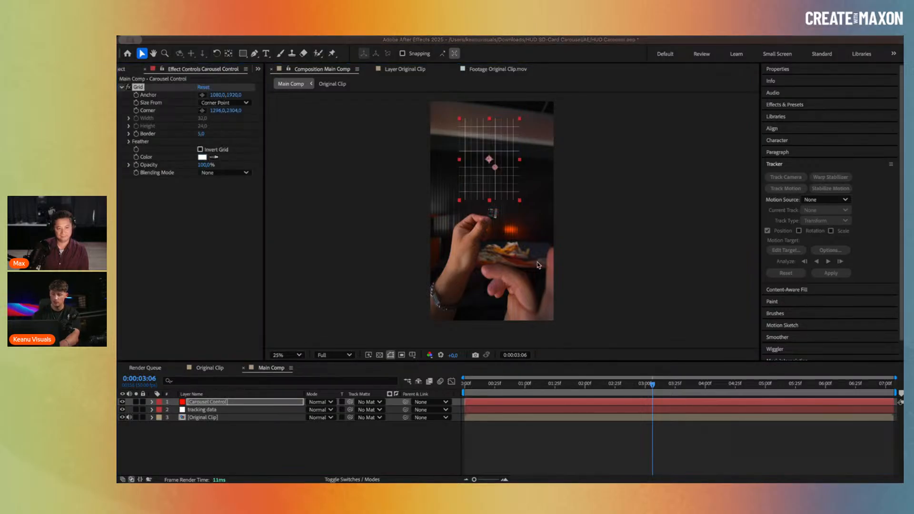
drag(517, 258, 550, 183)
click(596, 213)
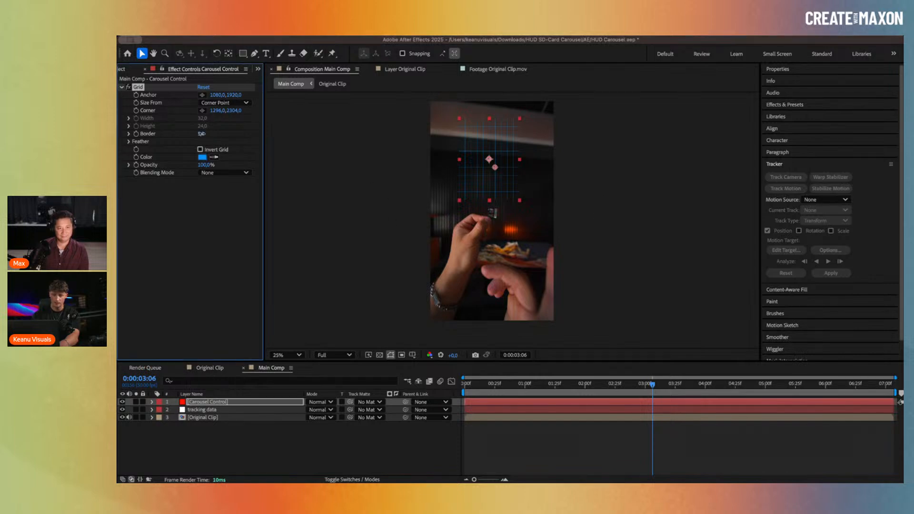
drag(202, 134, 205, 134)
click(225, 446)
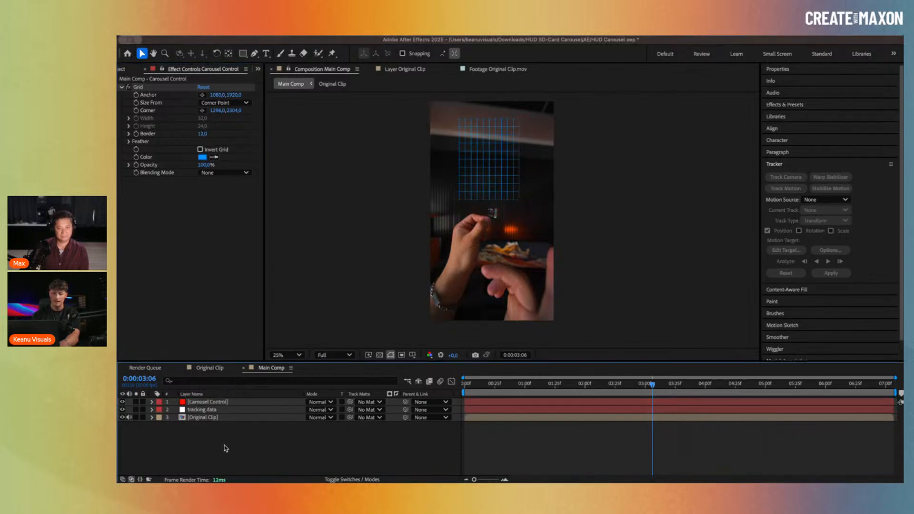
Step: Parent the Carousel Control layer to the tracking data null and play back the footage to check the grid's motion against the card
drag(529, 390, 641, 386)
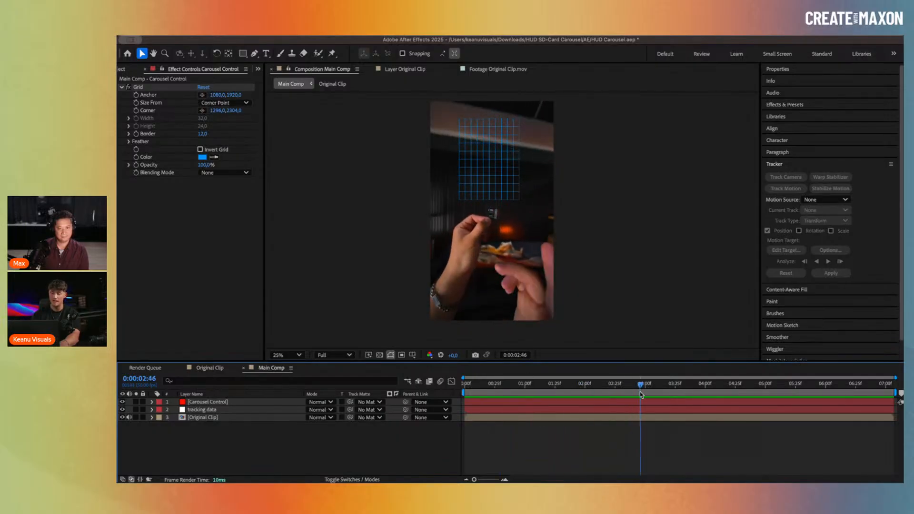
click(287, 405)
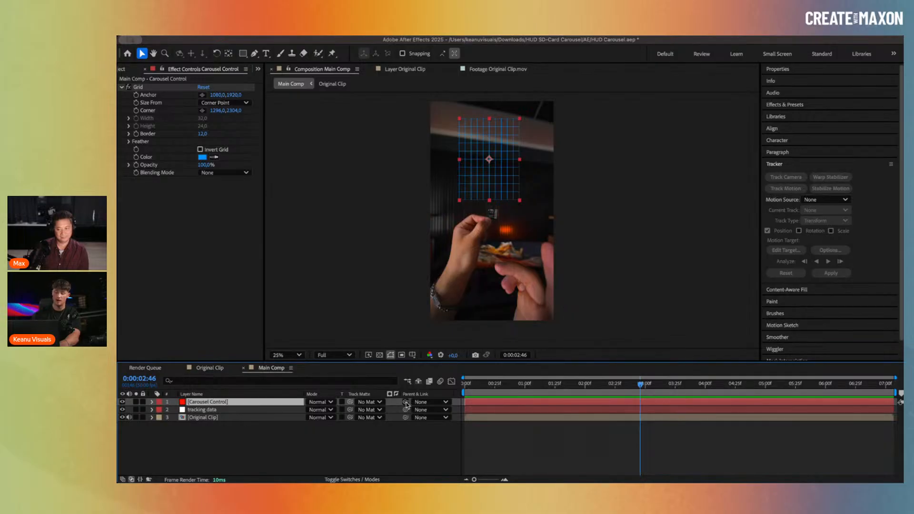
drag(406, 403, 266, 413)
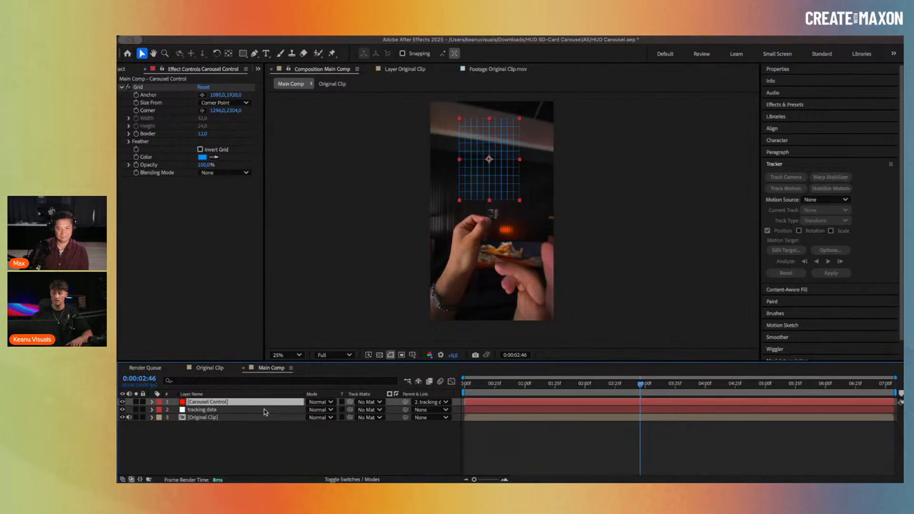
key(space)
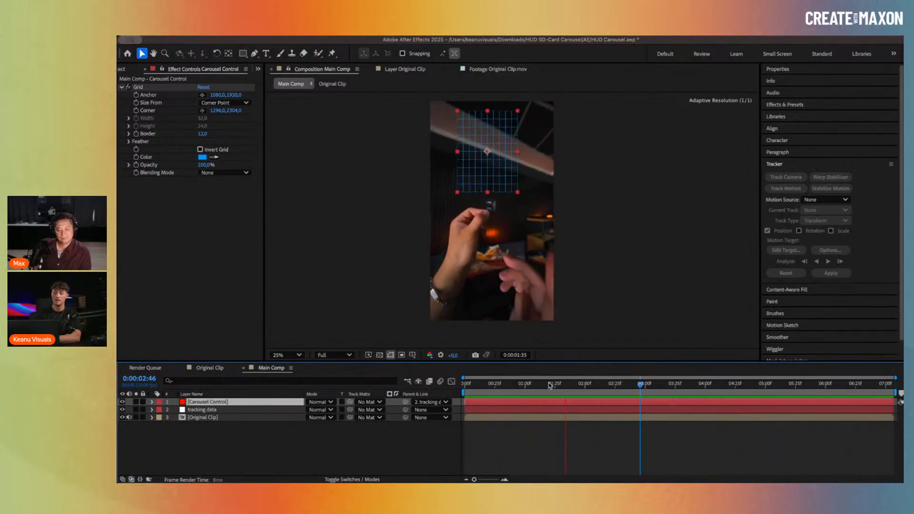
click(571, 385)
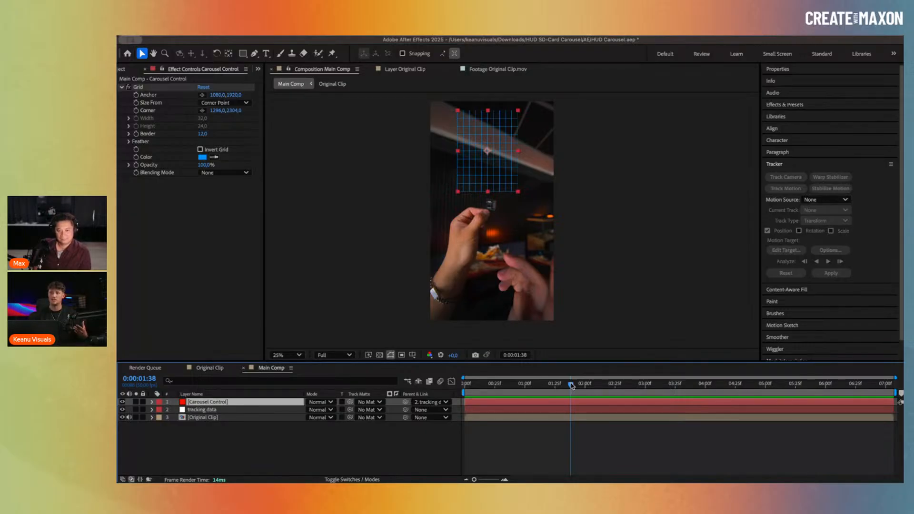
drag(572, 386, 501, 399)
key(space)
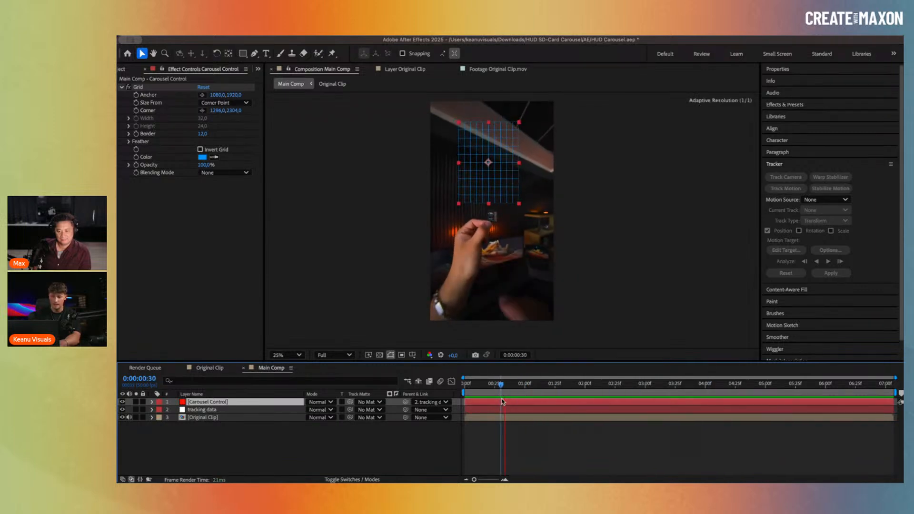
Step: Deselect the Carousel Control layer and check the grid's motion against the SD card through the rest of the playback
click(364, 457)
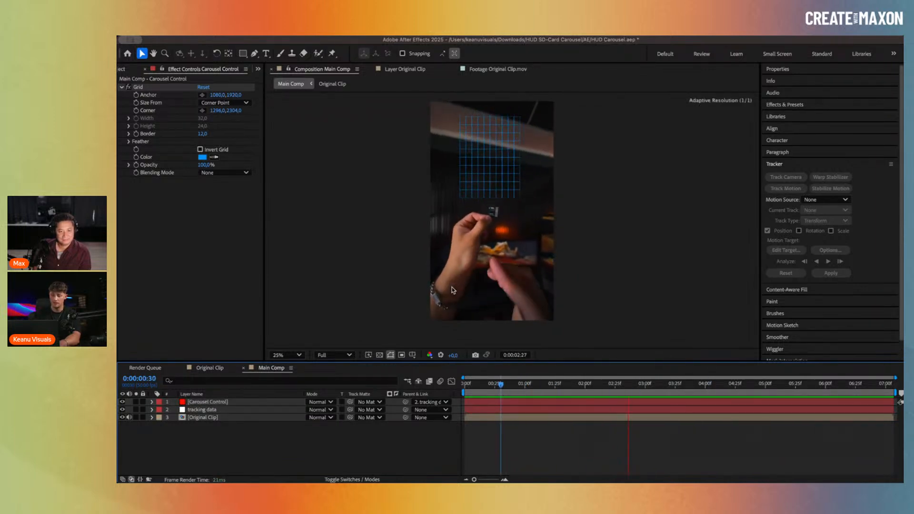
key(space)
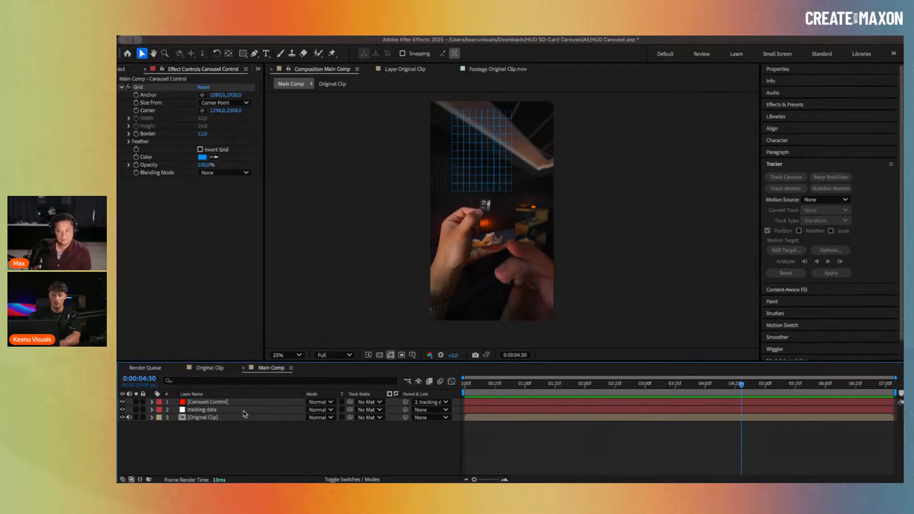
Step: Open the project's Placeholders folder and examine the placeholder images 01.psd through 06.psd
click(120, 70)
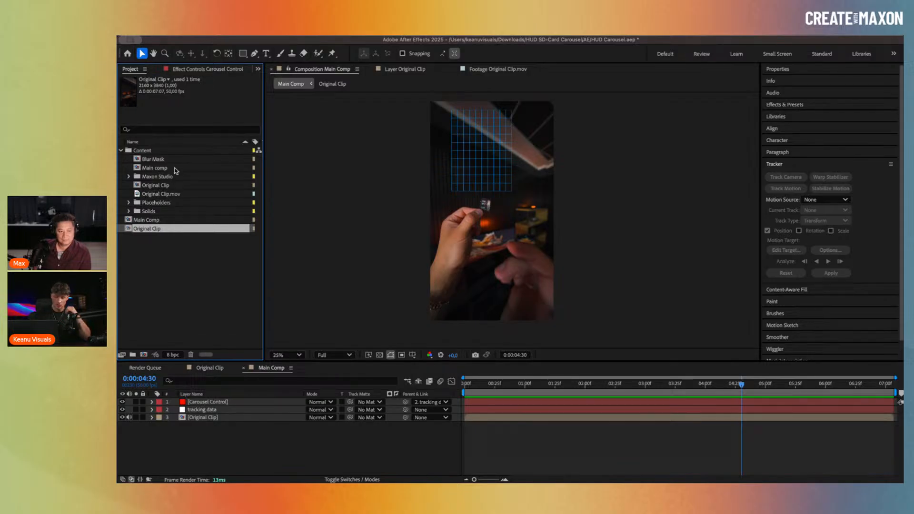
click(129, 202)
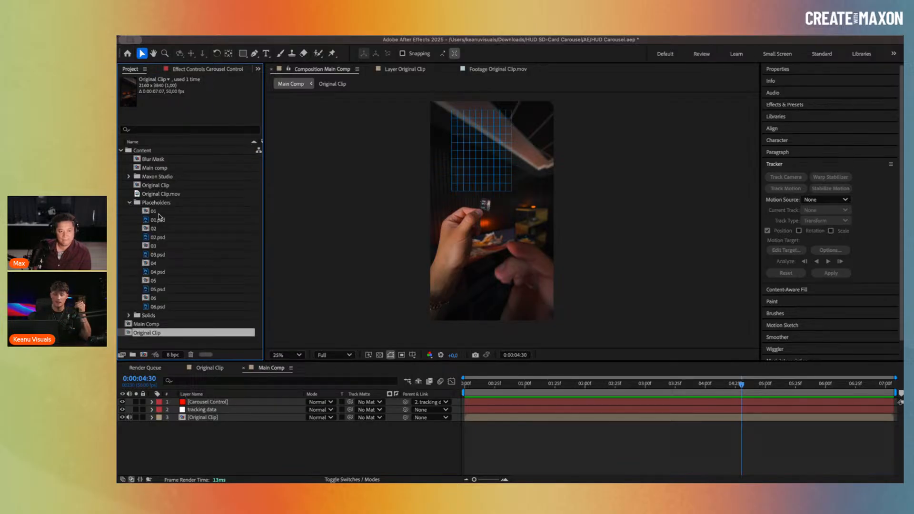
double_click(158, 220)
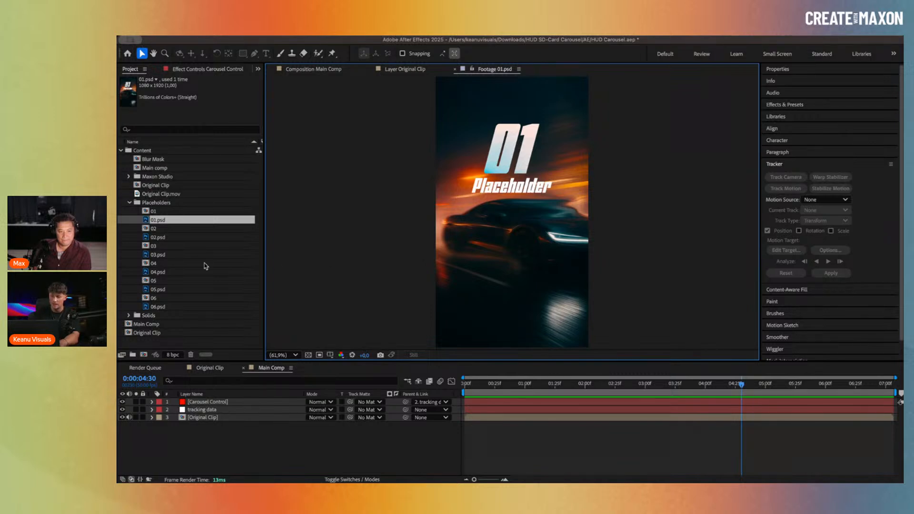
double_click(158, 237)
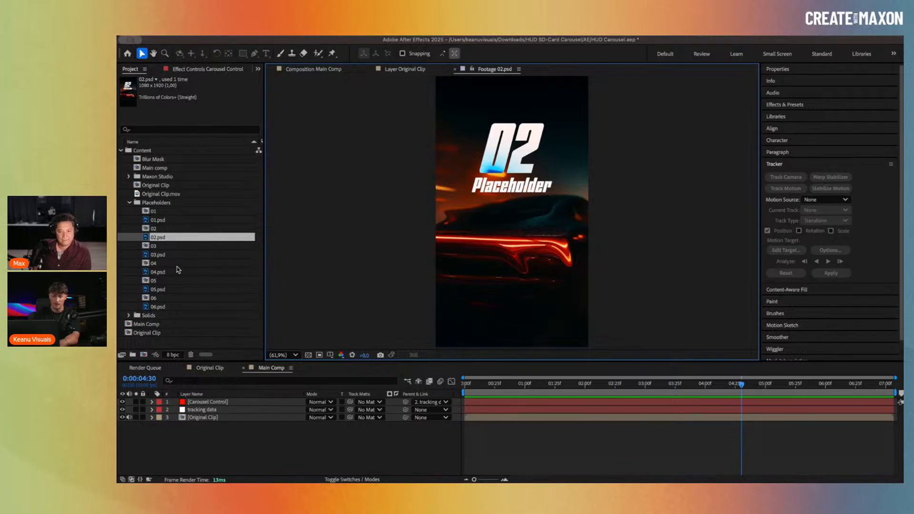
double_click(177, 255)
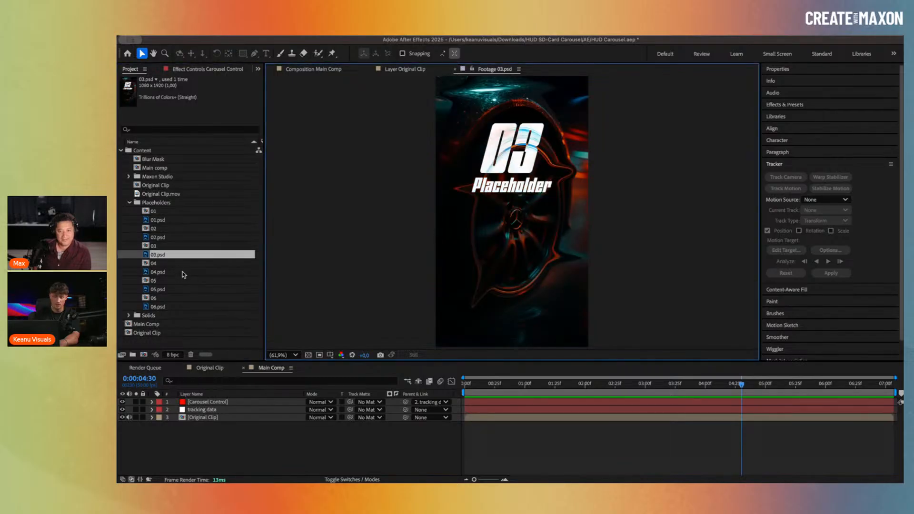
double_click(182, 272)
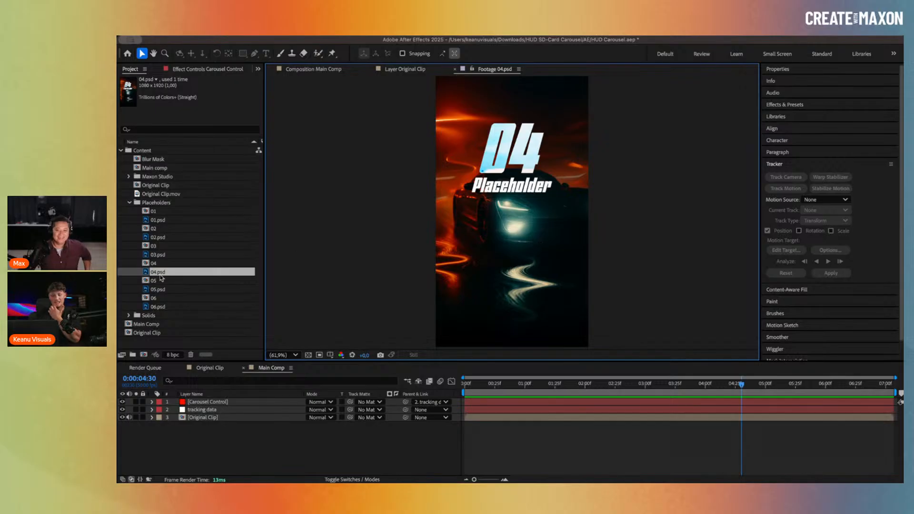
click(167, 290)
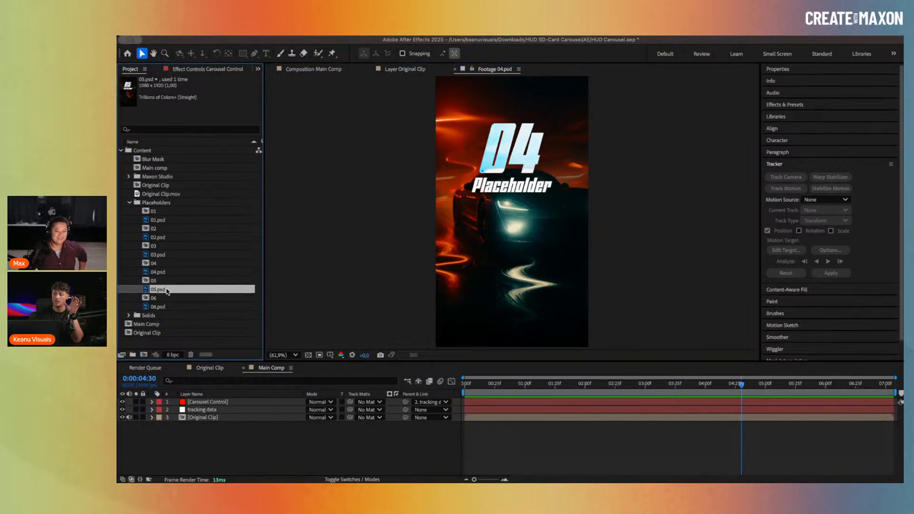
double_click(166, 290)
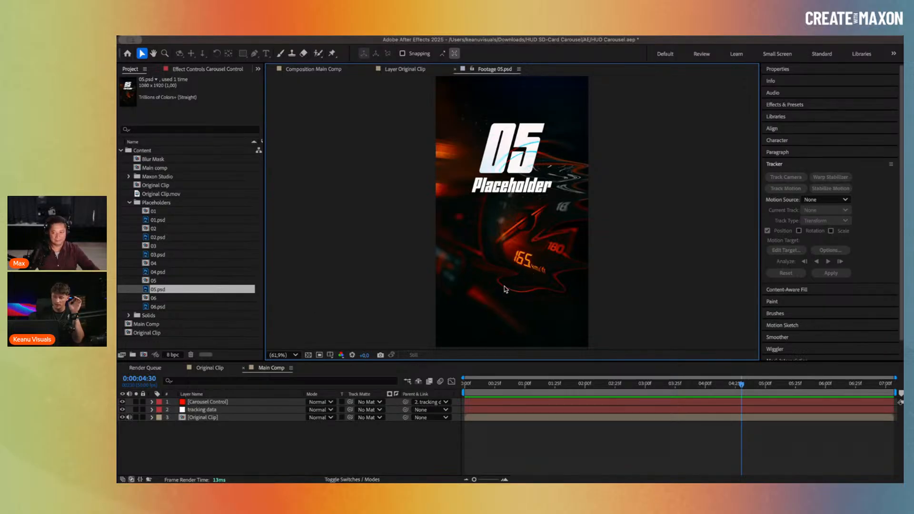
double_click(197, 221)
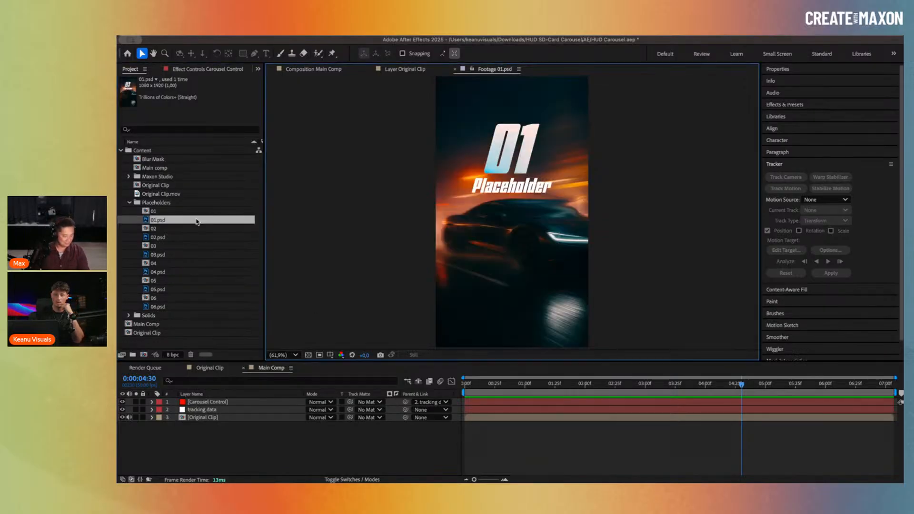
double_click(177, 255)
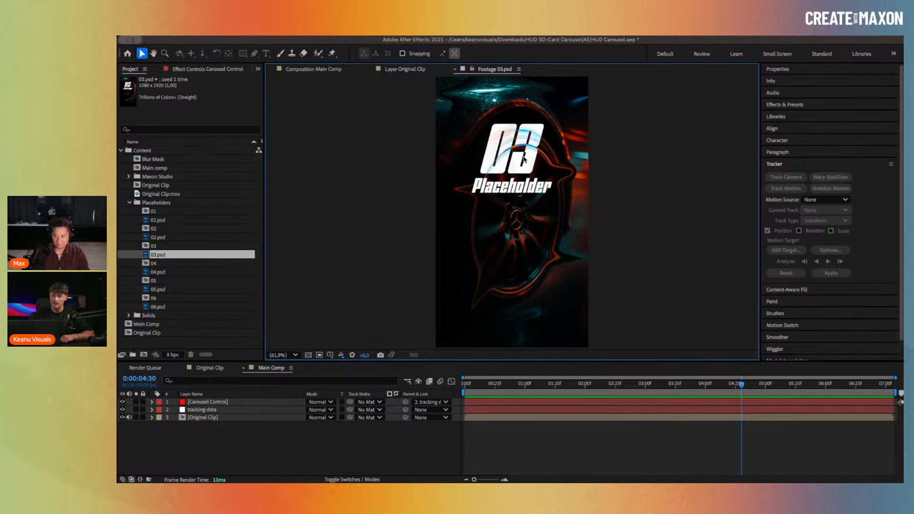
double_click(183, 237)
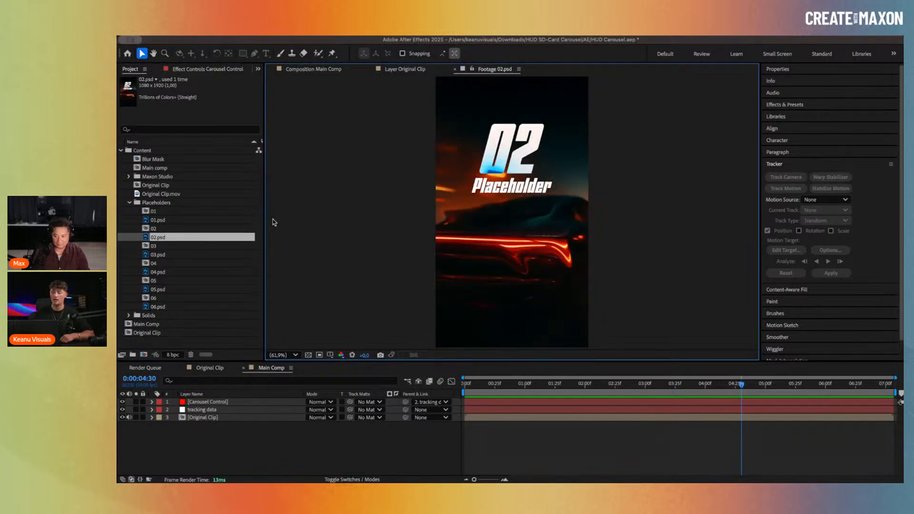
double_click(188, 256)
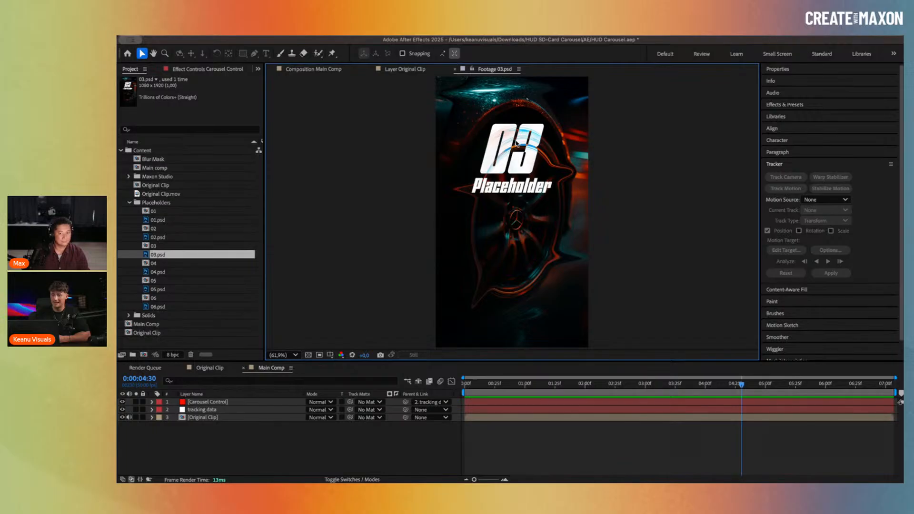
double_click(174, 290)
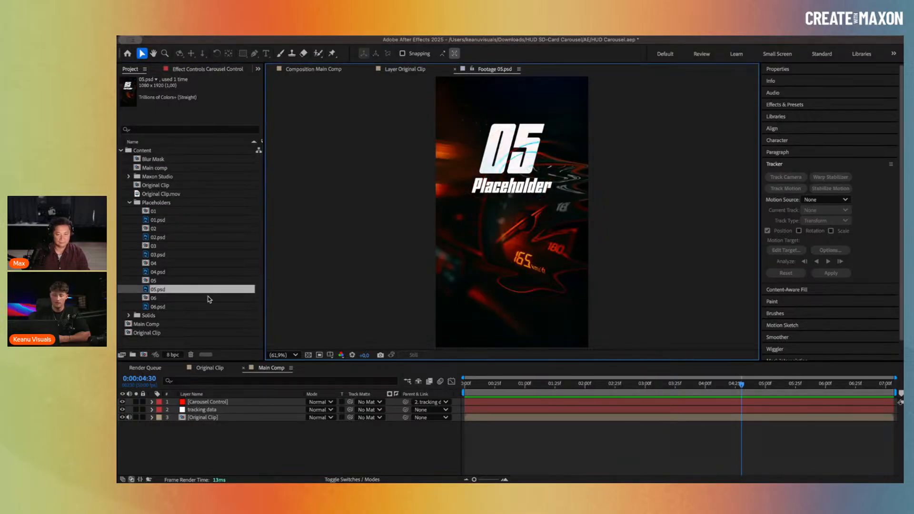
double_click(194, 306)
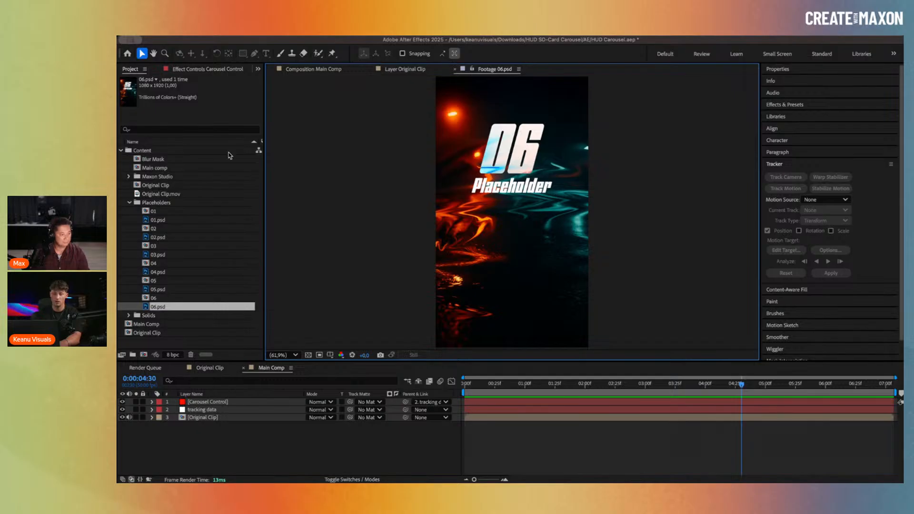
Step: Create a new composition from the 01.psd placeholder image and view it at 50% magnification
click(186, 220)
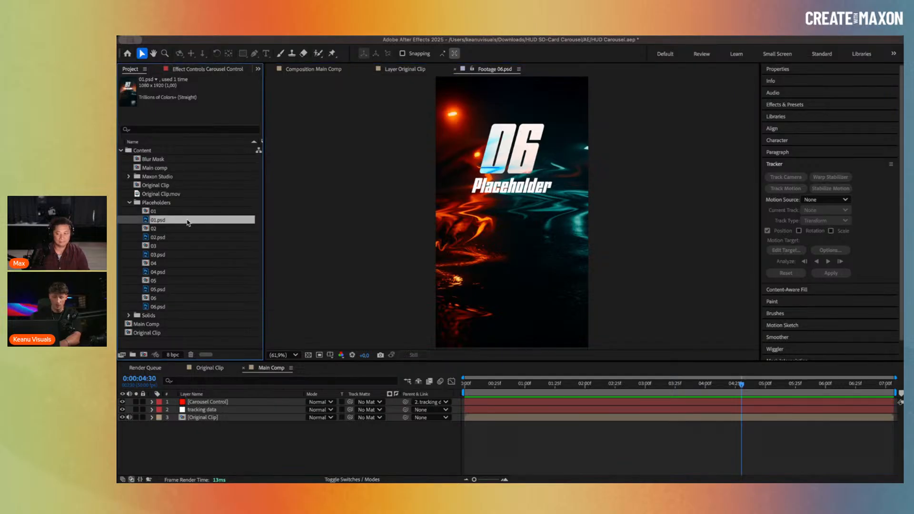
click(167, 211)
click(170, 222)
drag(170, 224, 145, 354)
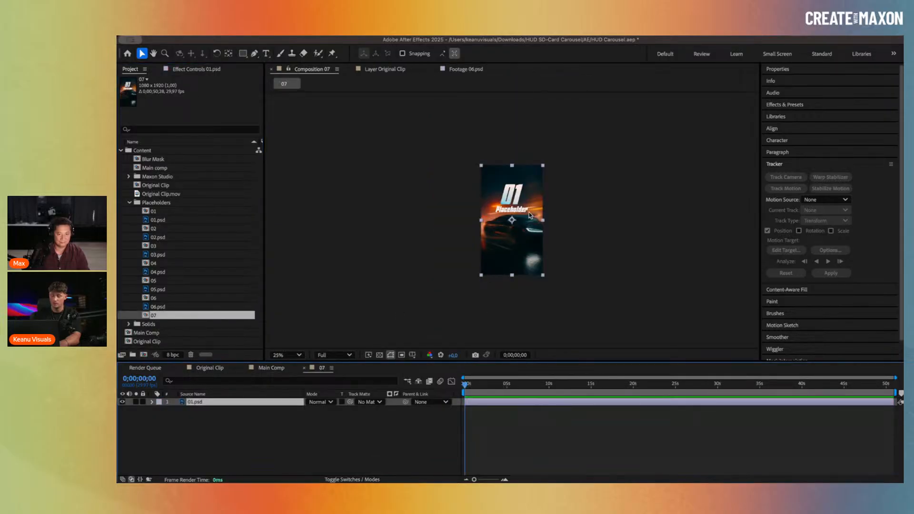
key(period)
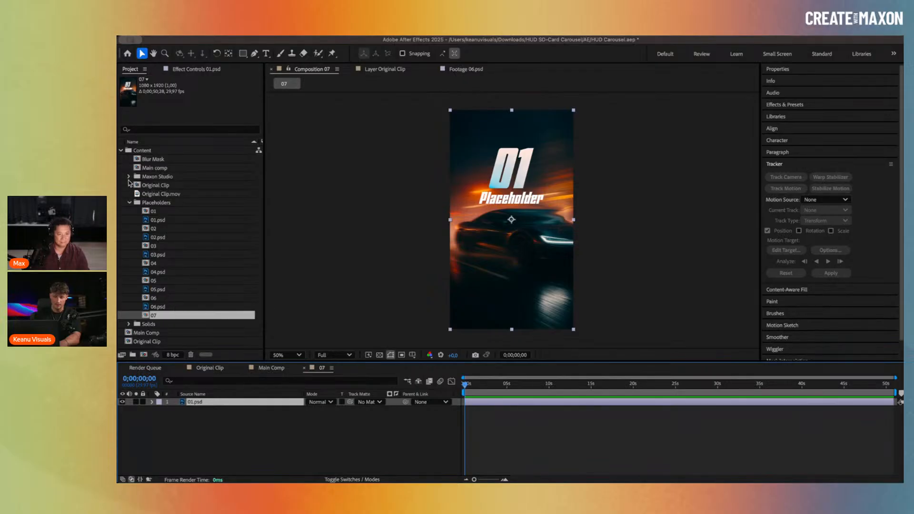
Step: Add a full-frame 1080 x 1920 rectangle as a new shape layer above the 01.psd layer
click(358, 423)
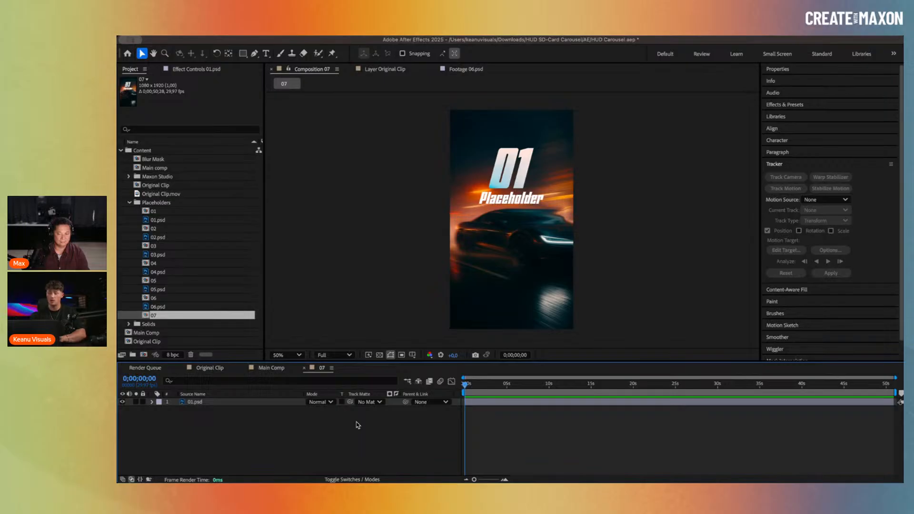
click(243, 53)
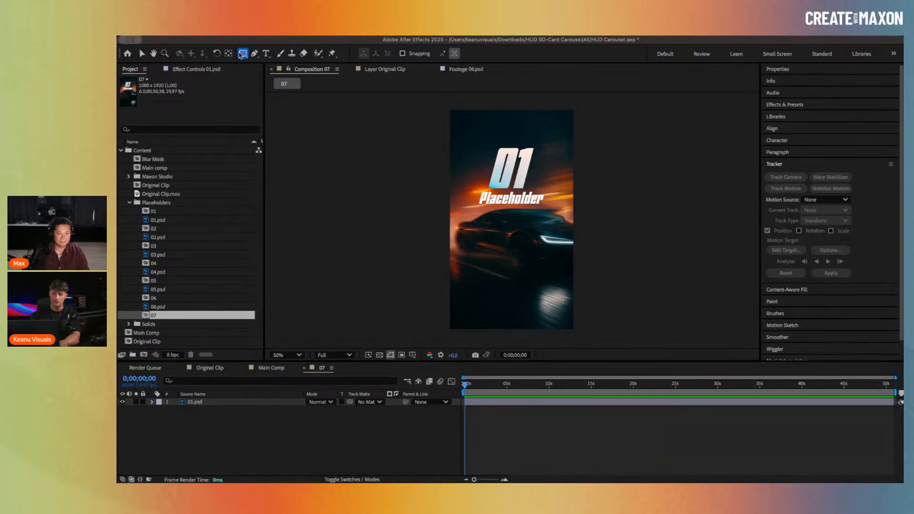
click(295, 54)
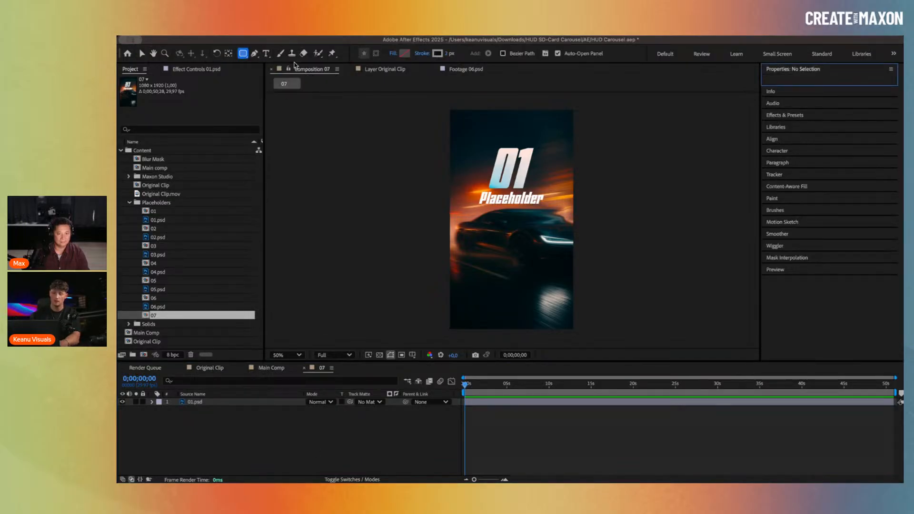
click(204, 435)
double_click(243, 53)
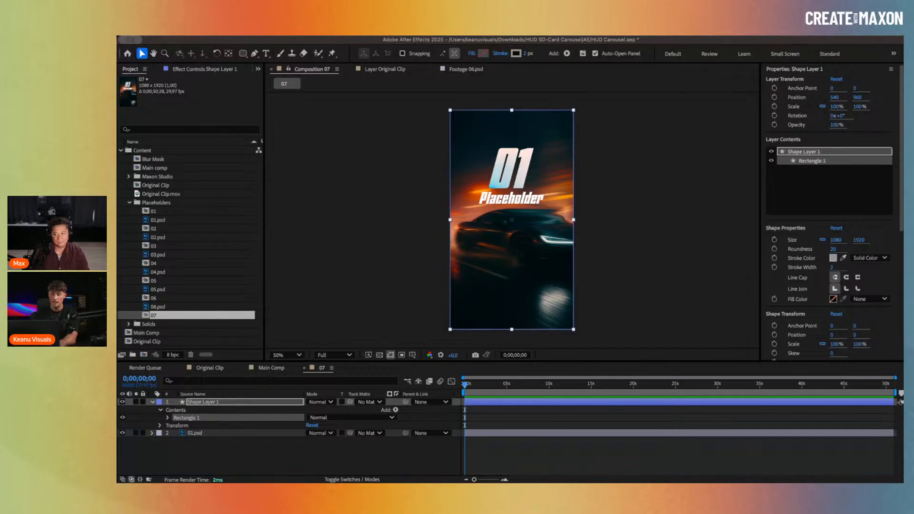
Step: Give the rectangle a solid white fill and set its stroke to None
click(485, 55)
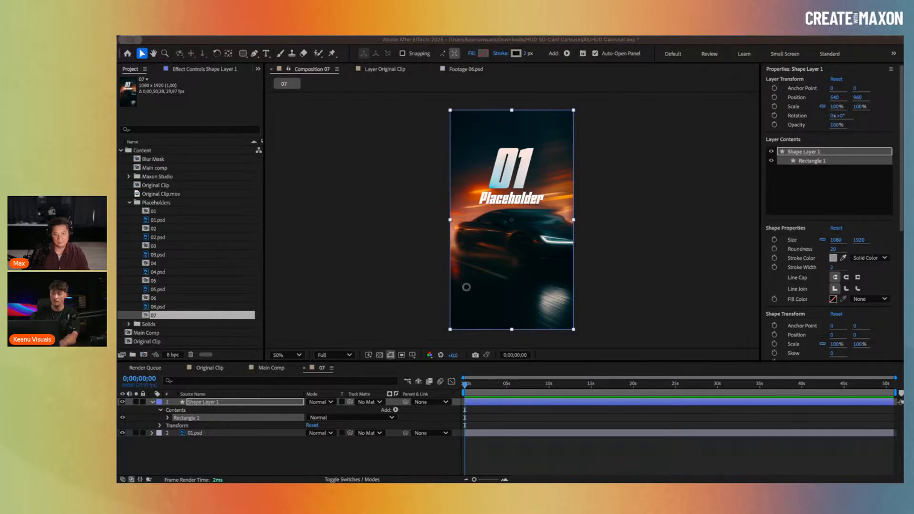
click(599, 190)
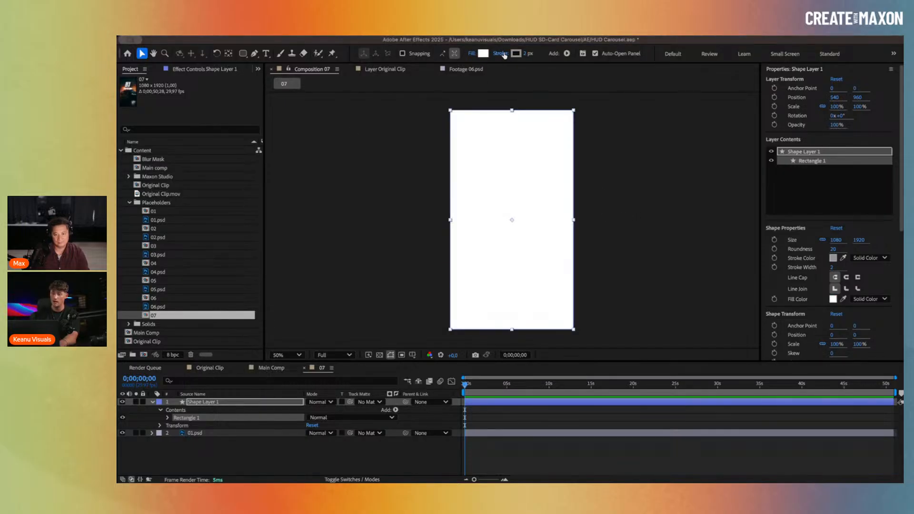
click(503, 55)
click(468, 245)
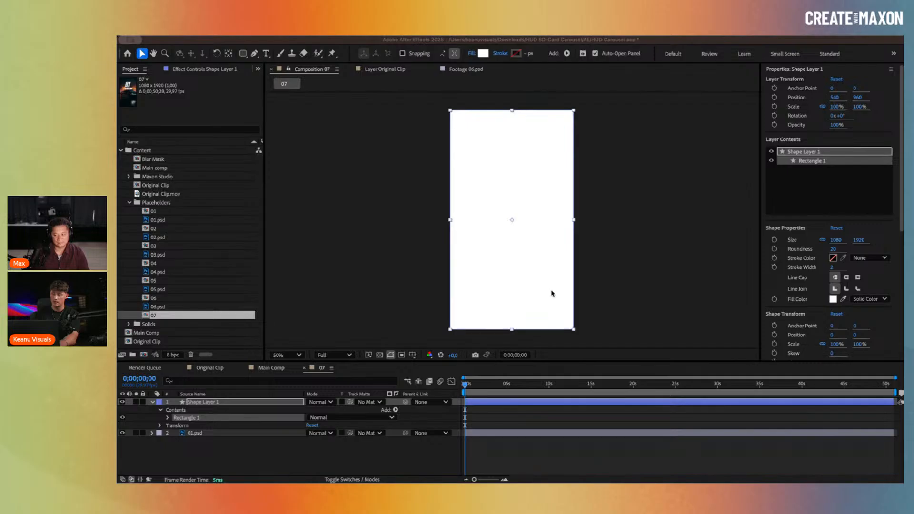
Step: Round the rectangle's corners by setting its path roundness to 132
click(166, 418)
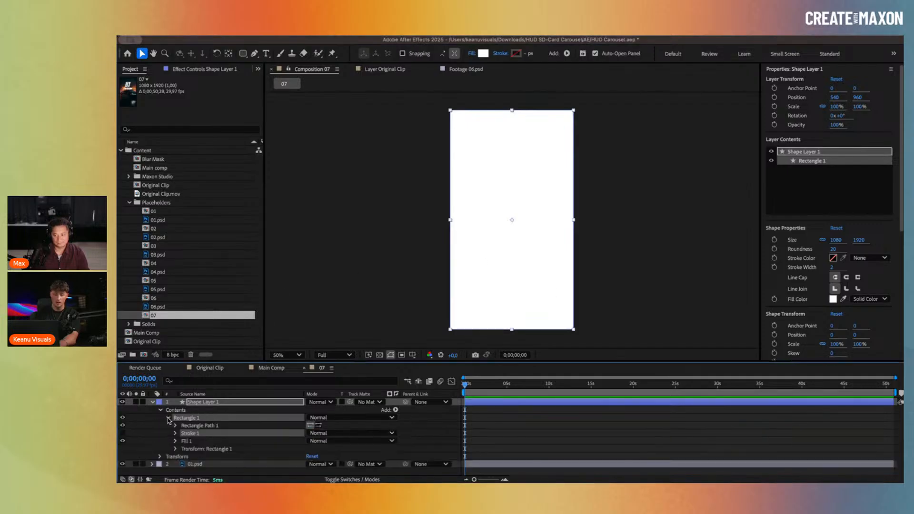
click(176, 426)
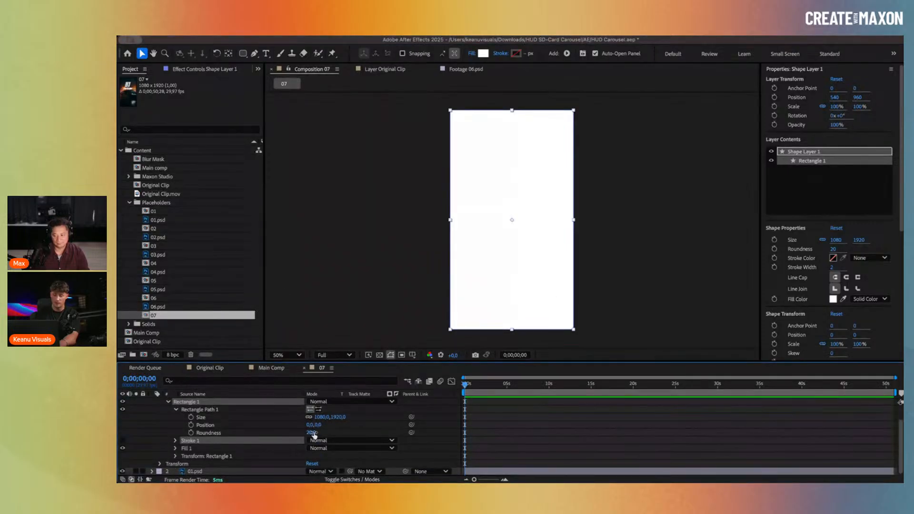
drag(313, 433, 361, 430)
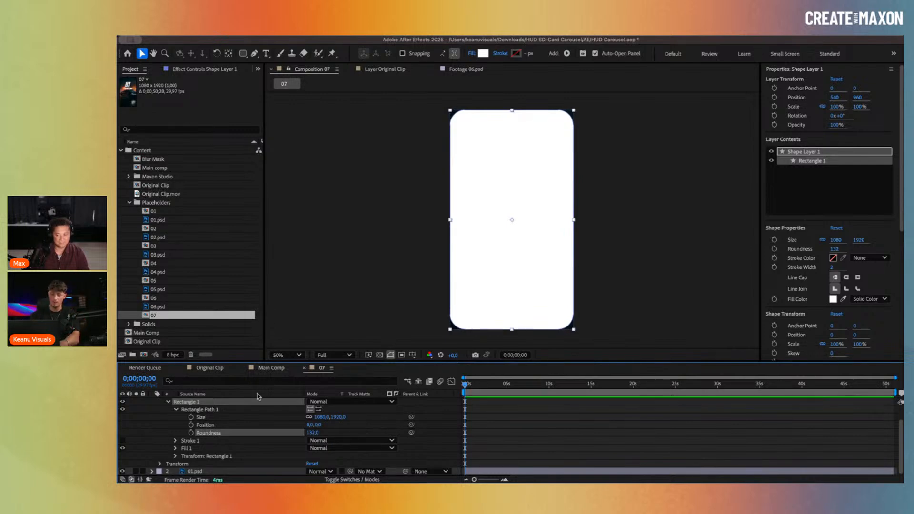
scroll(258, 434, up, 2)
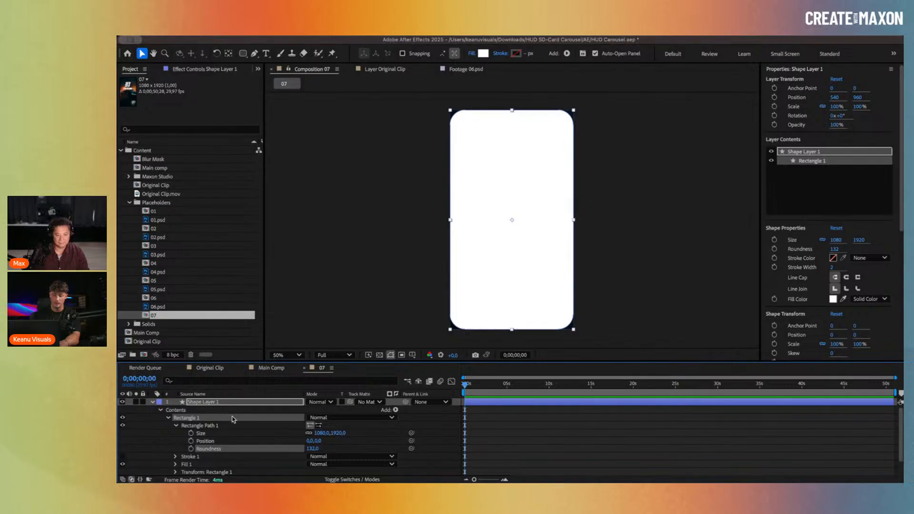
Step: Set the rectangle shape layer's scale to 99%
click(151, 403)
key(s)
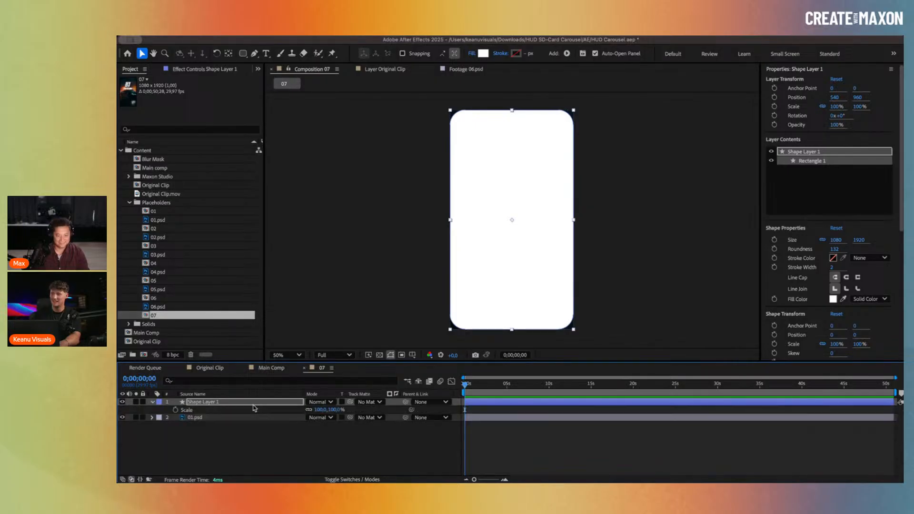
click(337, 410)
text(99)
key(Return)
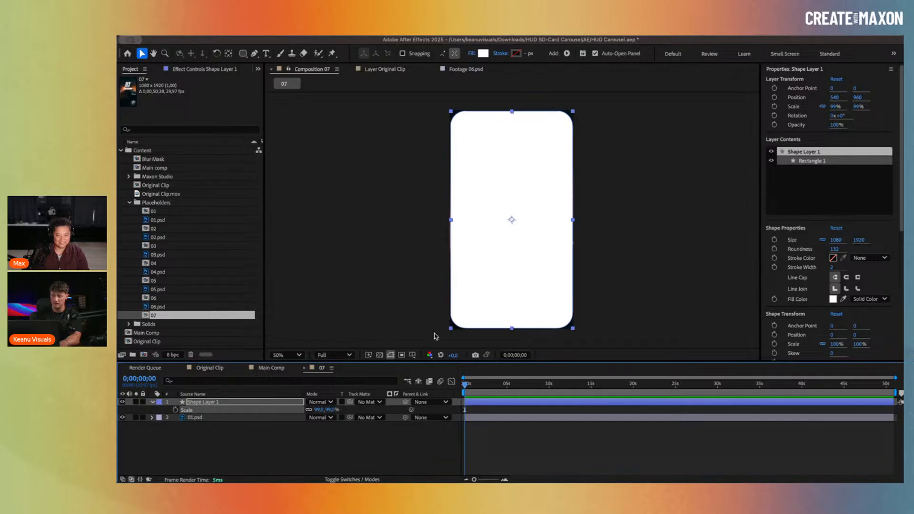
Step: Rename the rectangle shape layer as Mask
key(Return)
text(Mask)
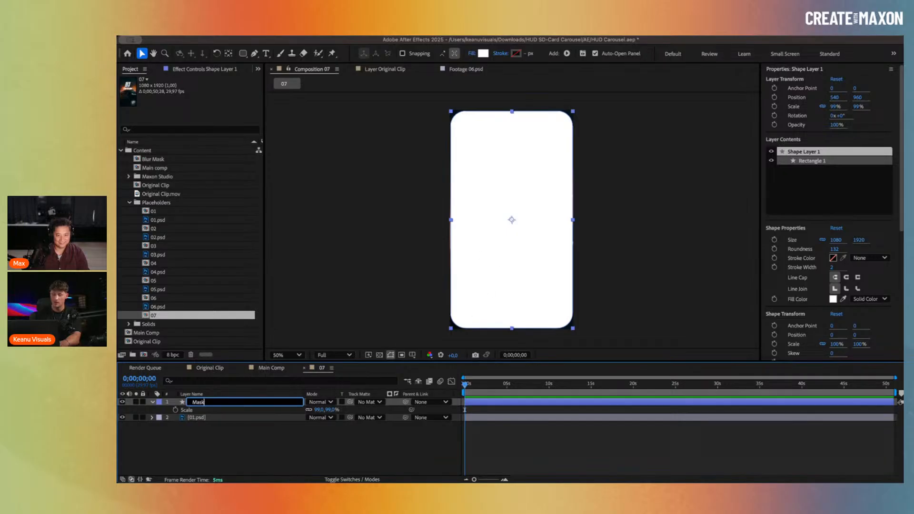
key(Return)
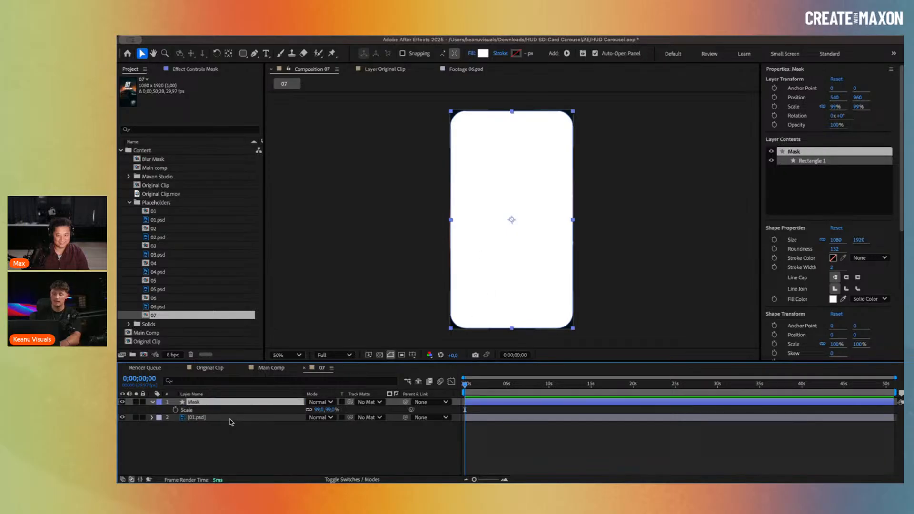
Step: Use the Mask layer as the track matte for 01.psd and check the rounded corners against the transparency grid
click(373, 418)
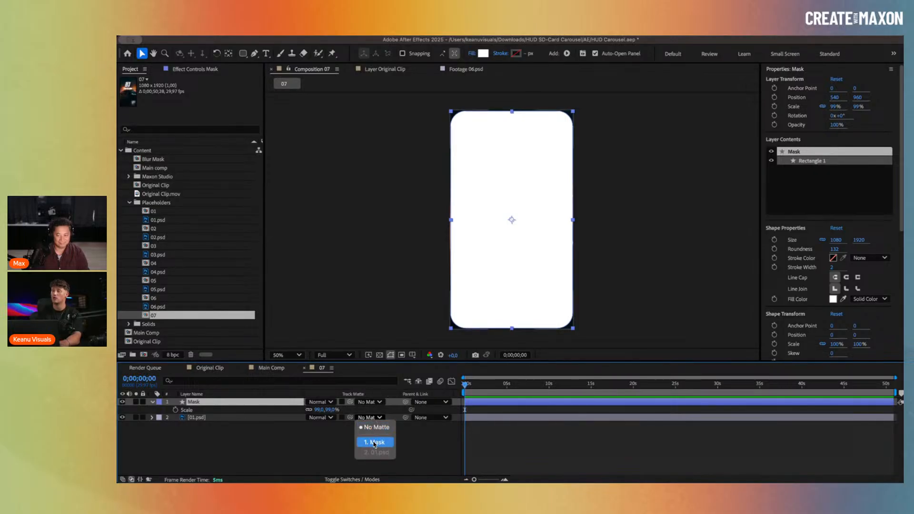
click(374, 443)
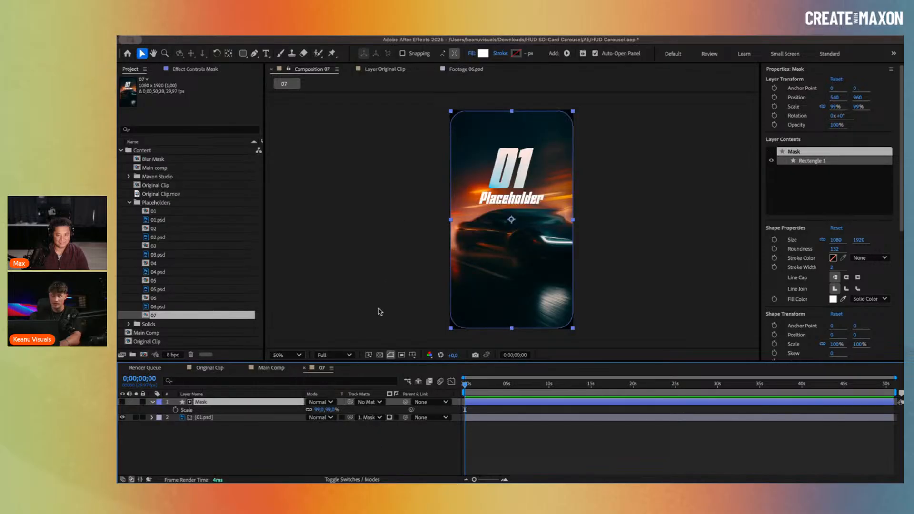
click(379, 354)
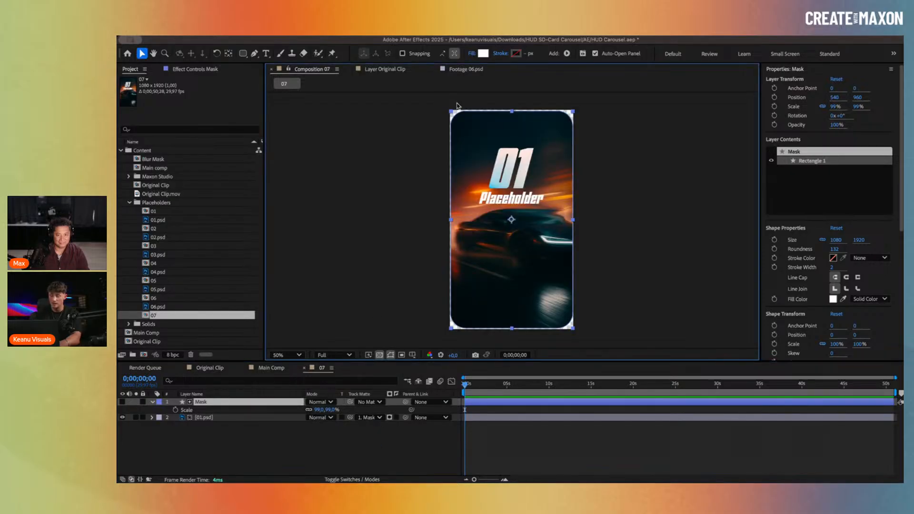
scroll(457, 106, up, 4)
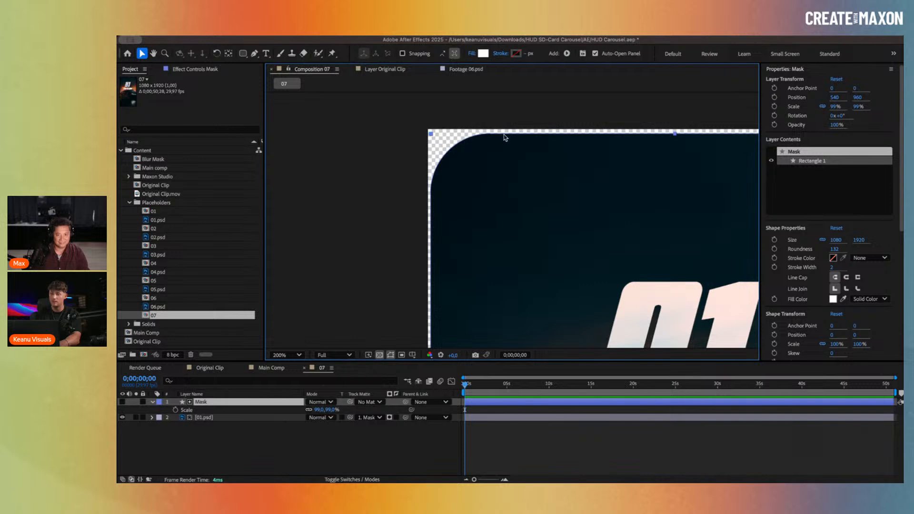
scroll(473, 215, down, 2)
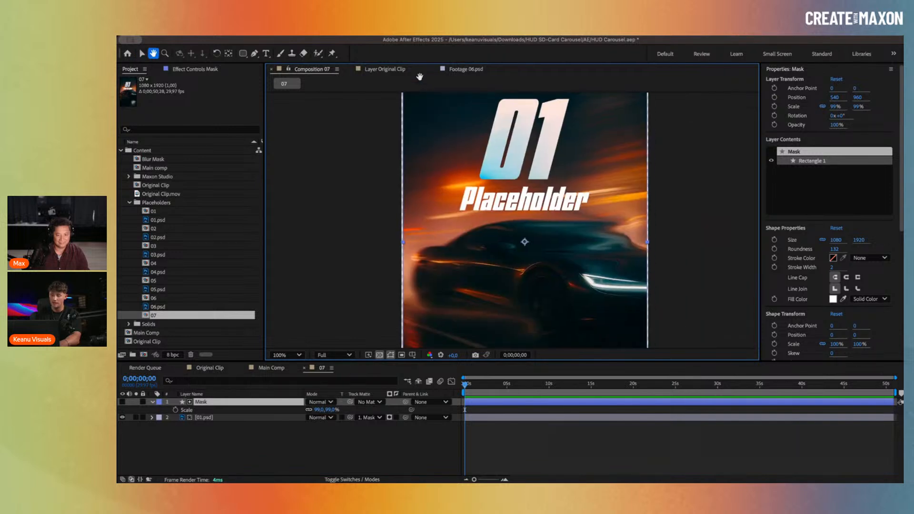
scroll(421, 206, down, 1)
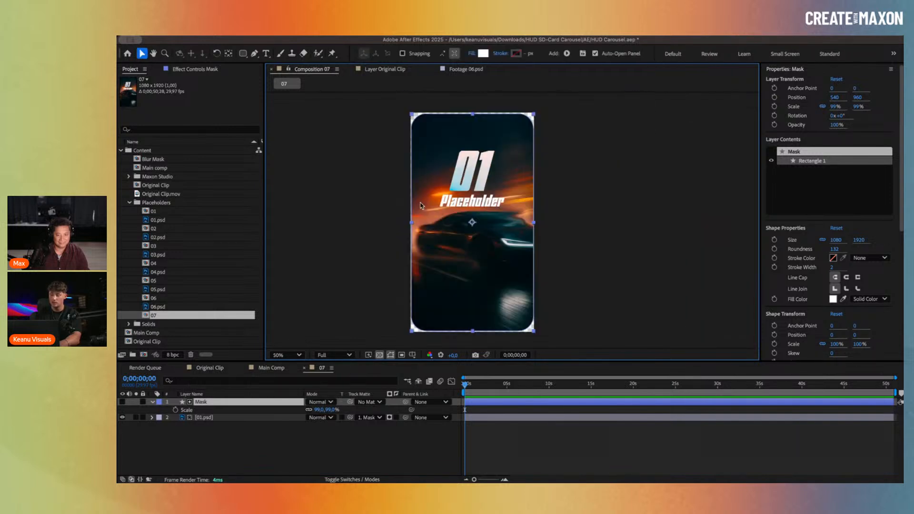
Step: Duplicate the Mask layer and rename the copy as Outline
click(228, 404)
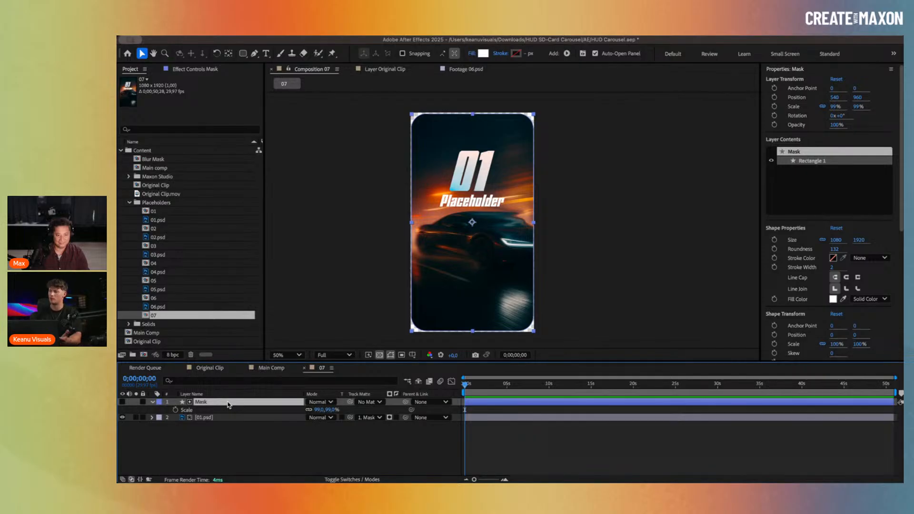
key(ctrl+d)
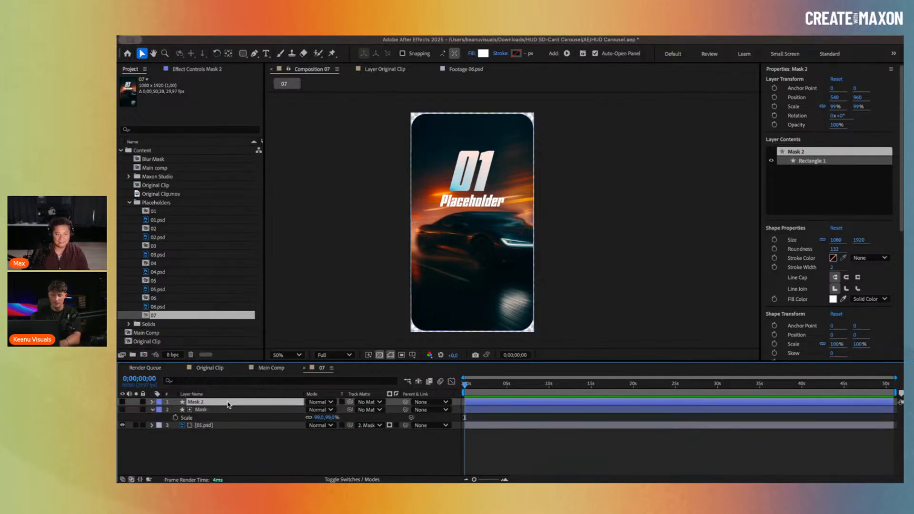
key(Return)
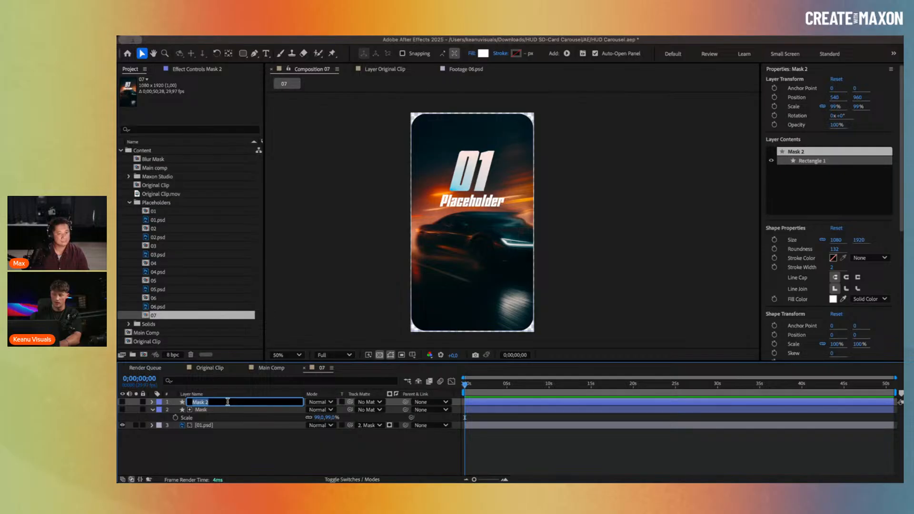
text(Outline)
key(Return)
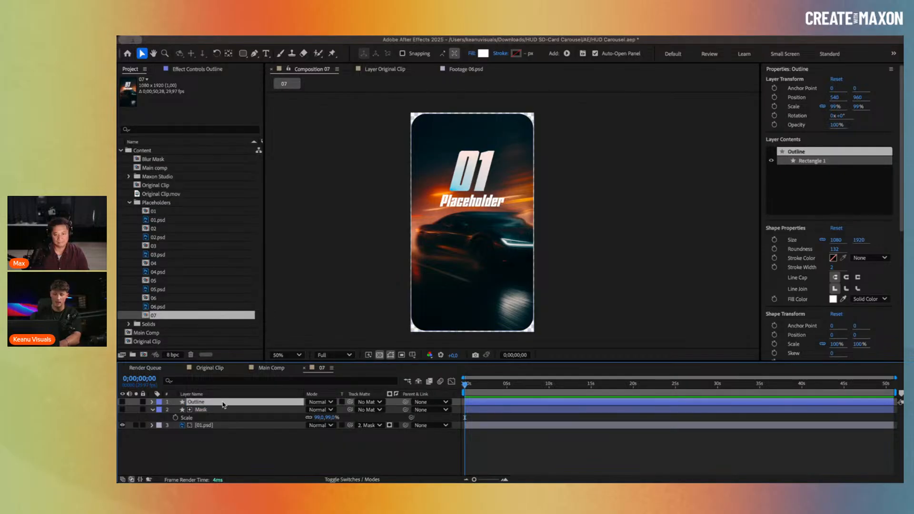
Step: Make the Outline layer visible, set its fill to None and give it a solid grey 2 px stroke
click(122, 403)
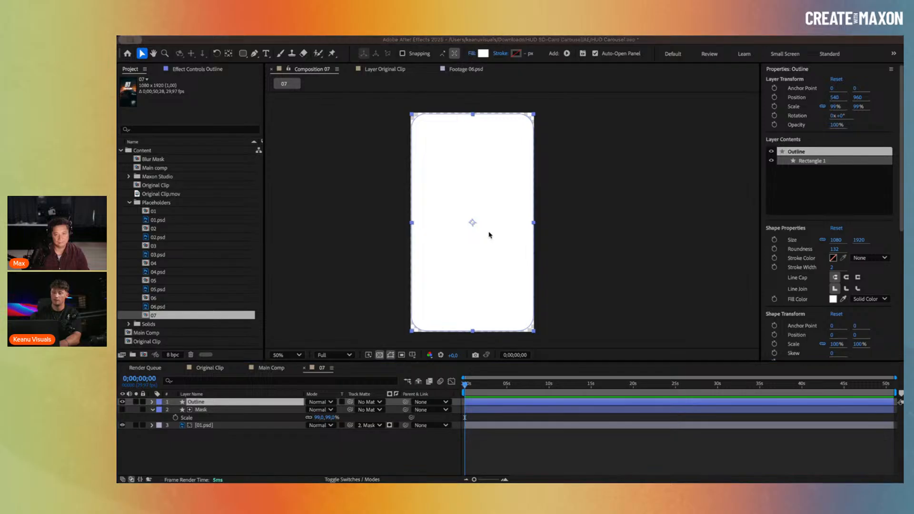
click(467, 242)
click(555, 287)
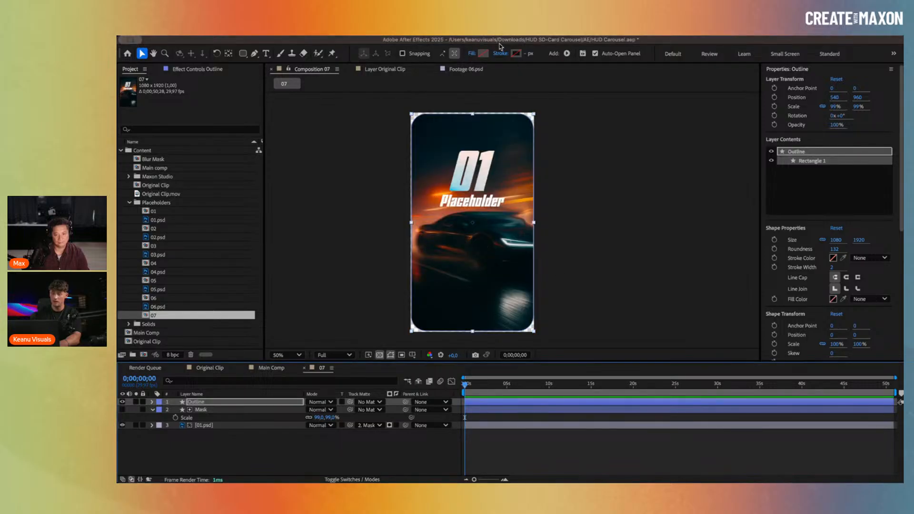
click(555, 288)
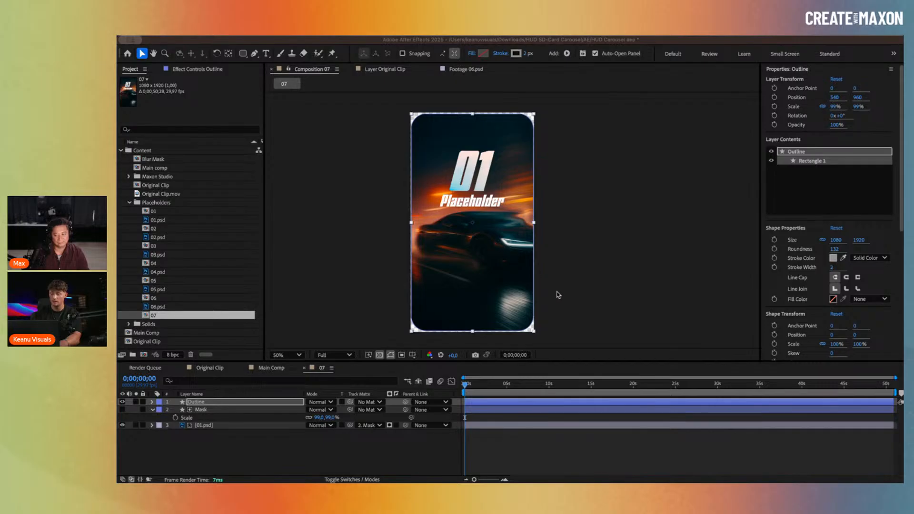
Step: Examine the outline stroke along the card's edge up close and as part of the whole card
key(period)
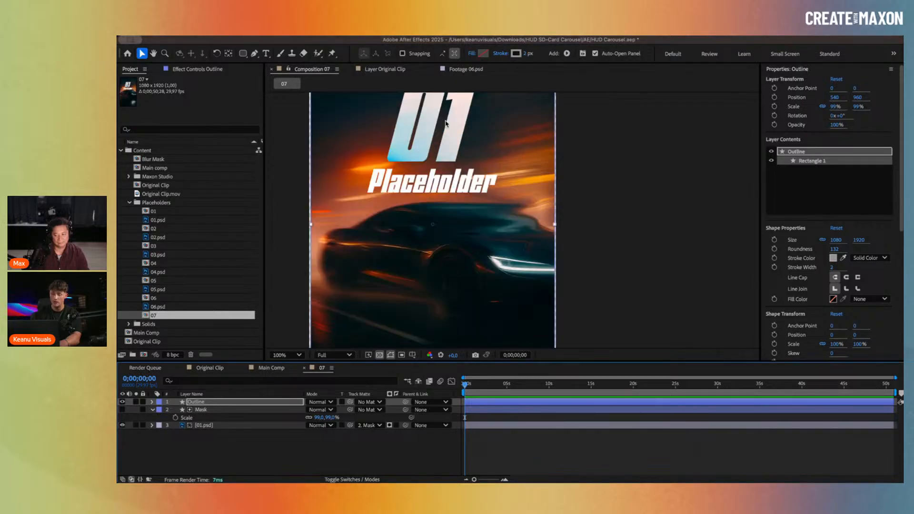
click(293, 443)
scroll(316, 238, up, 4)
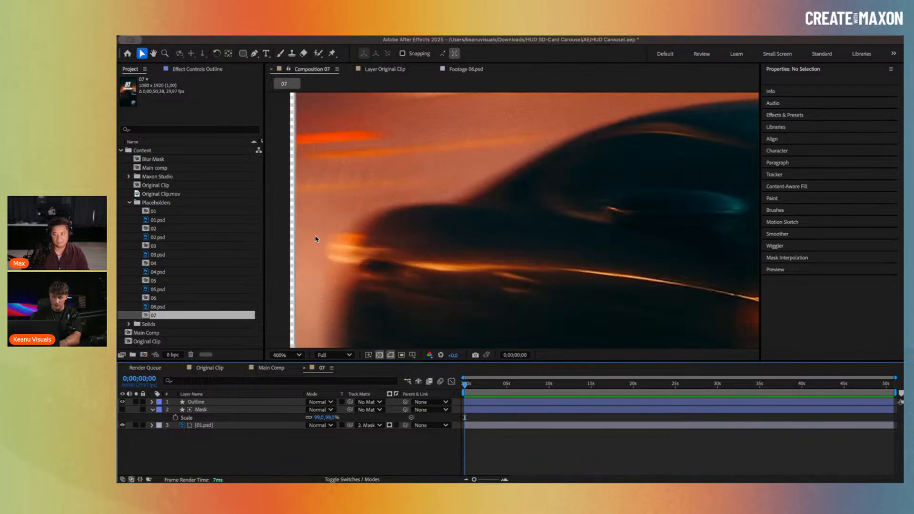
scroll(296, 249, up, 2)
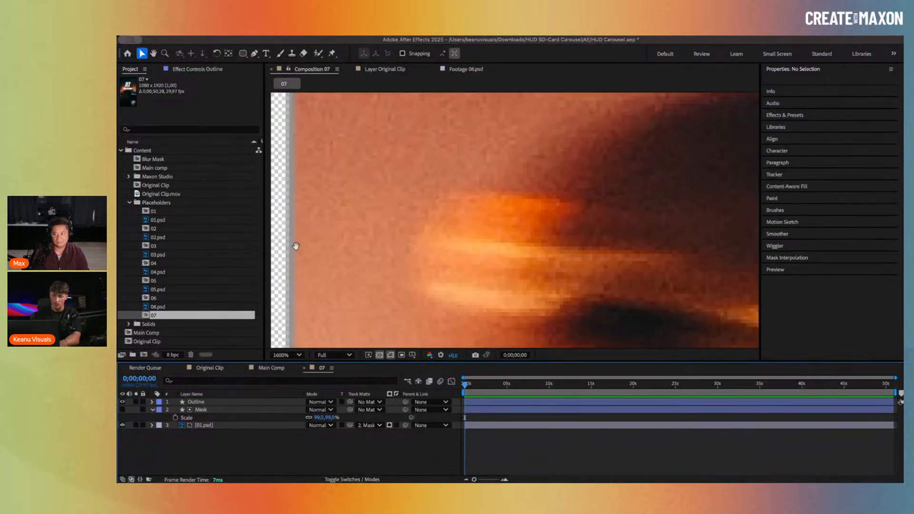
drag(296, 246, 487, 192)
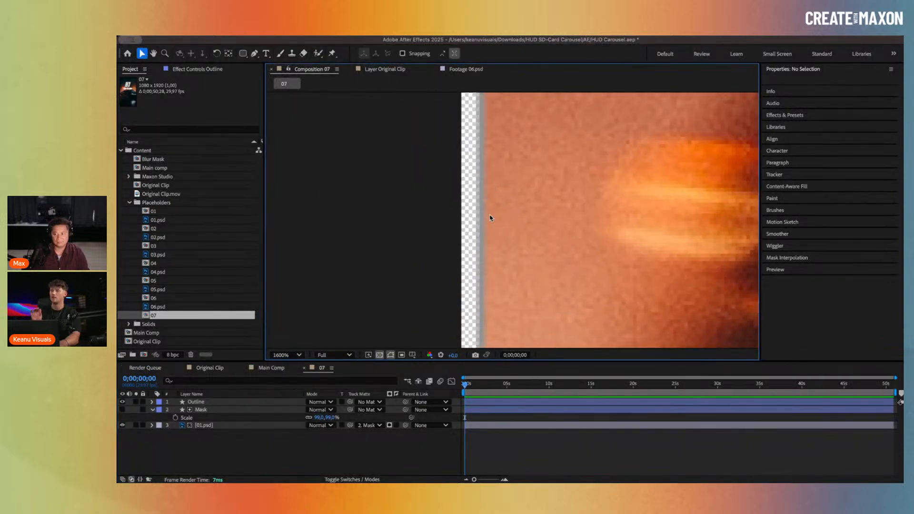
scroll(507, 264, down, 4)
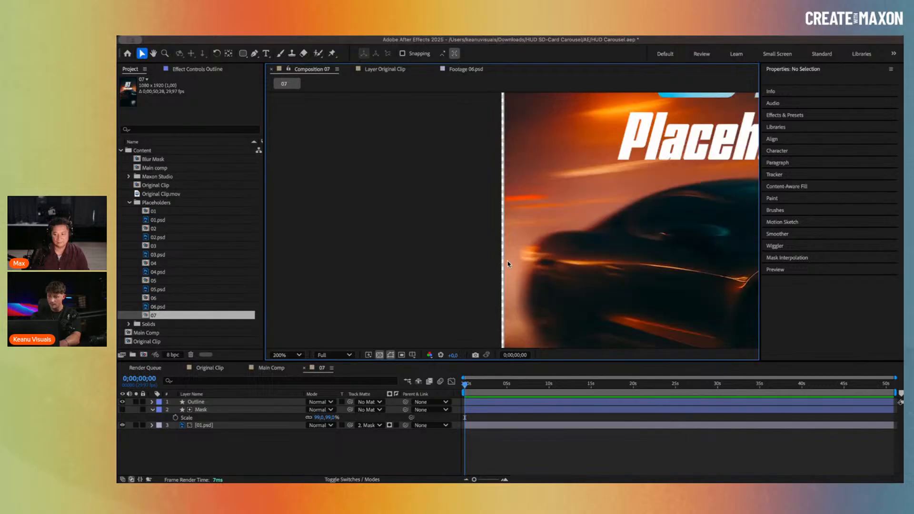
scroll(445, 250, down, 2)
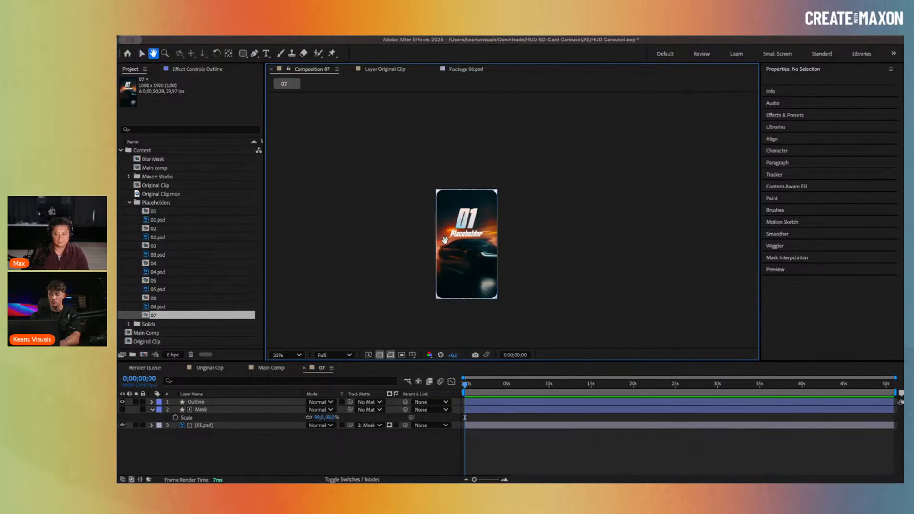
key(v)
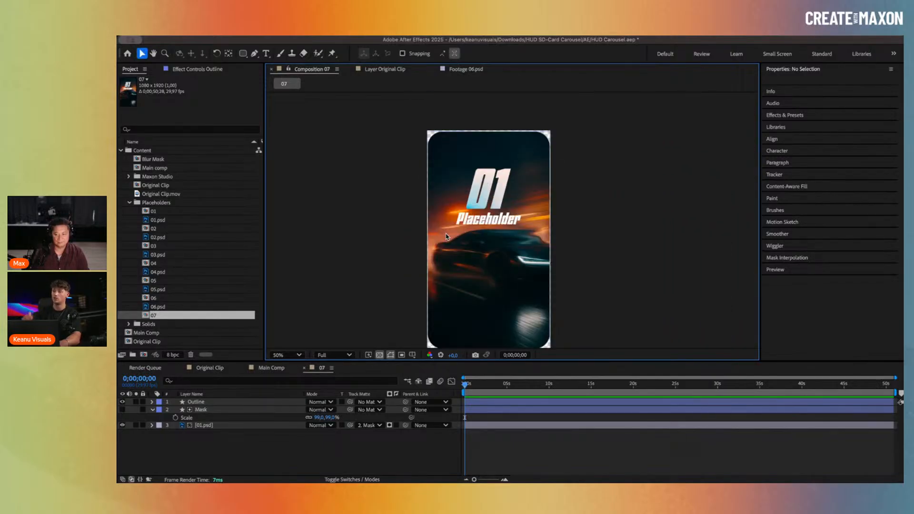
Step: Examine placeholder compositions 02 and 03, checking 03's Outline and Mask layers and the track matte assigned to 03.psd
double_click(190, 229)
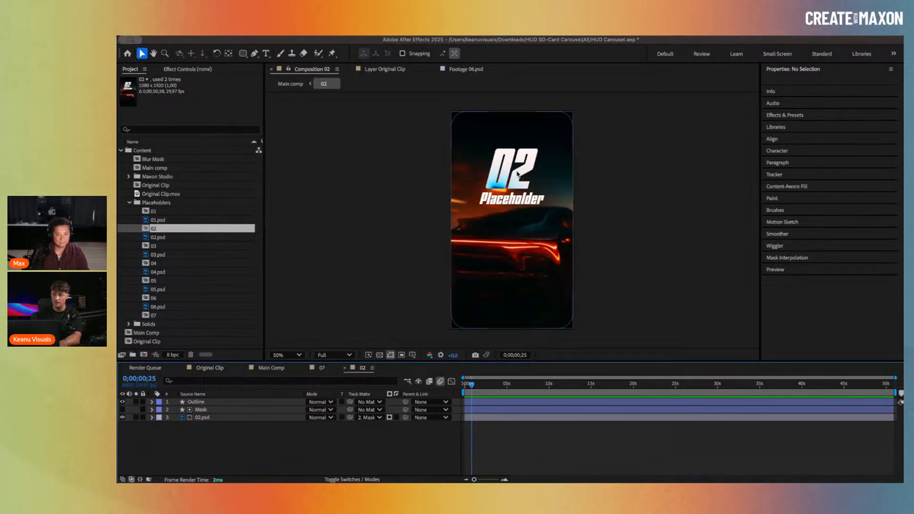
click(379, 355)
double_click(166, 246)
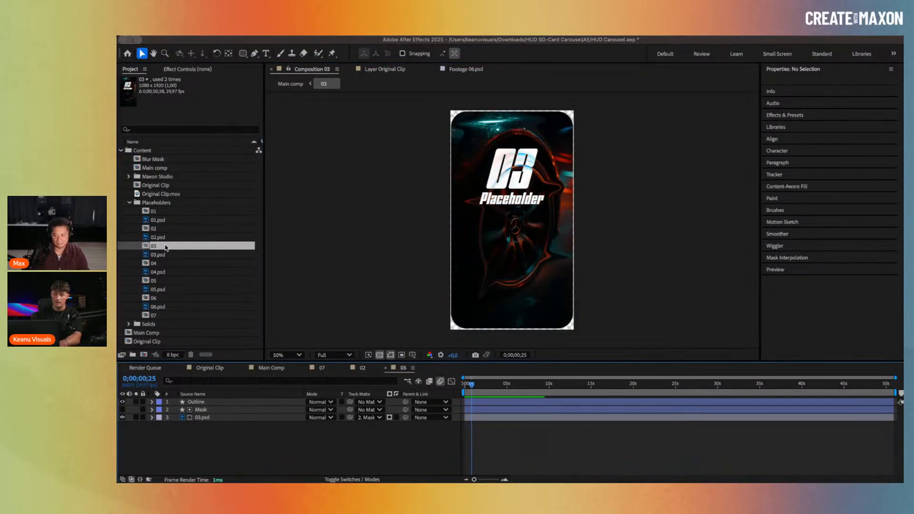
click(207, 404)
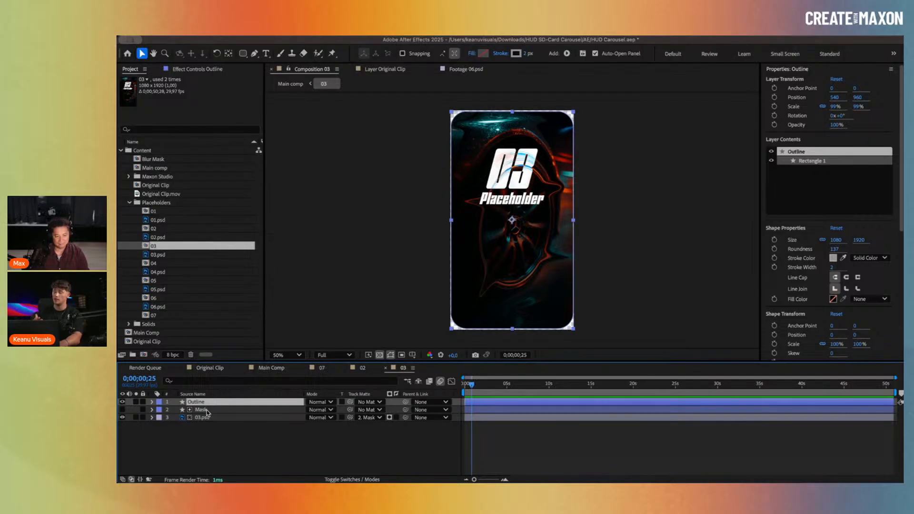
click(210, 410)
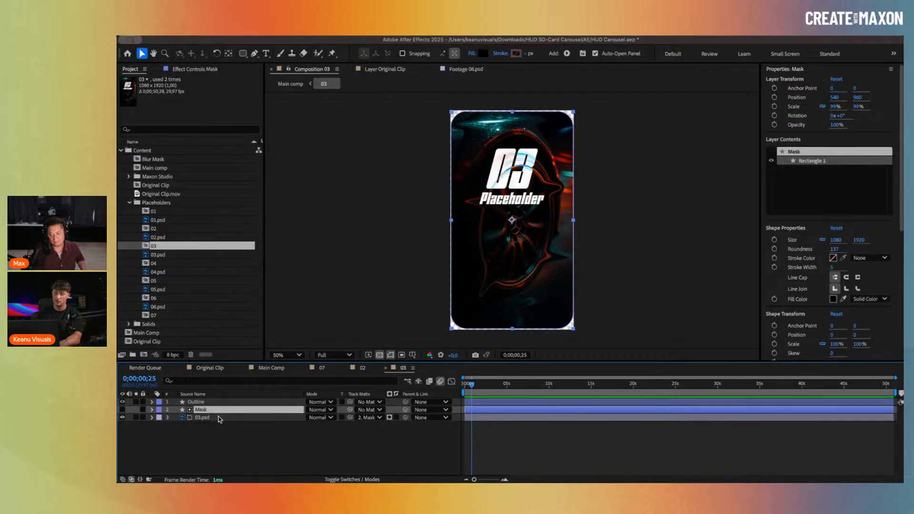
click(219, 419)
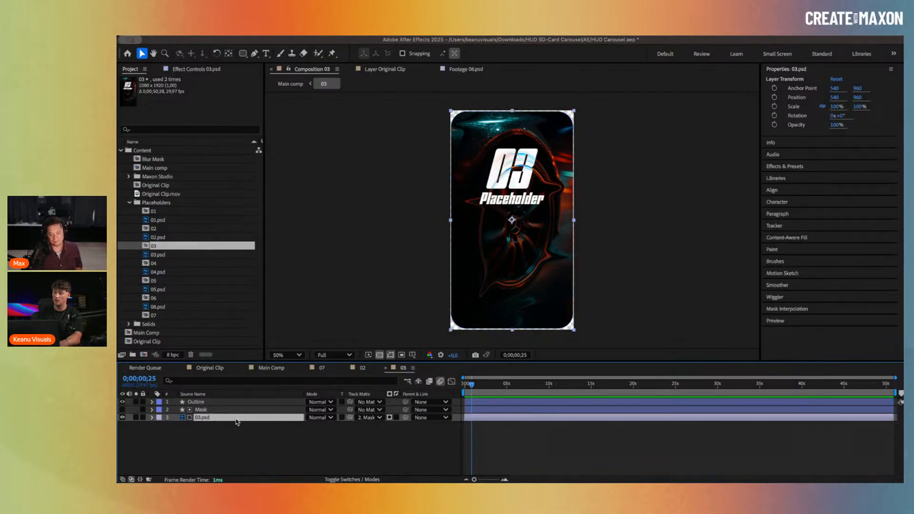
click(369, 417)
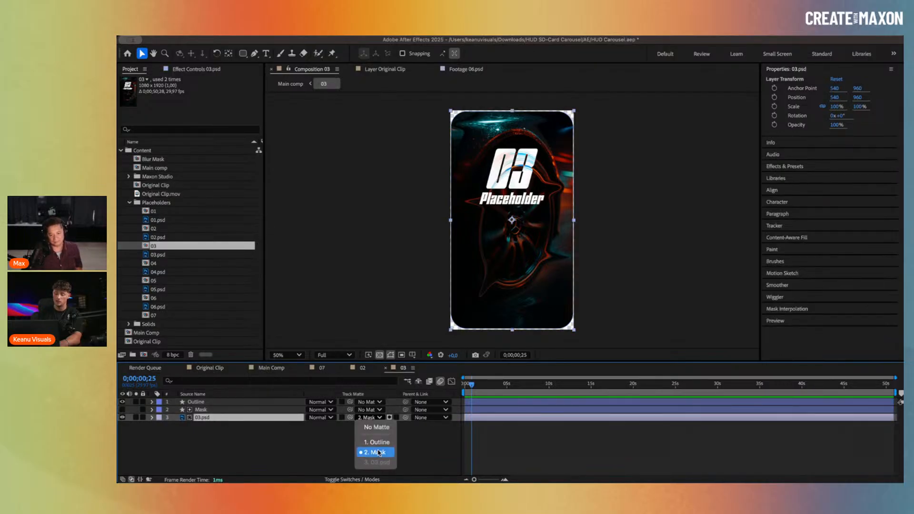
click(283, 450)
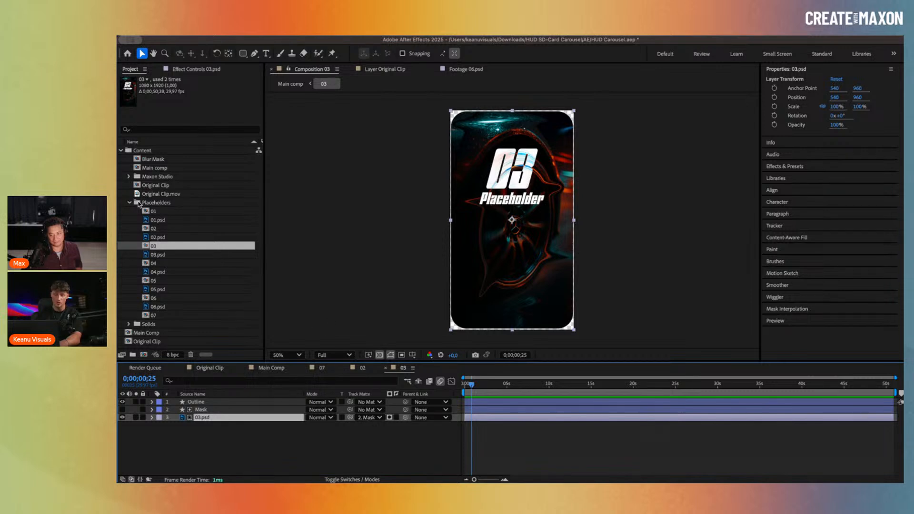
Step: Collapse the Placeholders folder, return to Main Comp and close the Original Clip timeline
click(161, 211)
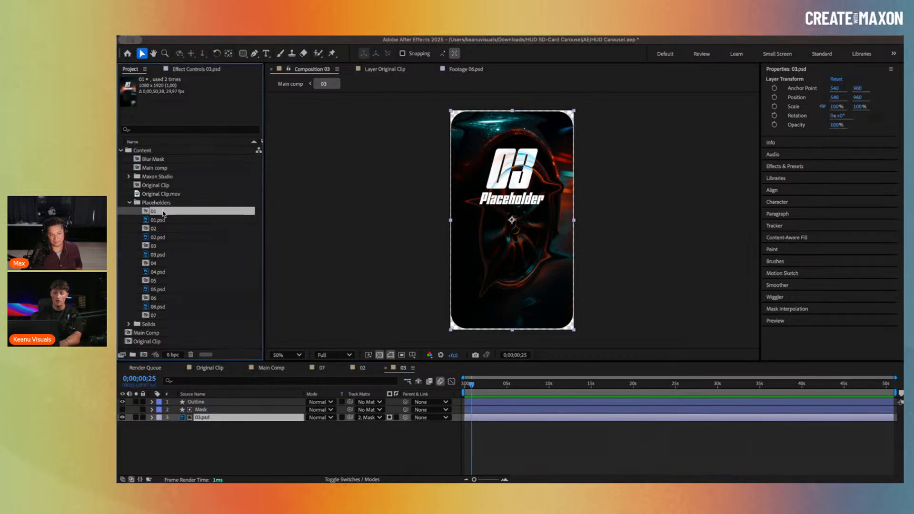
click(129, 203)
click(221, 369)
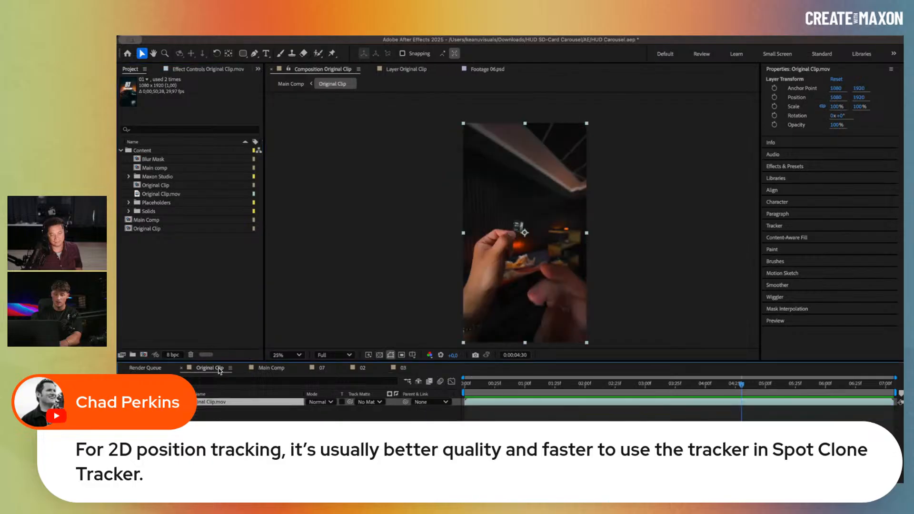
click(270, 369)
click(181, 368)
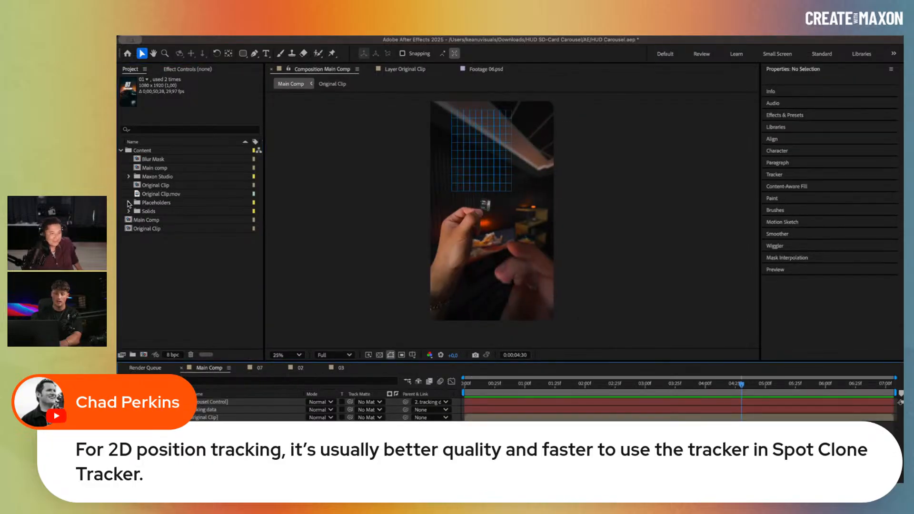
Step: Add placeholder compositions 01 to 06 from the Placeholders folder to the top of Main Comp's layer stack
click(128, 202)
click(189, 212)
super+click(172, 228)
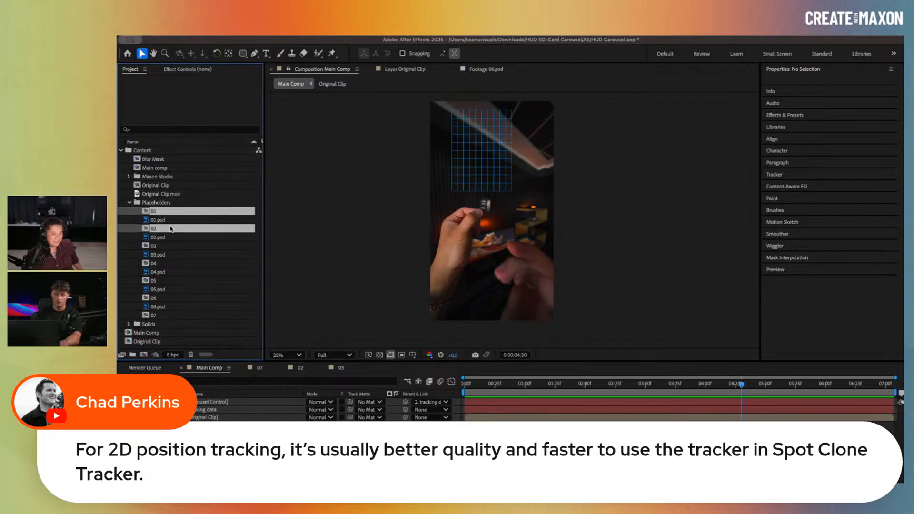
super+click(177, 246)
super+click(170, 263)
super+click(167, 281)
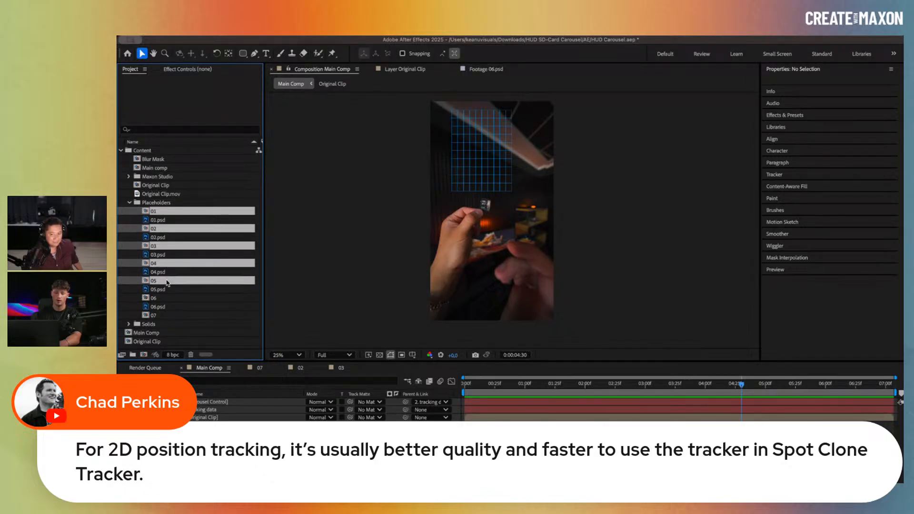
super+click(153, 299)
drag(169, 302, 227, 404)
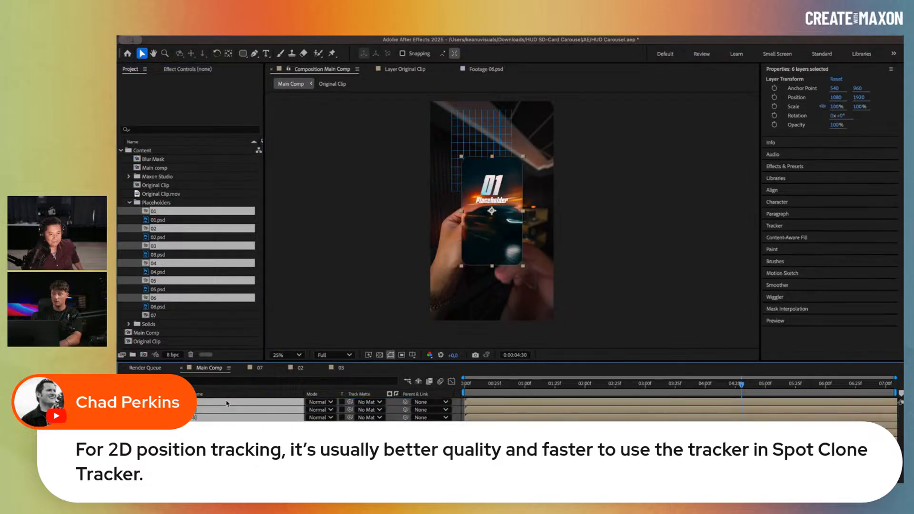
Step: Move the six placeholder cards up over the grid to about position 1048, 1344, then select the Carousel Control layer
drag(496, 234, 494, 201)
mouse_move(590, 234)
mouse_down()
mouse_move(590, 211)
mouse_move(589, 241)
mouse_up()
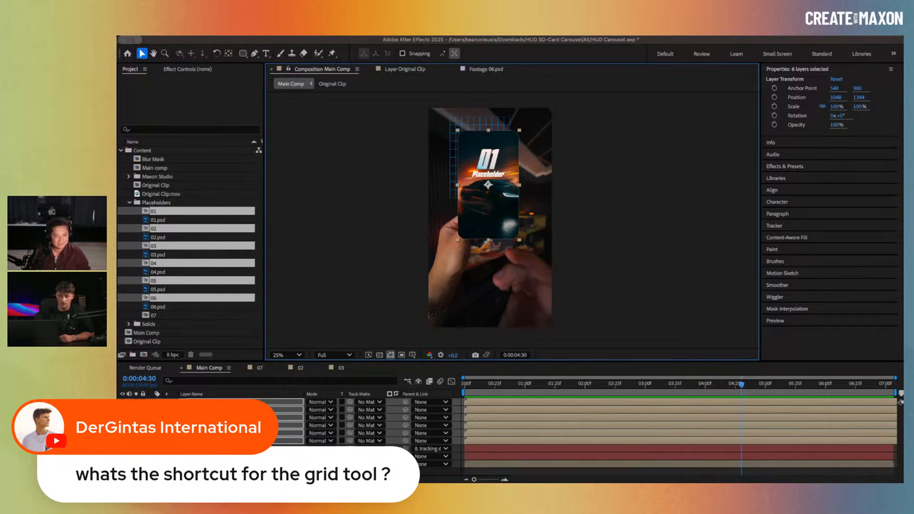
click(212, 449)
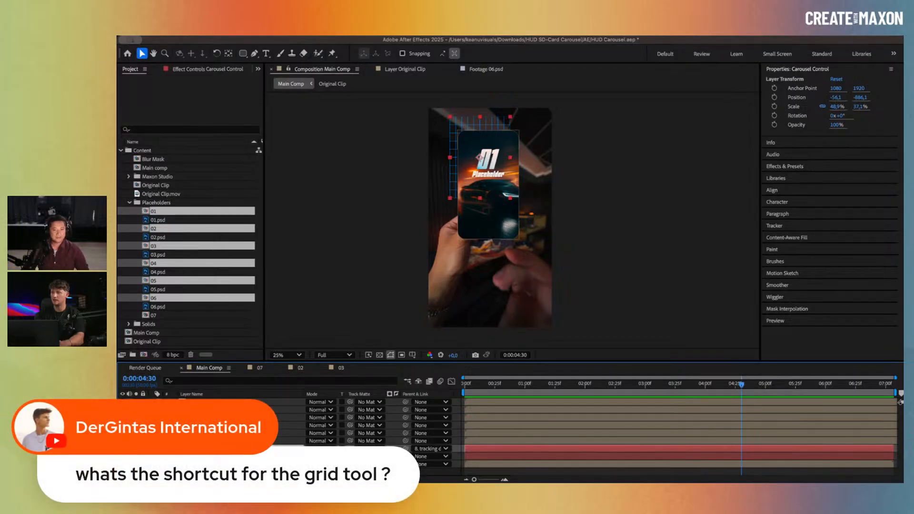
key(super+Tab)
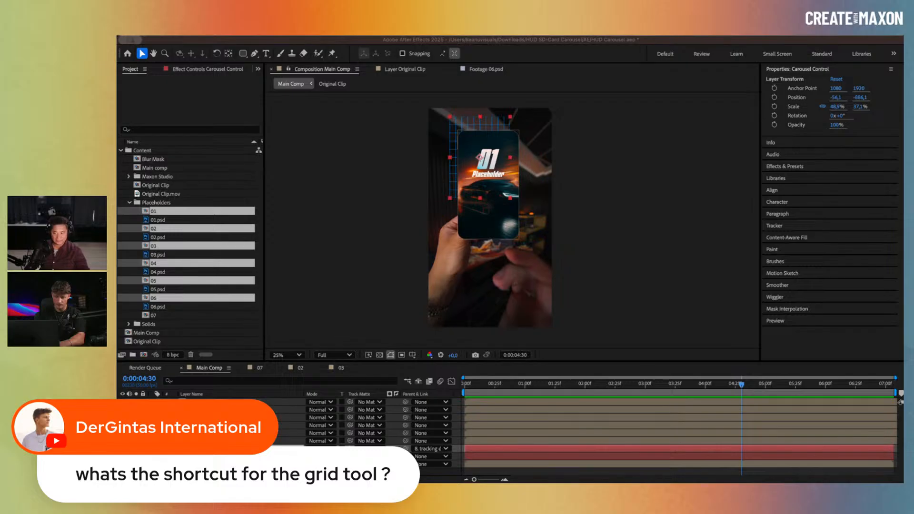
click(214, 417)
click(214, 402)
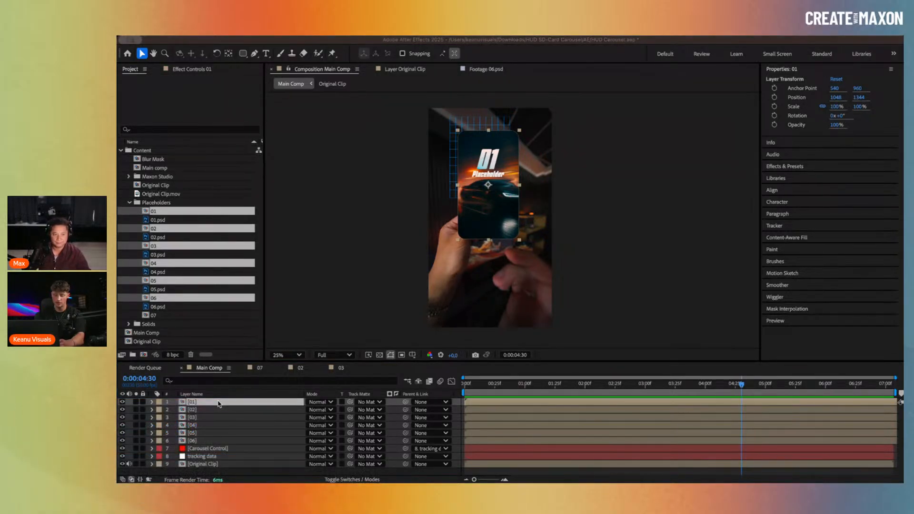
click(215, 416)
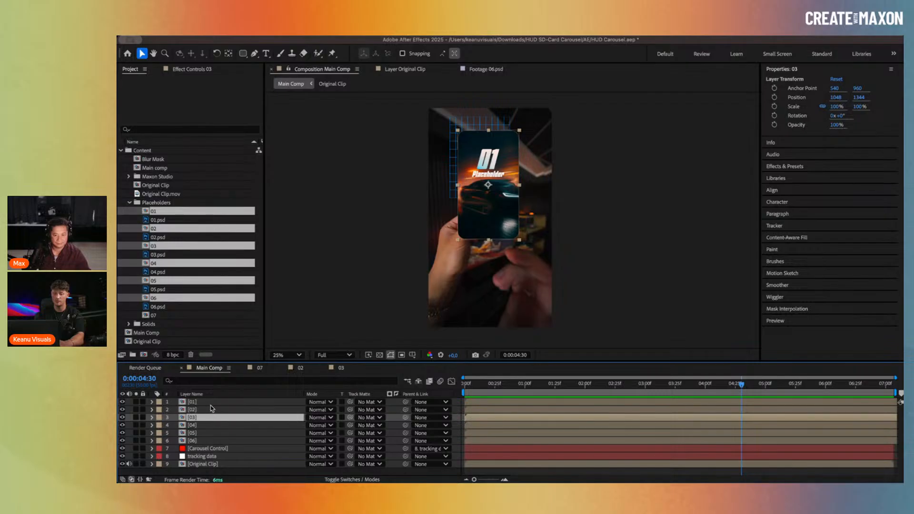
click(211, 405)
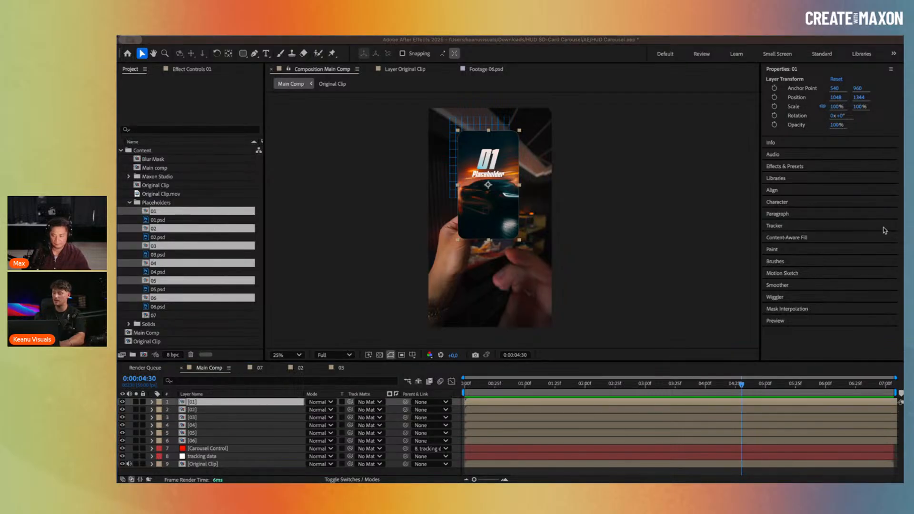
Step: Add a Grid effect to placeholder layer 06 and remove it again
click(803, 166)
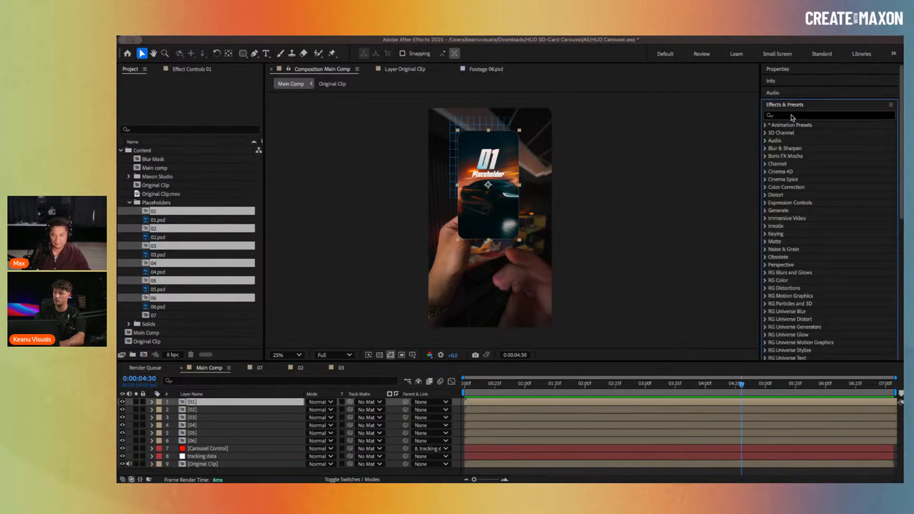
click(792, 119)
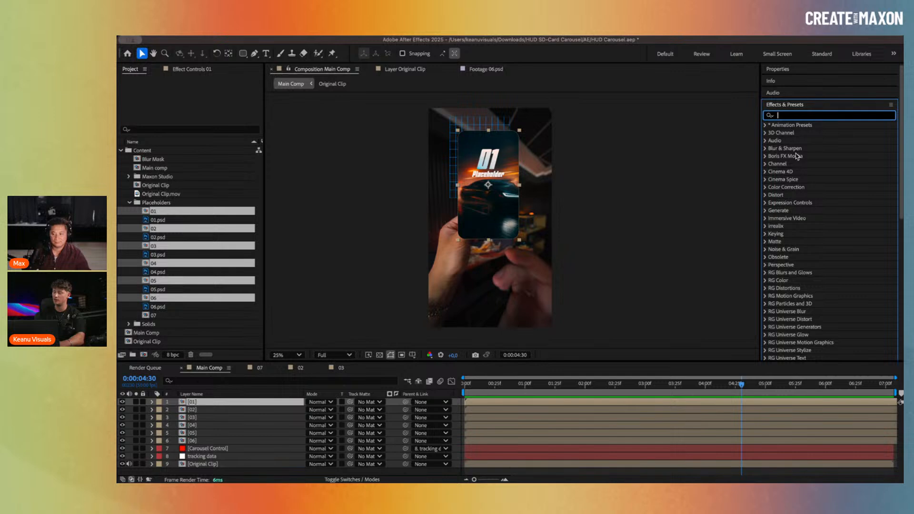
click(205, 417)
click(223, 410)
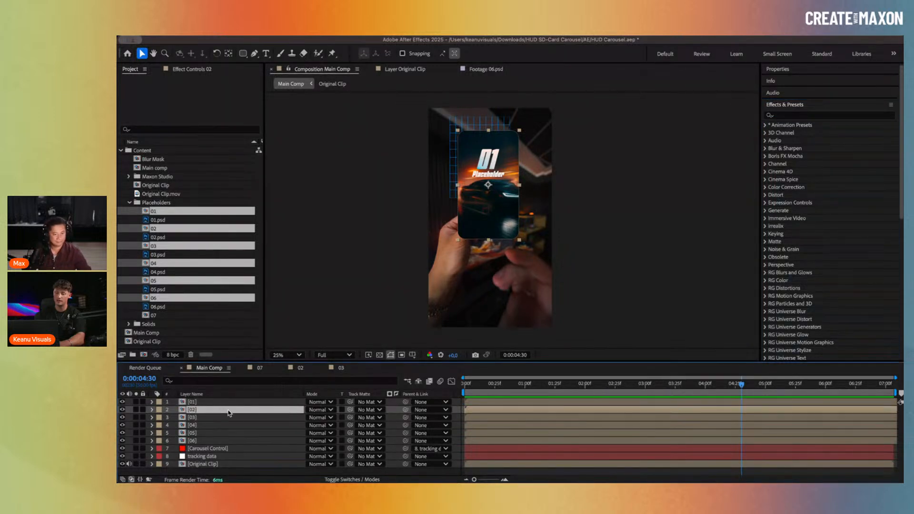
click(237, 448)
click(240, 441)
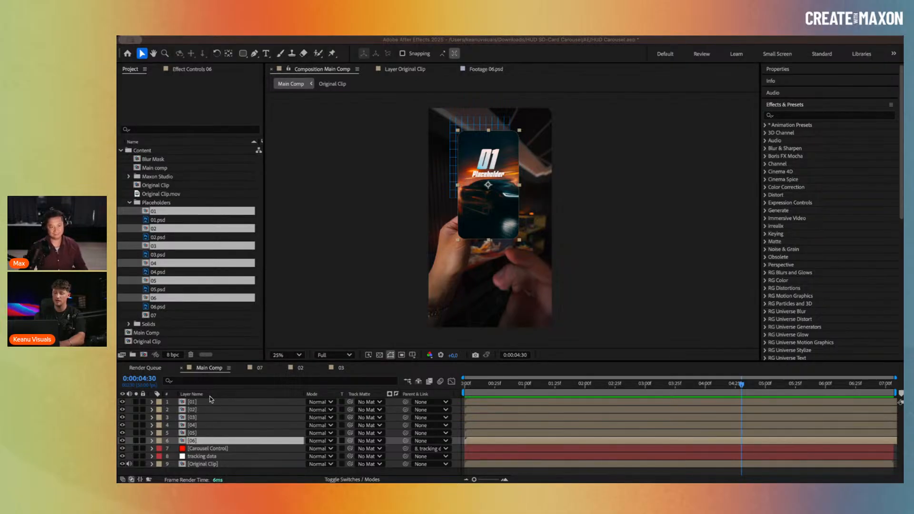
key(F3)
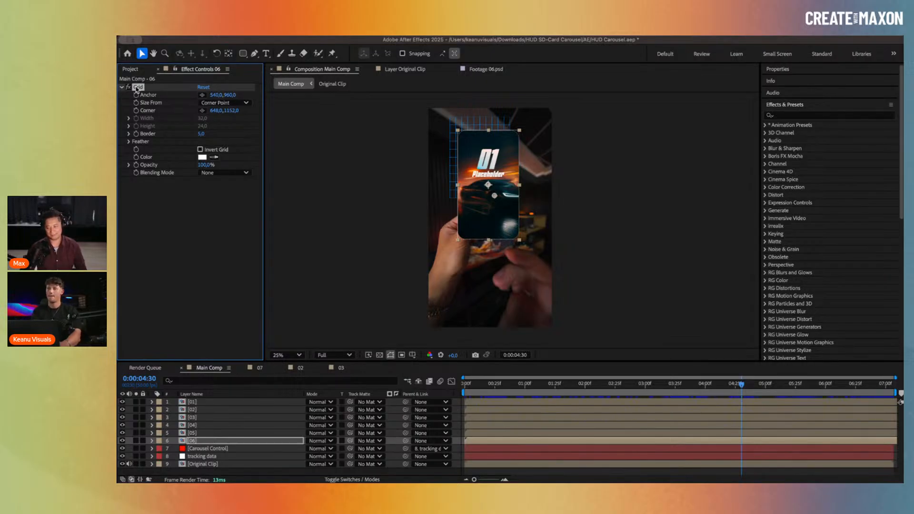
key(Delete)
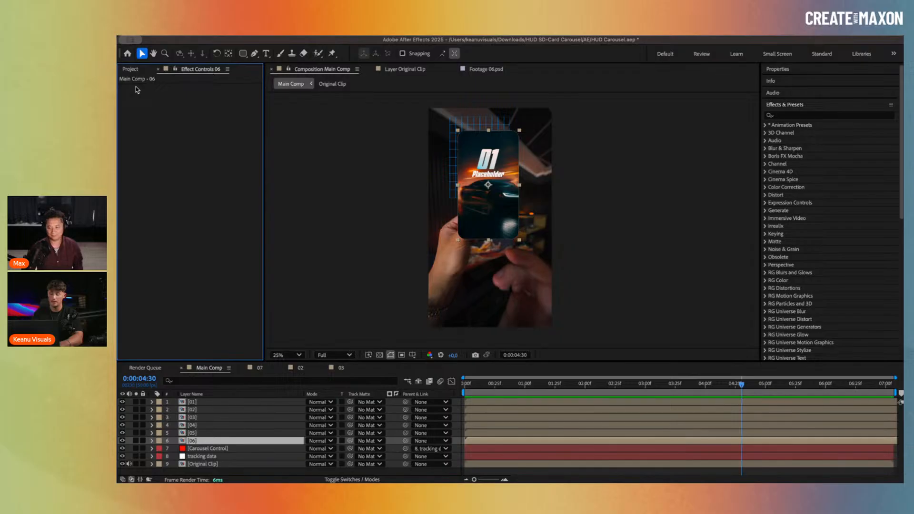
Step: At 0:00:02:05, turn placeholder layers 01 to 06 and the Carousel Control layer into 3D layers
drag(477, 385, 592, 396)
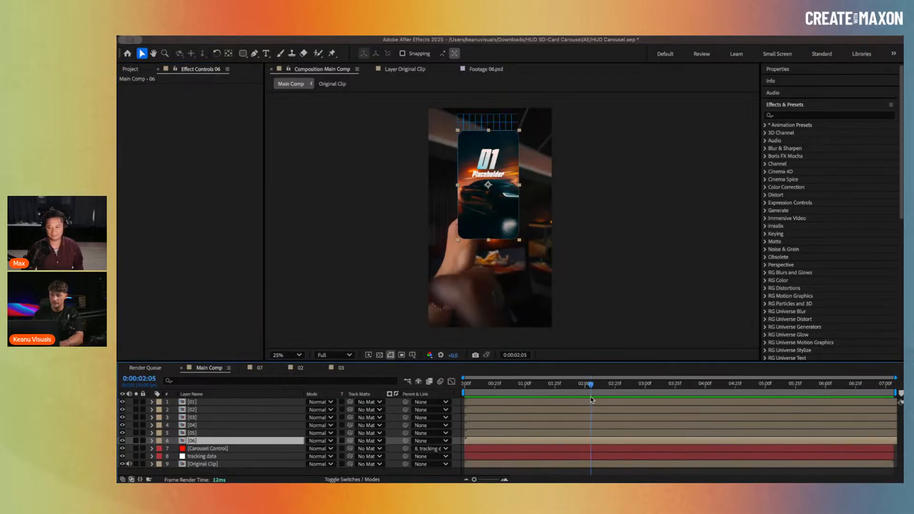
click(247, 404)
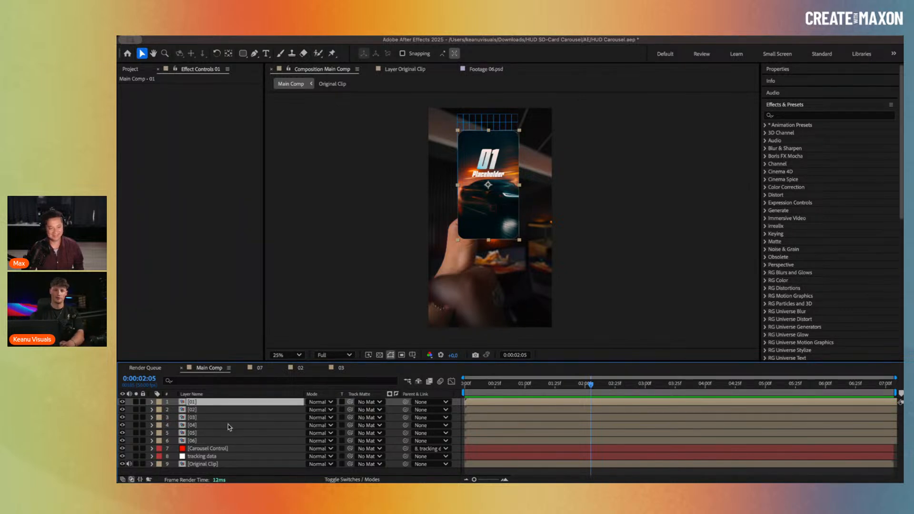
shift+click(223, 448)
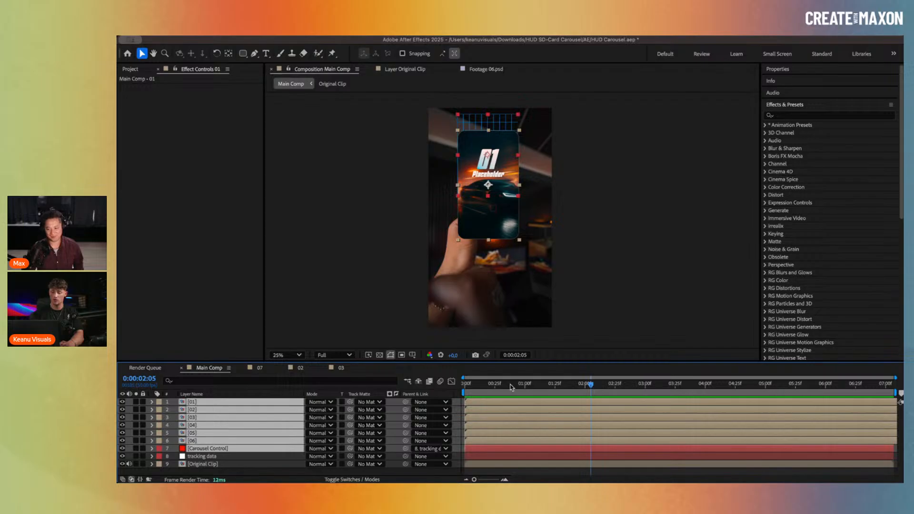
click(376, 480)
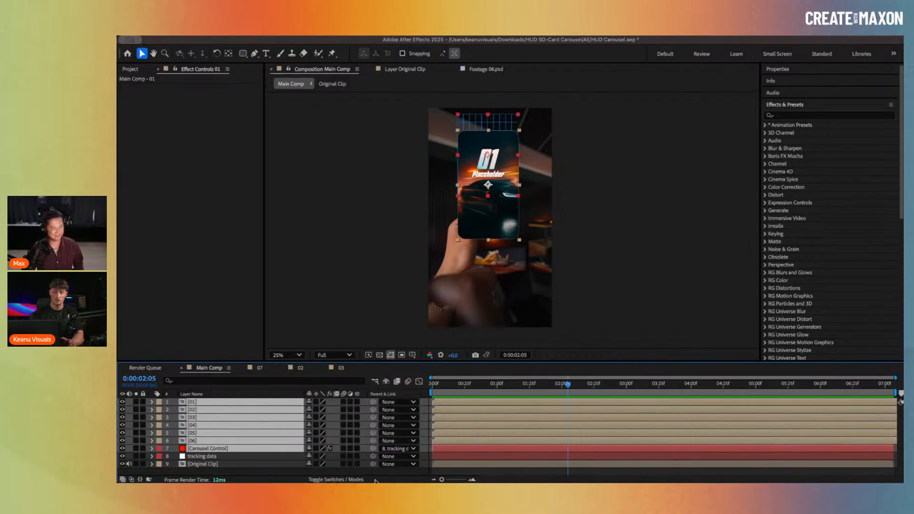
click(358, 403)
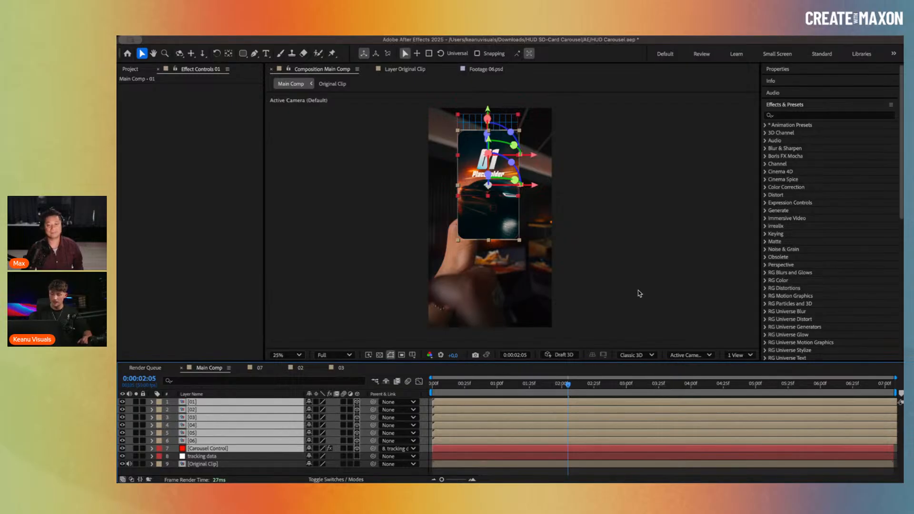
Step: Split the composition viewer into two views, with the Top view beside the active camera
click(738, 355)
click(737, 377)
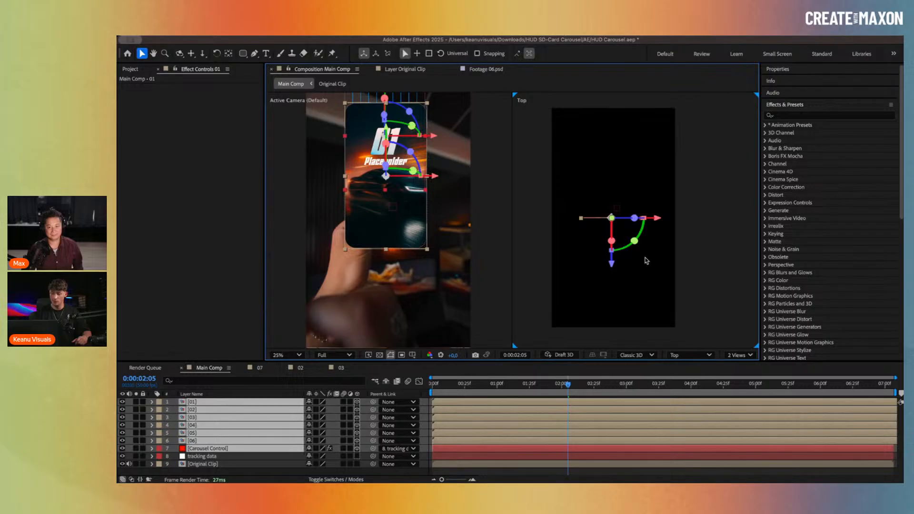
click(671, 314)
click(691, 355)
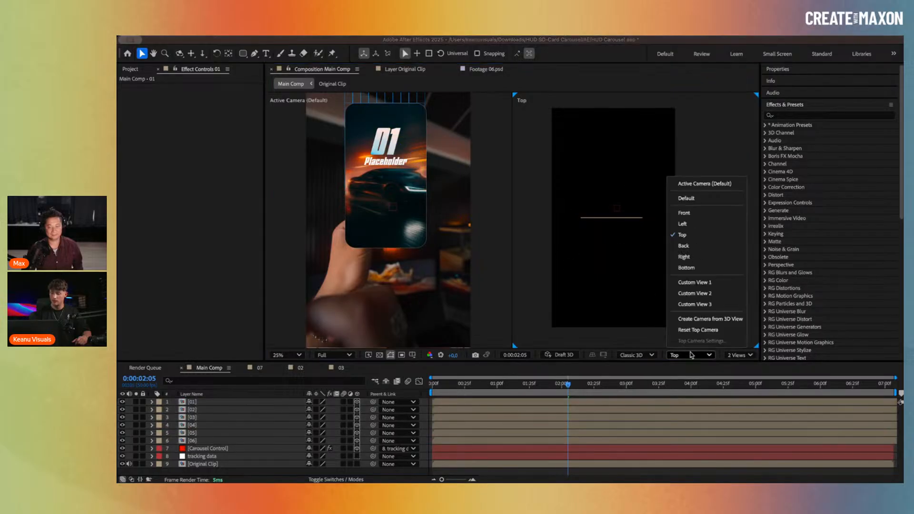
click(695, 234)
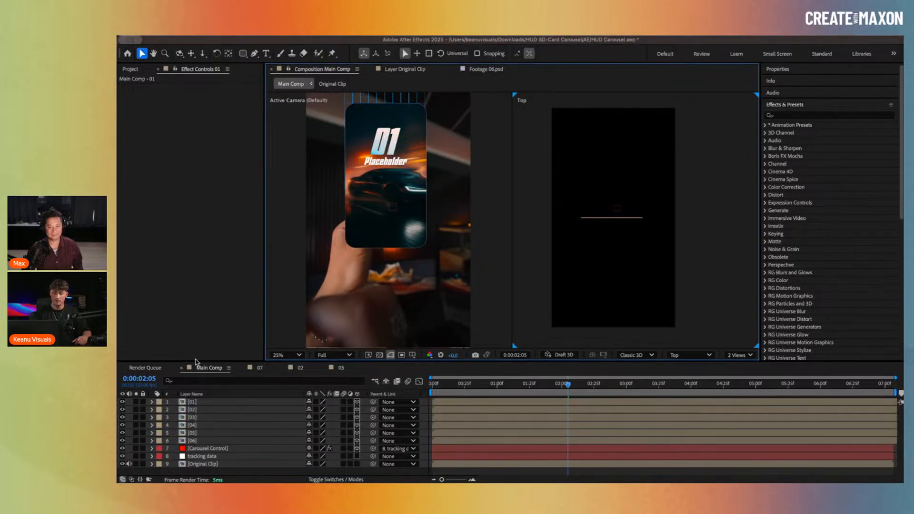
click(207, 418)
click(218, 403)
click(218, 418)
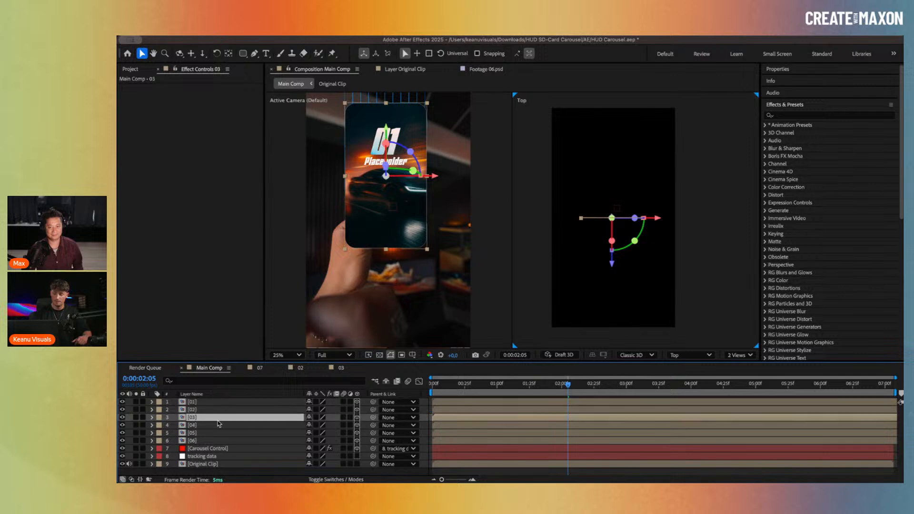
click(217, 433)
click(217, 440)
click(215, 449)
click(224, 433)
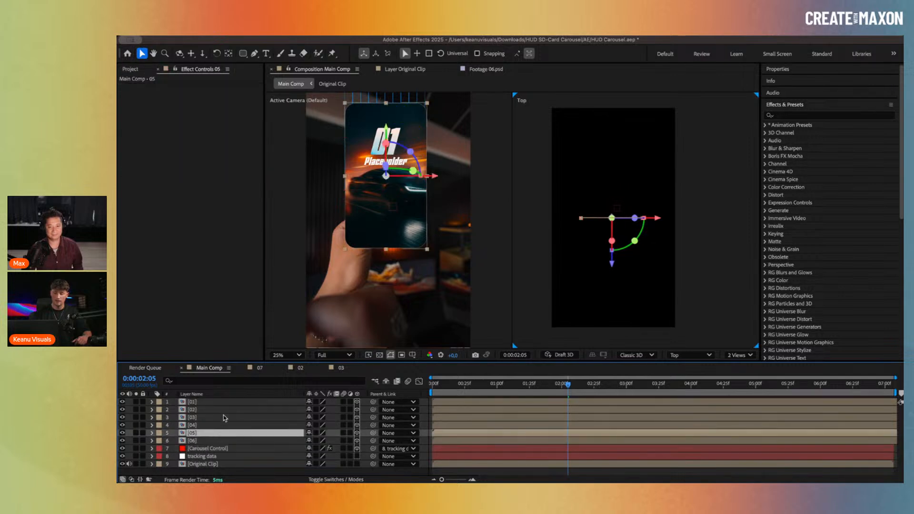
click(224, 417)
click(224, 402)
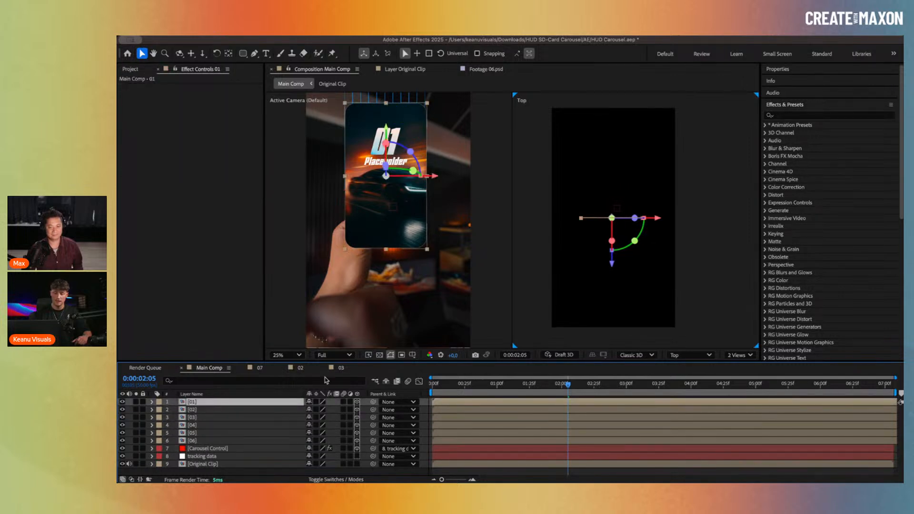
Step: Move the six placeholder cards toward the camera along Z in the Top view and scale them to 70%
shift+click(231, 441)
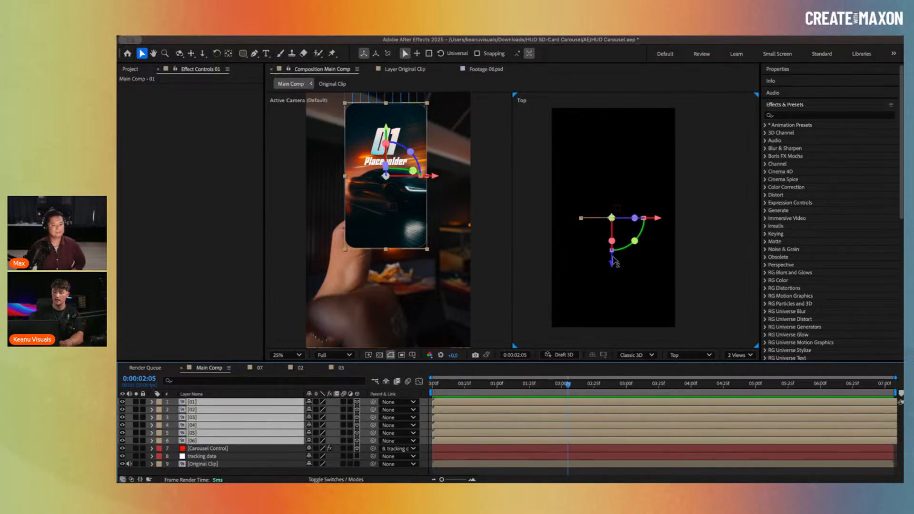
drag(612, 263, 615, 295)
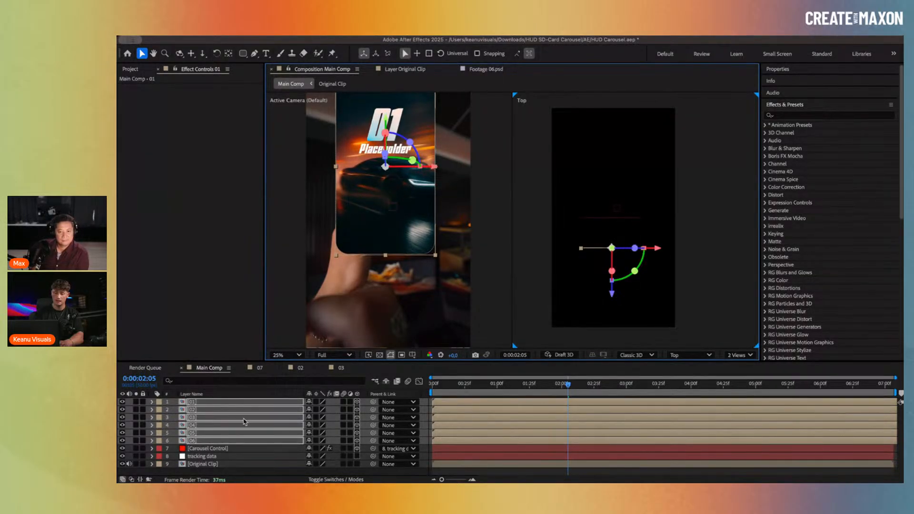
key(s)
drag(348, 410, 335, 410)
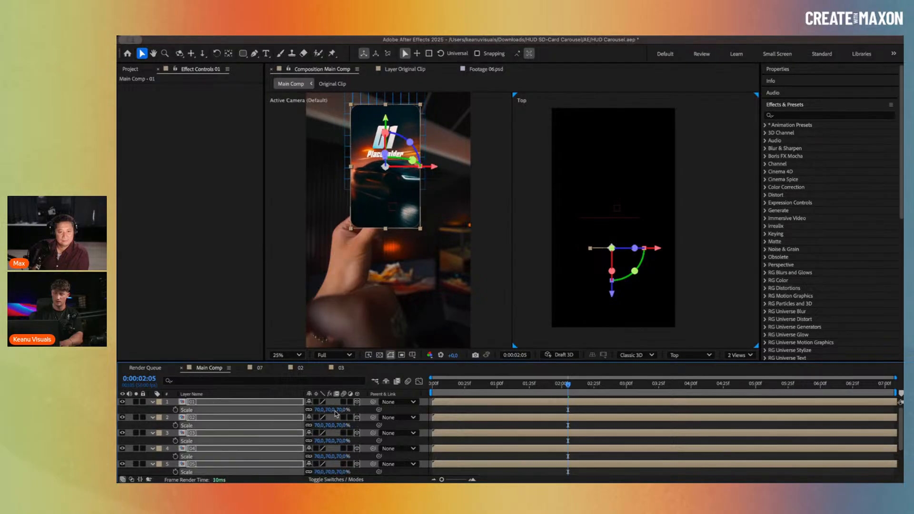
scroll(233, 410, down, 3)
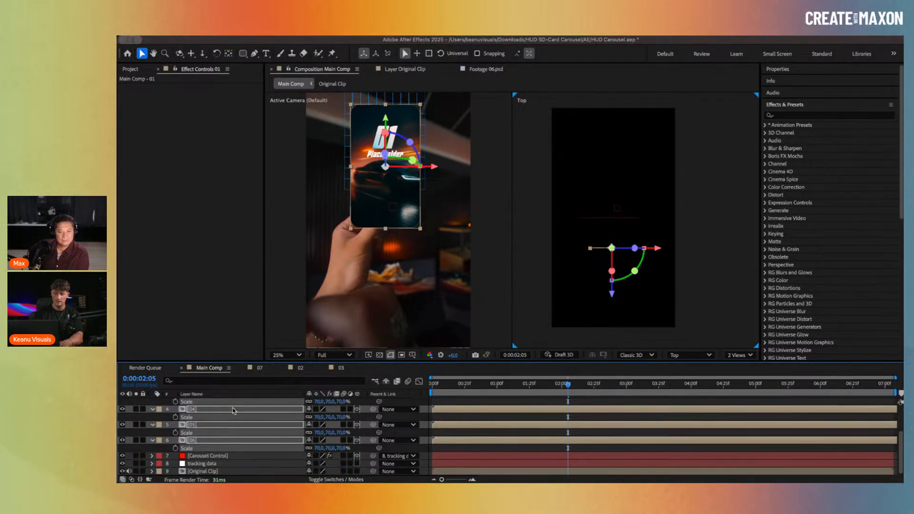
click(216, 456)
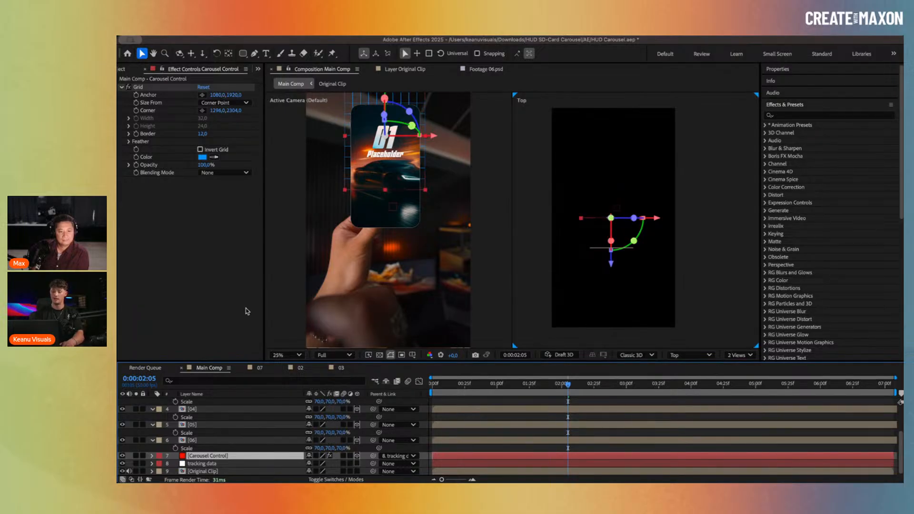
Step: Collapse the Scale properties of layers 01 to 06 and fine-tune the six cards' Z position slightly in the Top view
click(196, 440)
scroll(205, 422, up, 3)
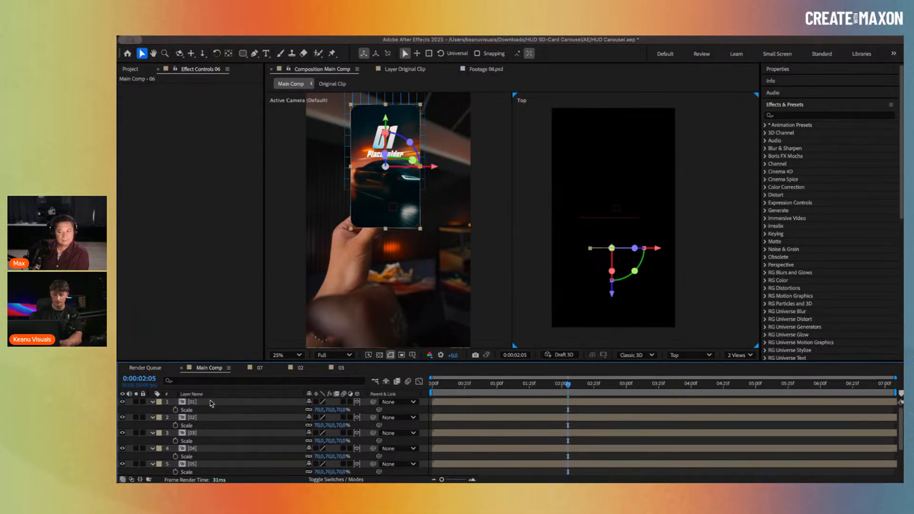
shift+click(211, 403)
key(s)
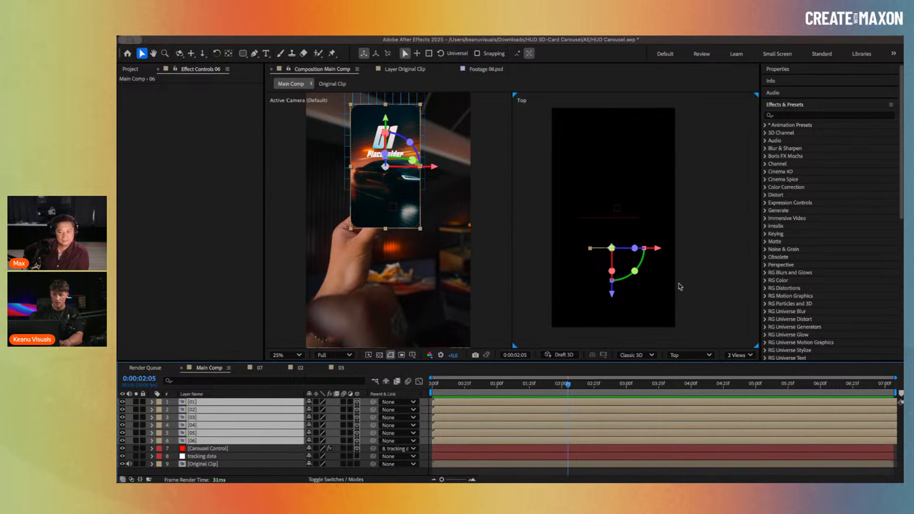
drag(613, 295, 614, 299)
click(249, 438)
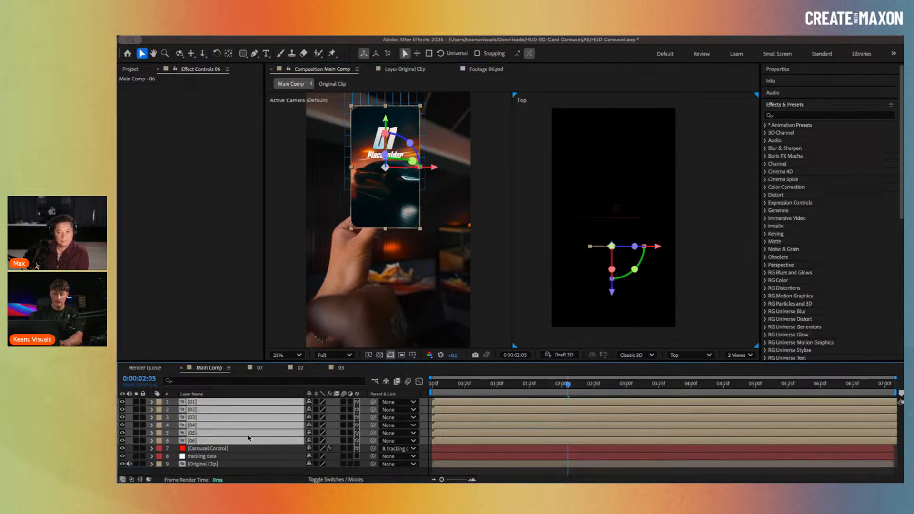
Step: Parent placeholder card 01 to the Carousel Control layer, then select Carousel Control
click(245, 449)
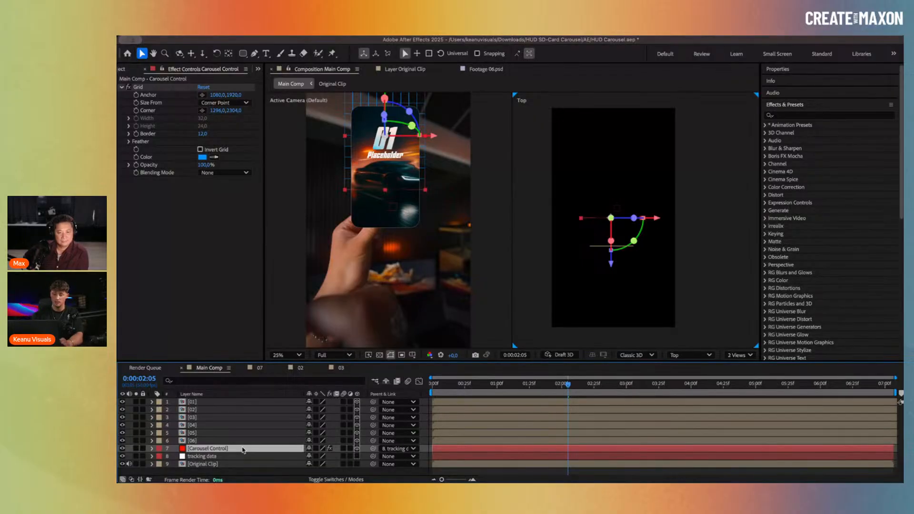
click(215, 441)
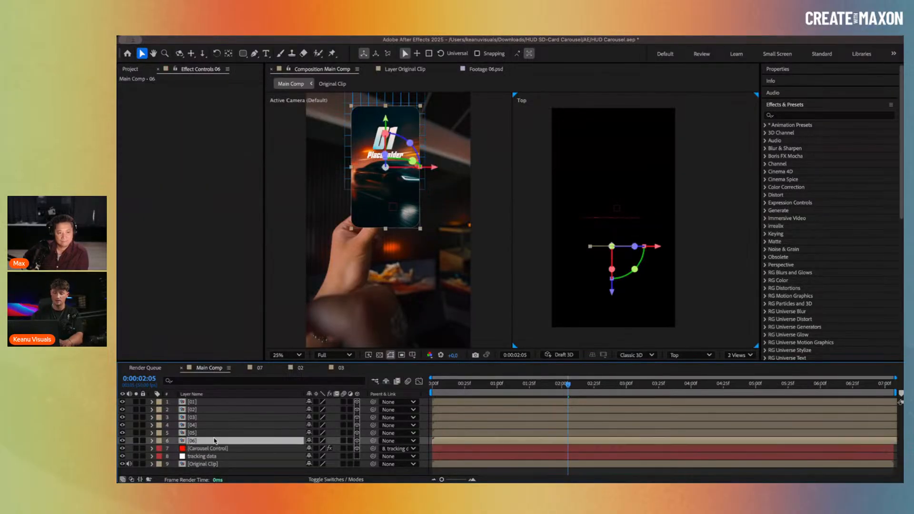
click(213, 402)
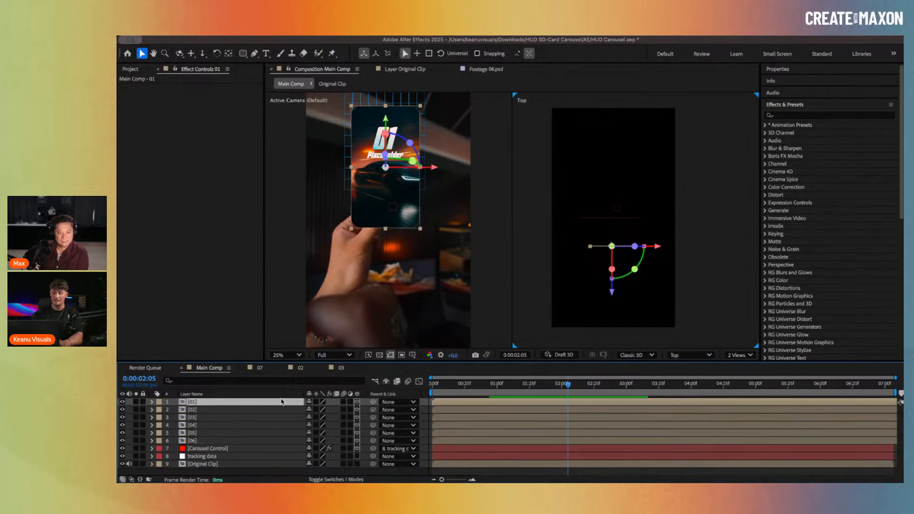
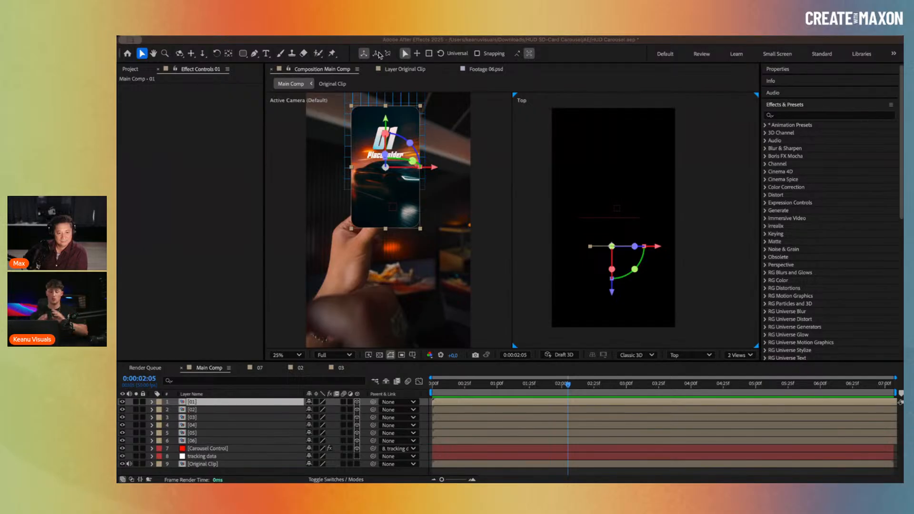
click(268, 403)
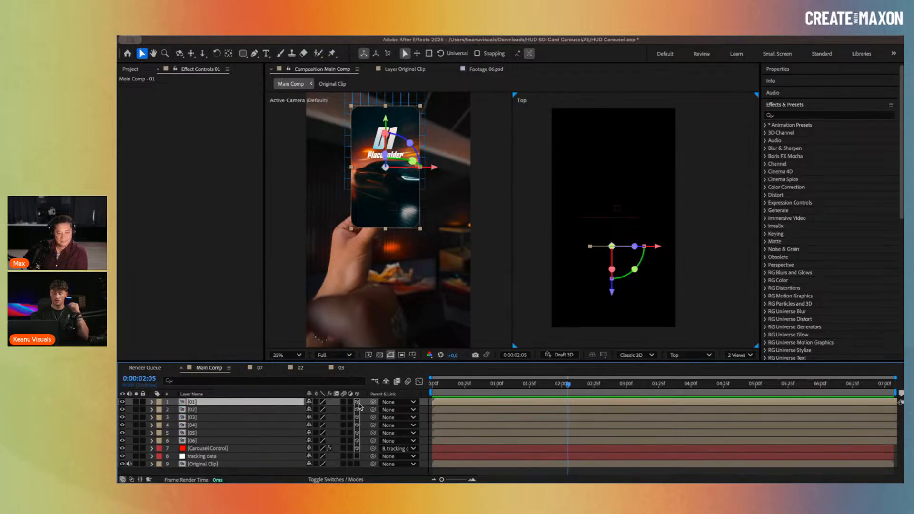
drag(374, 404, 265, 451)
click(266, 450)
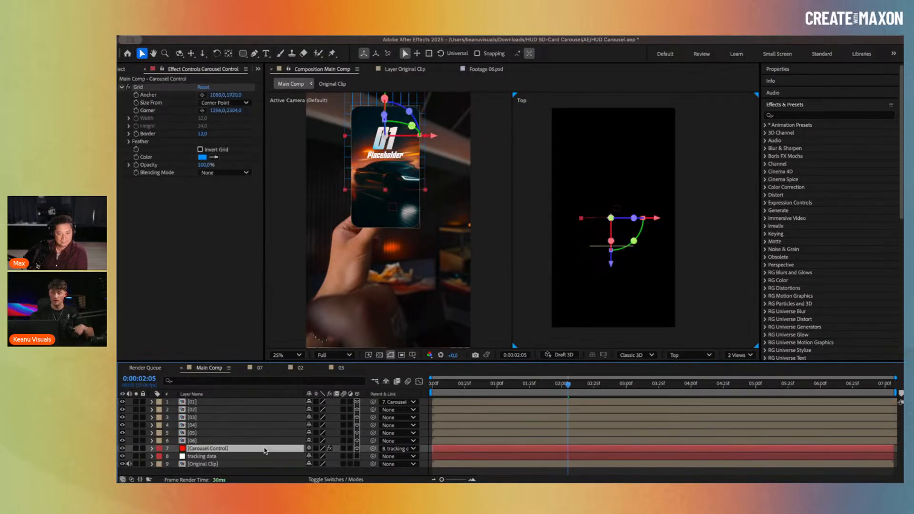
Step: Try a Y Rotation of 60° on Carousel Control and undo it together with card 01's parenting
key(r)
click(221, 454)
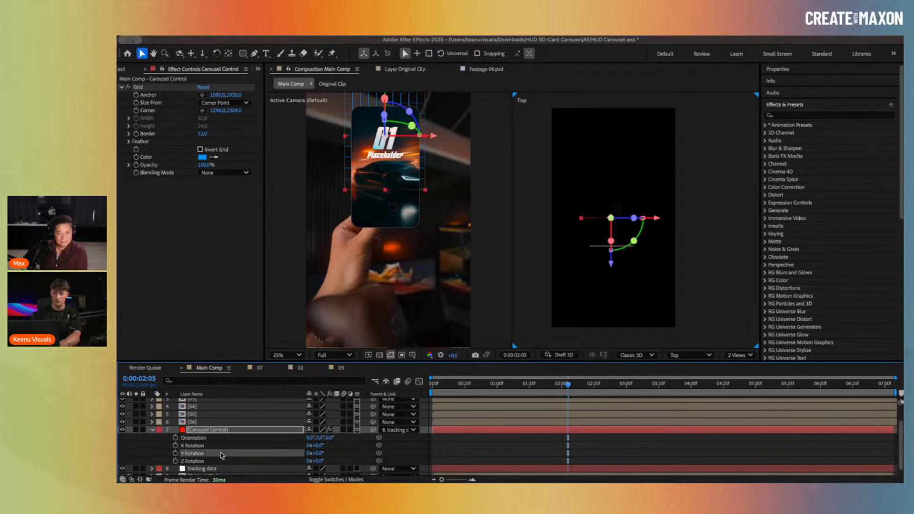
click(331, 454)
text(60)
key(Return)
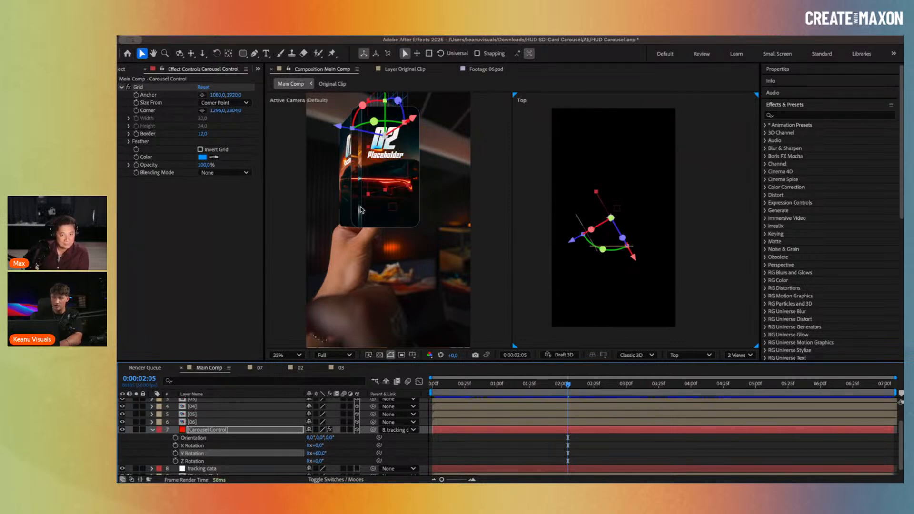
key(super+z)
key(super+z)
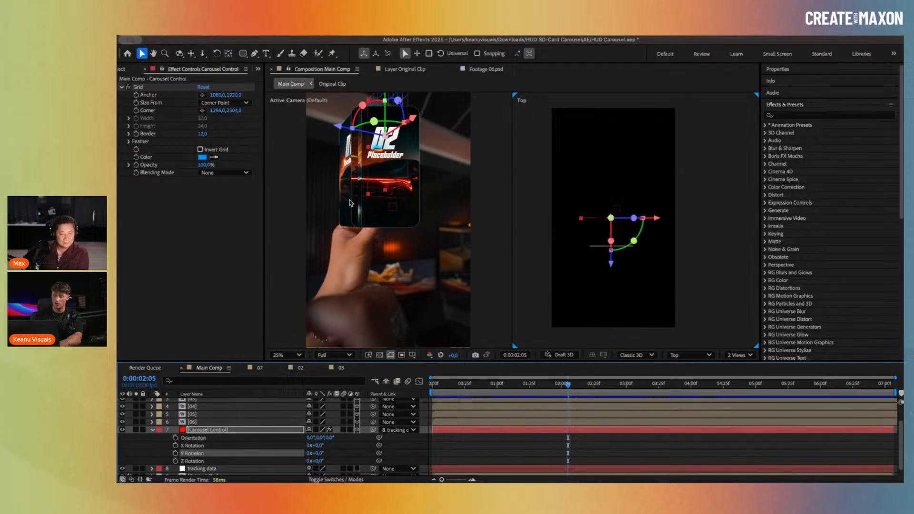
Step: Move all six placeholder cards farther toward the camera along Z in the Top view and scale them to 60%
click(208, 422)
scroll(208, 424, up, 2)
shift+click(211, 403)
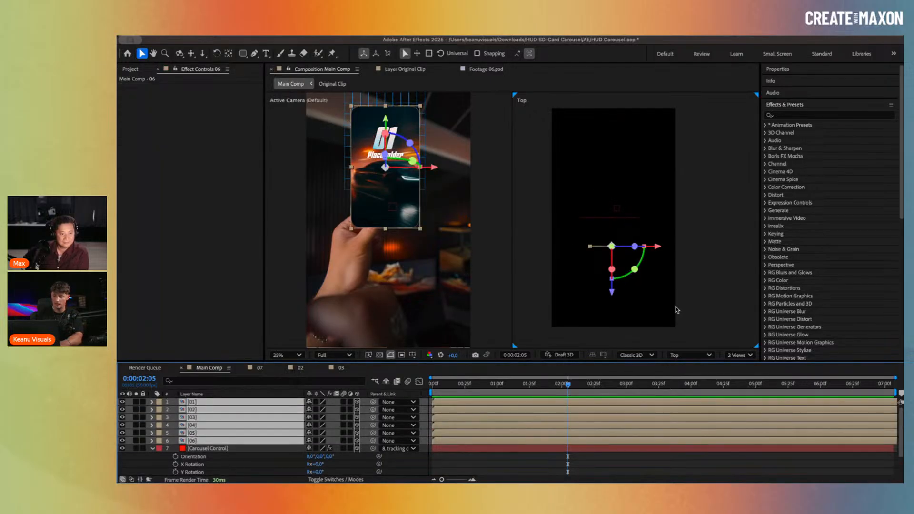
drag(612, 291, 618, 337)
key(s)
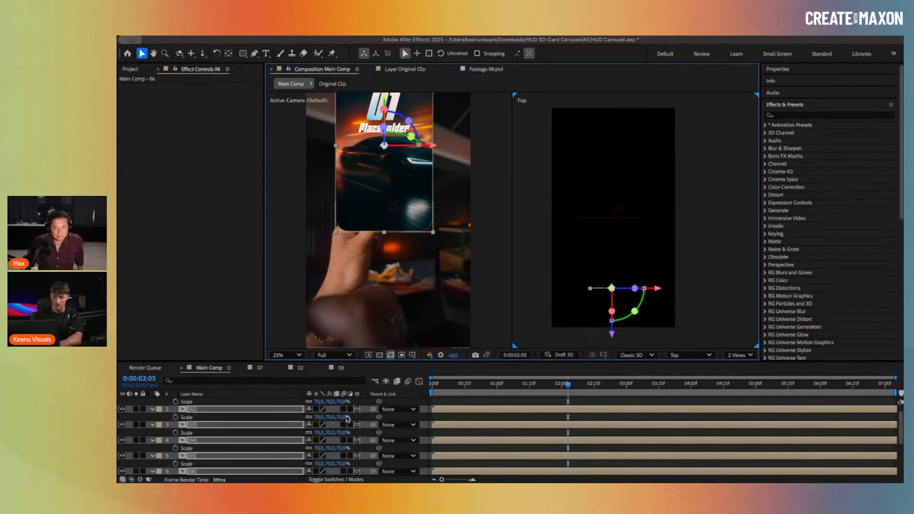
click(345, 417)
text(60)
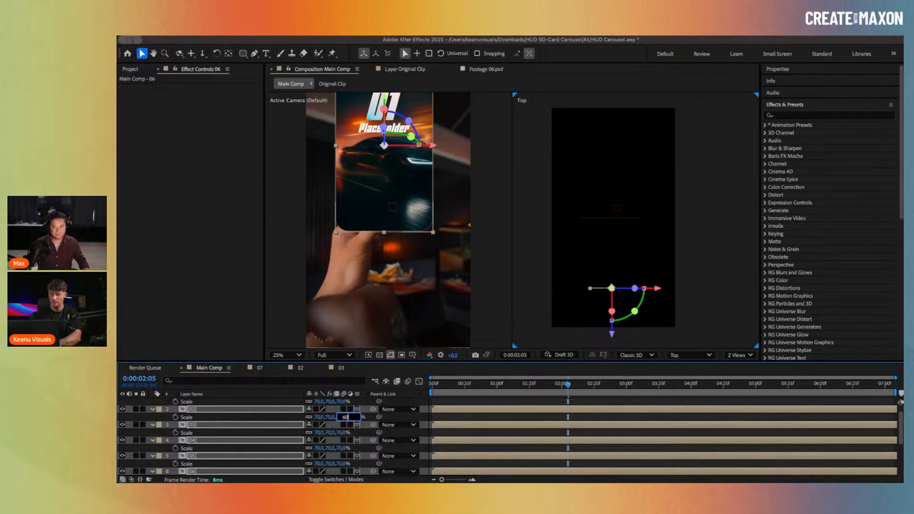
key(Return)
Step: Lower the six placeholder cards to just above the hand in the active camera view and collapse their Scale properties
drag(413, 212, 421, 245)
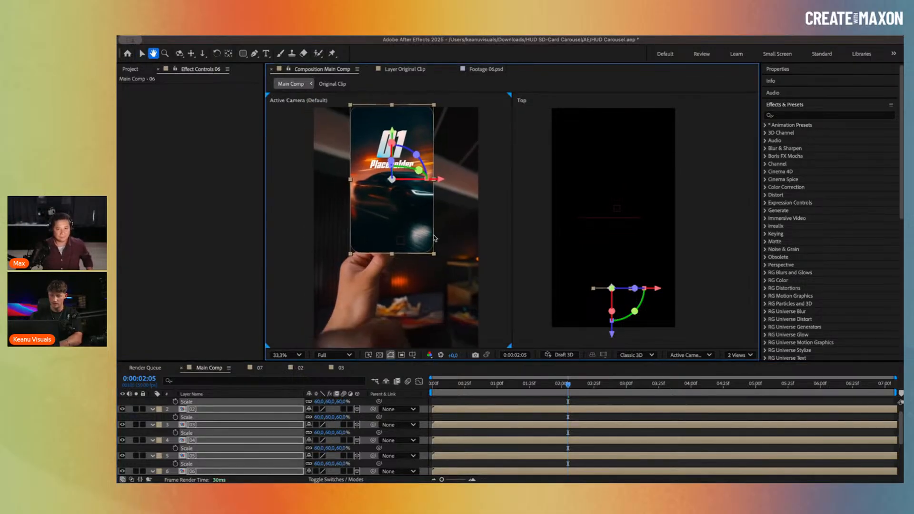
drag(394, 142, 394, 160)
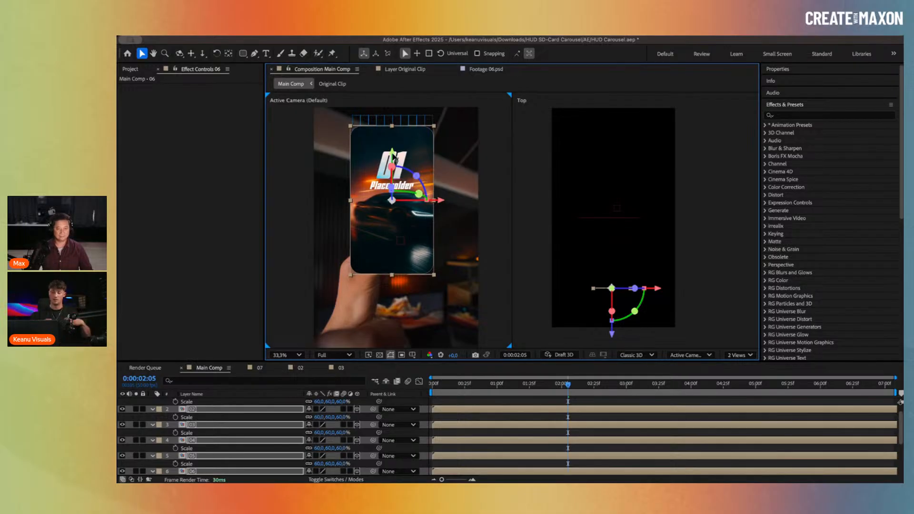
scroll(291, 431, up, 1)
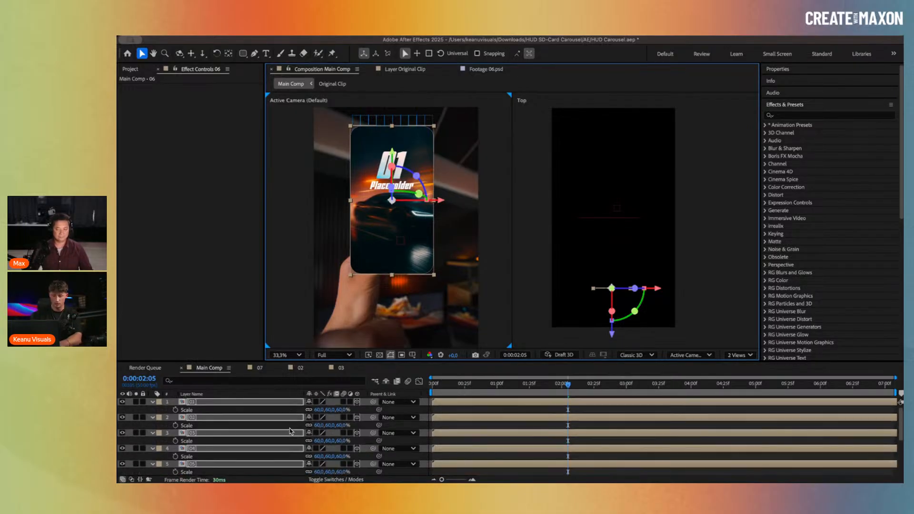
key(r)
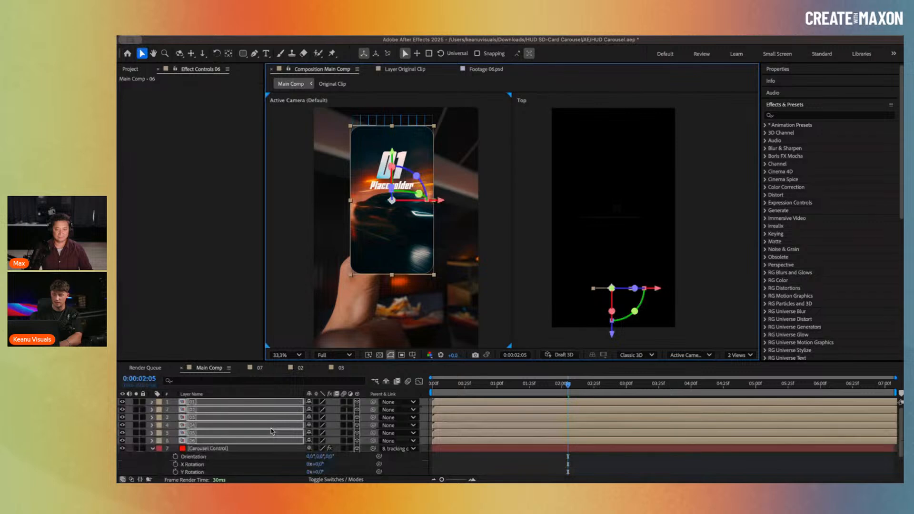
Step: Parent placeholder card 01 to Carousel Control and set Carousel Control's Y Rotation to 60°
click(257, 449)
click(246, 403)
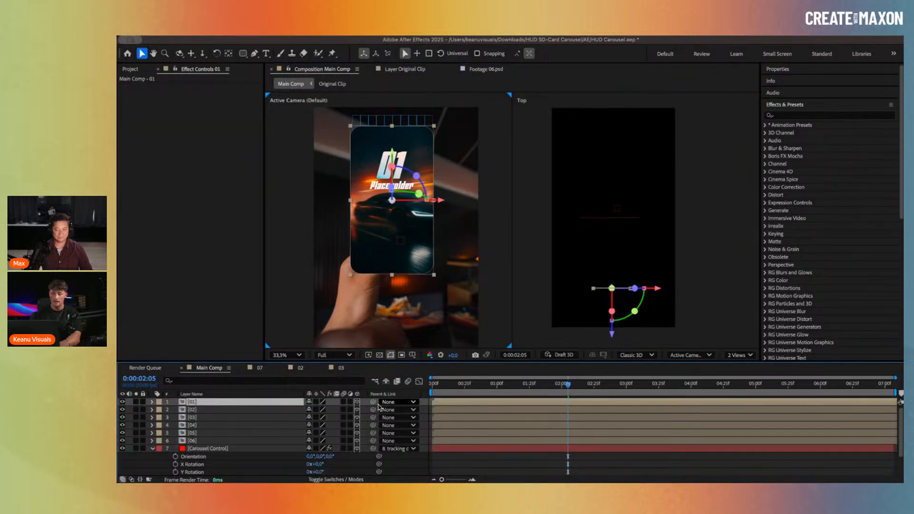
drag(373, 402, 252, 448)
scroll(252, 448, down, 2)
click(319, 448)
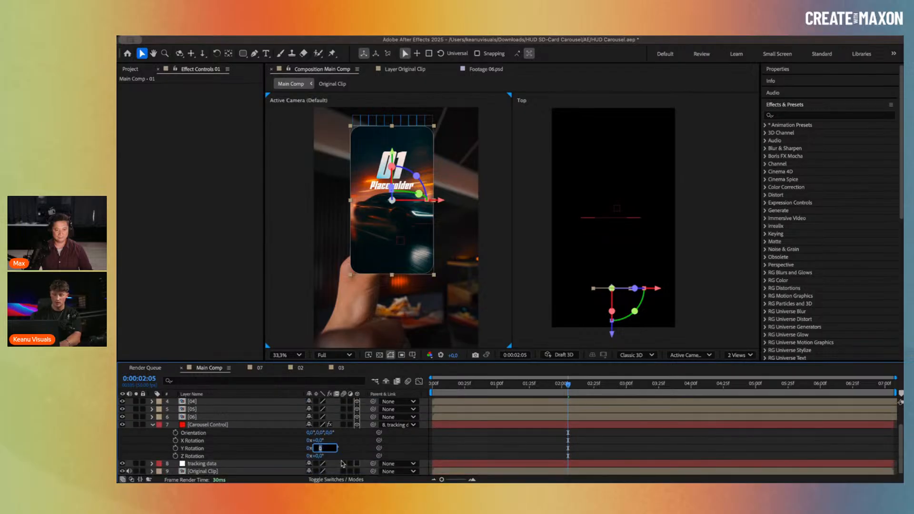
text(60)
key(Return)
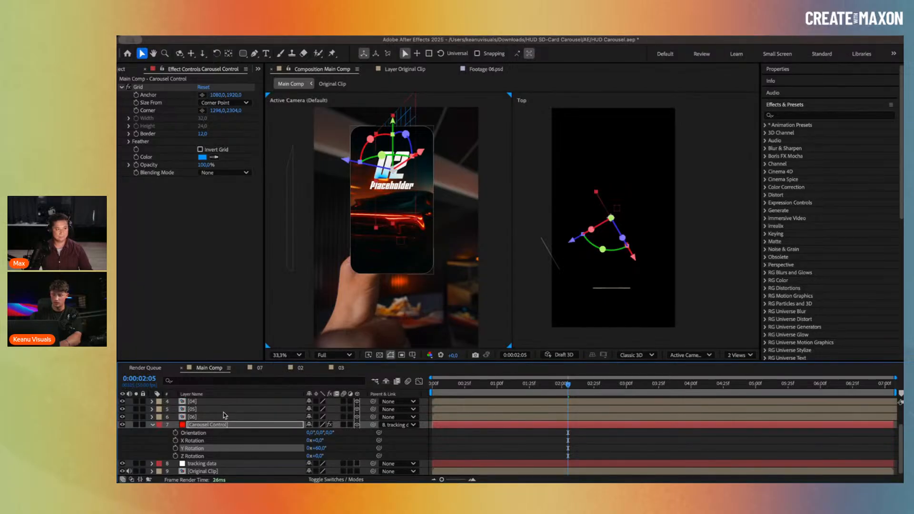
Step: Parent placeholder card 02 to Carousel Control and set Carousel Control's Y Rotation to 120°
scroll(209, 428, up, 3)
click(208, 410)
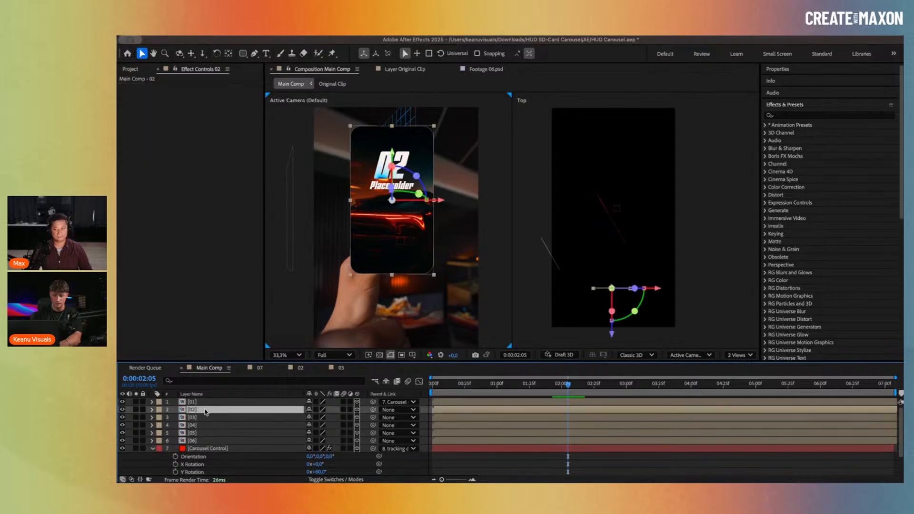
drag(373, 410, 267, 449)
click(324, 472)
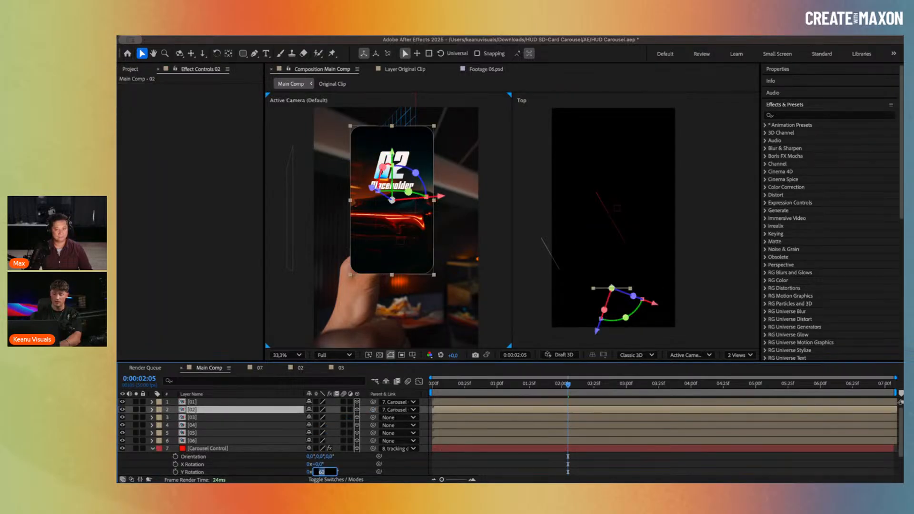
text(120)
key(Return)
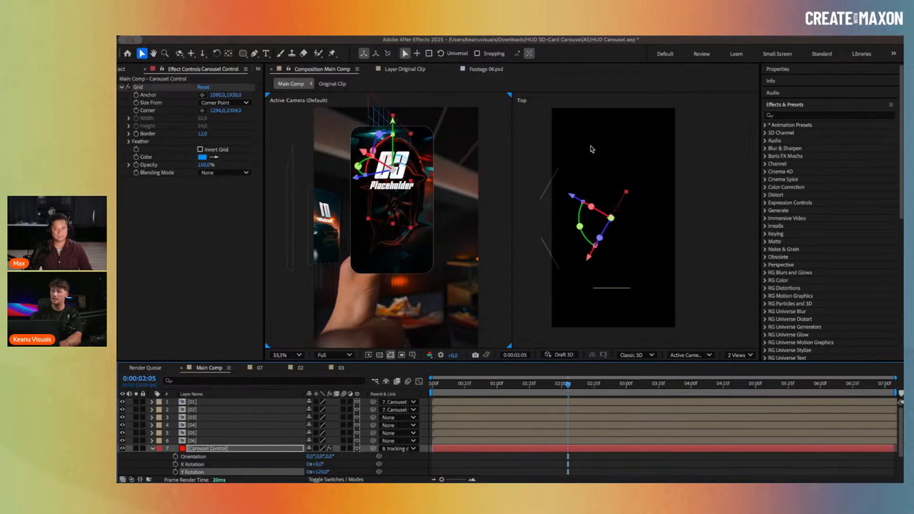
Step: Parent placeholder card 03 to Carousel Control and set Carousel Control's Y Rotation to 180°
click(200, 418)
drag(373, 418, 247, 449)
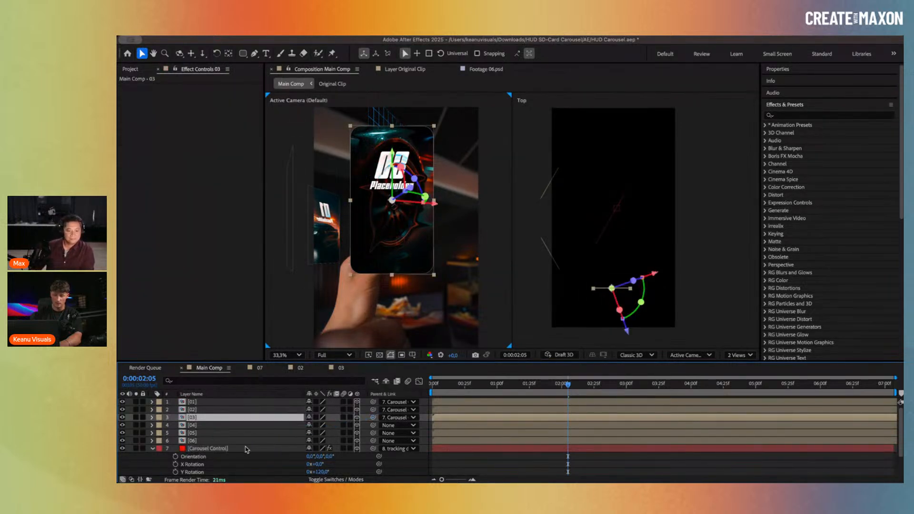
click(322, 472)
text(180)
key(Return)
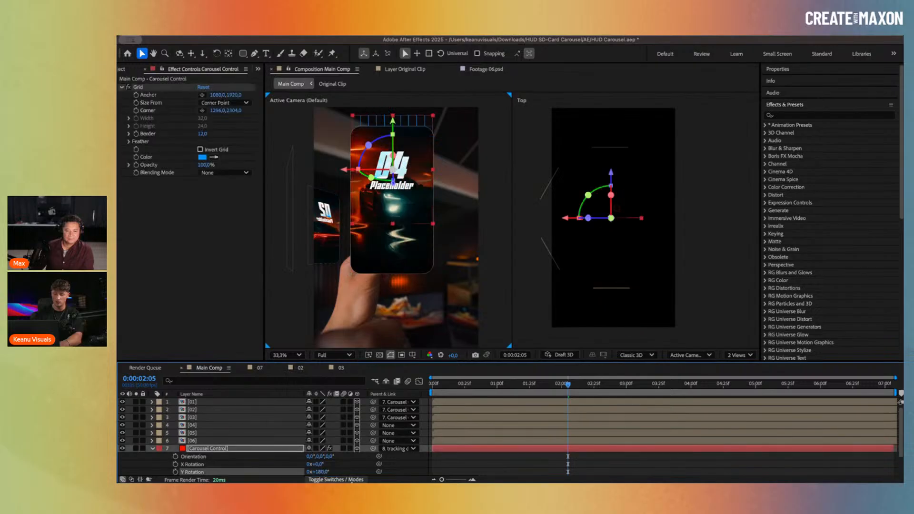
Step: Parent placeholder card 04 to Carousel Control and set Carousel Control's Y Rotation to 240°
click(234, 425)
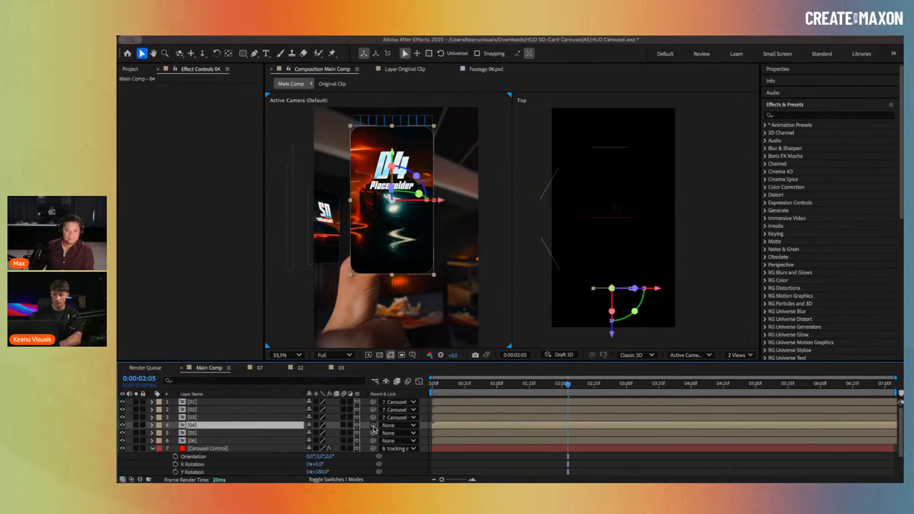
drag(374, 426, 272, 450)
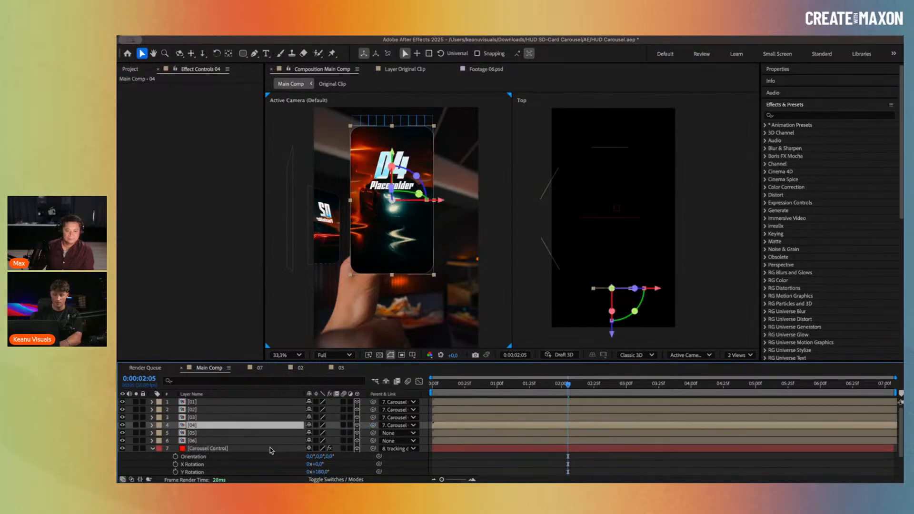
click(321, 472)
text(240)
key(Return)
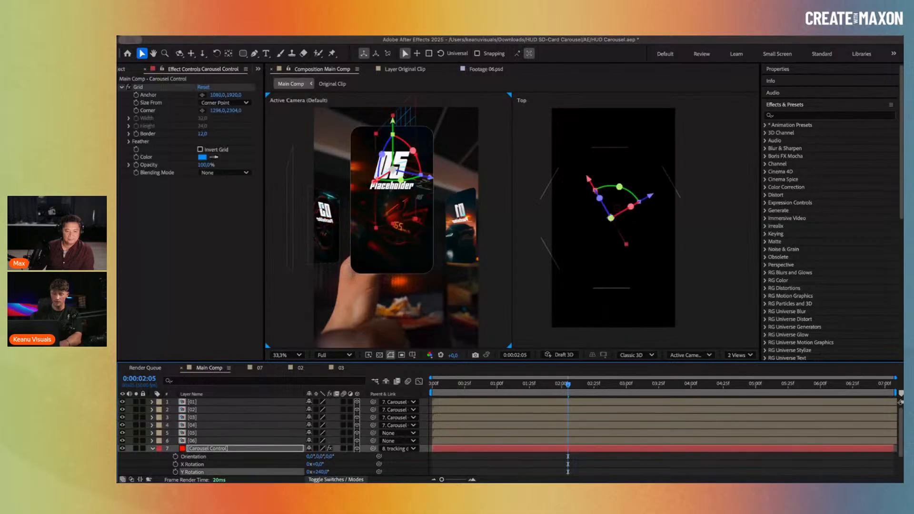
Step: Parent placeholder card 05 to Carousel Control and set Carousel Control's Y Rotation to 300°
click(245, 433)
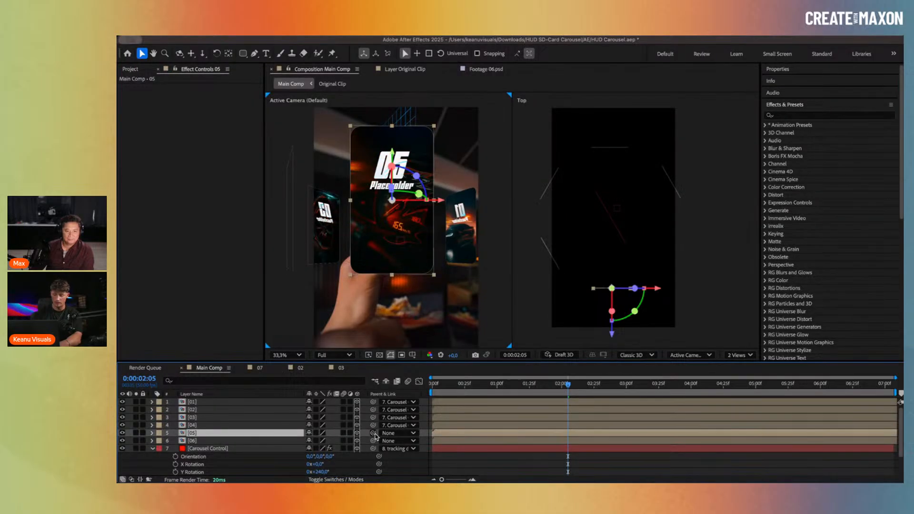
drag(373, 433, 267, 448)
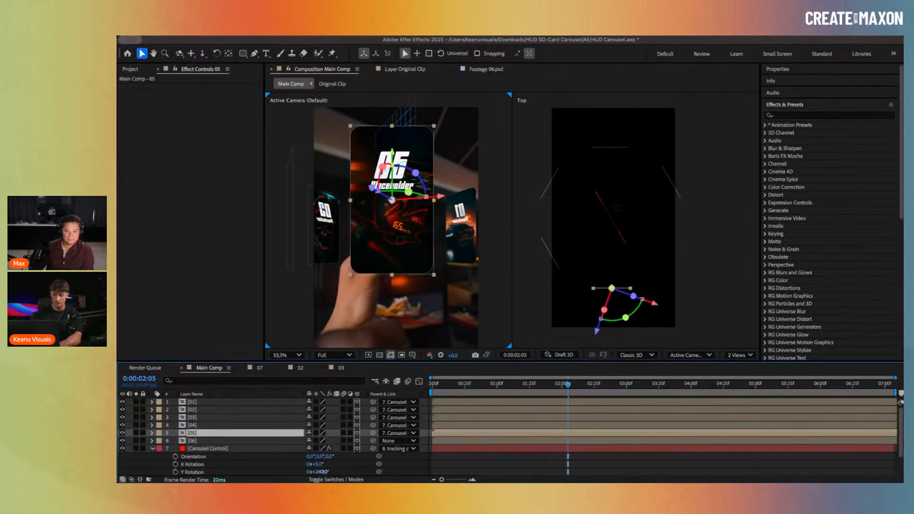
click(323, 472)
text(300)
key(Return)
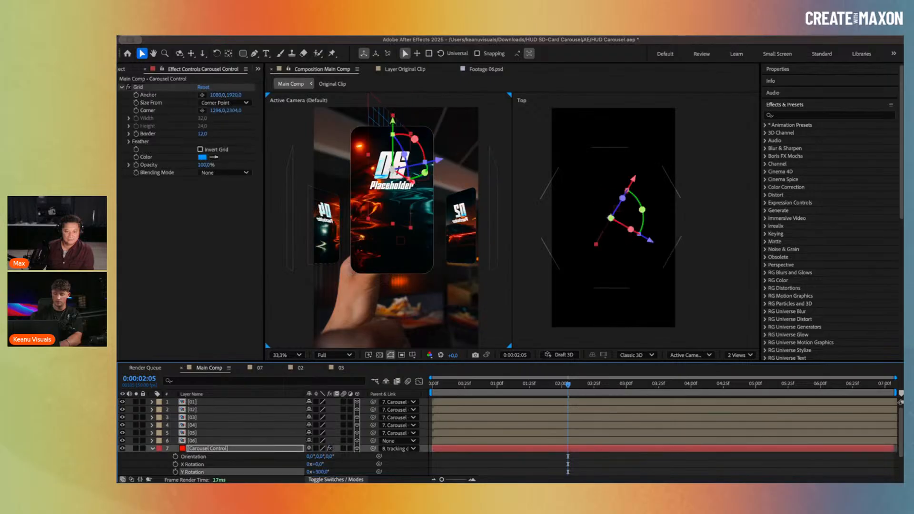
Step: Parent placeholder card 06 to the Carousel Control layer
click(266, 440)
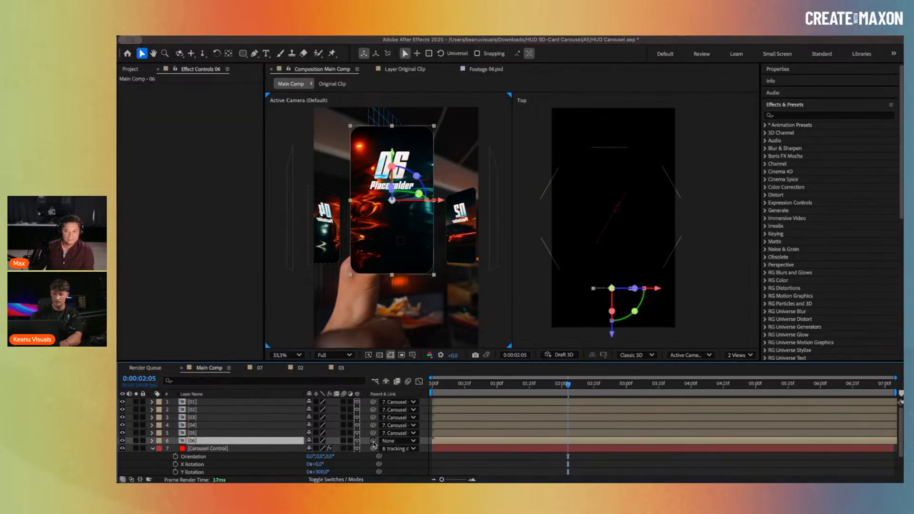
Step: Parent layer 06 to the Carousel Control layer and lower the whole carousel slightly in the frame
drag(373, 441, 261, 451)
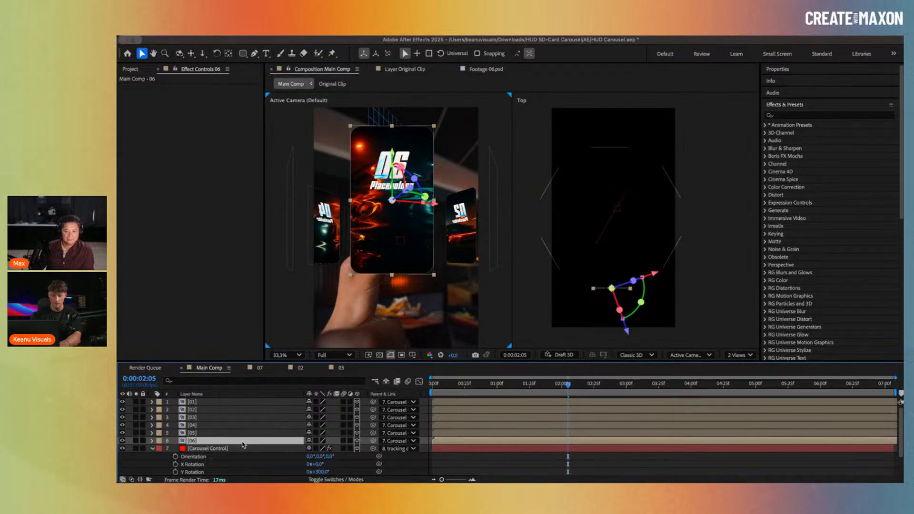
click(219, 450)
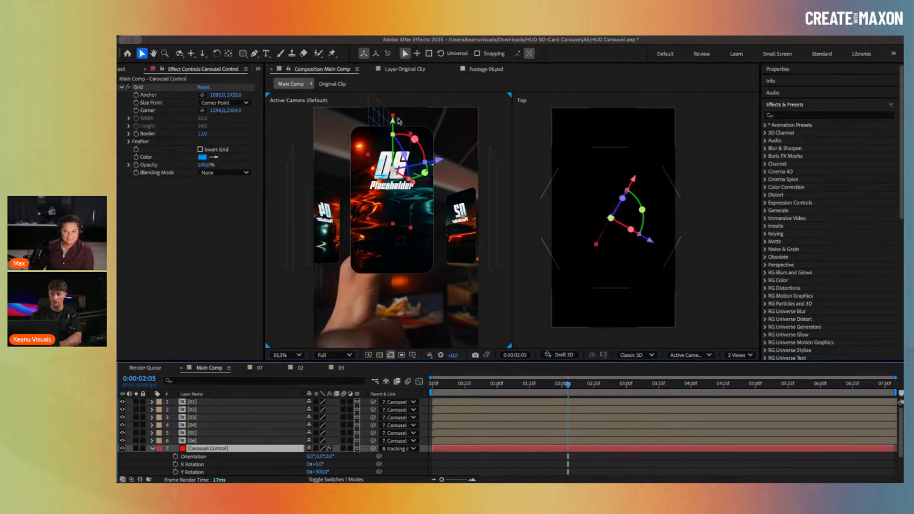
drag(396, 125, 390, 149)
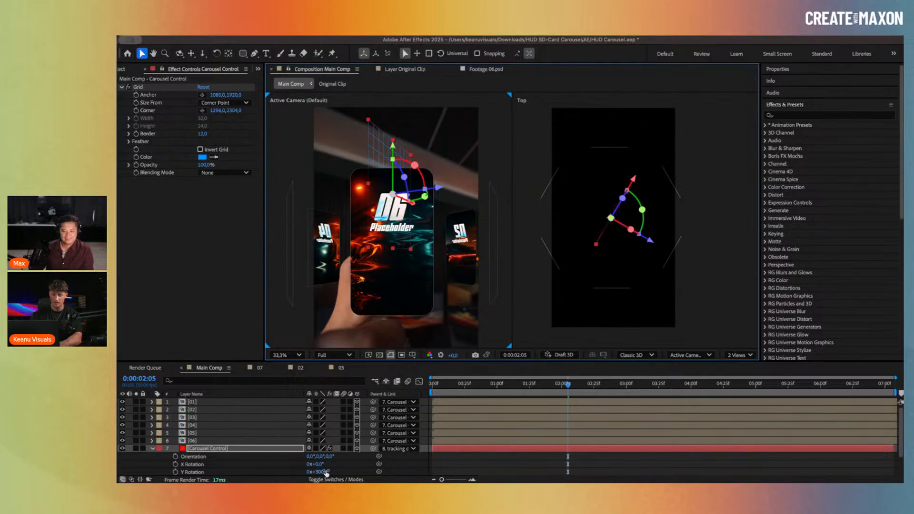
Step: Spin the carousel with Carousel Control's Y Rotation and reset that rotation to 0°
mouse_move(326, 472)
mouse_down()
mouse_move(354, 467)
mouse_move(233, 474)
mouse_move(365, 462)
mouse_move(322, 471)
mouse_up()
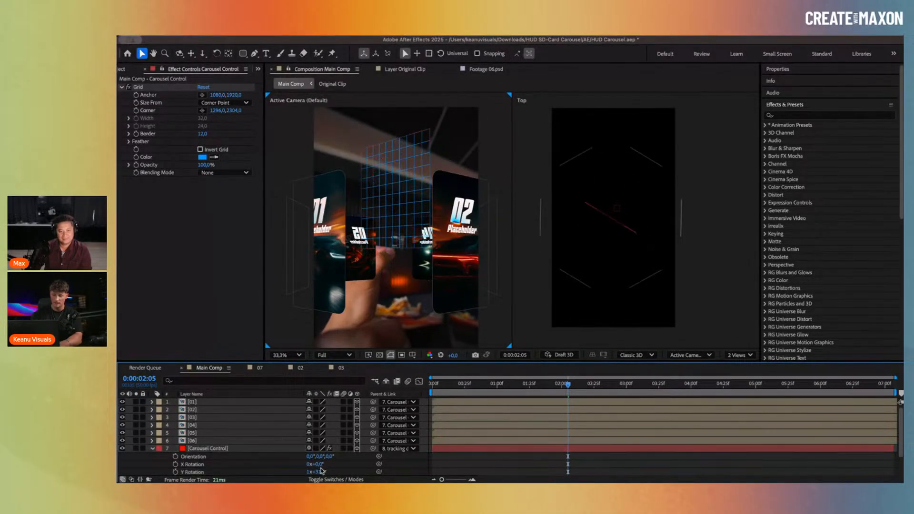
key(Return)
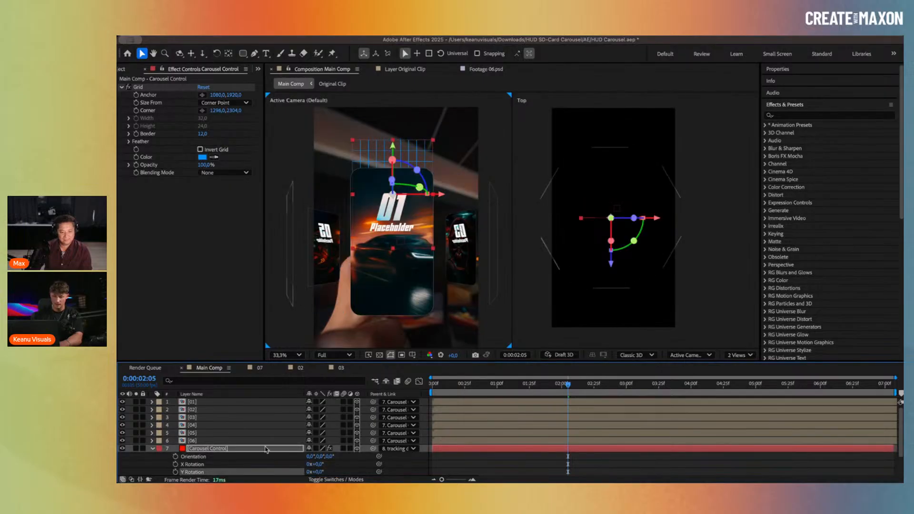
Step: Scale the Carousel Control layer down to 27.4, 20.8, 56% and raise the carousel above the hand
click(236, 442)
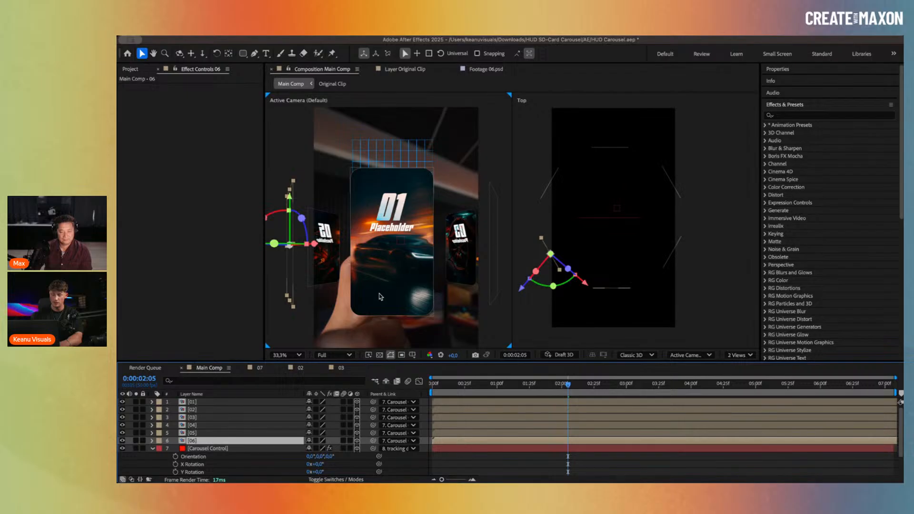
click(218, 449)
click(224, 451)
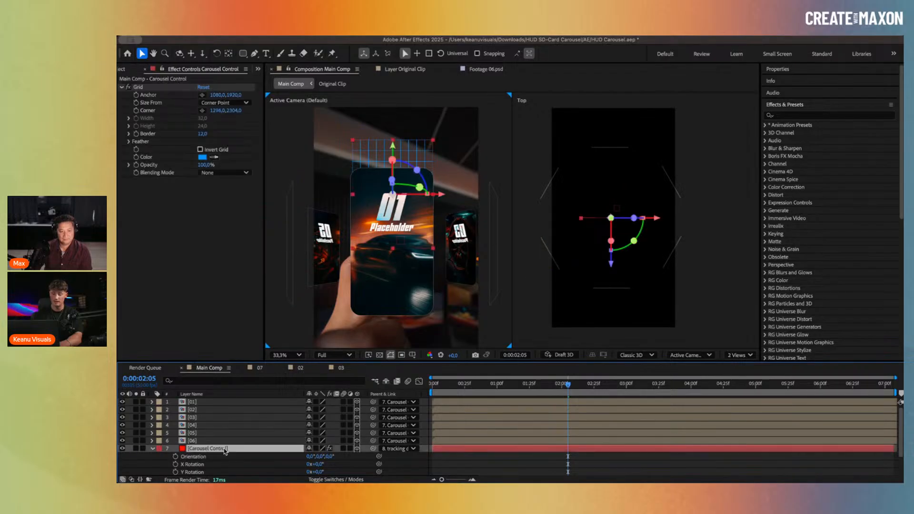
key(s)
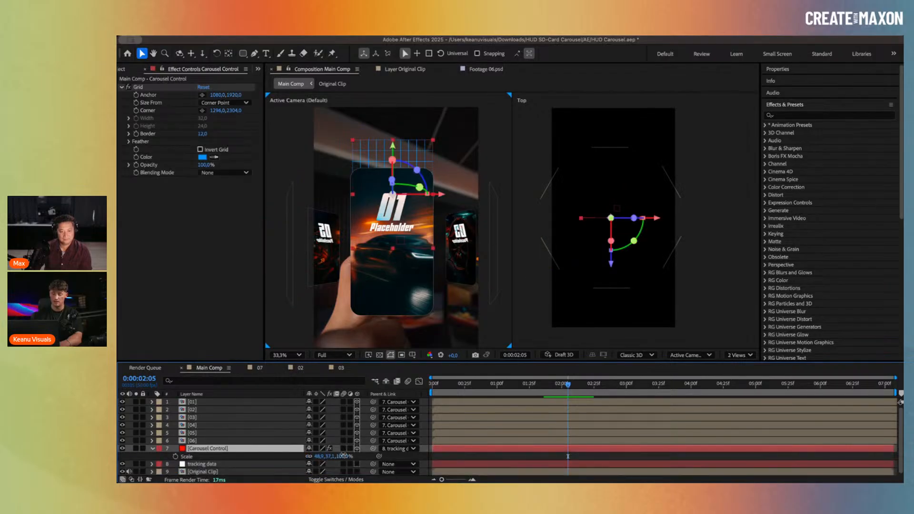
mouse_move(343, 455)
mouse_down()
mouse_move(316, 453)
mouse_move(329, 454)
mouse_up()
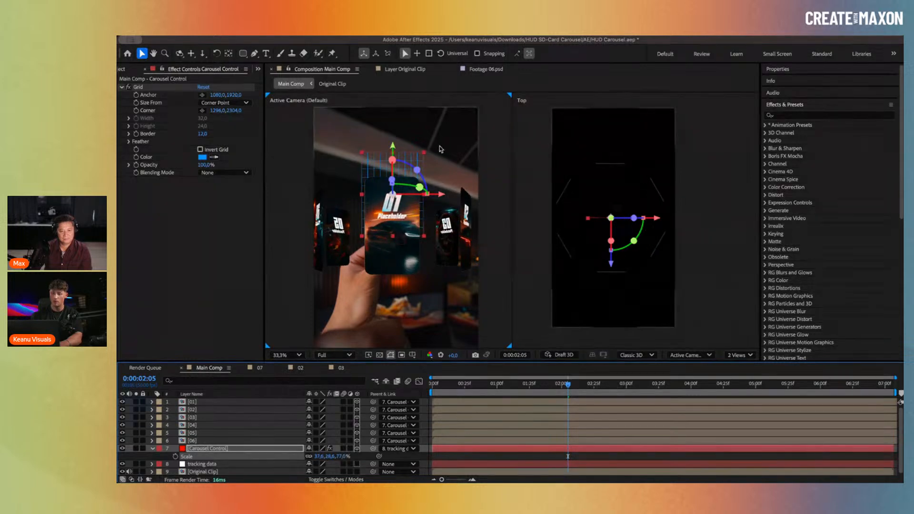
drag(401, 145, 401, 114)
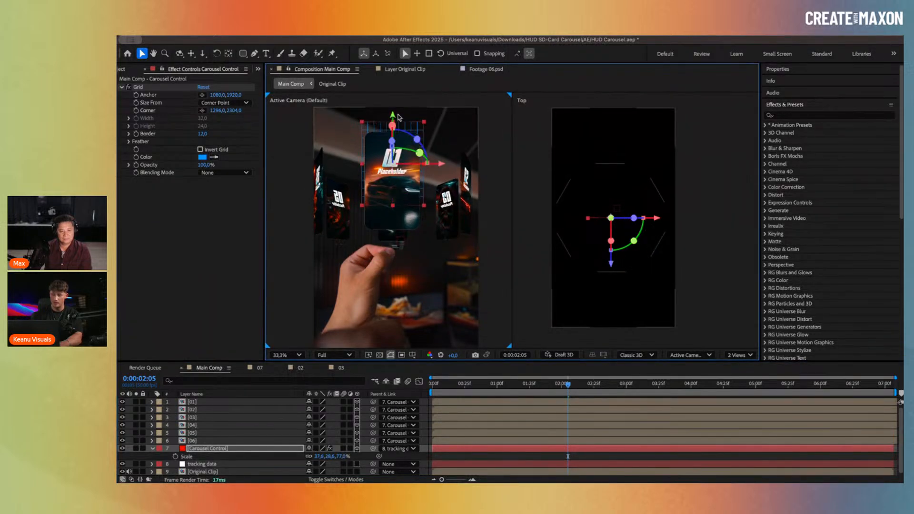
drag(339, 454, 330, 456)
Step: Enlarge card layers 01 to 06 together, bringing layer 01's scale to about 201.8, 320.8, 150%
click(200, 441)
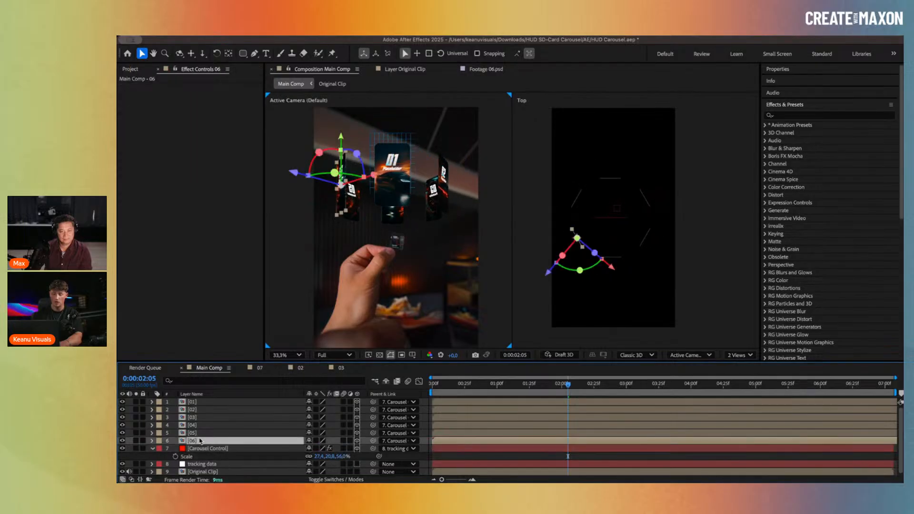
shift+click(204, 404)
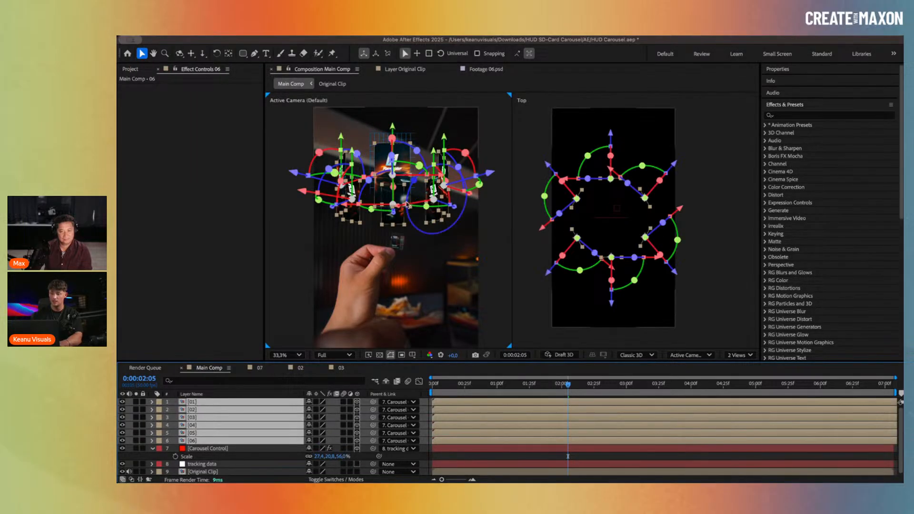
scroll(405, 184, up, 2)
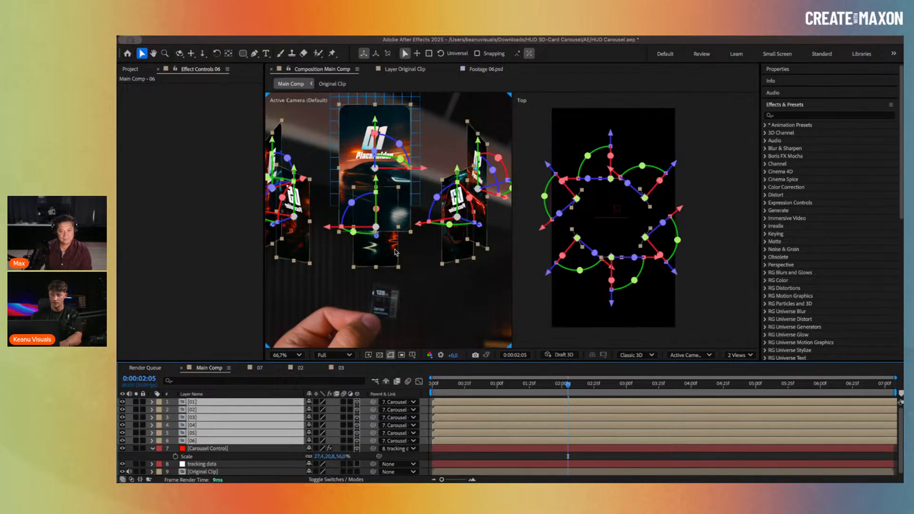
key(s)
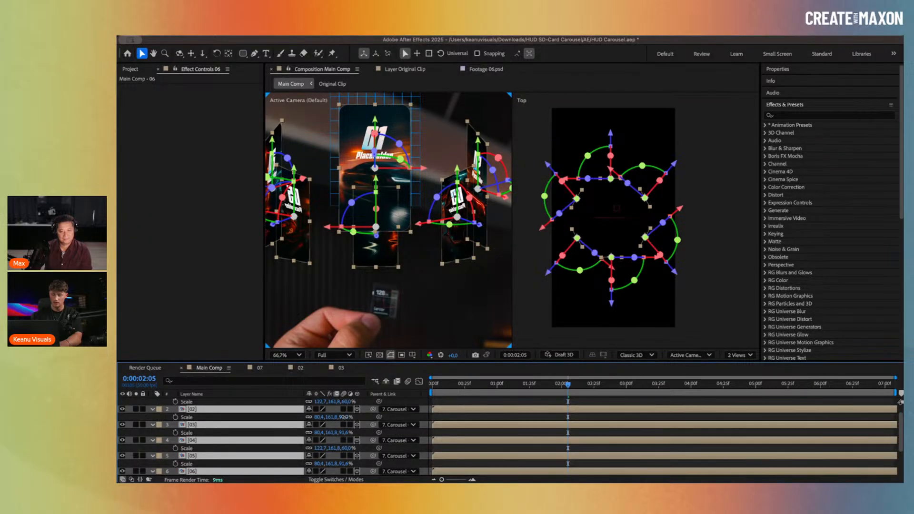
drag(343, 417, 384, 418)
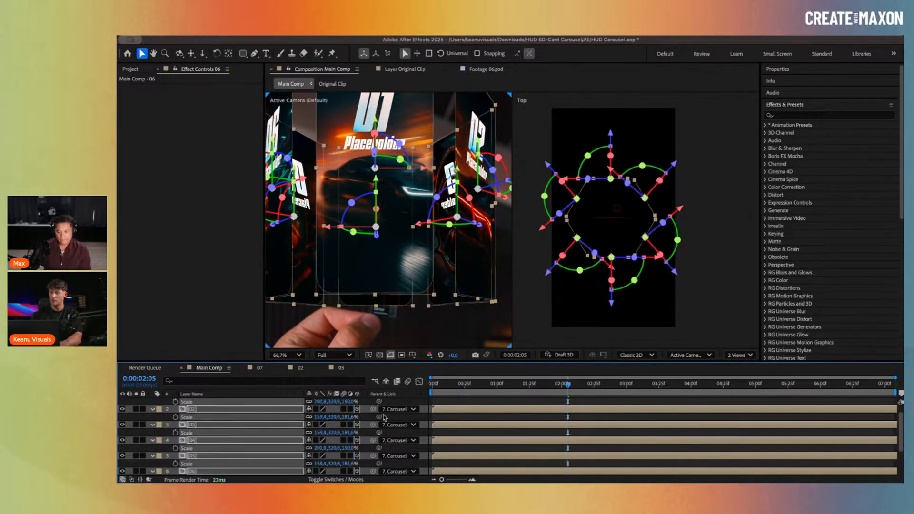
Step: Collapse the open properties of all layers in the Main Comp timeline
key(ctrl+a)
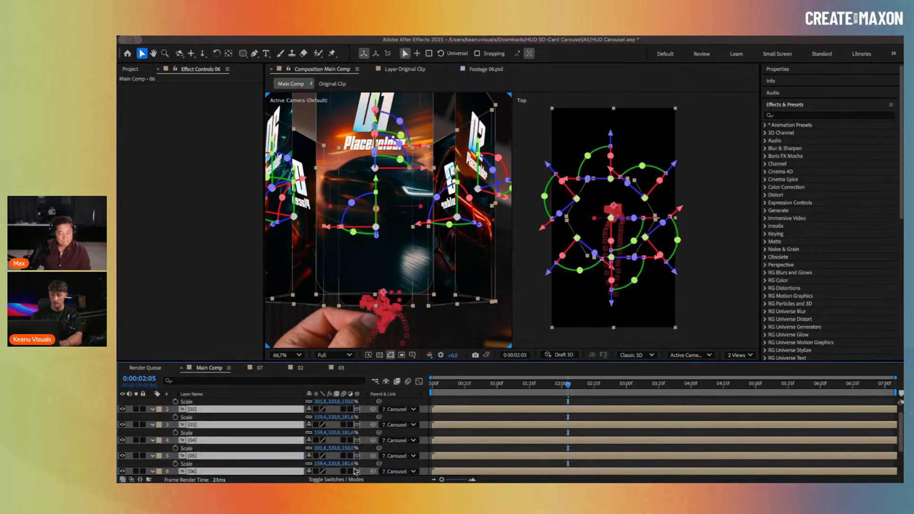
key(u)
key(u)
key(u)
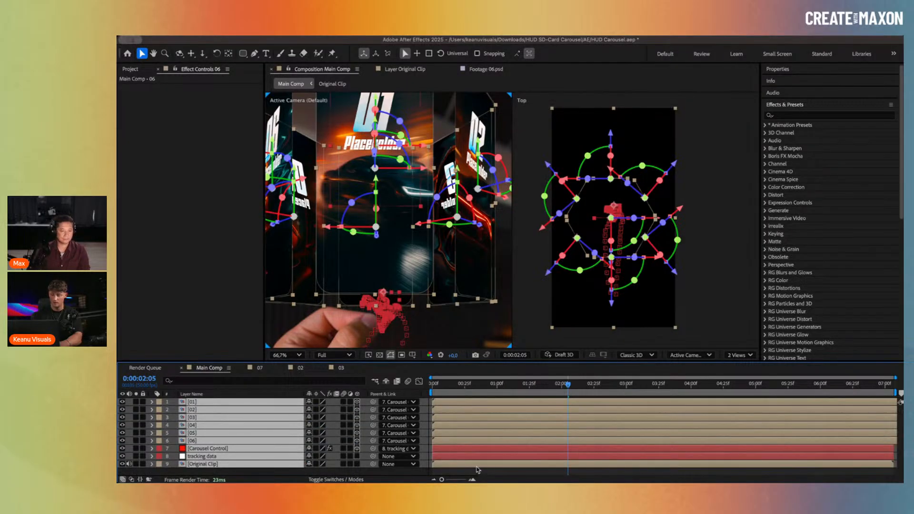
Step: At 0:00:00:34, reduce the Carousel Control layer's scale to 20.5, 15.6, 42%
click(476, 385)
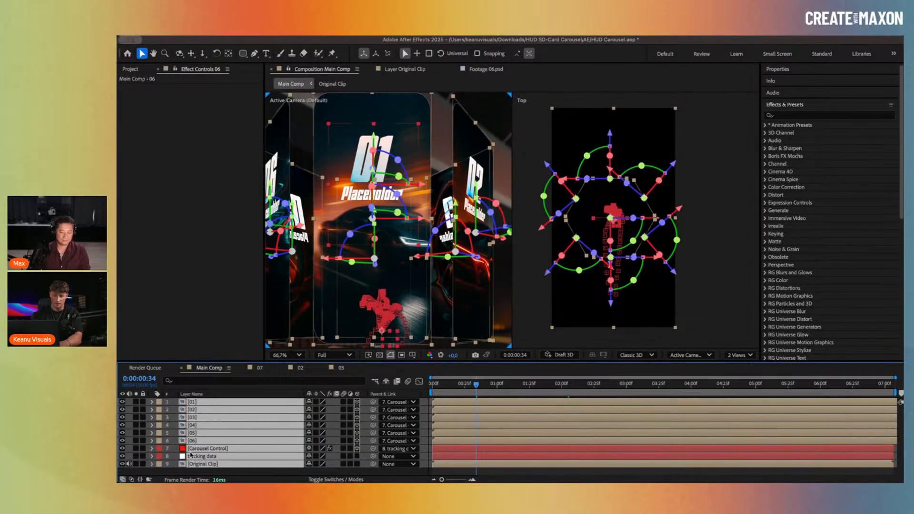
key(F2)
click(198, 450)
key(s)
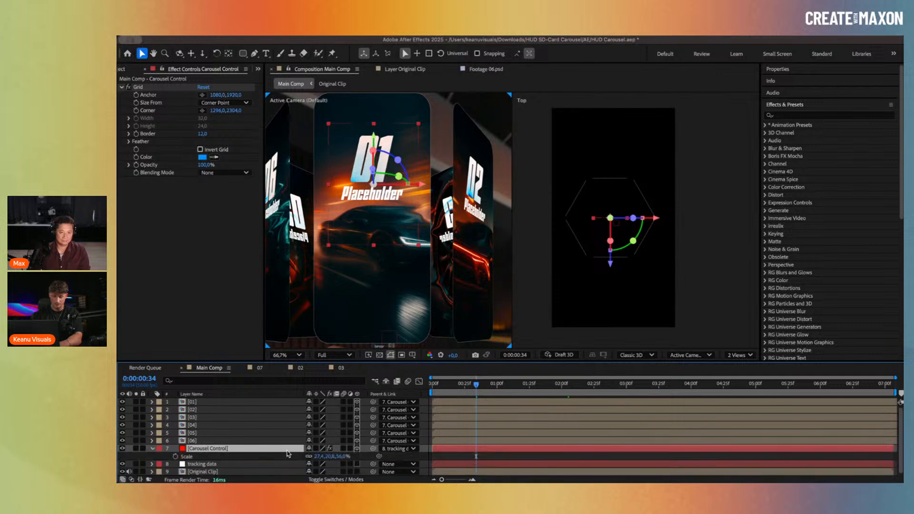
drag(344, 458, 341, 456)
Step: Fit the composition in the Active Camera view and preview the carousel from the first frame
click(326, 331)
click(293, 354)
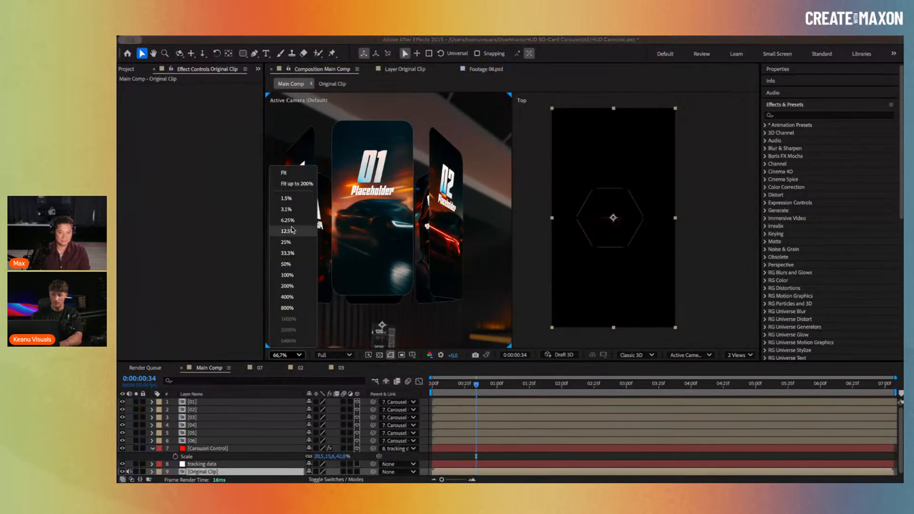
click(289, 175)
drag(478, 390, 405, 392)
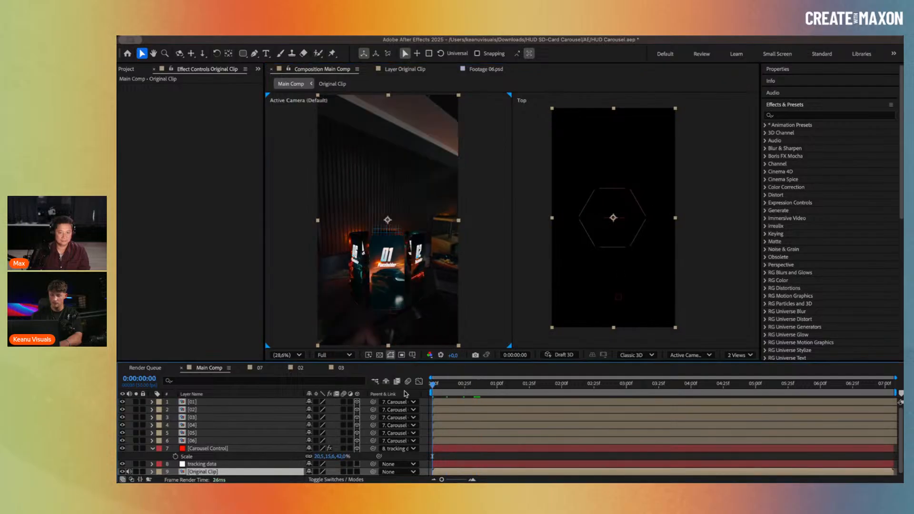
key(space)
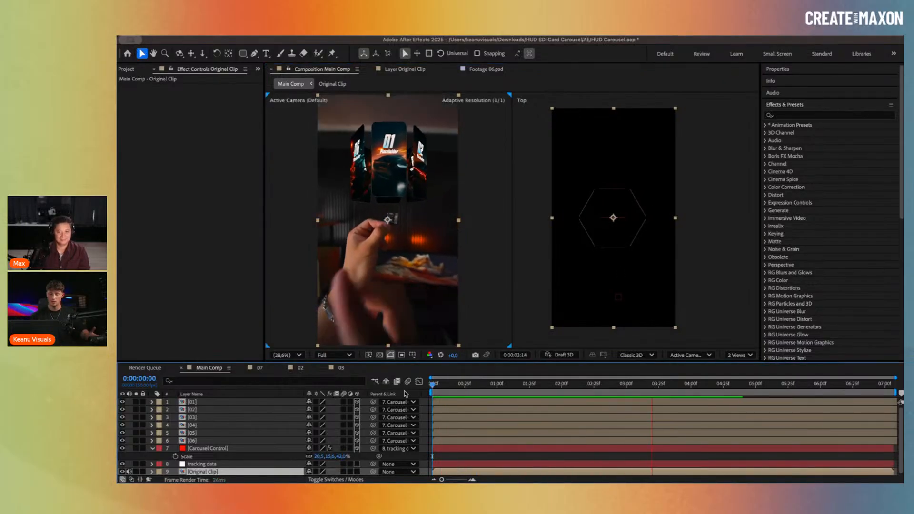
Step: Try turning the carousel with Carousel Control's Y Rotation and undo the change
click(245, 449)
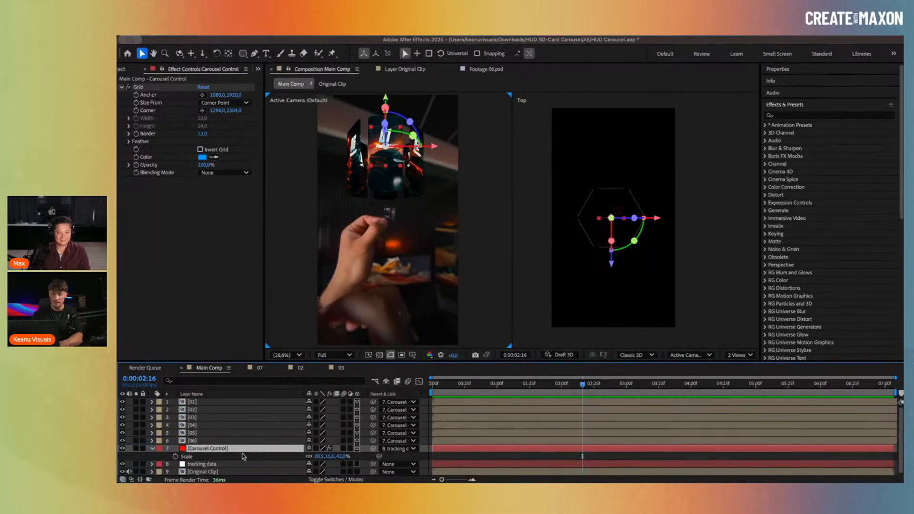
key(r)
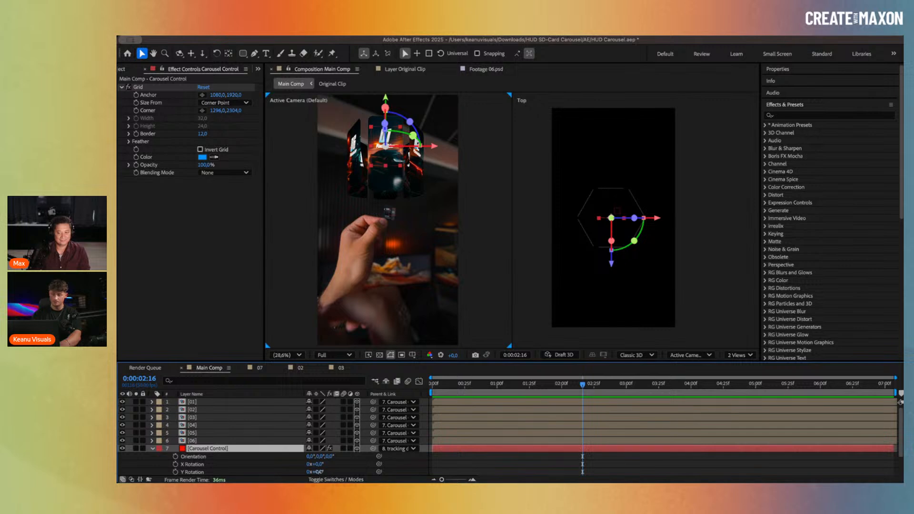
mouse_move(320, 472)
mouse_down()
mouse_move(346, 473)
mouse_move(333, 473)
mouse_up()
key(super+z)
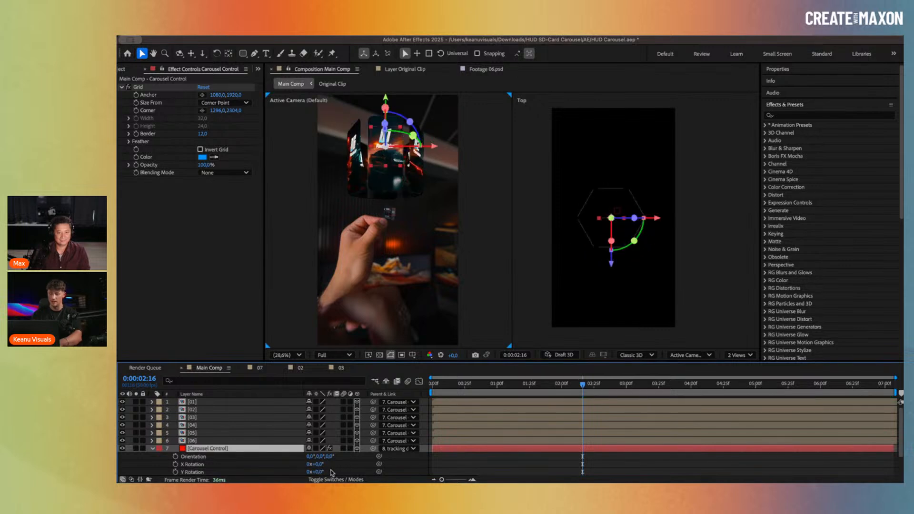
Step: At 0:00:01:01, move the Carousel Control layer's anchor point down to the SD card with the Pan Behind tool
mouse_move(507, 387)
mouse_down()
mouse_move(449, 387)
mouse_move(503, 390)
mouse_move(493, 388)
mouse_up()
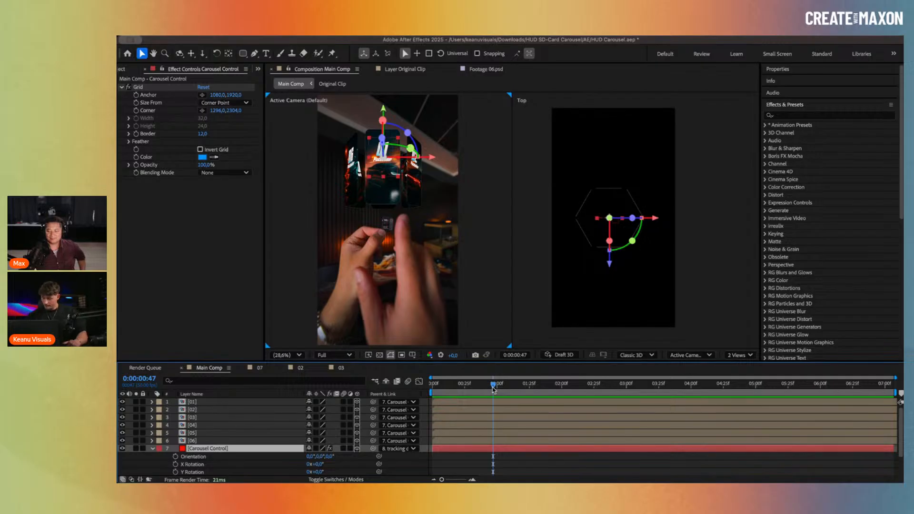
mouse_move(494, 388)
mouse_down()
mouse_move(470, 388)
mouse_move(499, 388)
mouse_up()
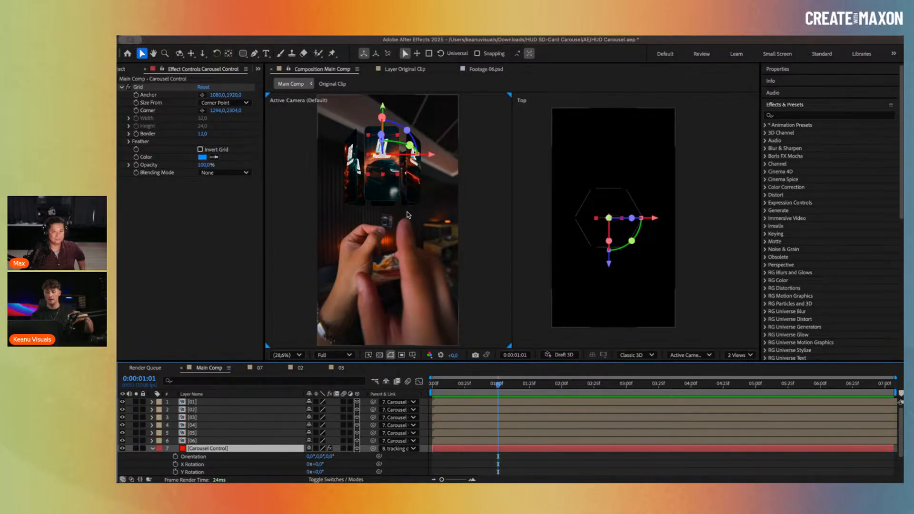
scroll(390, 231, up, 6)
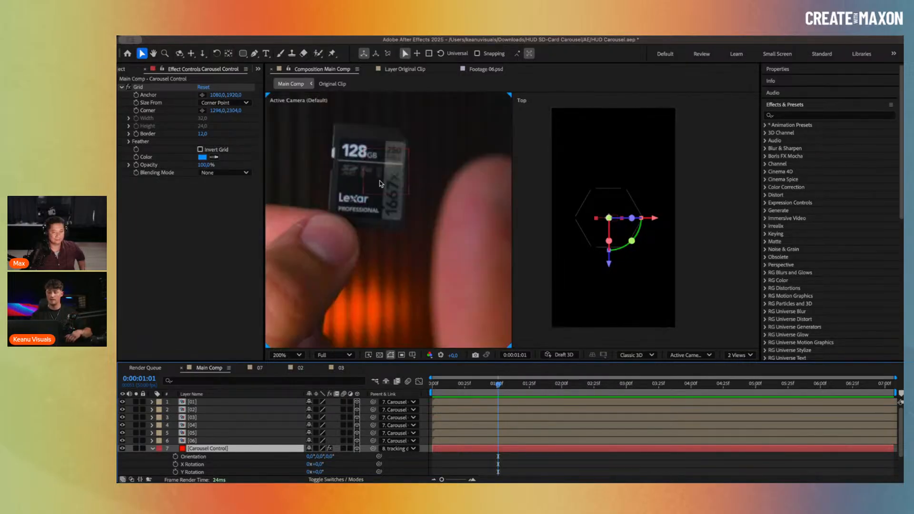
scroll(366, 174, down, 4)
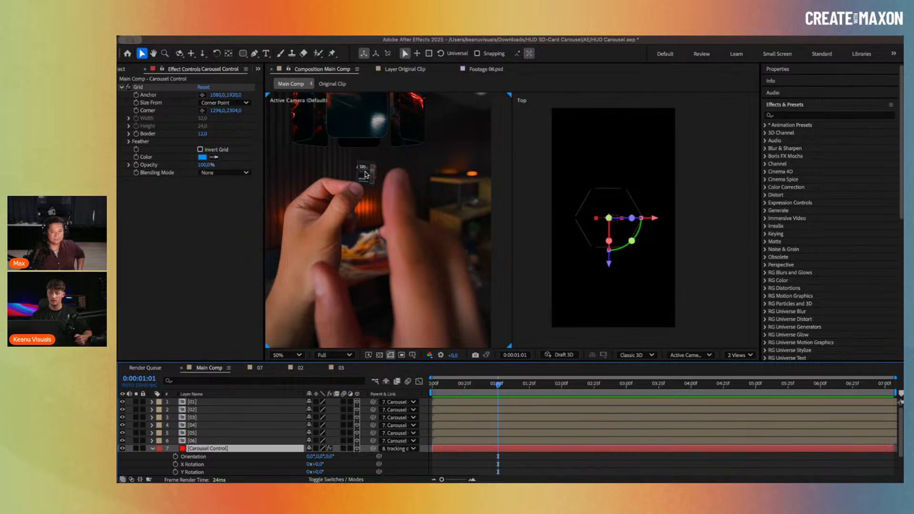
scroll(367, 174, down, 2)
click(229, 54)
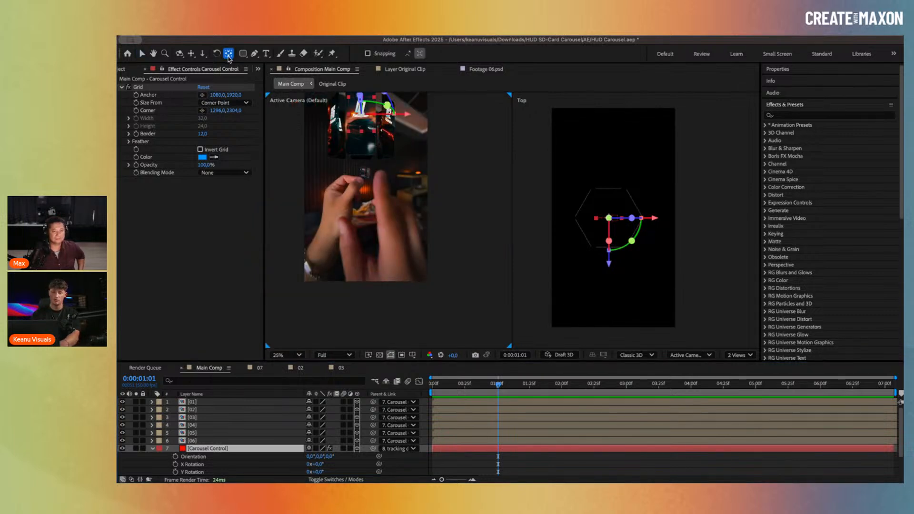
drag(352, 180, 352, 228)
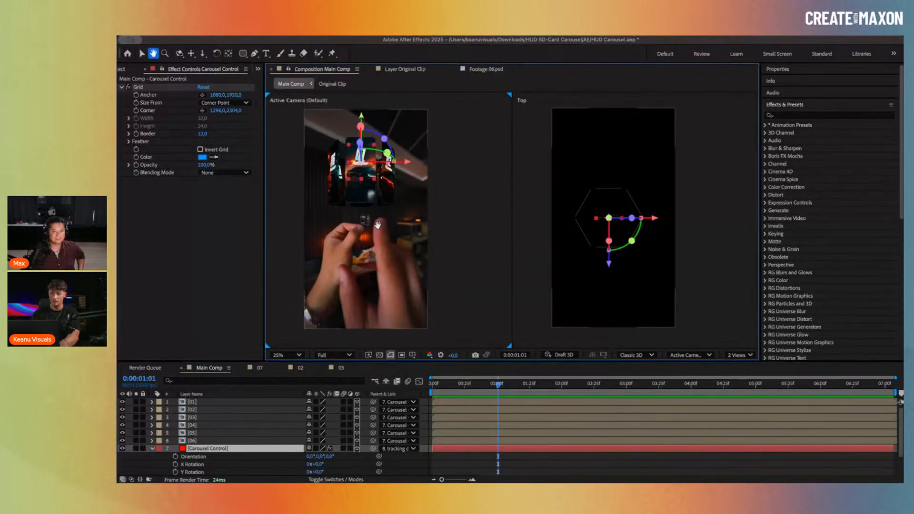
drag(362, 121, 374, 195)
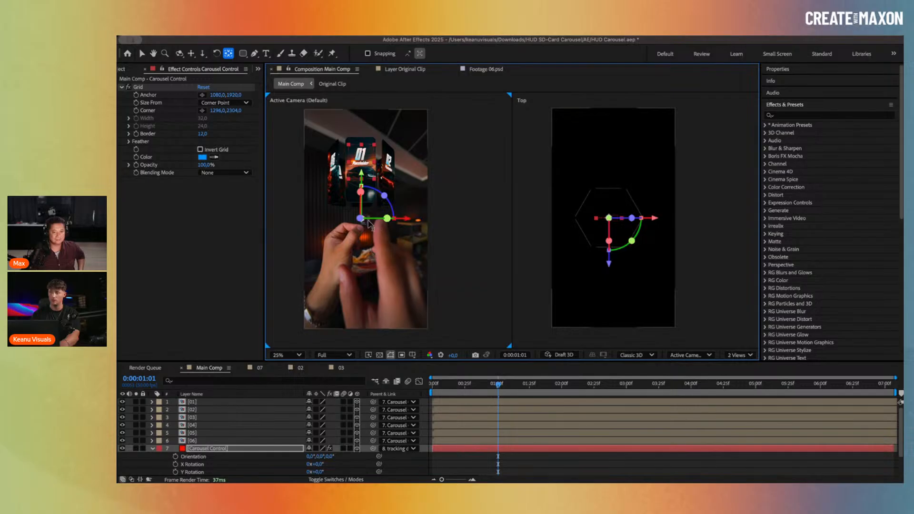
Step: Keyframe Carousel Control's Scale at 0:00:01:01 and set it to 0, 0, 0% at 0:00:00:34
click(208, 450)
key(s)
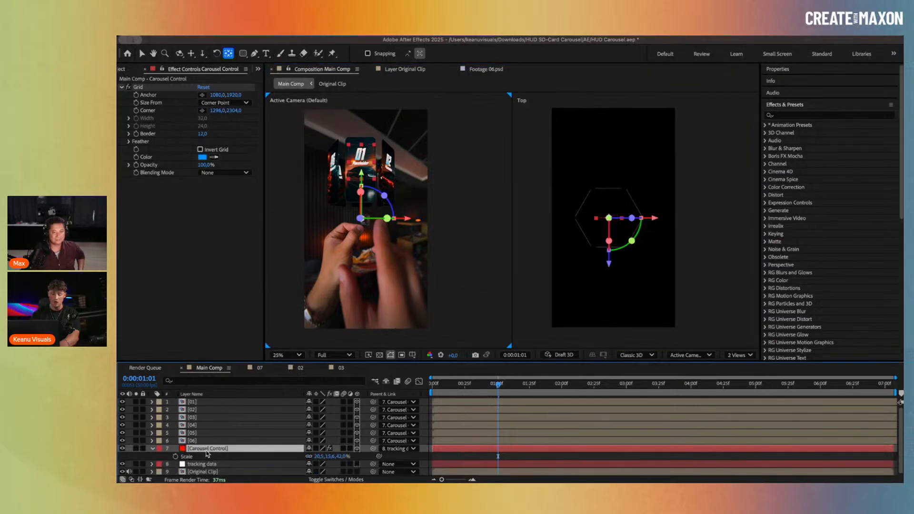
click(176, 456)
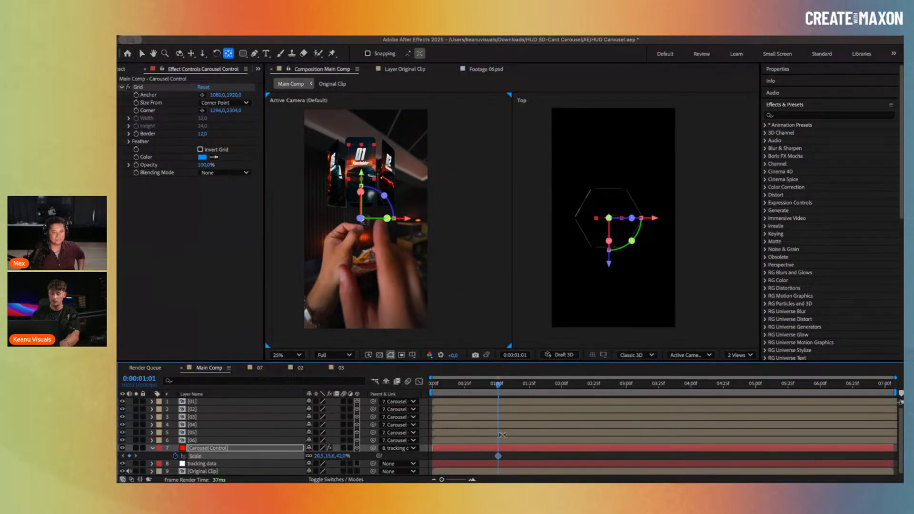
drag(497, 385, 475, 387)
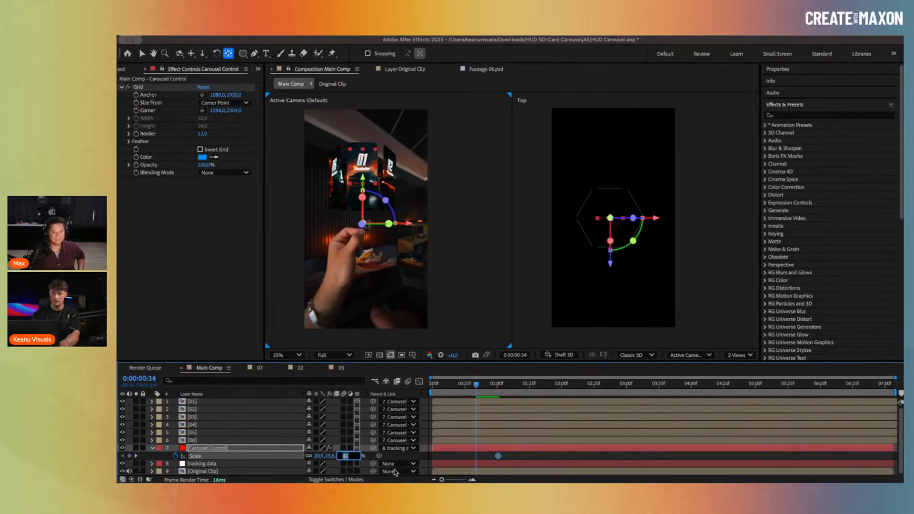
key(Return)
key(space)
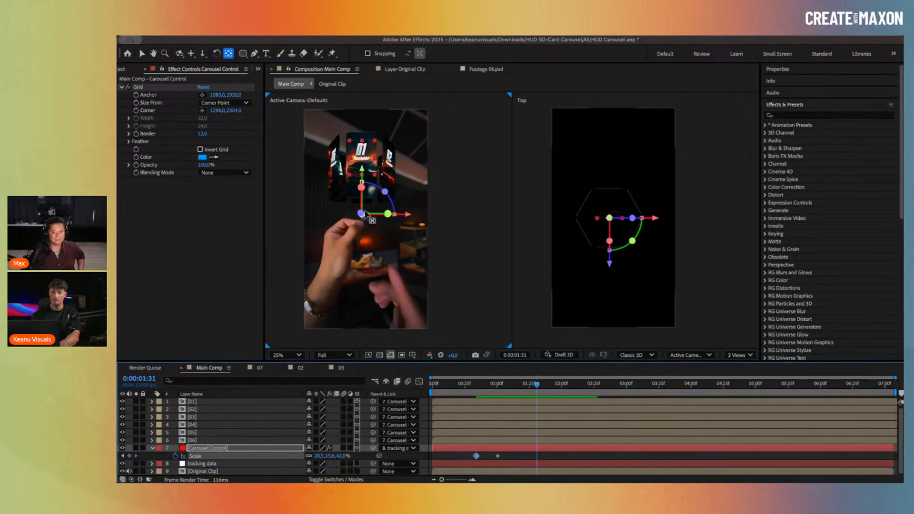
Step: Magnify the Active Camera view to 50% around the SD card and preview the scale-up from 0:00:00:28
scroll(370, 218, up, 4)
key(v)
scroll(366, 214, down, 3)
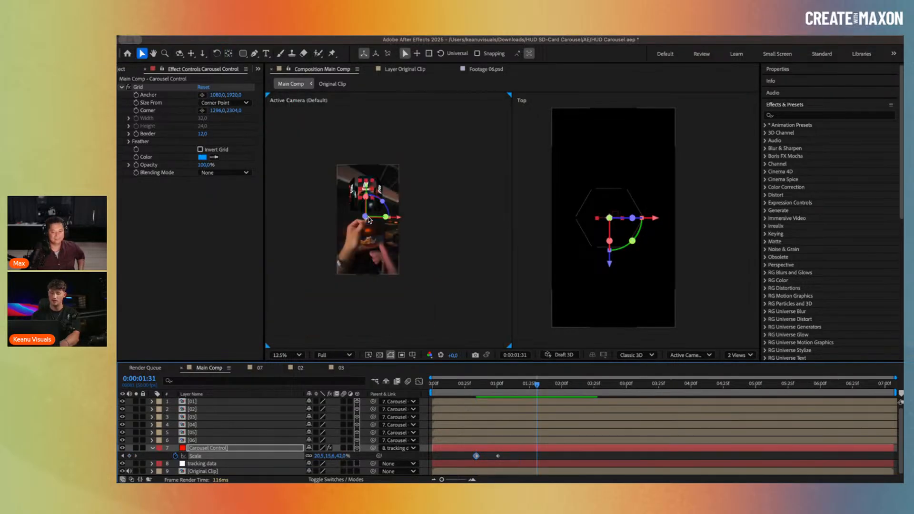
scroll(349, 167, up, 2)
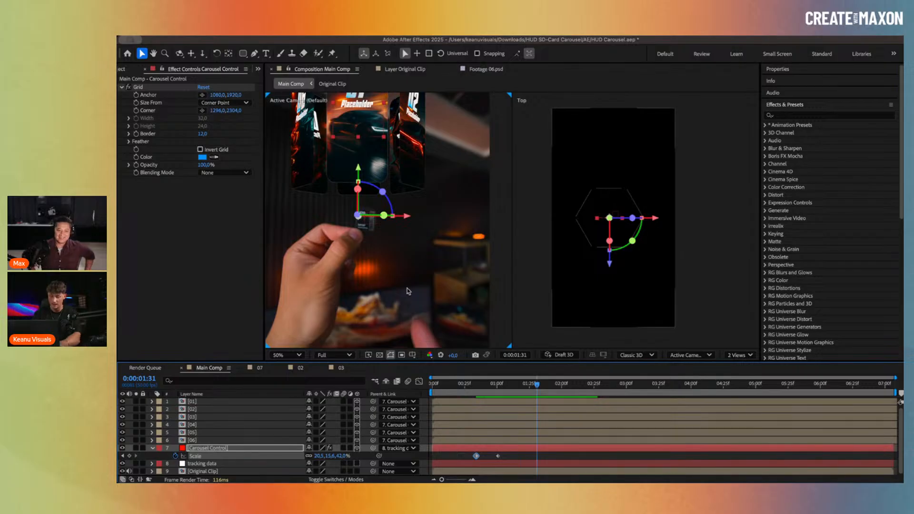
click(469, 384)
key(space)
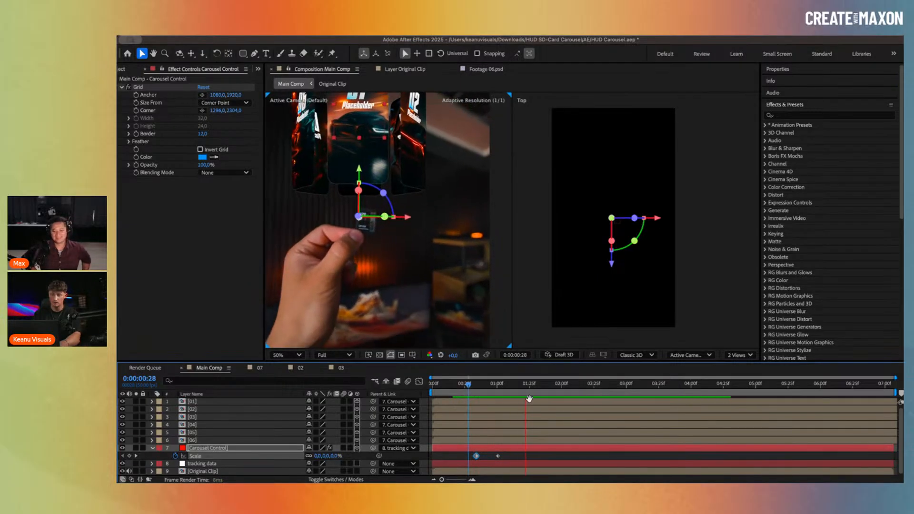
Step: Show the Scale animation as a value graph in the Graph Editor and switch back to the speed graph
click(418, 382)
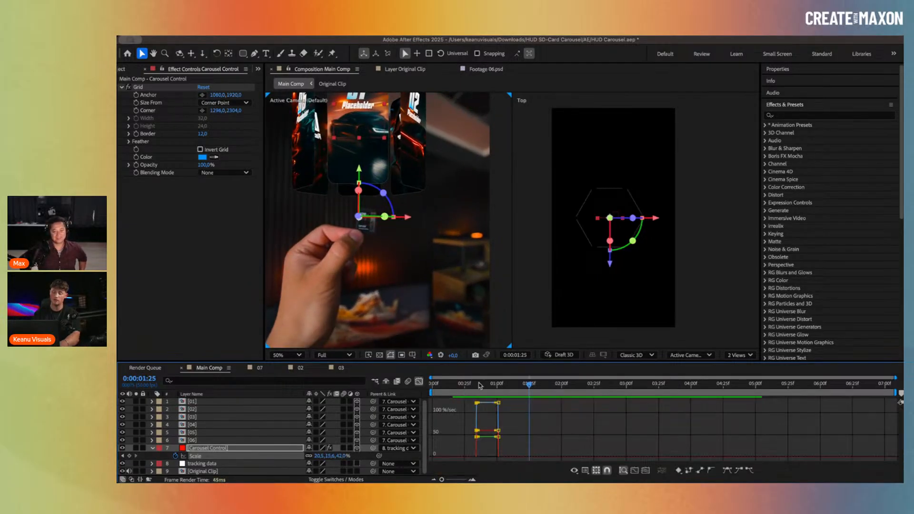
right_click(529, 418)
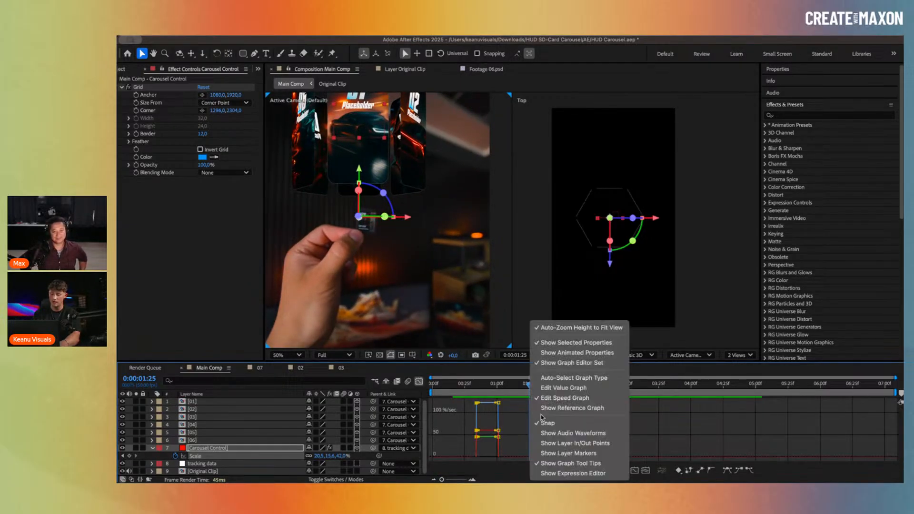
click(603, 387)
right_click(579, 419)
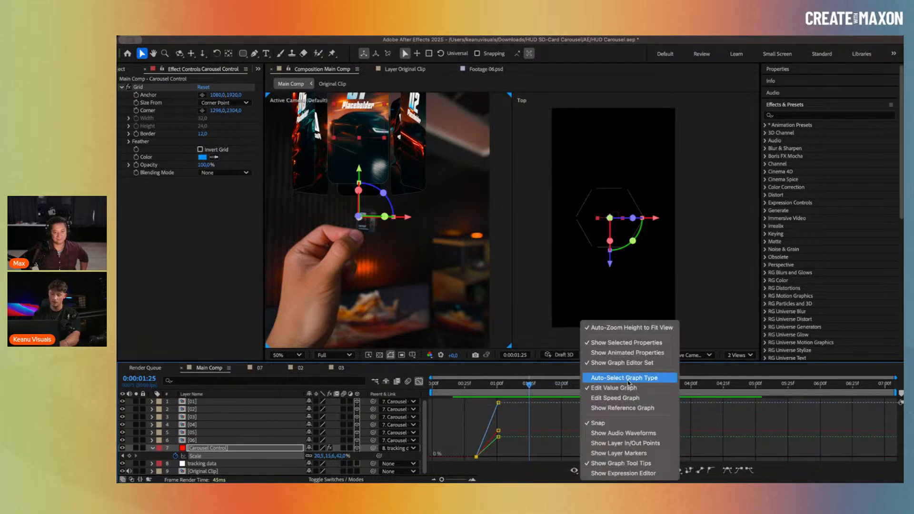
click(630, 397)
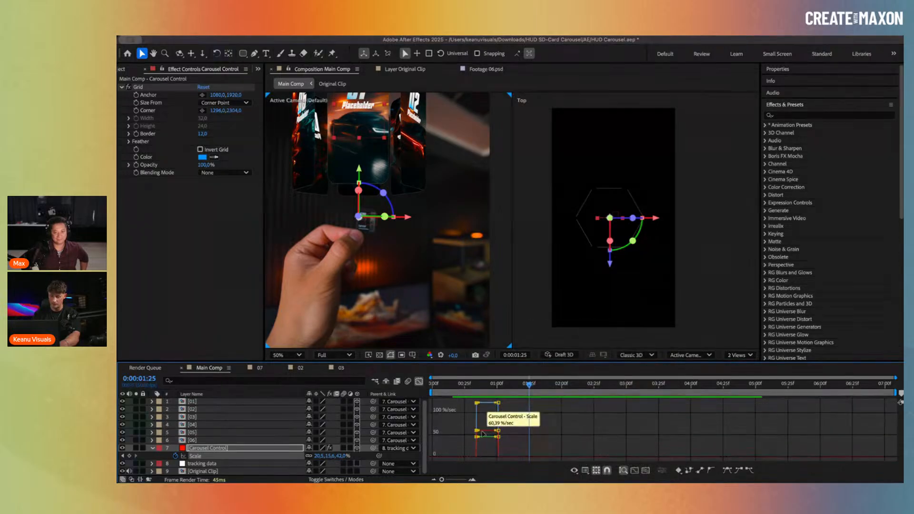
Step: Apply Easy Ease to both Scale keyframes of Carousel Control and preview the animation in the layer timeline
mouse_move(482, 452)
drag(483, 451, 460, 461)
click(418, 382)
key(space)
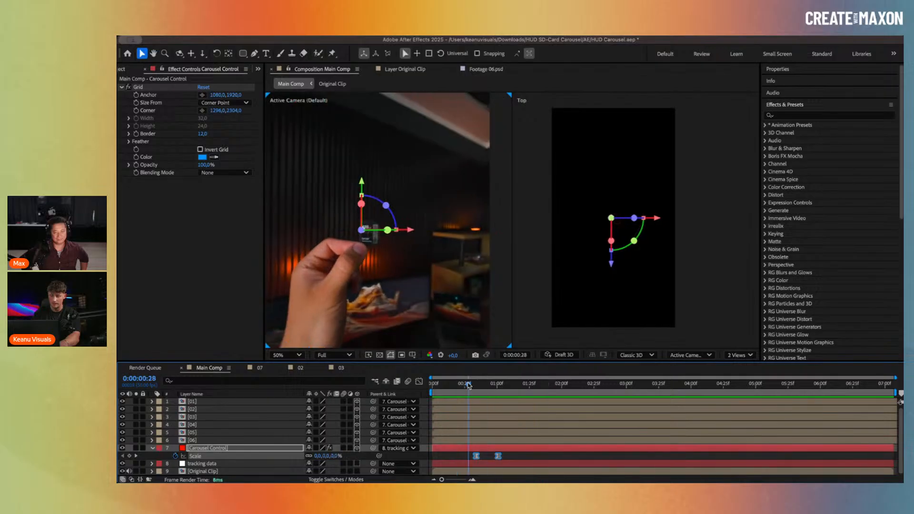
Step: Add a Y Rotation keyframe at 0° to Carousel Control at 0:00:01:48
drag(498, 384, 560, 383)
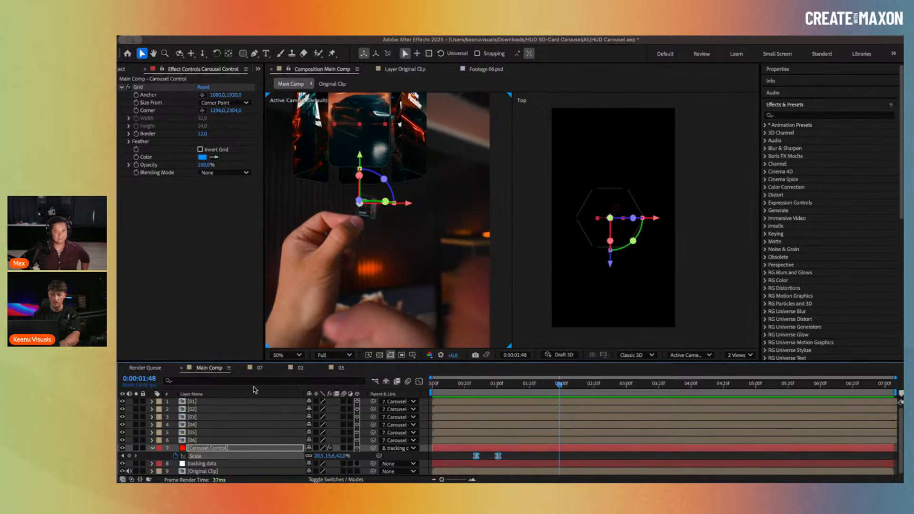
key(r)
scroll(205, 451, down, 1)
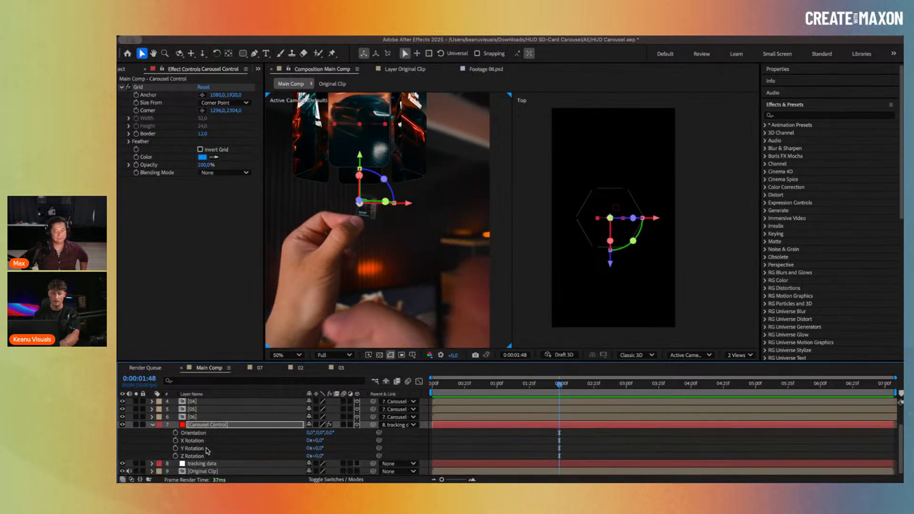
click(175, 449)
Step: At 0:00:02:11, set Carousel Control's Y Rotation to 117° and preview the turn
key(space)
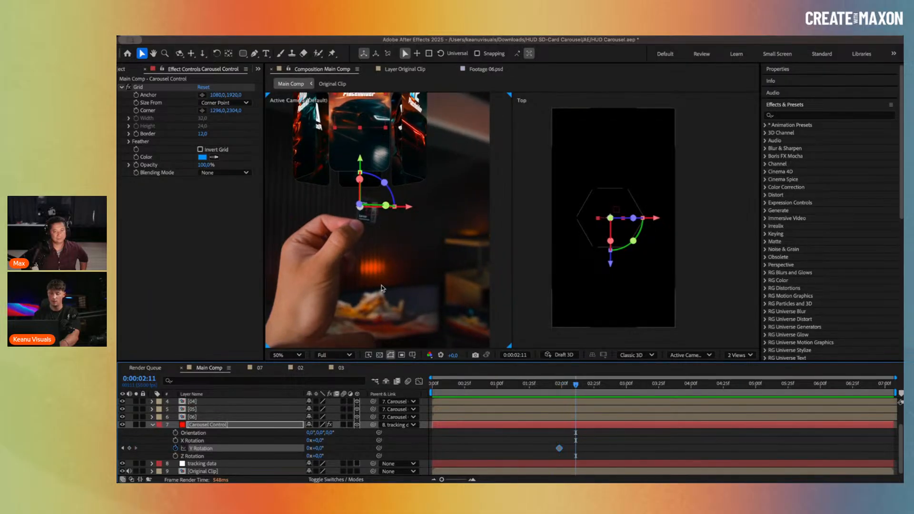
scroll(381, 285, down, 1)
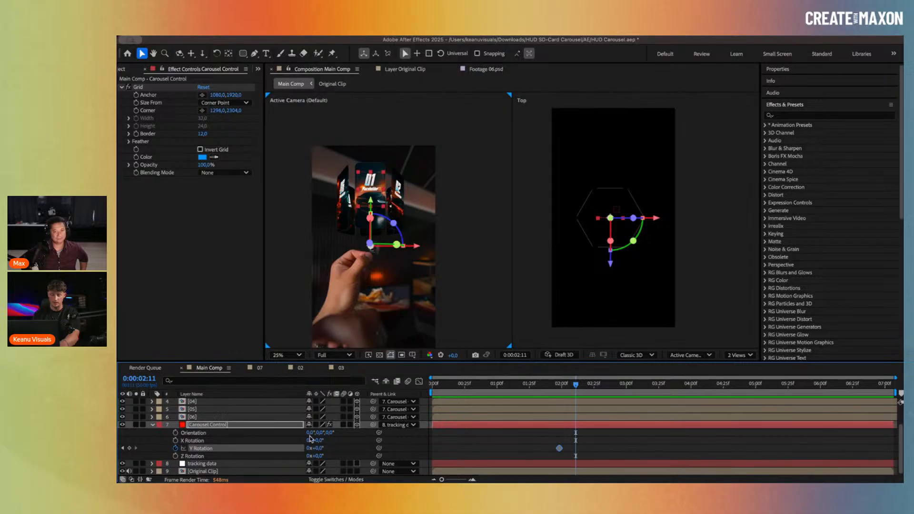
drag(318, 448, 327, 446)
drag(331, 445, 366, 440)
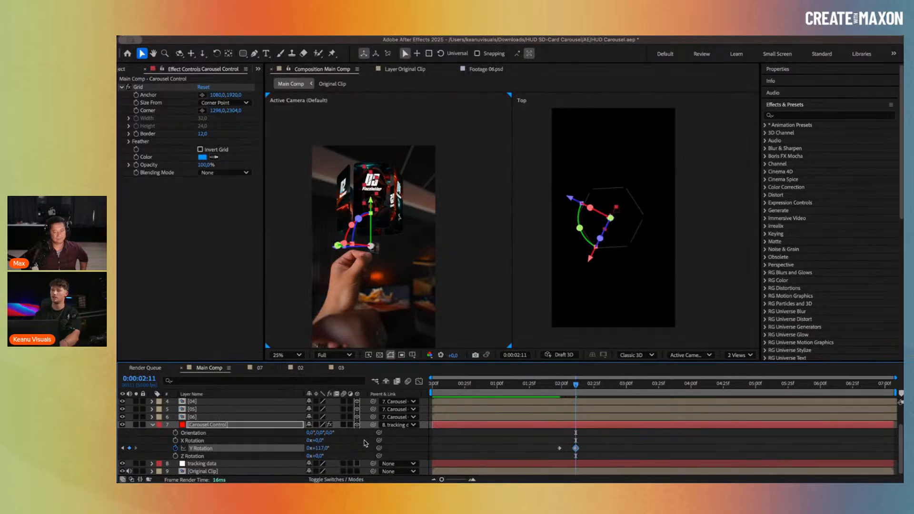
key(space)
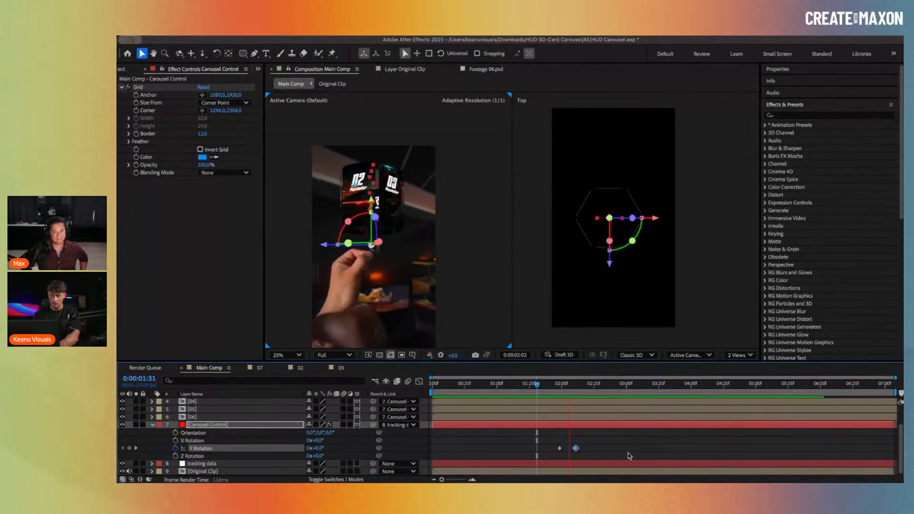
Step: Apply Easy Ease to both Y Rotation keyframes and preview the turn from 0:00:01:35
click(589, 444)
drag(589, 444, 556, 452)
key(F9)
click(543, 386)
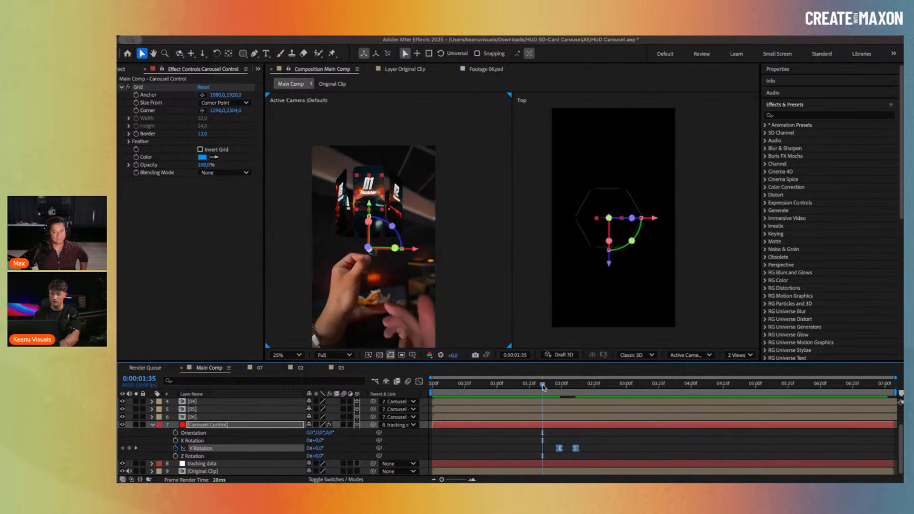
key(space)
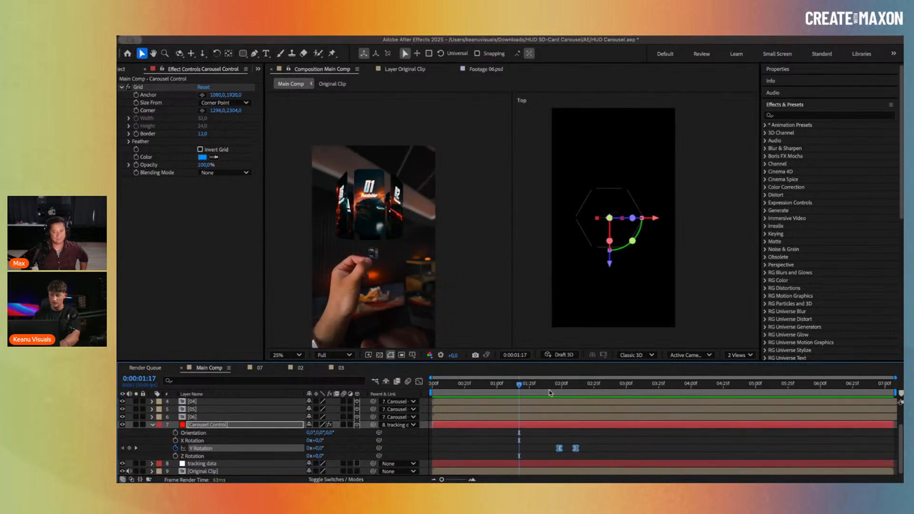
Step: Hold Carousel Control's Y Rotation at 117° with a keyframe at 0:00:03:07 and rotate it further at 0:00:03:25
click(637, 384)
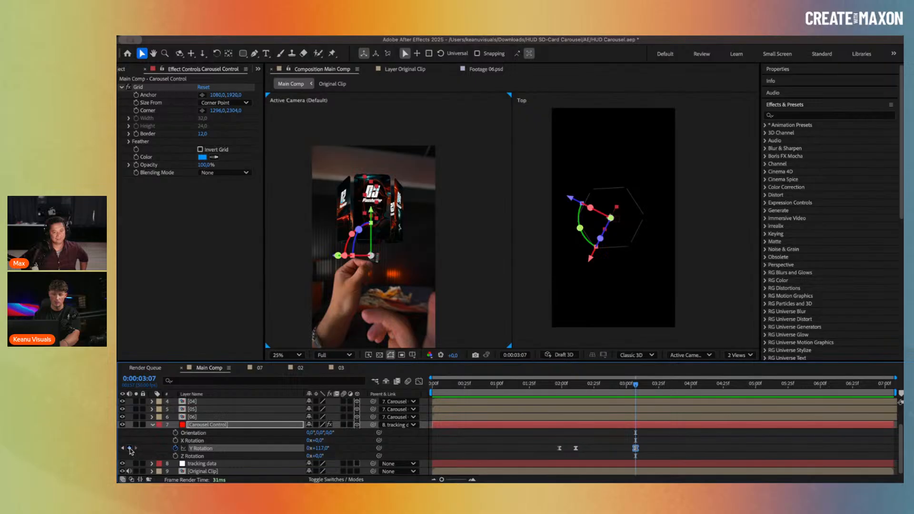
click(646, 385)
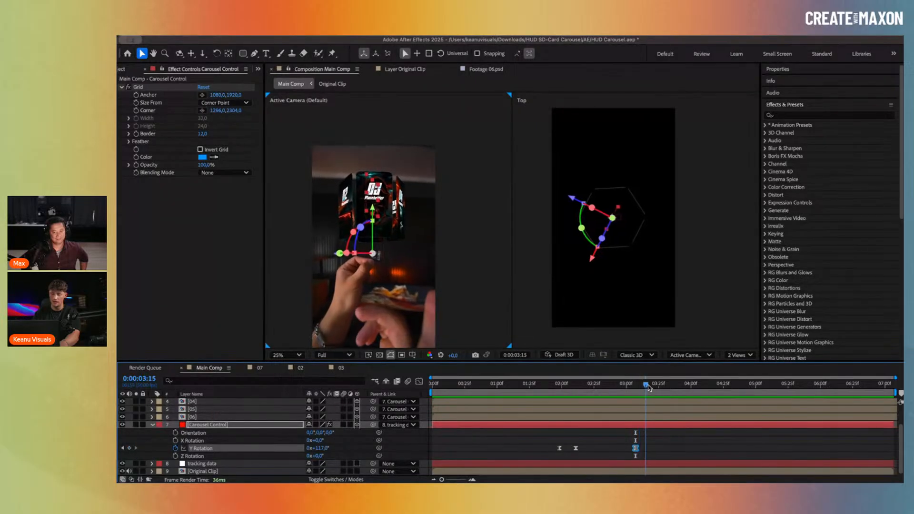
drag(648, 388, 663, 384)
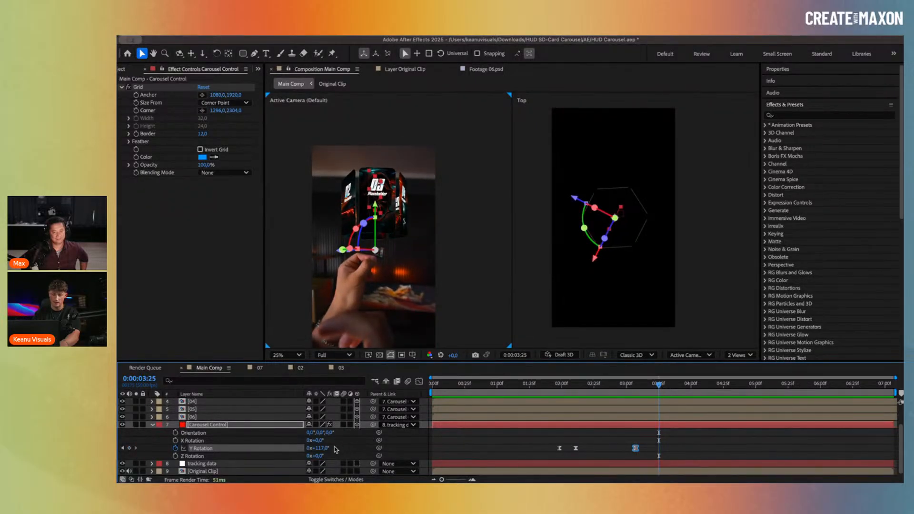
drag(322, 449, 375, 447)
Step: Check the second turn against the finger swipe and move its starting Y Rotation keyframe to about 0:00:03:11
click(614, 387)
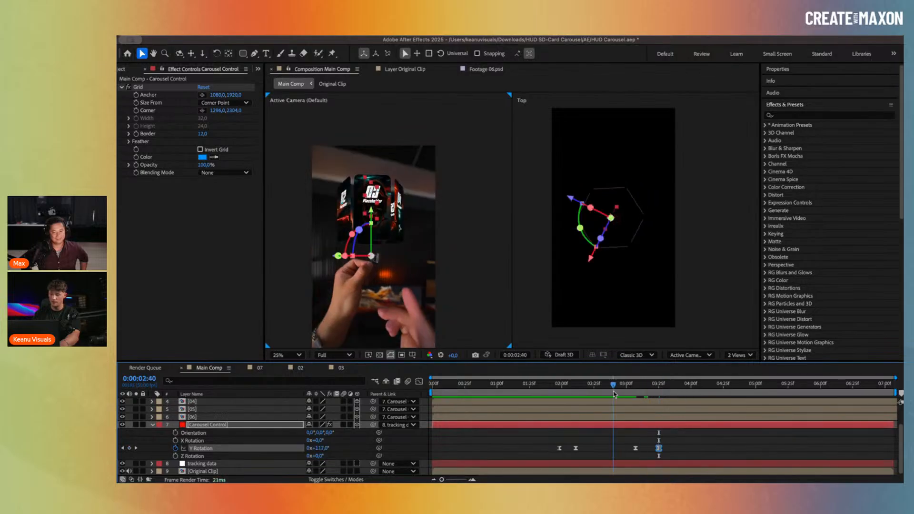
drag(614, 394, 641, 387)
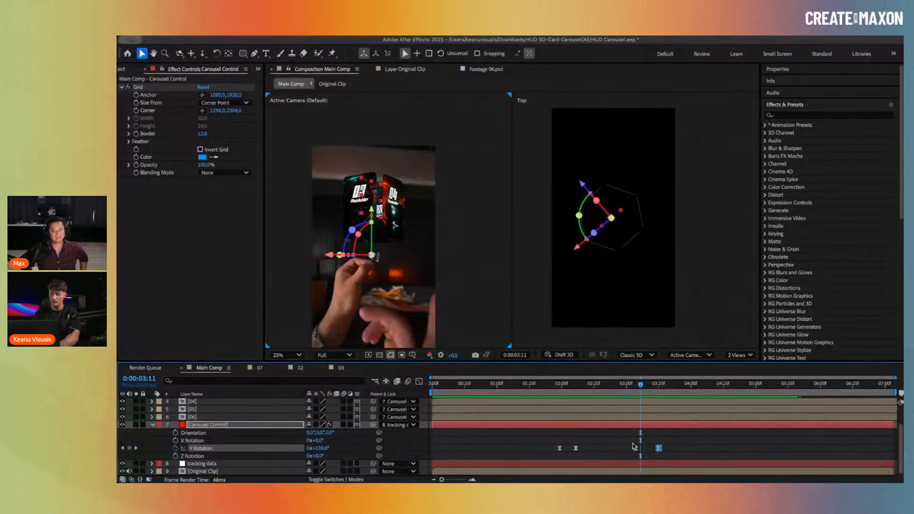
drag(632, 444, 640, 451)
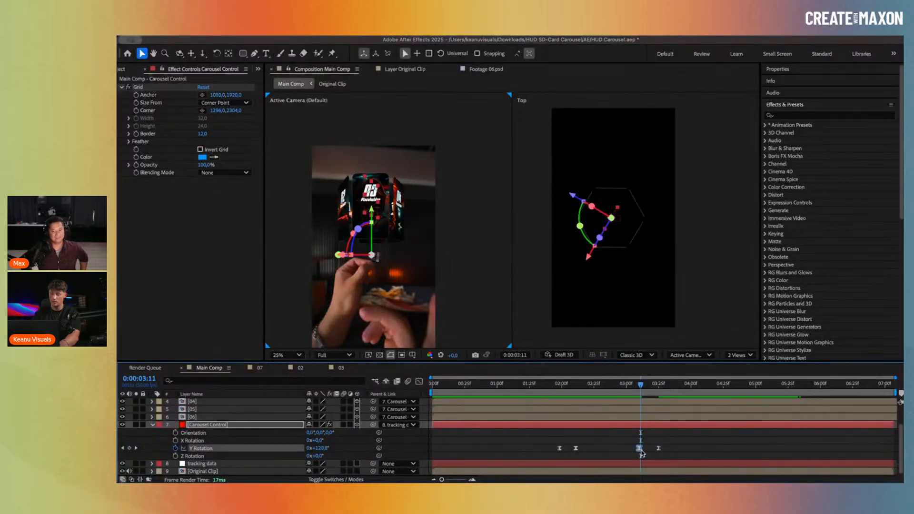
Step: In the speed graph, lengthen the Y Rotation keyframes' ease handles so both turns peak sharply in speed
click(420, 381)
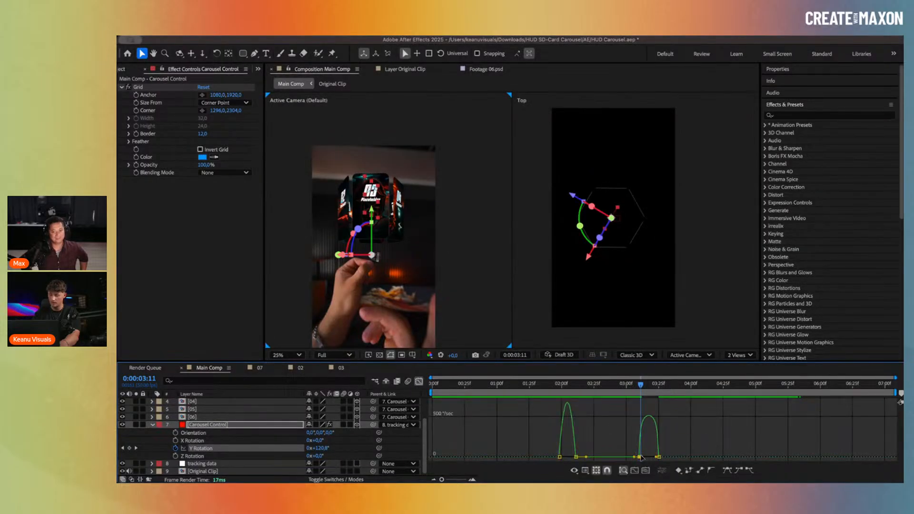
drag(642, 457, 652, 458)
click(560, 457)
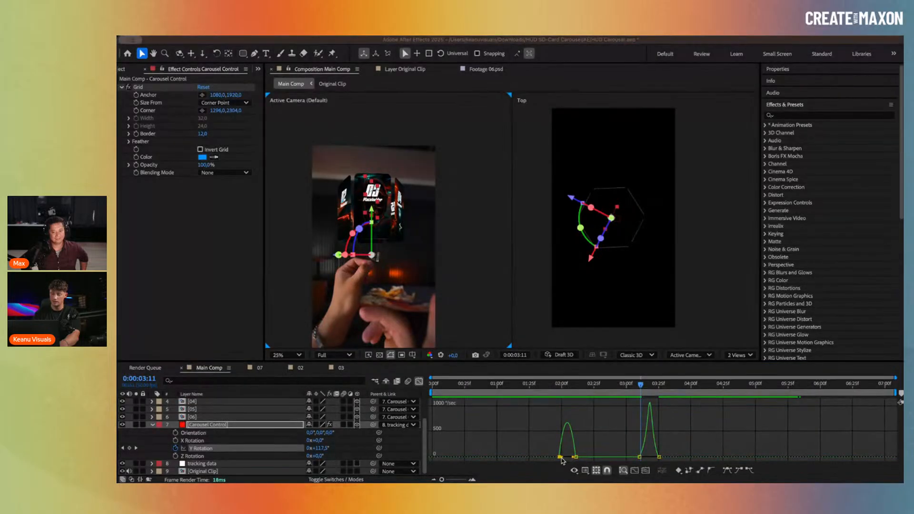
click(564, 447)
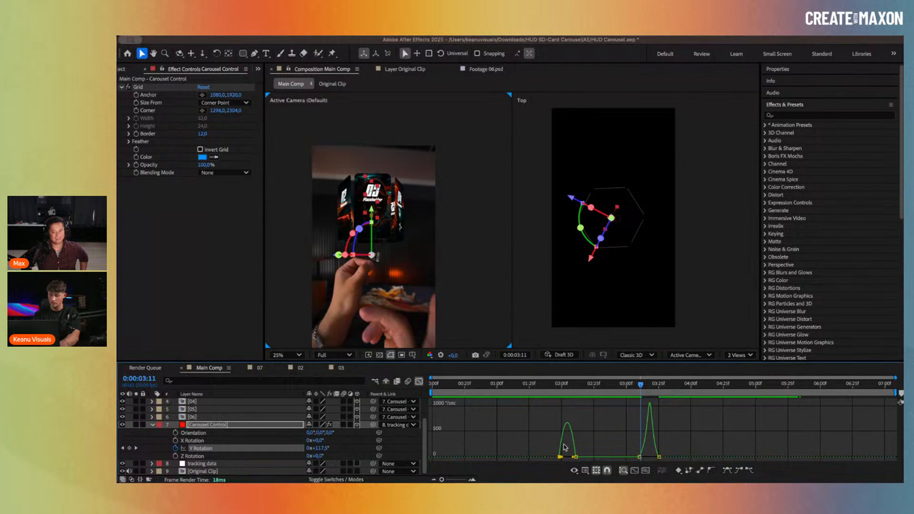
key(equal)
key(equal)
scroll(540, 444, left, 5)
scroll(541, 446, left, 5)
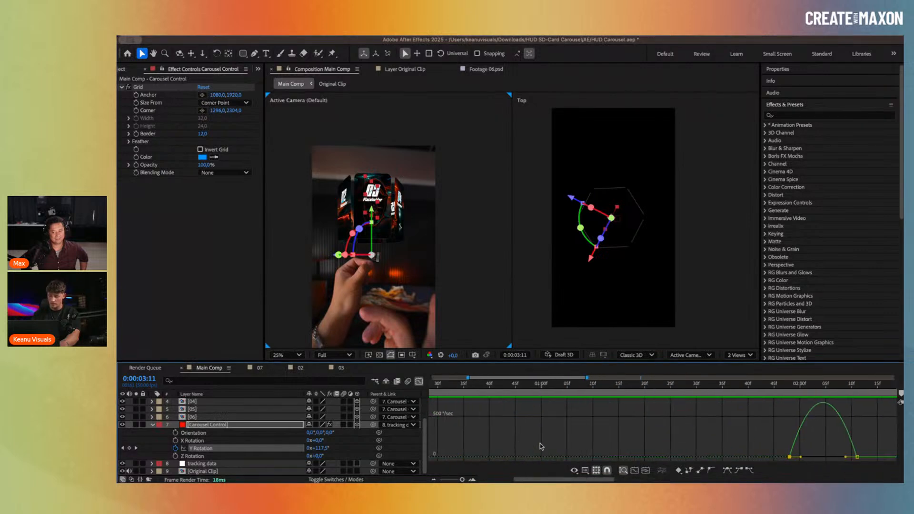
drag(801, 457, 837, 456)
Step: Return to the layer timeline, preview the scale-up and both carousel turns, and collapse Carousel Control's properties
click(727, 384)
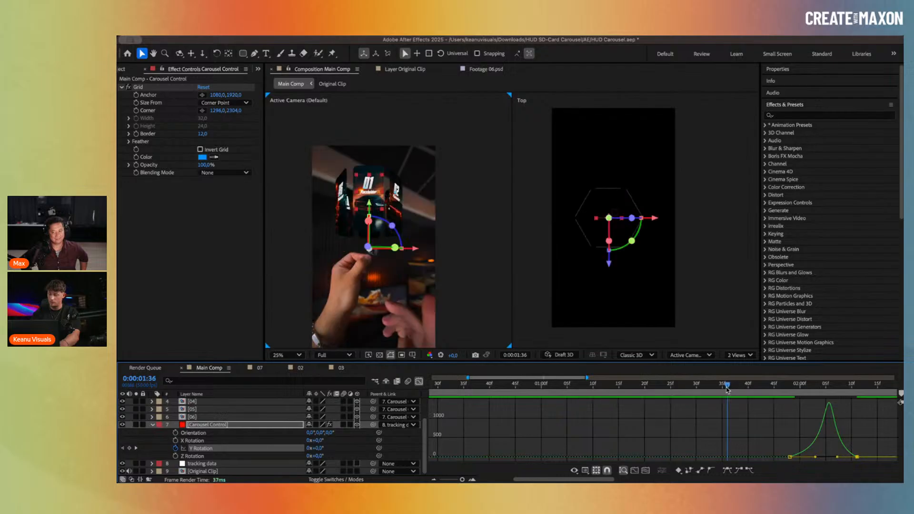
click(419, 382)
key(space)
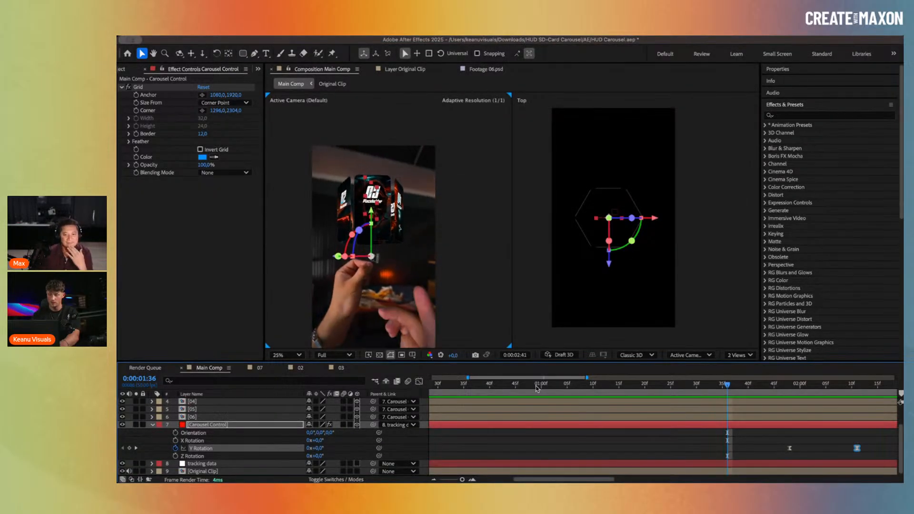
key(minus)
key(minus)
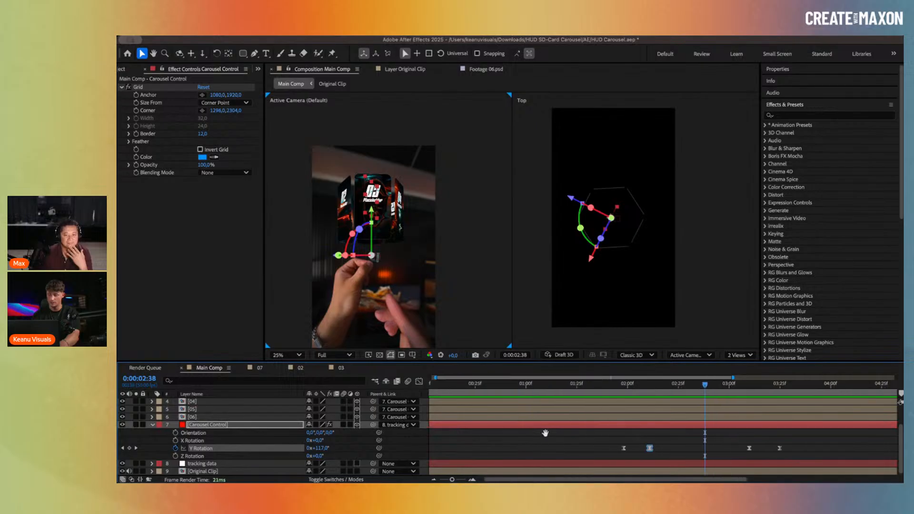
key(space)
key(space)
key(space)
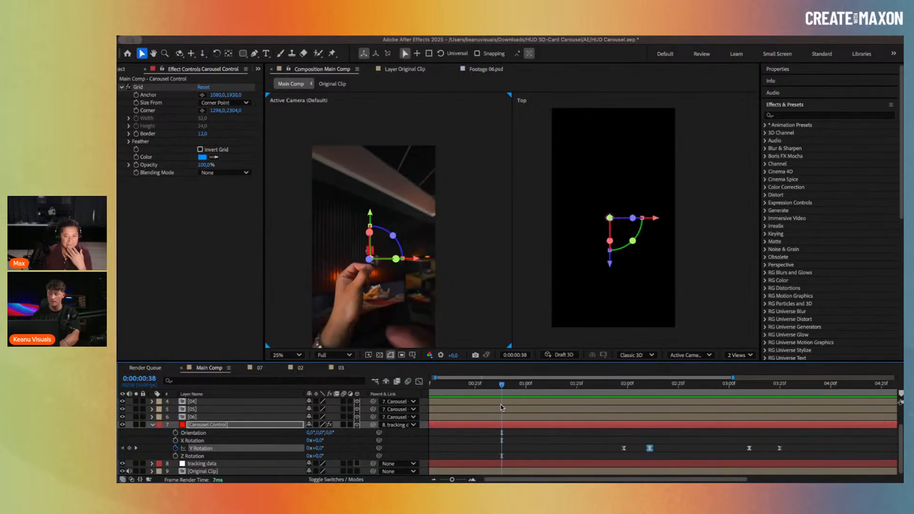
click(153, 425)
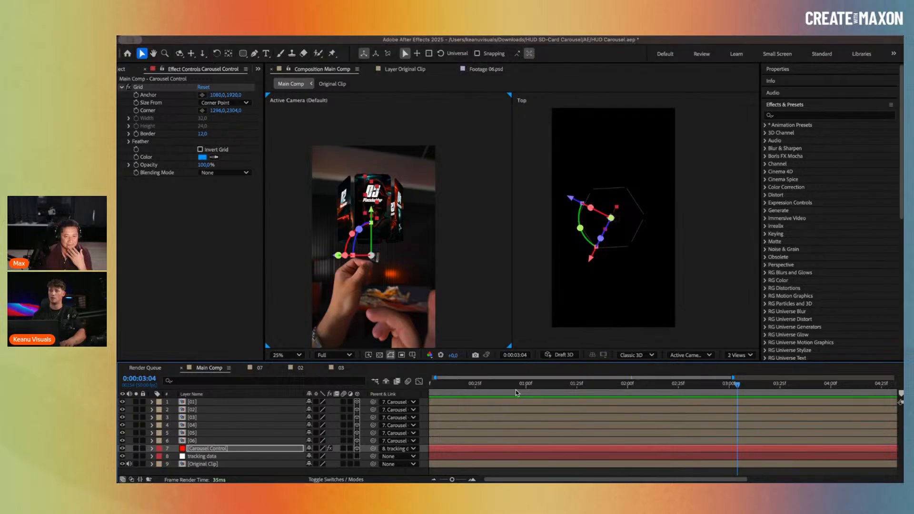
Step: Preview the carousel's scale-up and turns from the start of the composition
drag(464, 388, 454, 387)
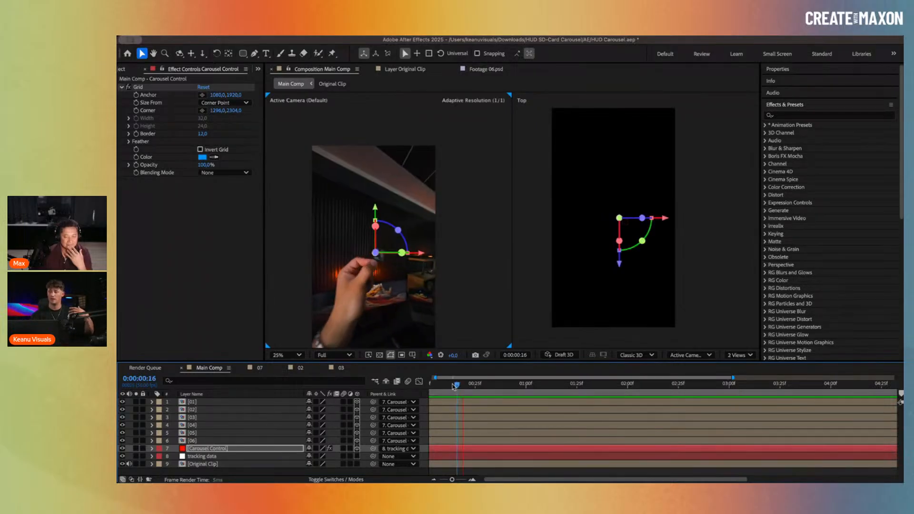
click(270, 434)
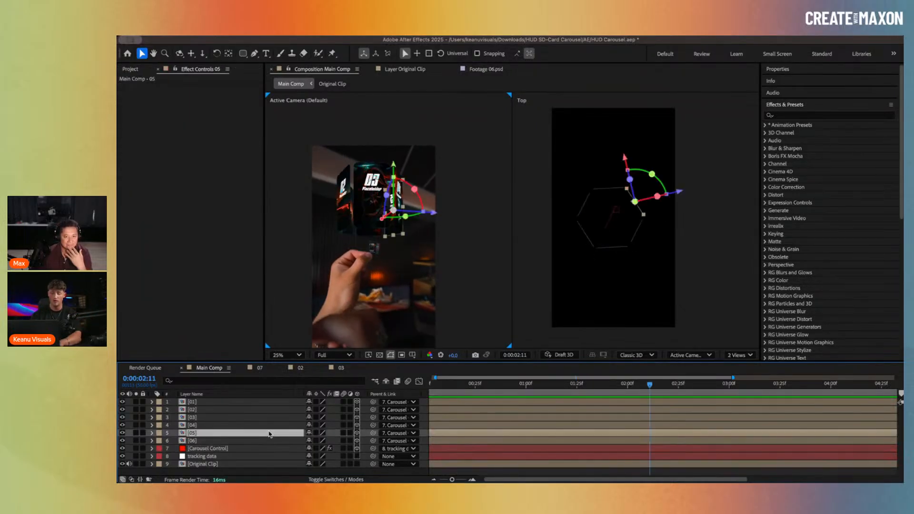
key(Home)
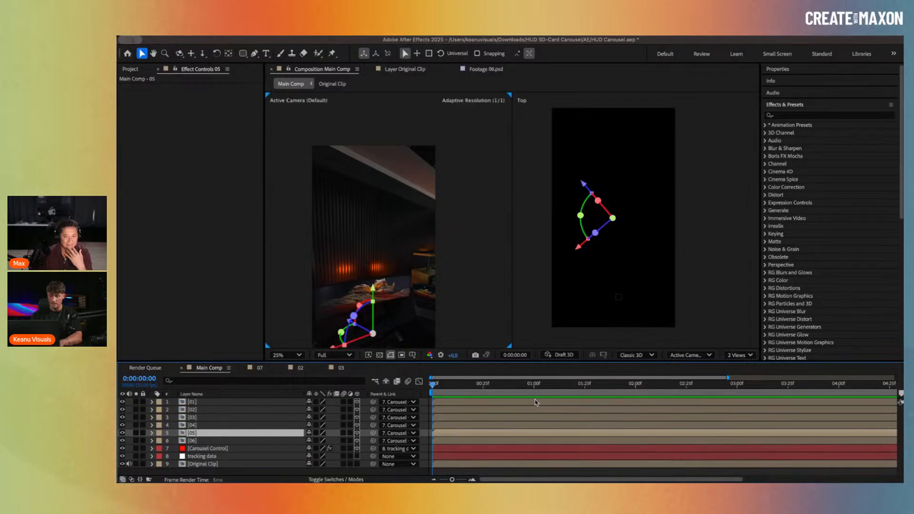
key(space)
Step: Enable motion blur on card layers 01 to 06 and for the whole composition
click(224, 410)
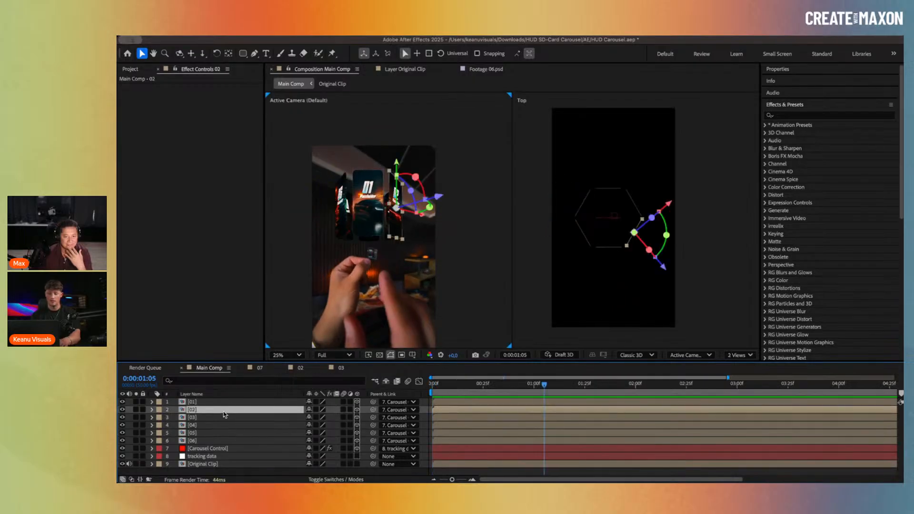
click(201, 442)
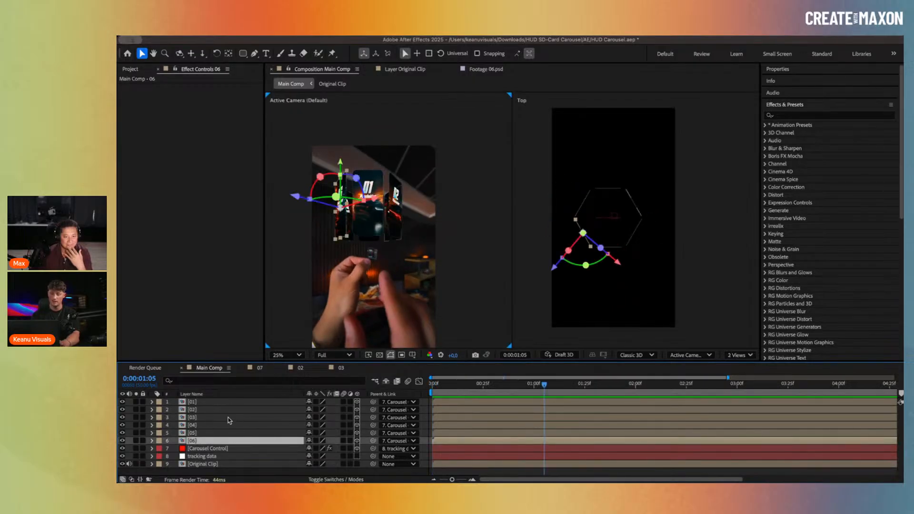
shift+click(221, 403)
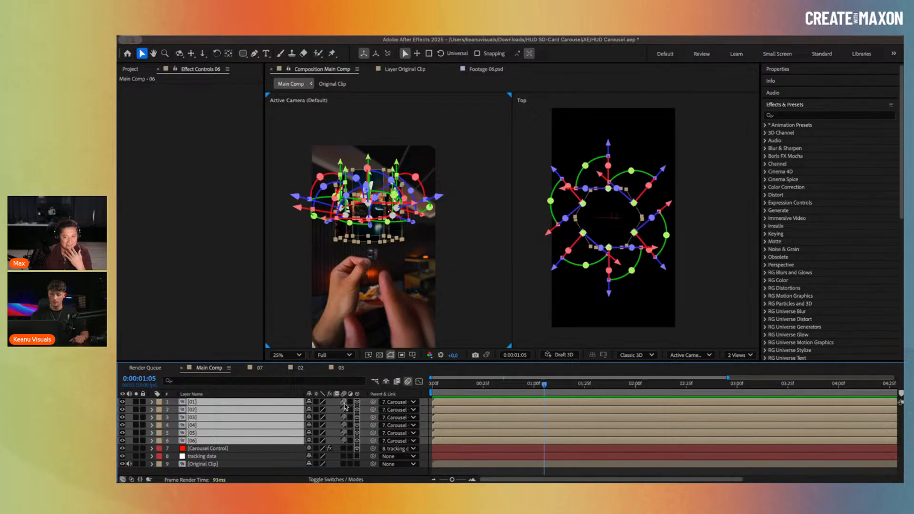
Step: Examine the cards close up mid-turn at 0:00:02:06, comparing them with composition motion blur off and on
scroll(443, 279, up, 4)
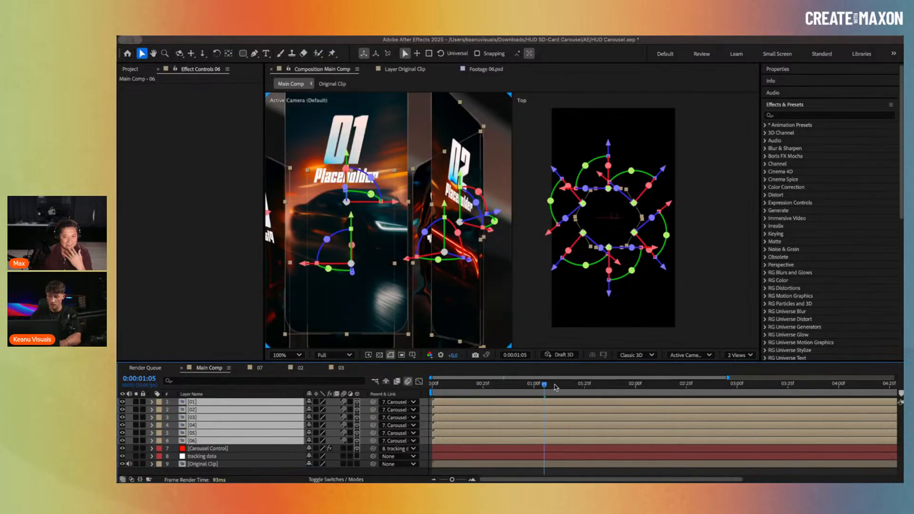
drag(555, 387, 649, 386)
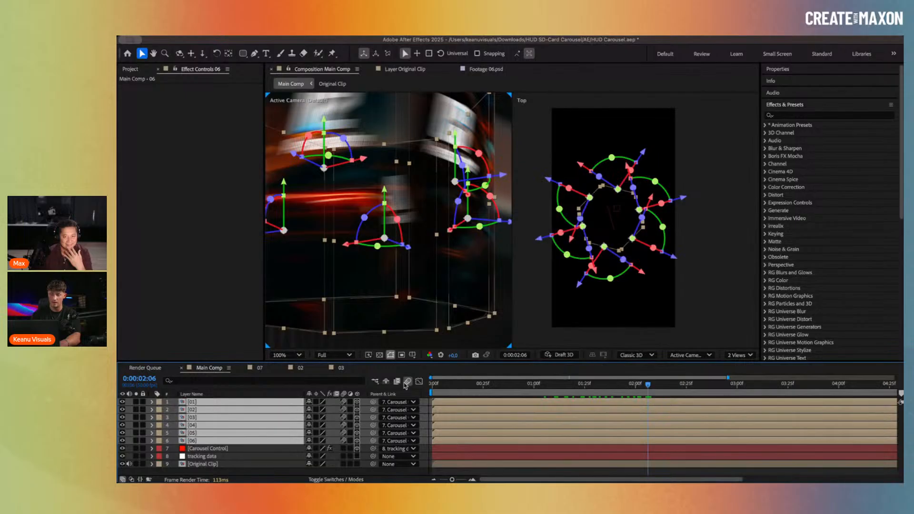
click(408, 381)
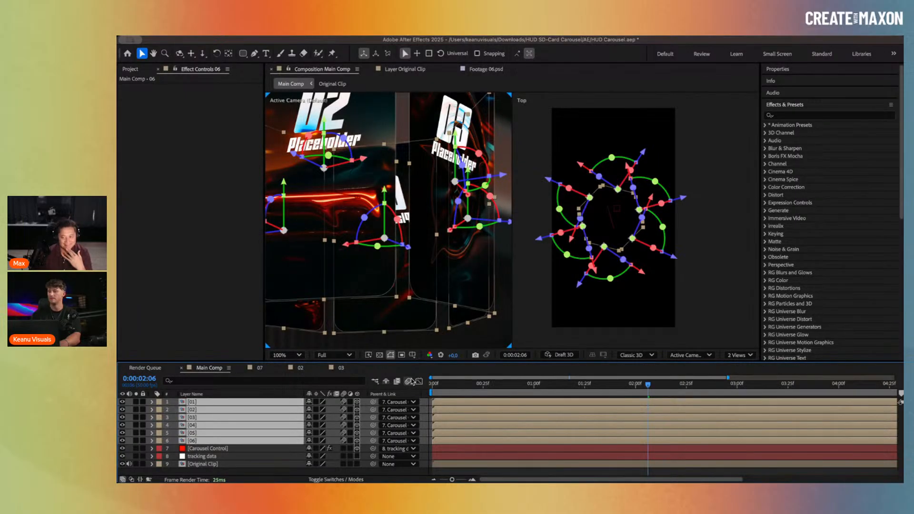
click(410, 380)
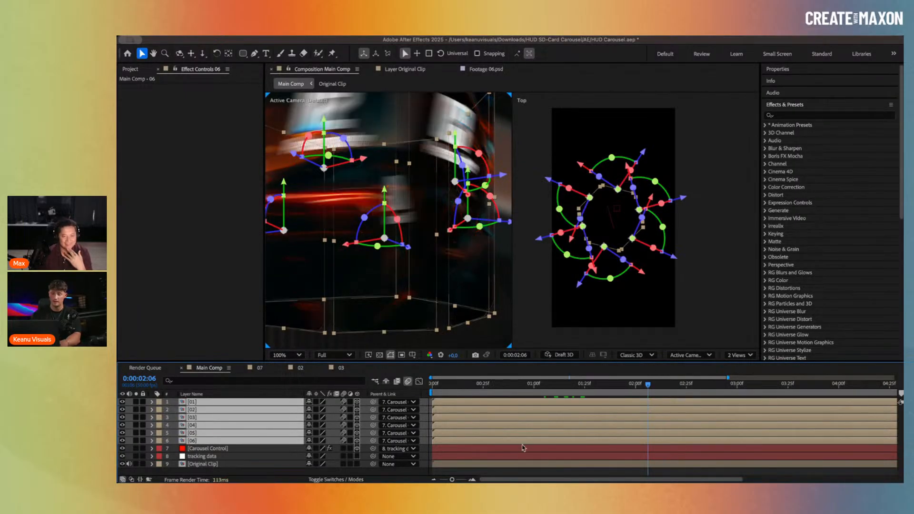
Step: Preview the motion-blurred carousel and change the viewer to 1 View of the Active Camera, fitted to the available space
scroll(524, 447, down, 2)
scroll(432, 302, down, 3)
drag(433, 305, 428, 196)
key(space)
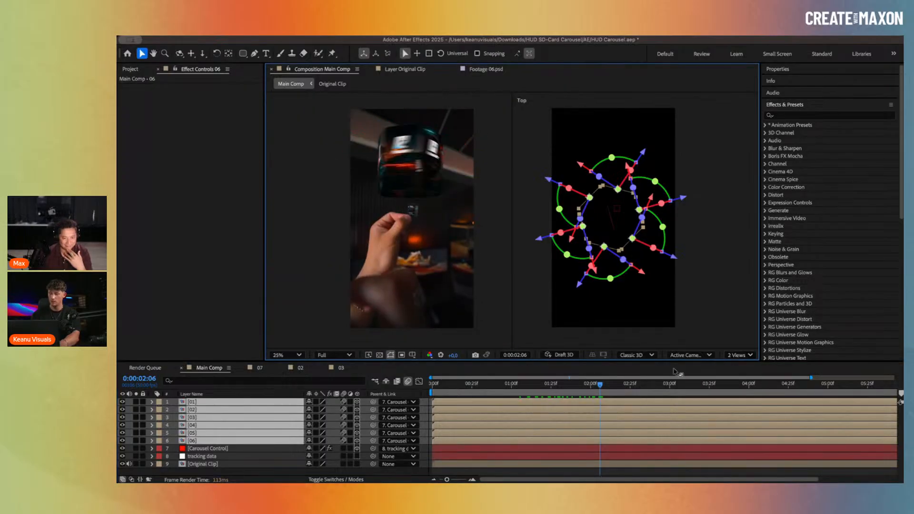
click(739, 355)
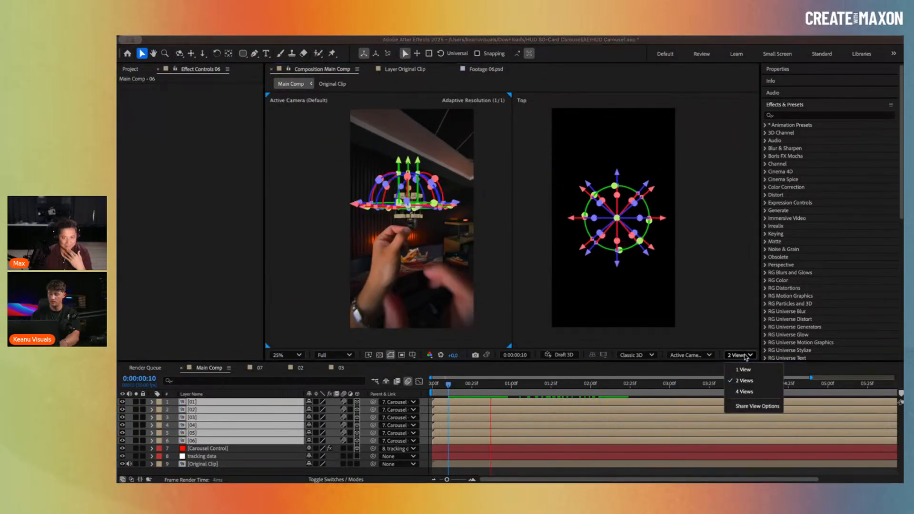
click(738, 364)
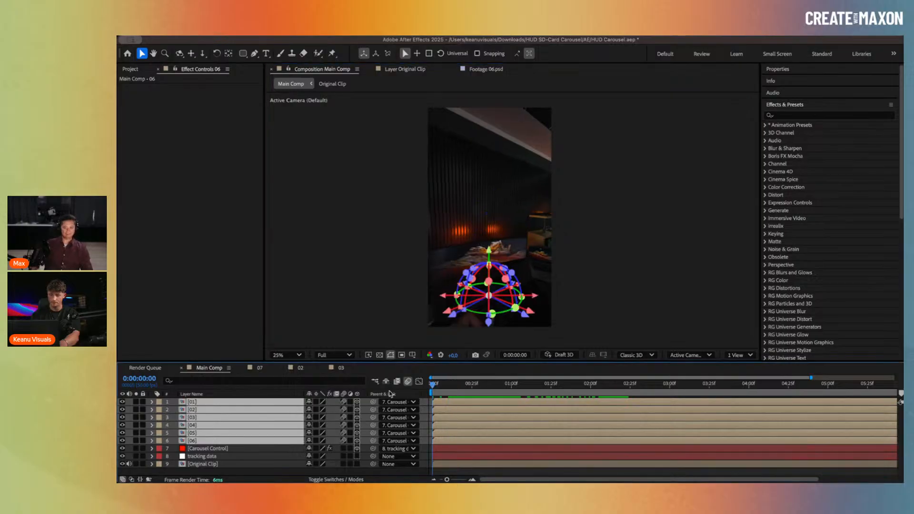
click(287, 355)
click(294, 173)
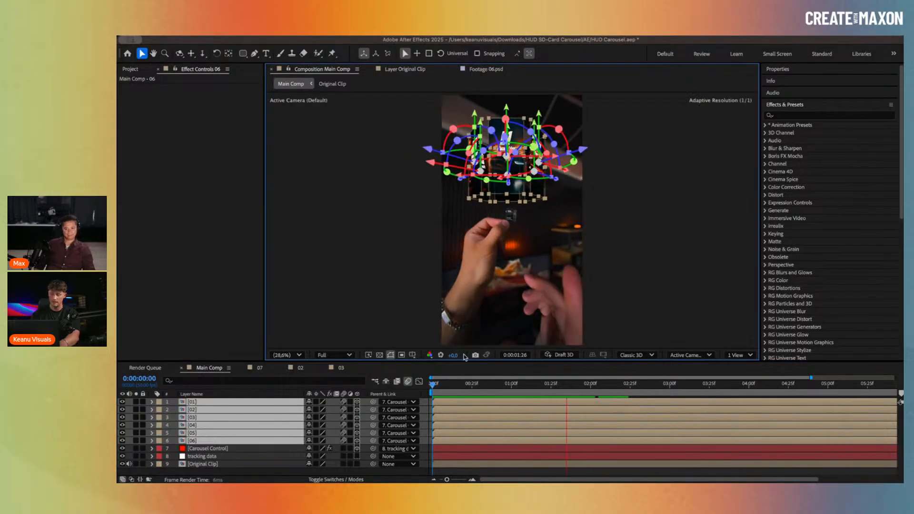
Step: Hide the Carousel Control layer at the first turn and preview the animation across the full timeline
click(284, 451)
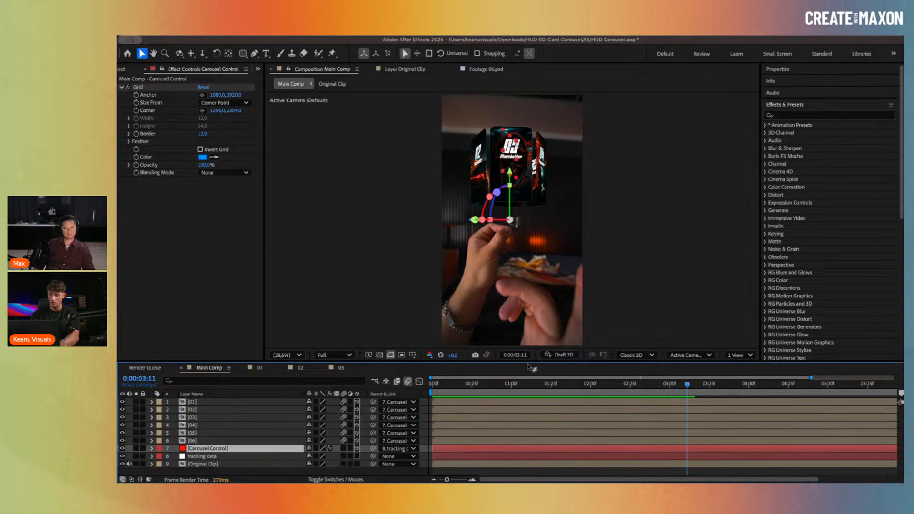
drag(518, 384, 601, 375)
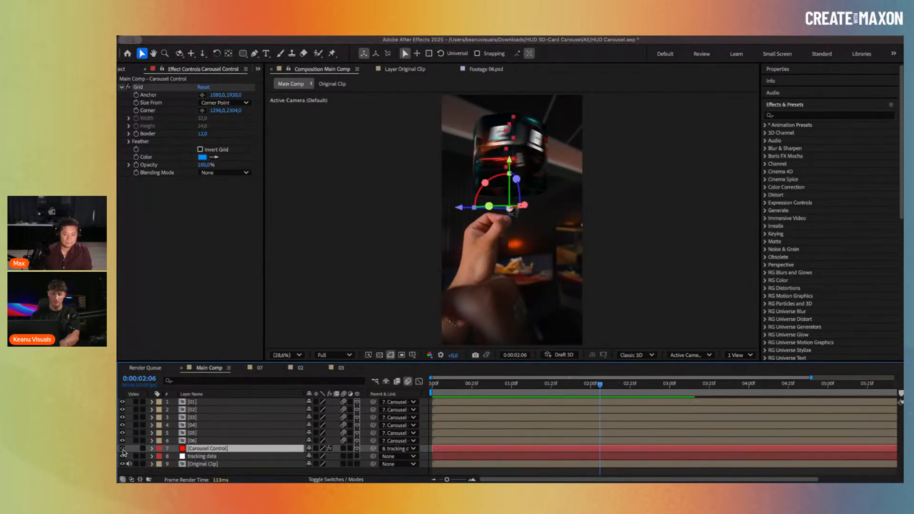
key(space)
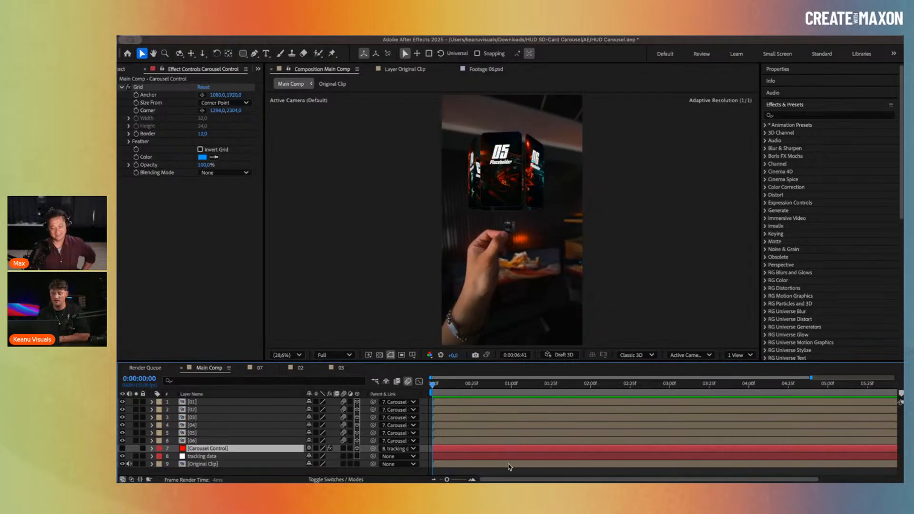
scroll(539, 420, down, 2)
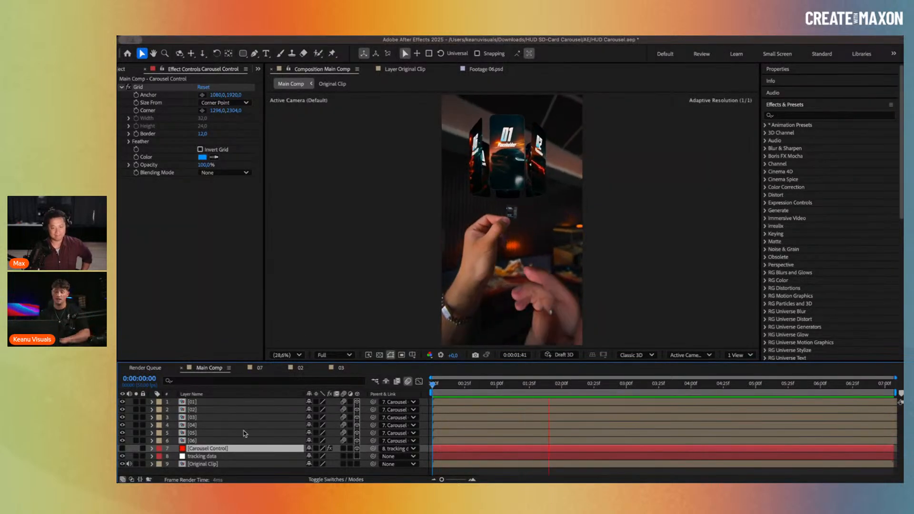
Step: Set the opacity of card layers 01 to 06 to 90%, then show only the keyframed properties and deselect all layers
click(223, 441)
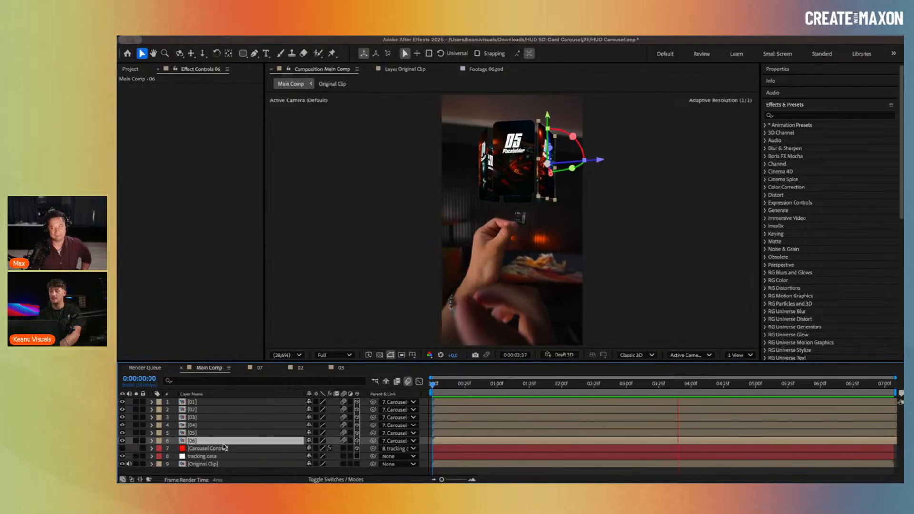
key(space)
shift+click(233, 403)
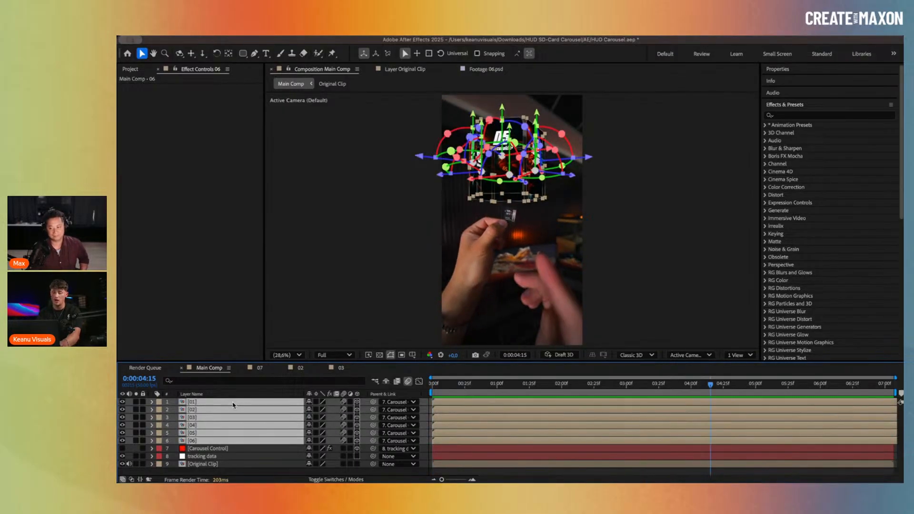
key(t)
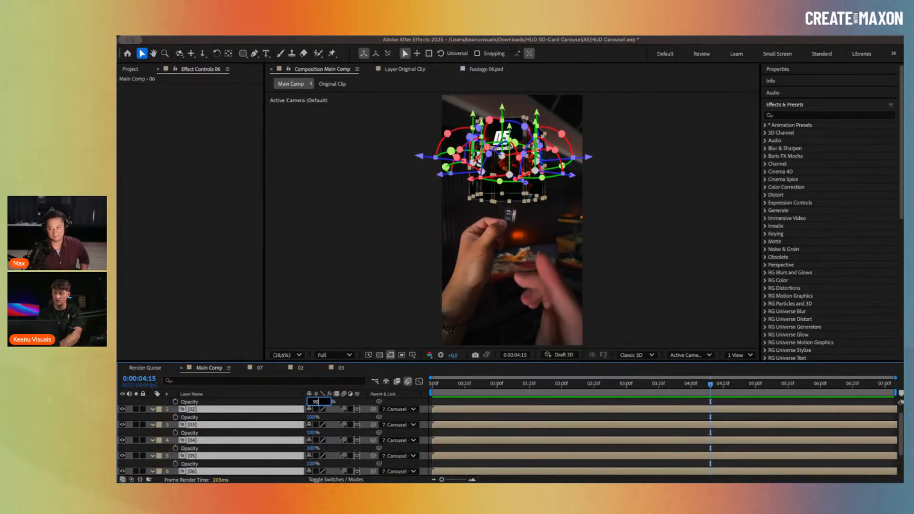
text(90)
key(Return)
key(super+a)
key(u)
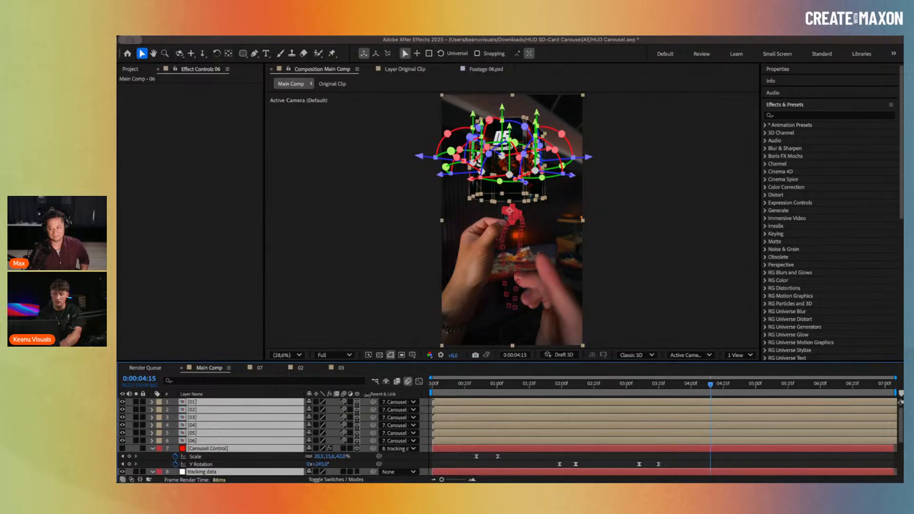
key(super+shift+a)
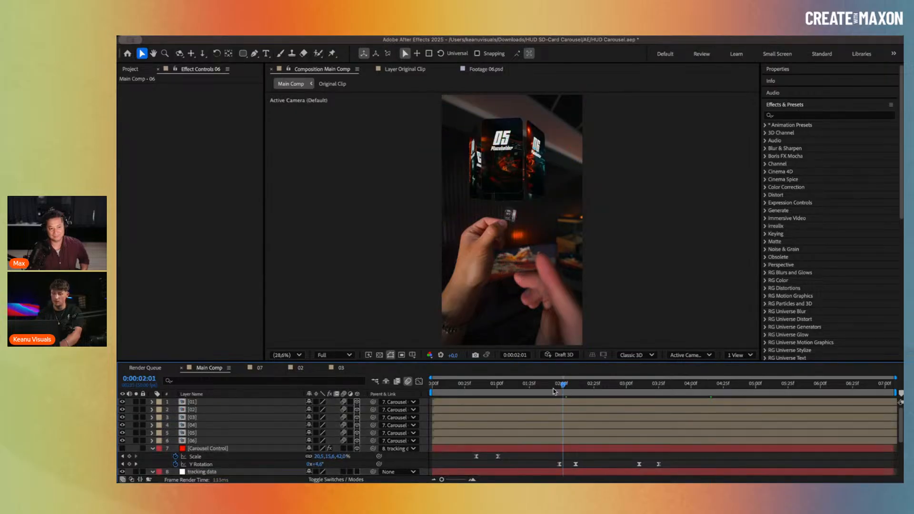
Step: Inspect the cards close up at 0:00:01:03 and lower the opacity of card layers 01 to 06 to 86%
drag(554, 389, 501, 386)
scroll(509, 132, up, 8)
scroll(509, 132, down, 2)
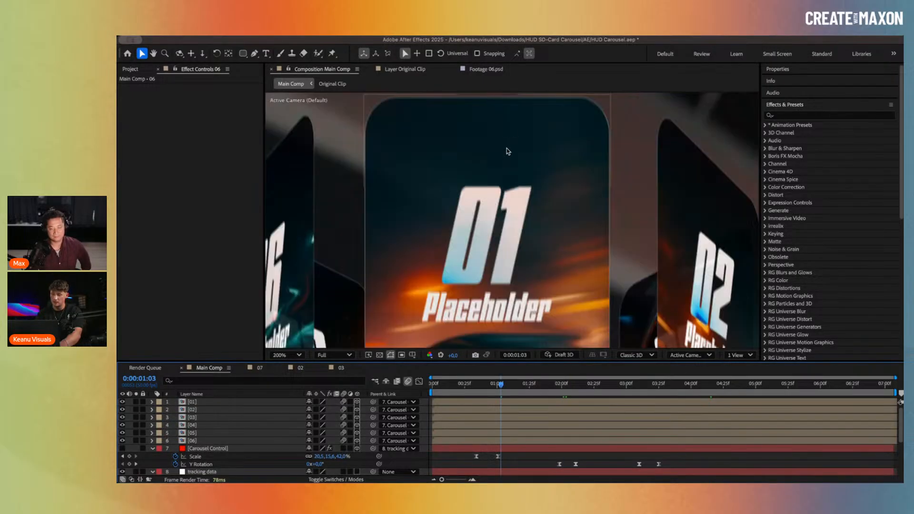
click(194, 441)
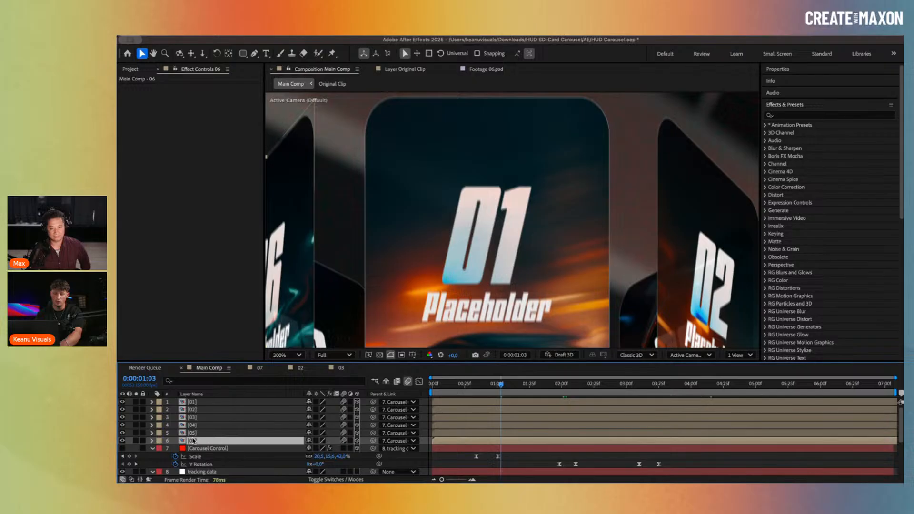
shift+click(206, 403)
key(t)
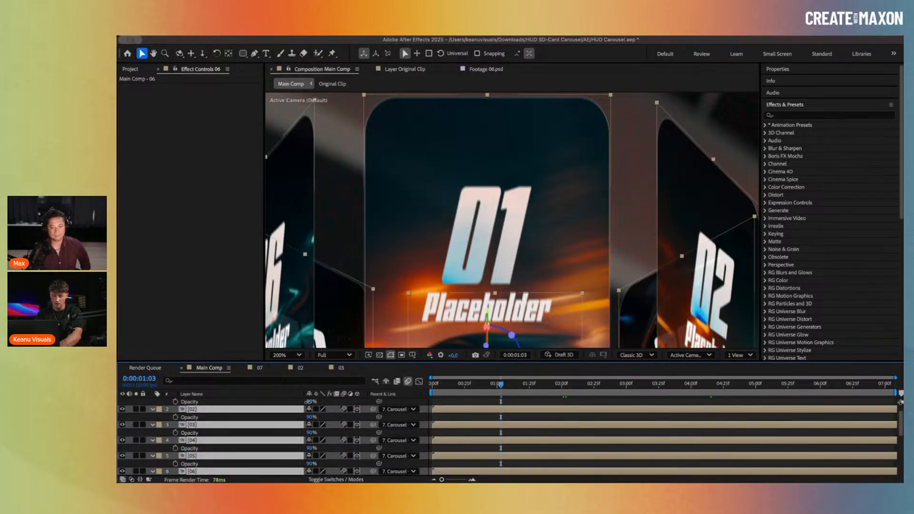
mouse_move(309, 401)
mouse_down()
mouse_move(283, 402)
mouse_move(304, 401)
mouse_up()
scroll(440, 224, down, 2)
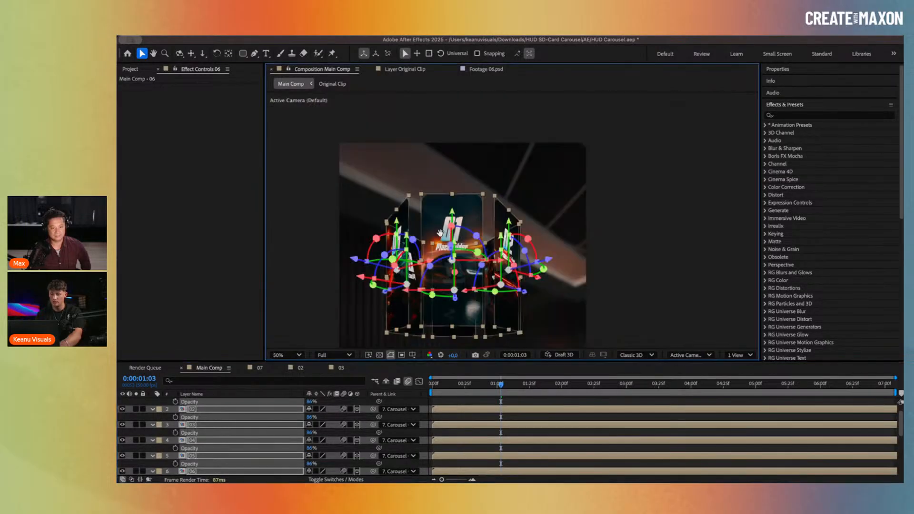
Step: Preview the semi-transparent carousel with its keyframed properties shown and fit the whole composition in the viewer
drag(441, 224, 440, 195)
key(space)
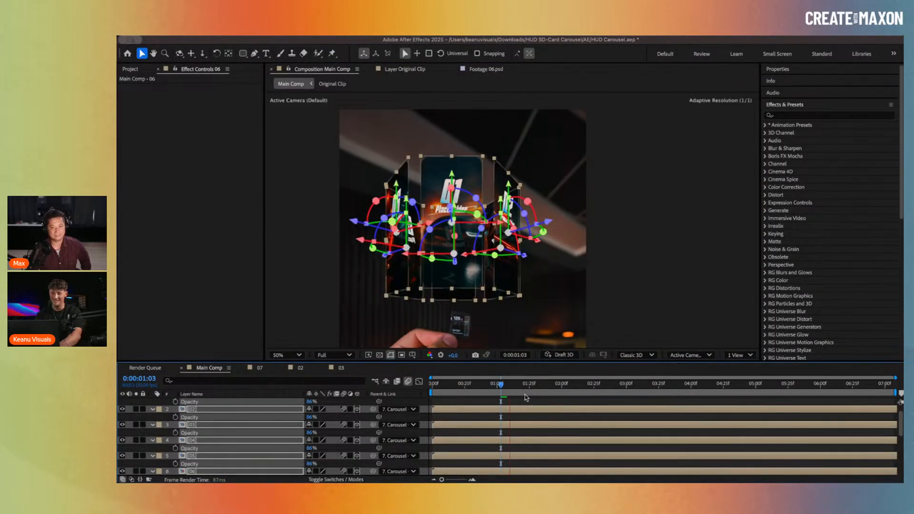
key(u)
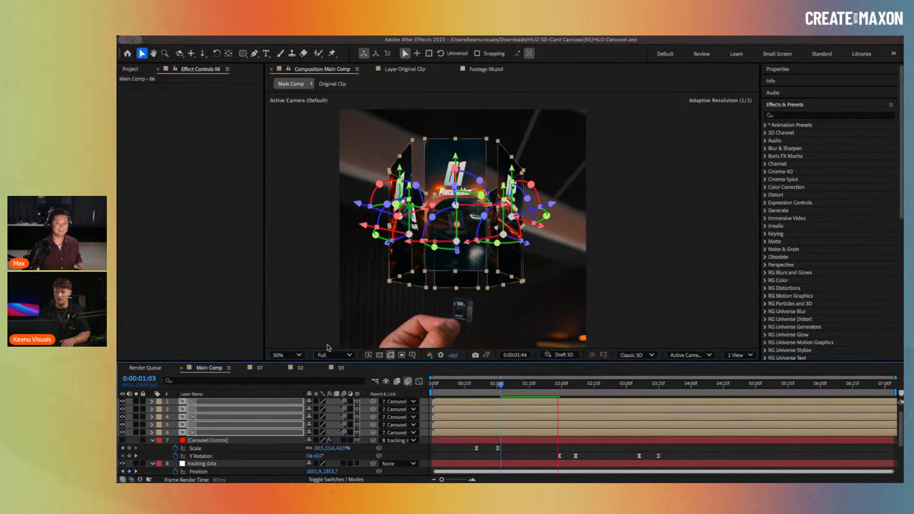
click(256, 456)
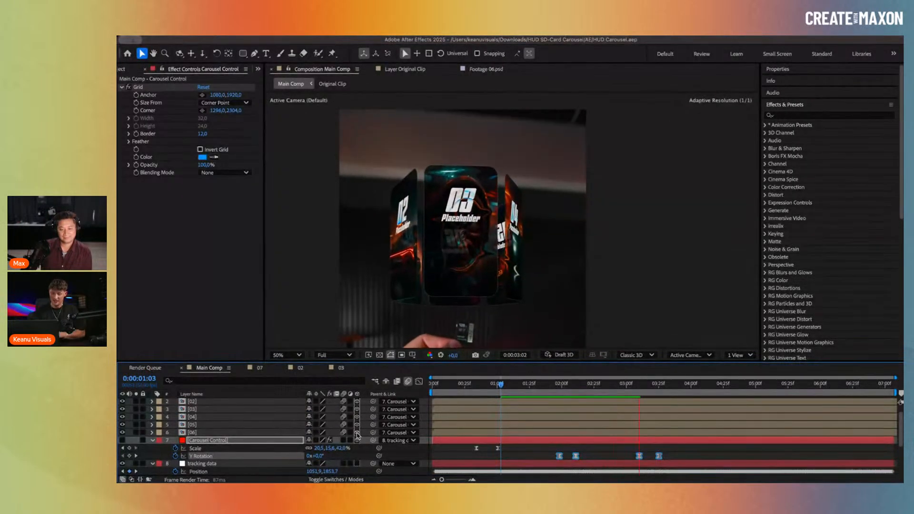
key(space)
key(space)
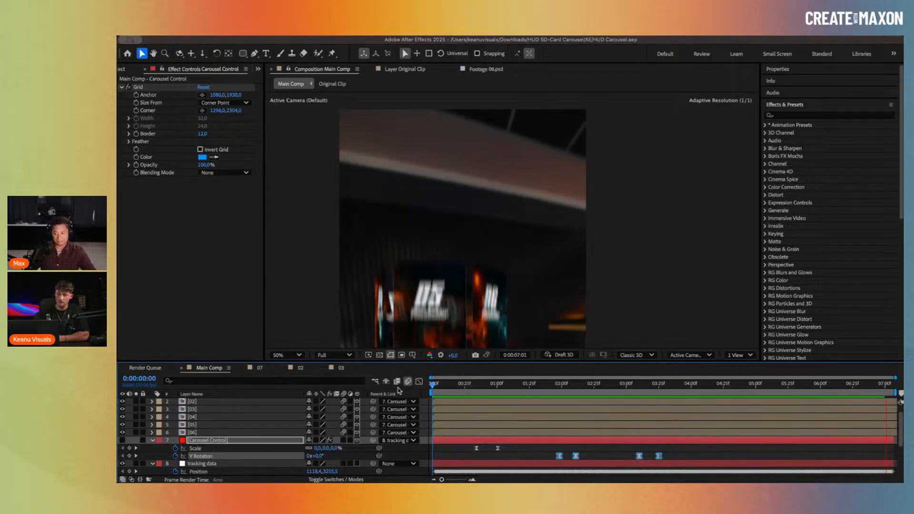
click(285, 354)
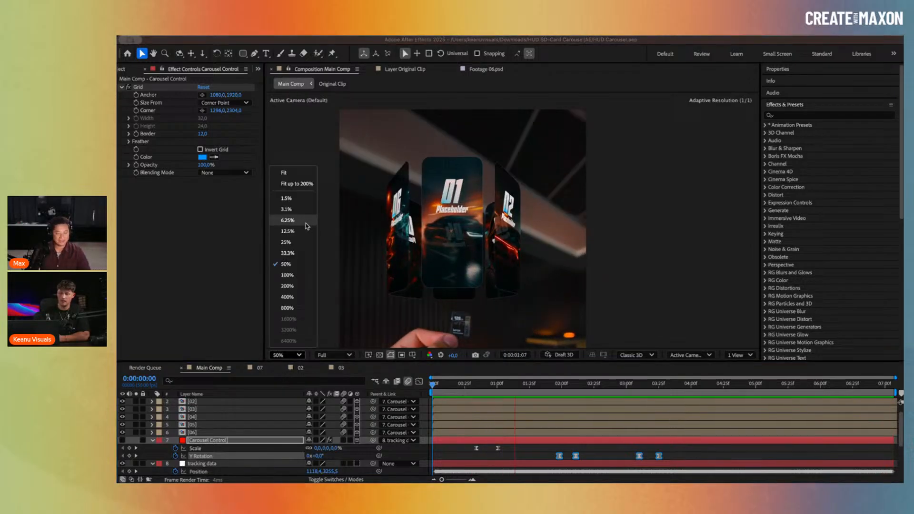
click(296, 172)
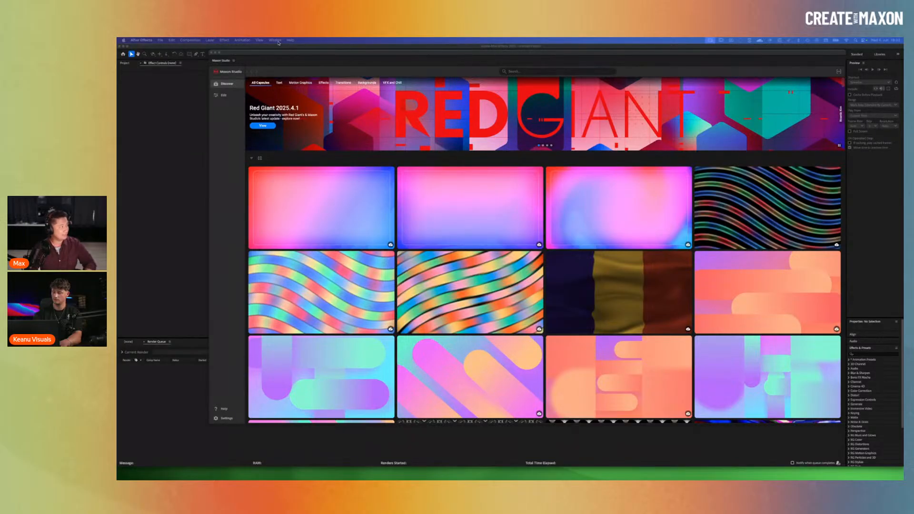
Step: Bring up Maxon Studio, show its Text capsules and dock its floating window alongside the Effect Controls
click(302, 57)
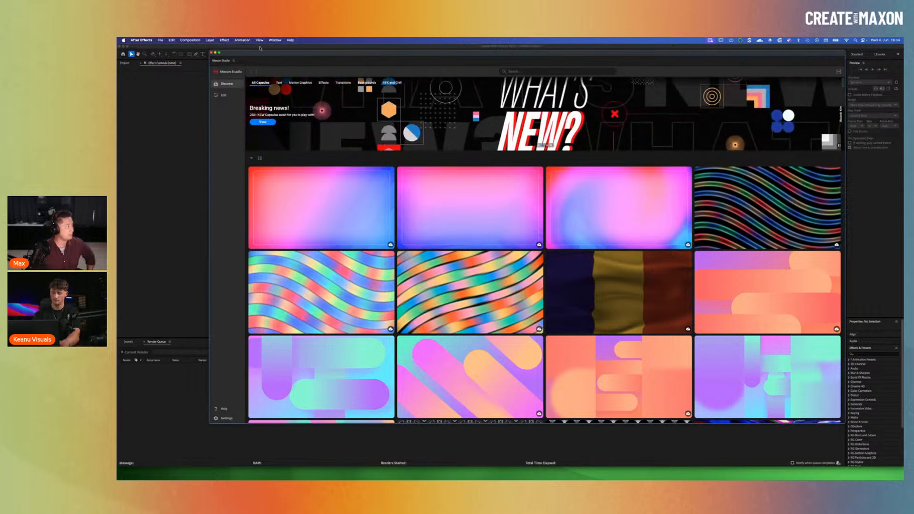
click(281, 41)
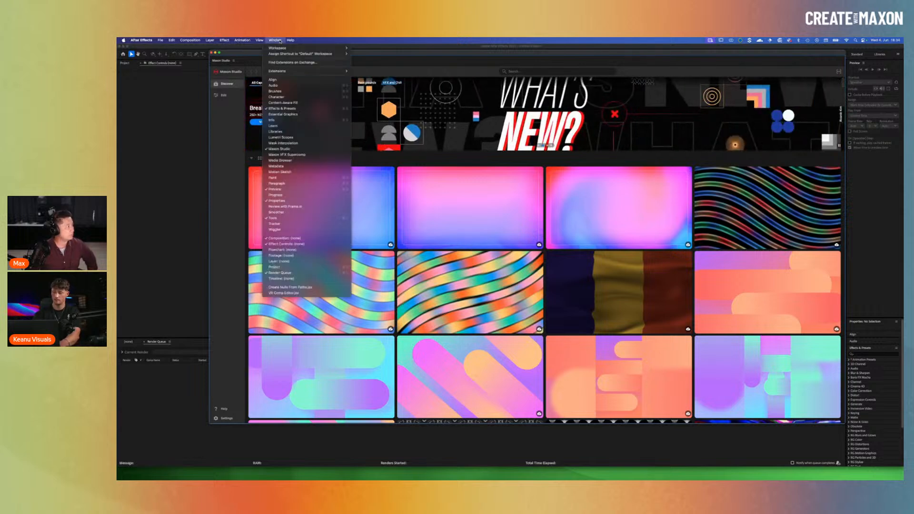
click(280, 149)
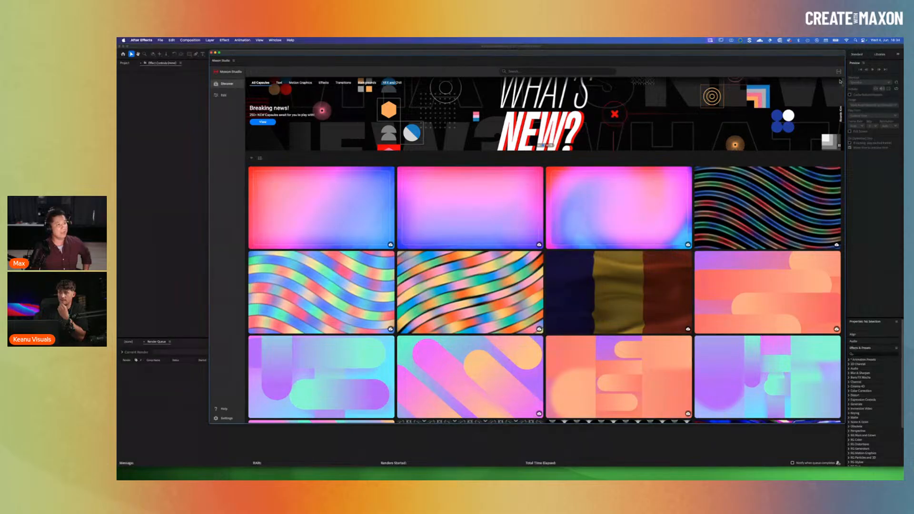
mouse_move(840, 81)
mouse_down()
mouse_move(842, 191)
mouse_move(846, 80)
mouse_up()
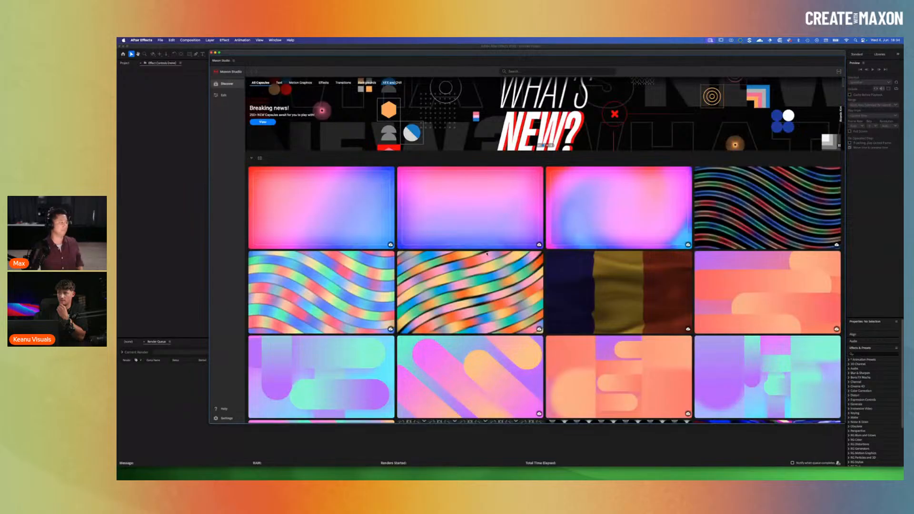
click(279, 83)
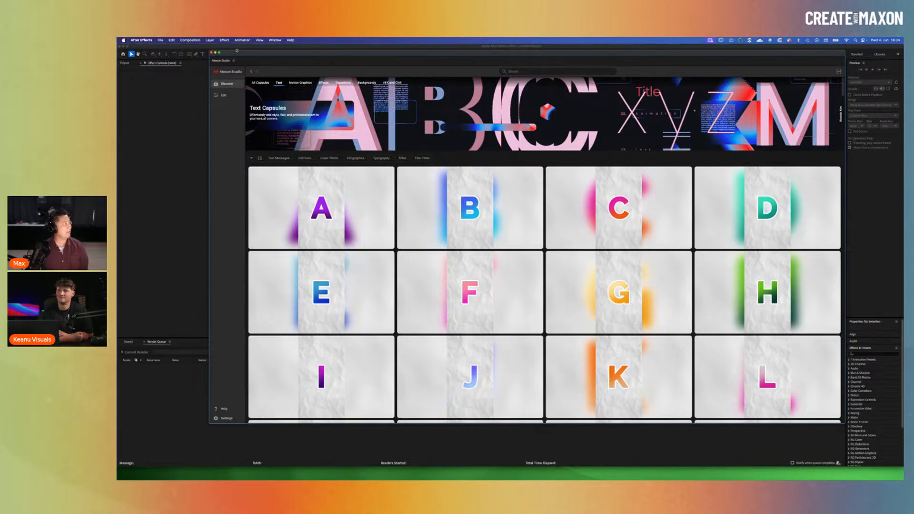
drag(228, 61, 190, 63)
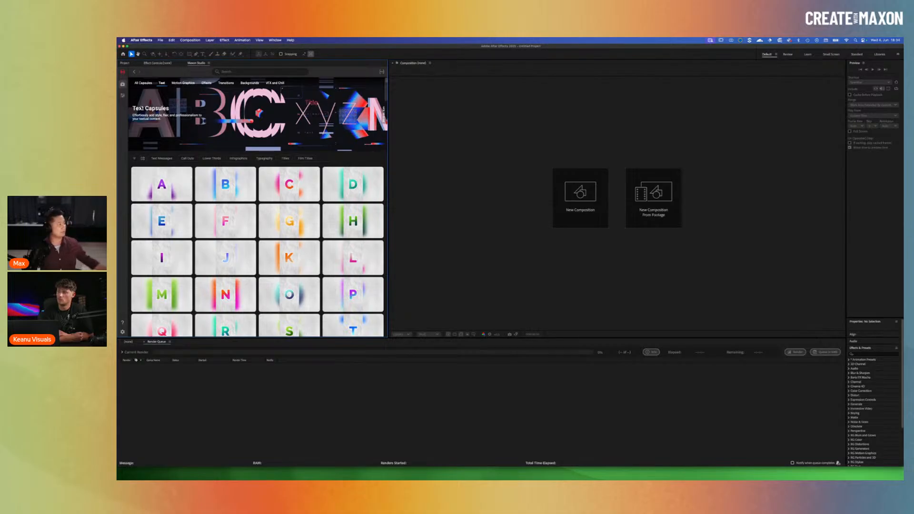
Step: Look through the Maxon Studio capsule categories, including Text, Motion Graphics, Effects, Transitions and Backgrounds
click(189, 83)
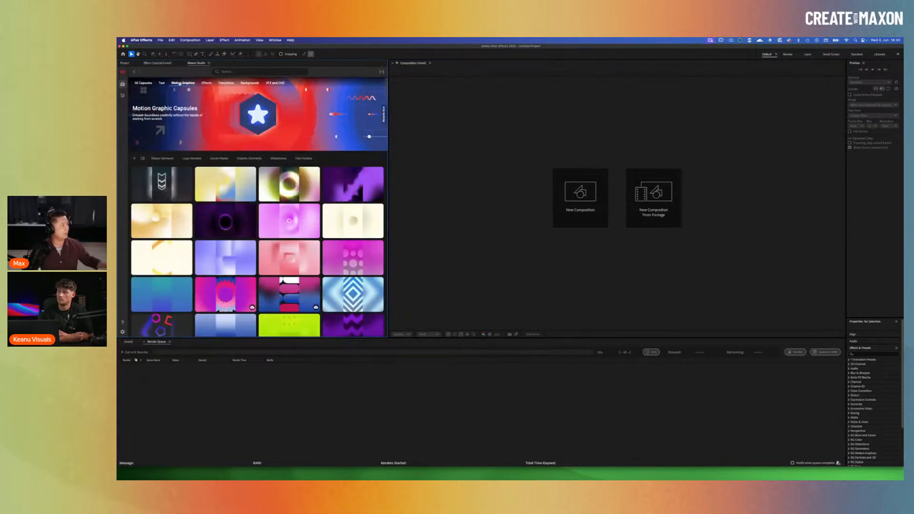
click(162, 84)
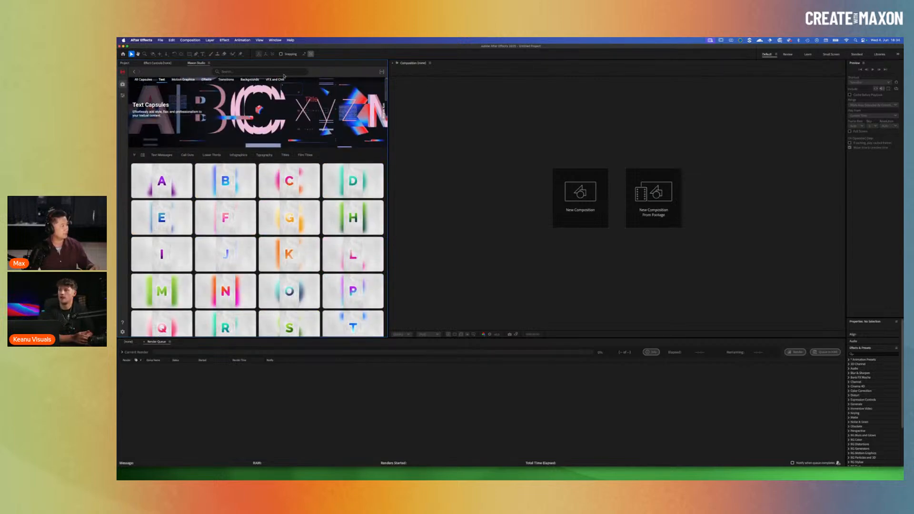
click(181, 80)
click(207, 80)
click(226, 80)
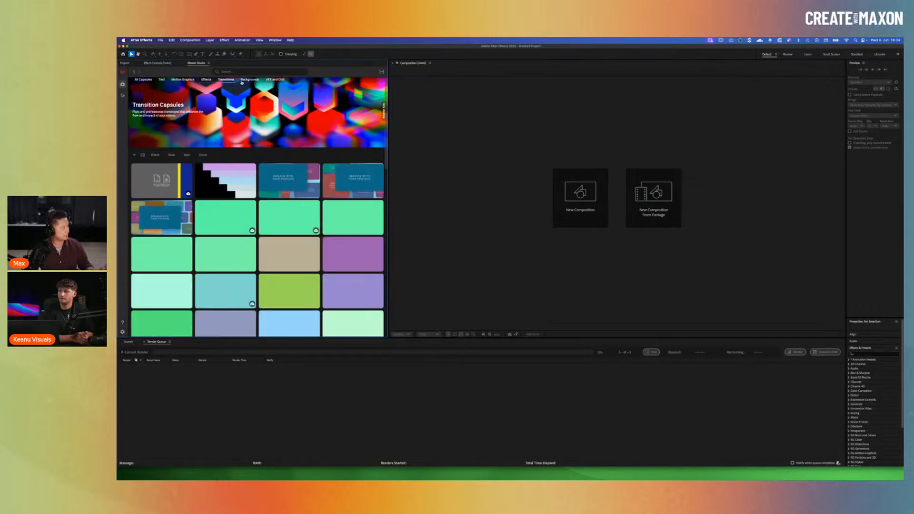
click(249, 80)
click(160, 80)
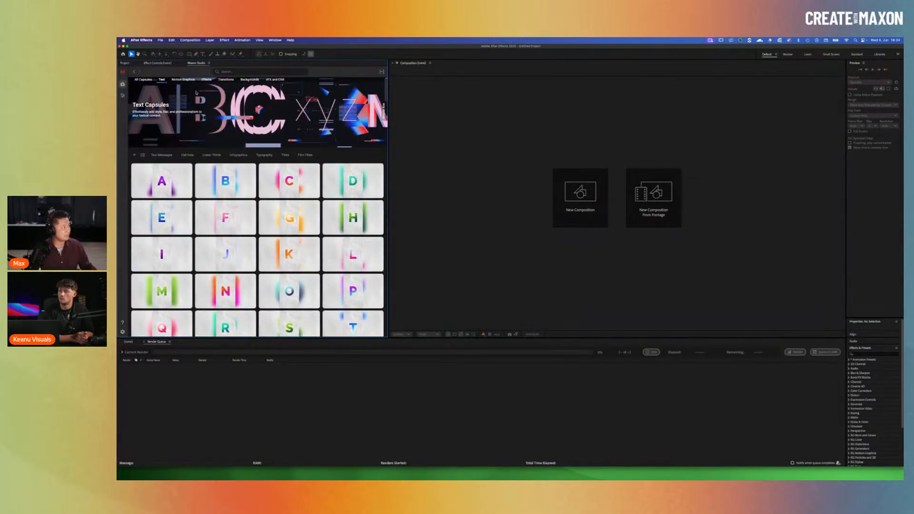
click(249, 80)
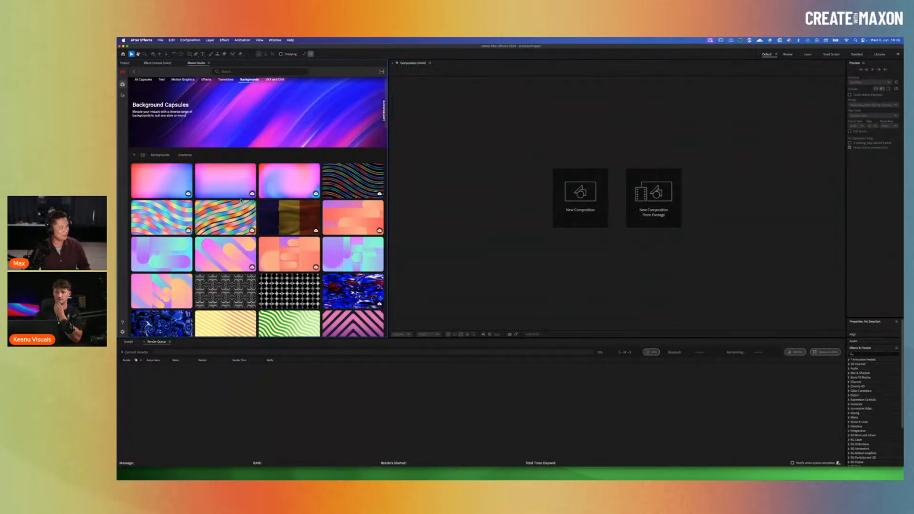
Step: Apply the Big Title 01 text capsule, creating the required new composition with its default settings
click(163, 83)
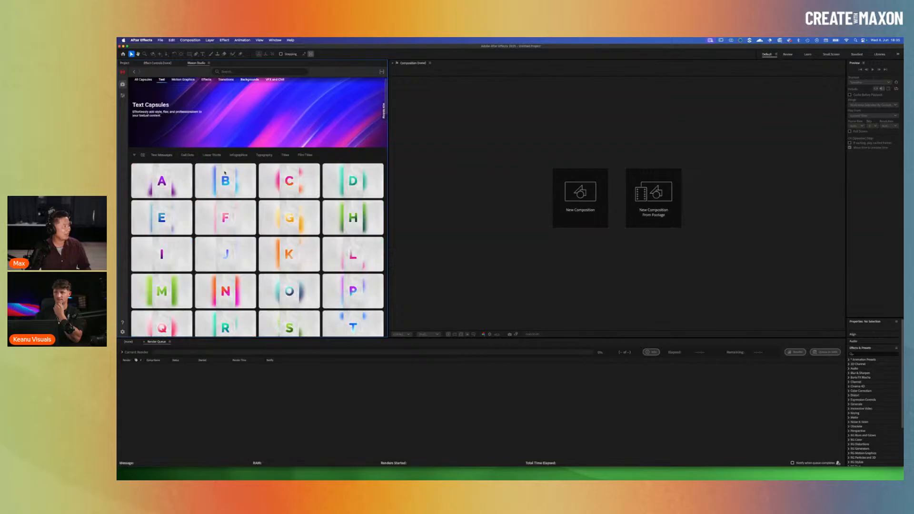
scroll(247, 228, down, 10)
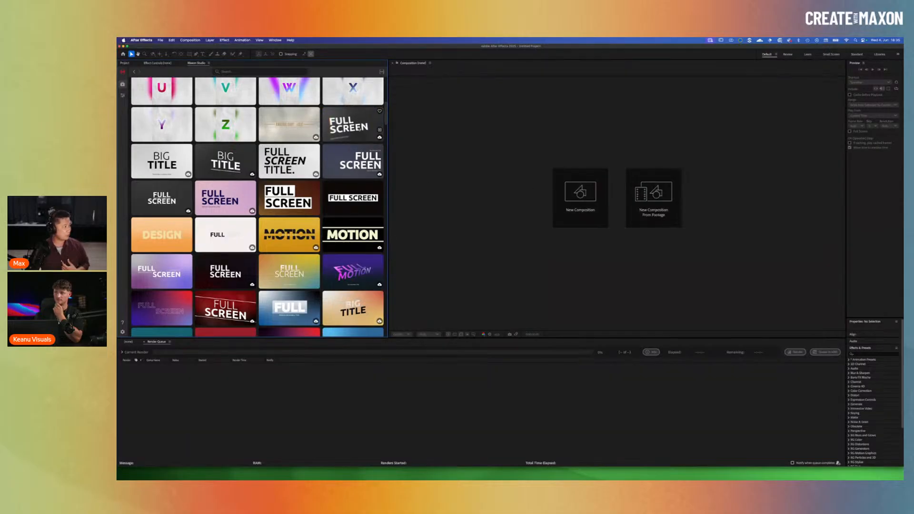
click(352, 125)
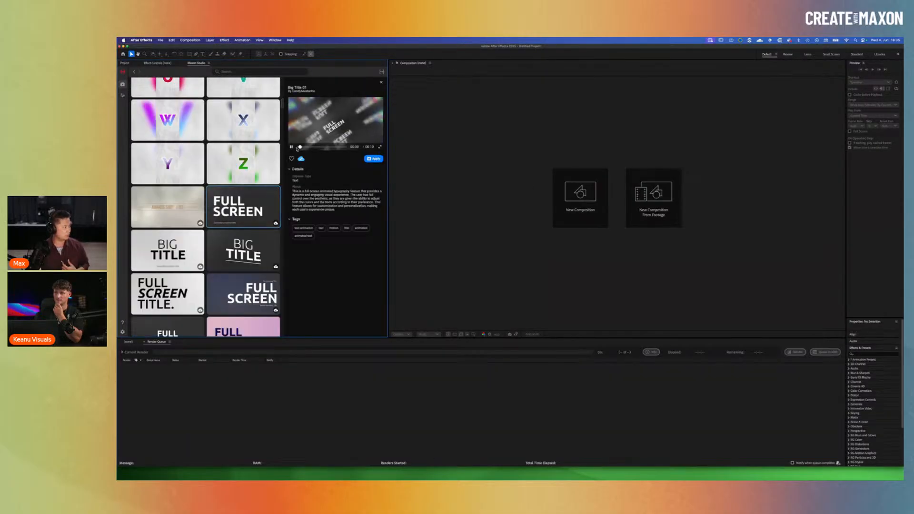
click(372, 160)
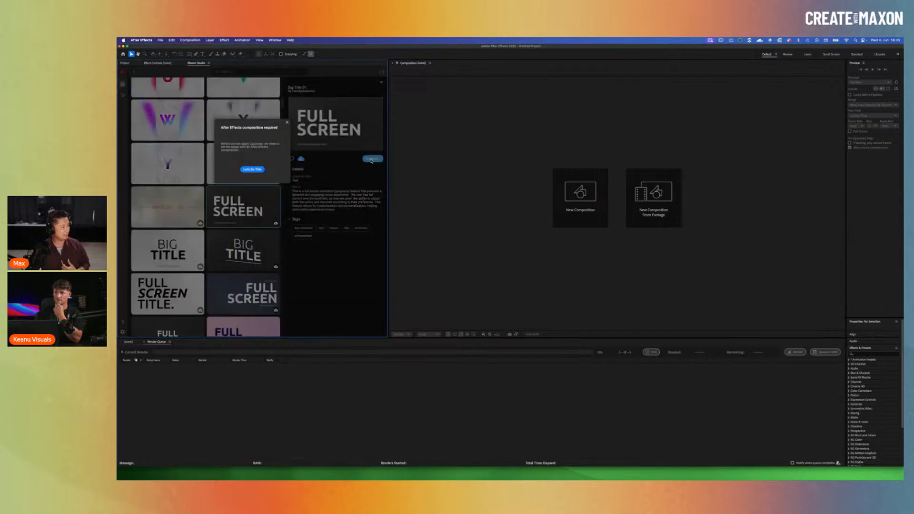
click(251, 170)
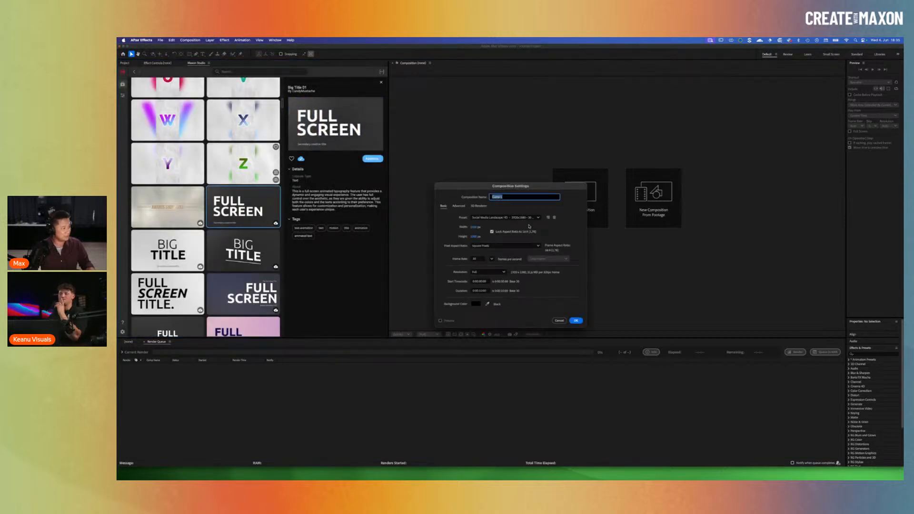
click(576, 321)
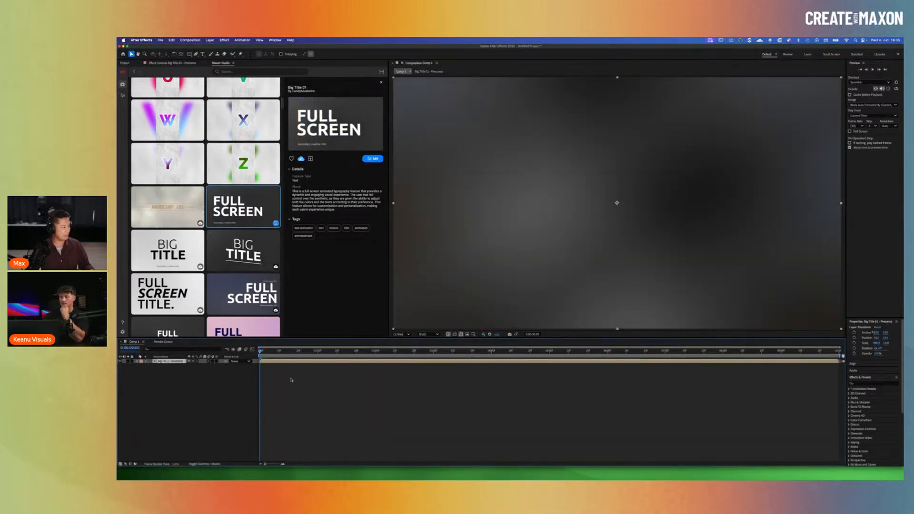
Step: Preview the Big Title 01 animation, look inside its precomp, and open the applied capsule's editable controls from Comp 1
key(space)
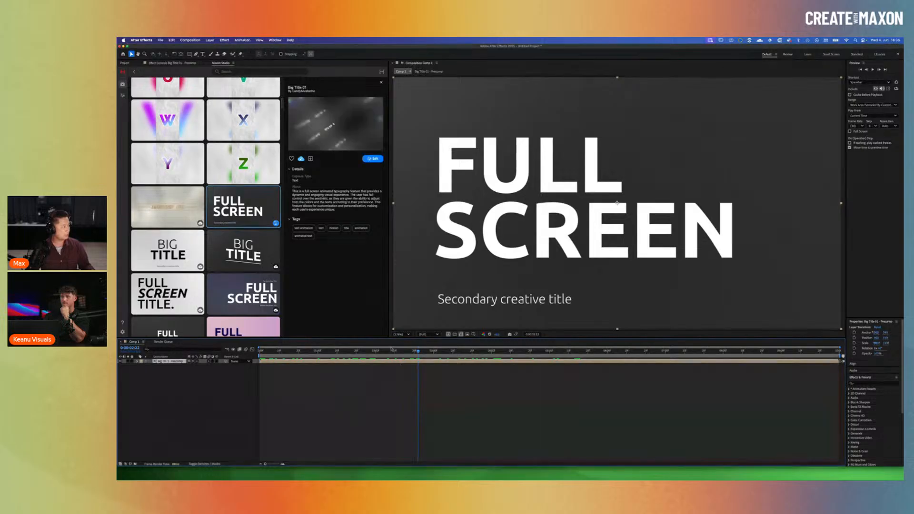
double_click(164, 361)
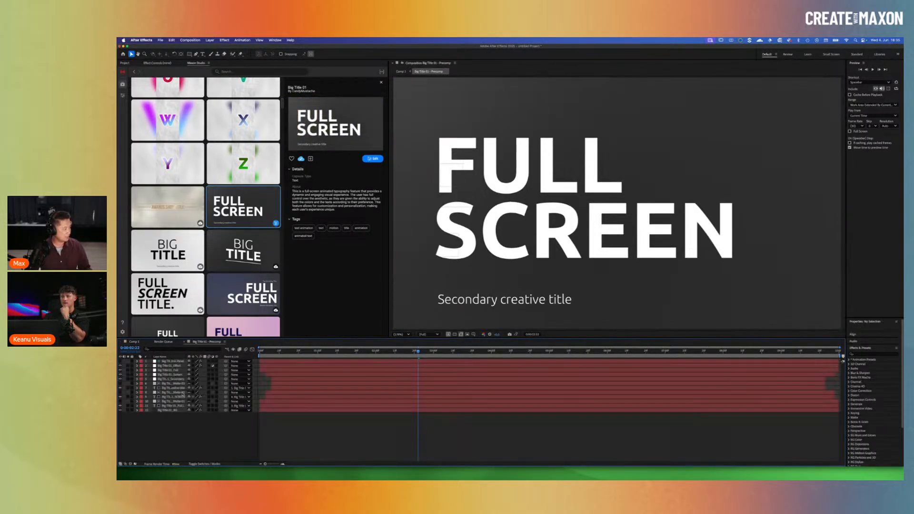
click(184, 343)
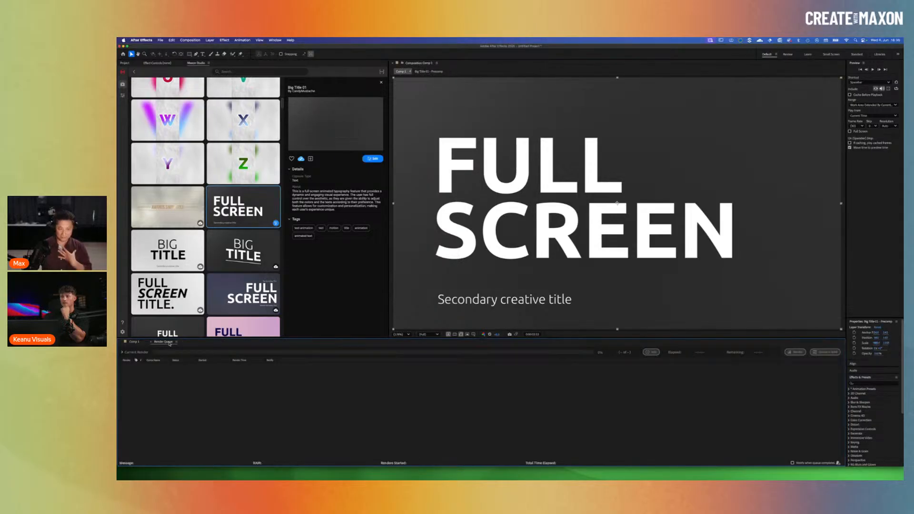
click(131, 343)
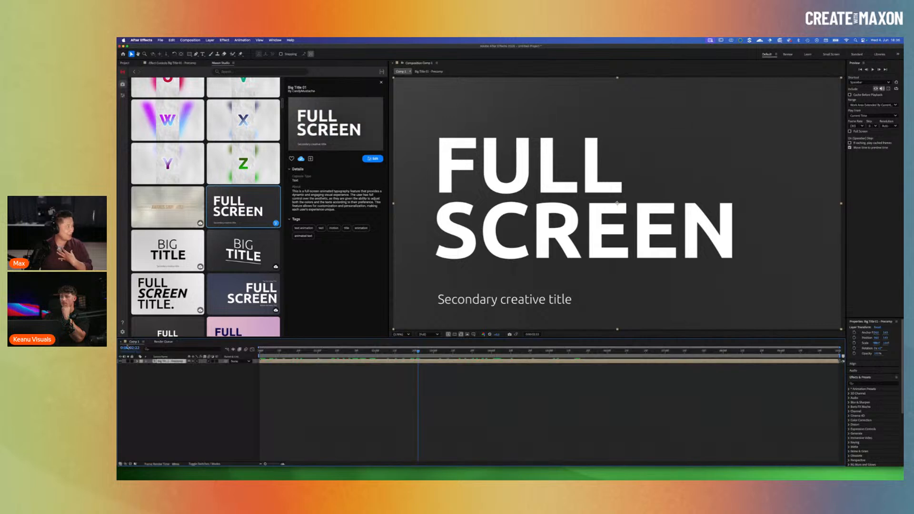
click(123, 97)
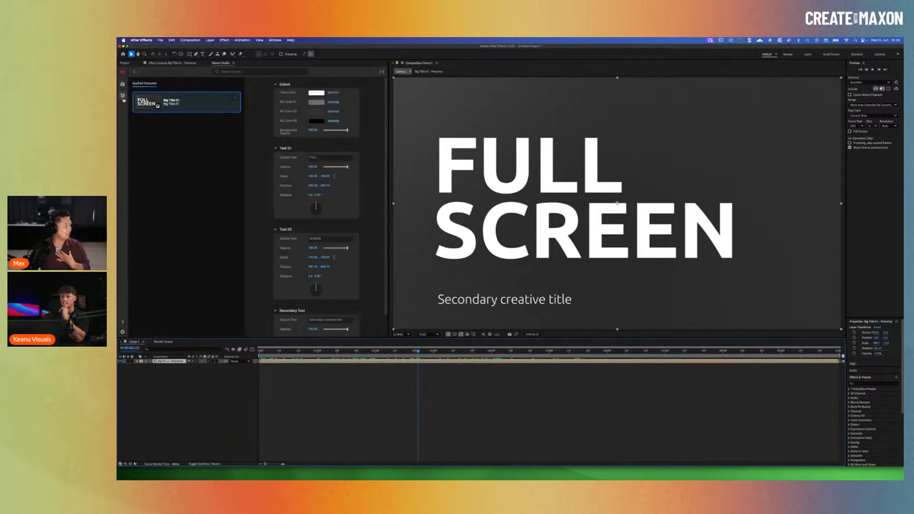
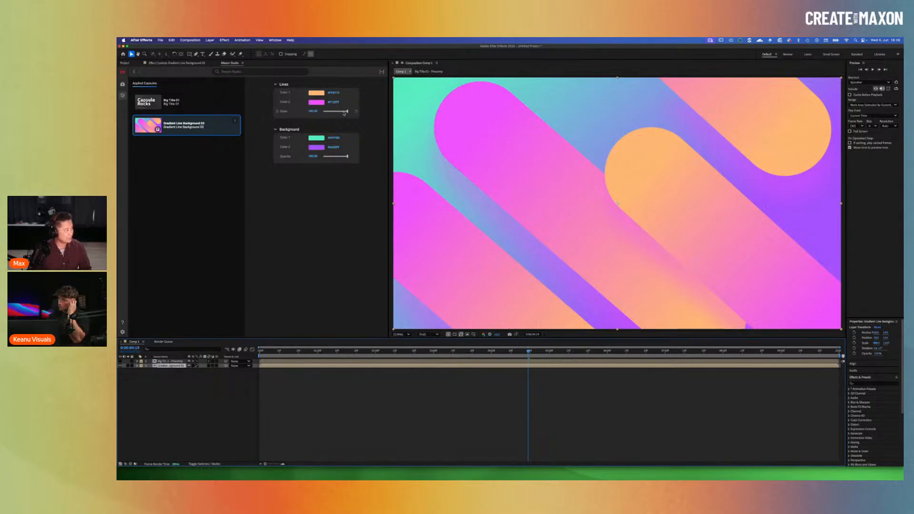
Step: Reduce the grain of the lines in Gradient Line Background 03 and turn the title layer's visibility on
drag(347, 112, 328, 112)
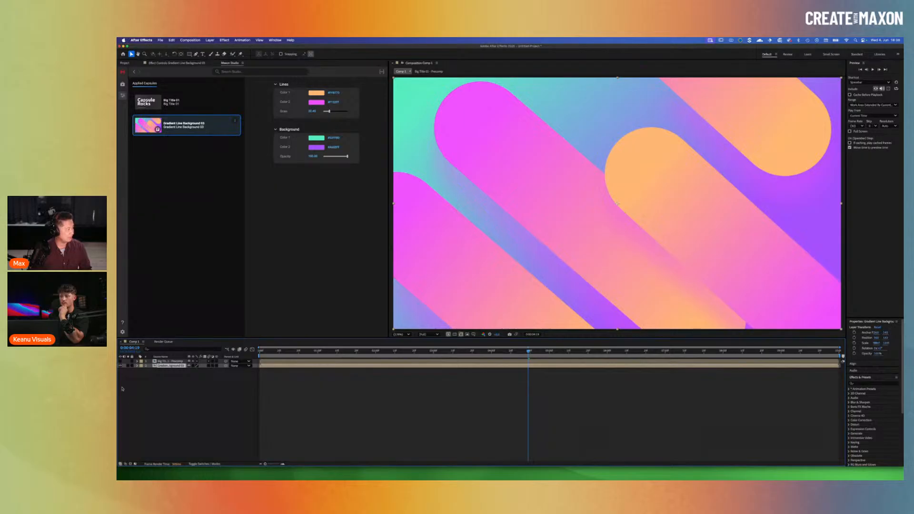
click(120, 365)
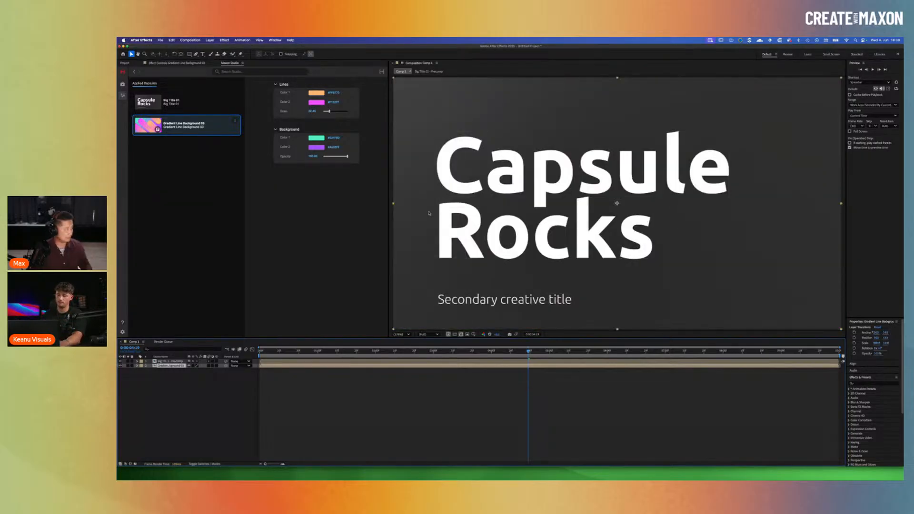
Step: Set the Background Opacity of the Big Title 01 capsule to 0 and preview the title over the gradient background
click(173, 102)
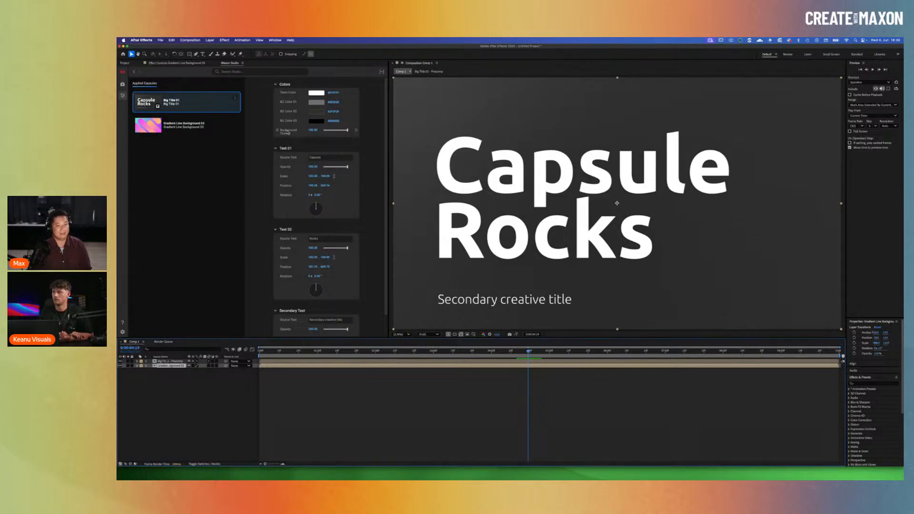
drag(348, 130, 322, 131)
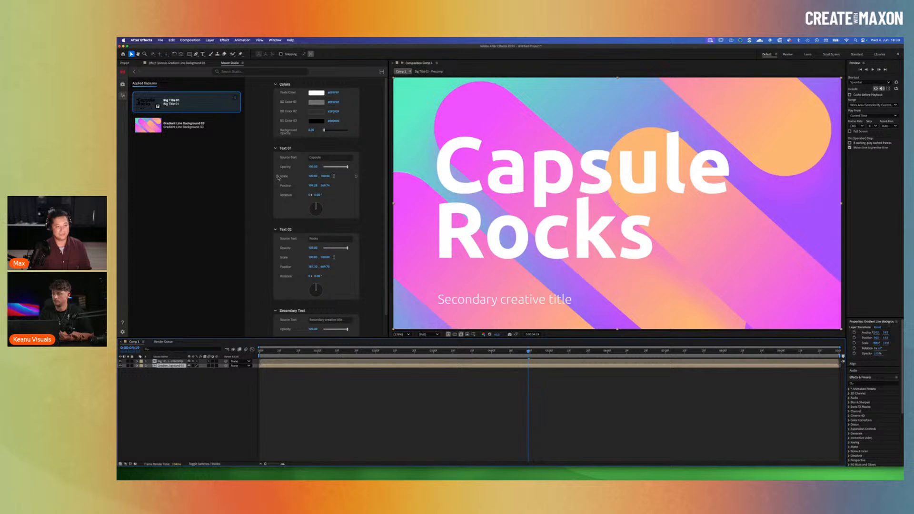
key(space)
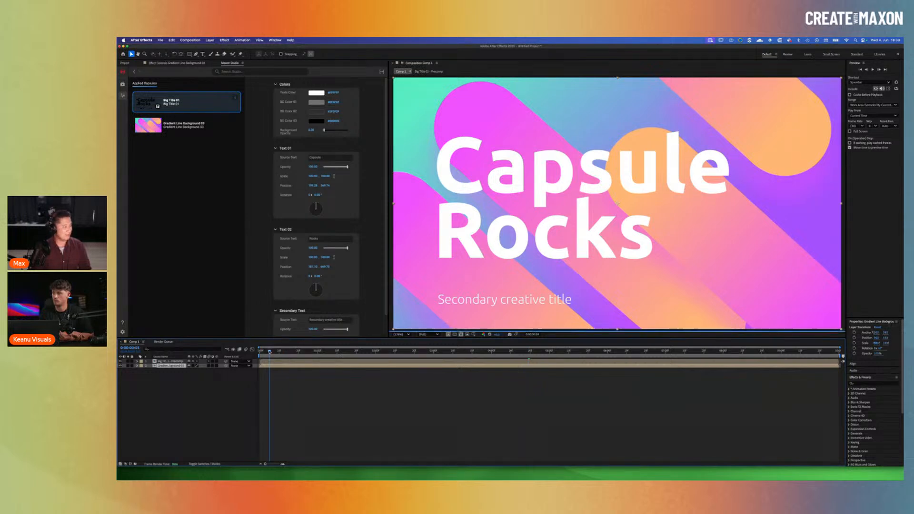
drag(306, 350, 596, 345)
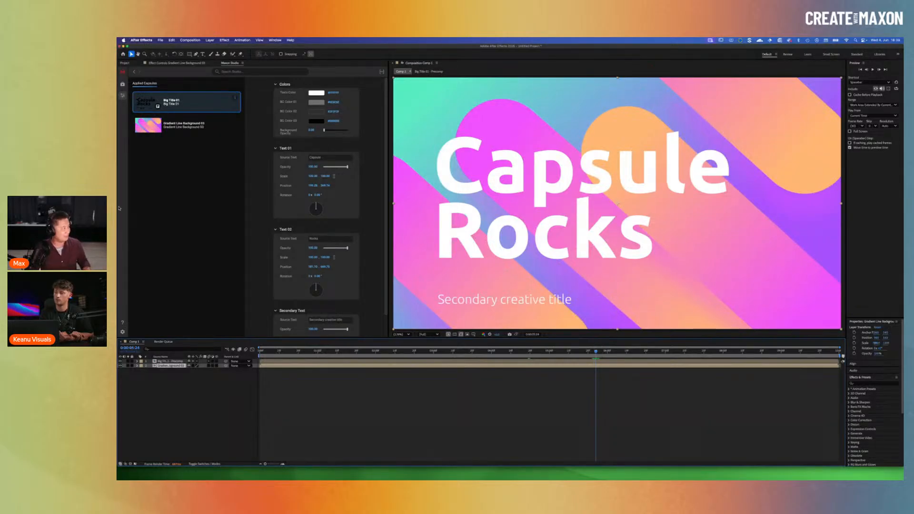
Step: Return to the Maxon Studio capsule library and browse the Background capsules
click(122, 85)
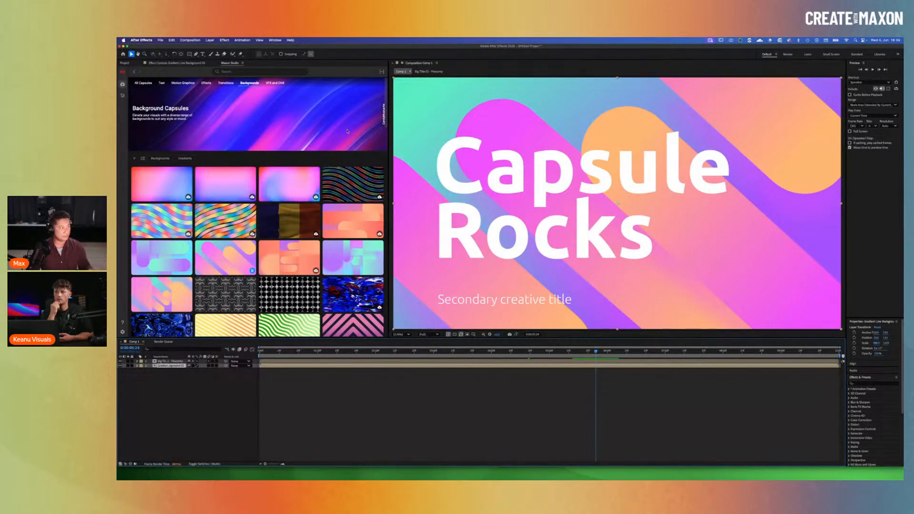
scroll(387, 102, down, 5)
scroll(379, 100, up, 5)
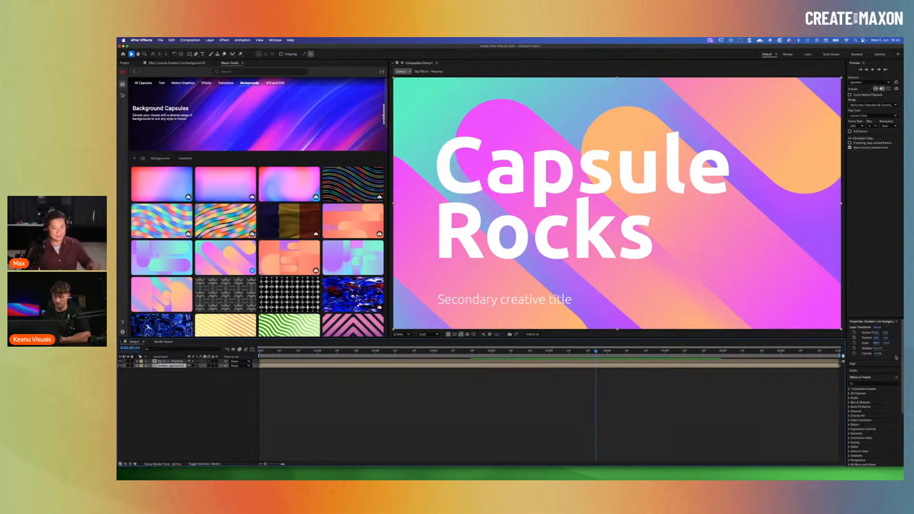
mouse_move(260, 273)
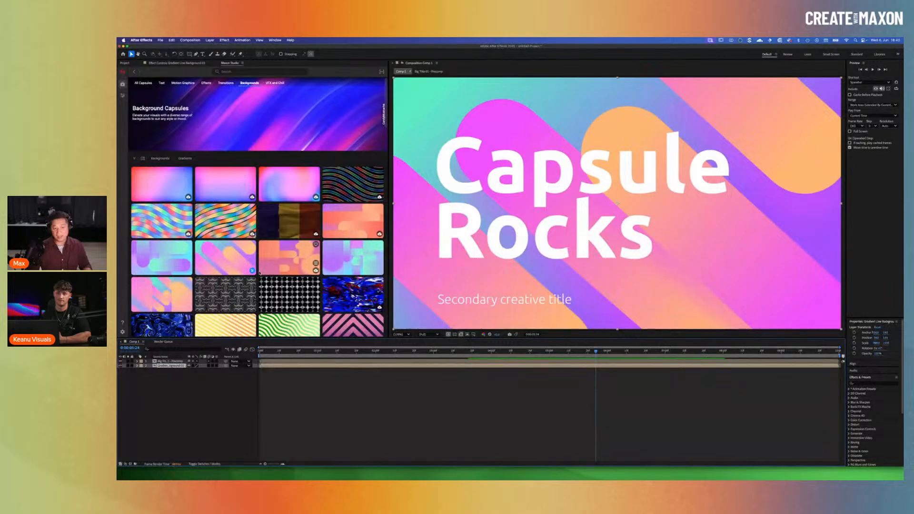
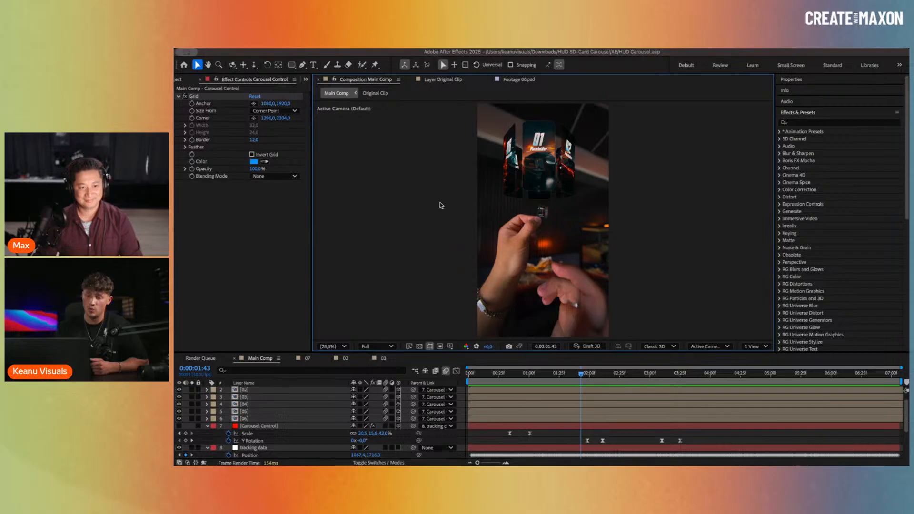
Step: Open the Maxon Studio capsule creator for Main Comp, name the capsule HUD Carousel and fill in the creator's name
click(457, 224)
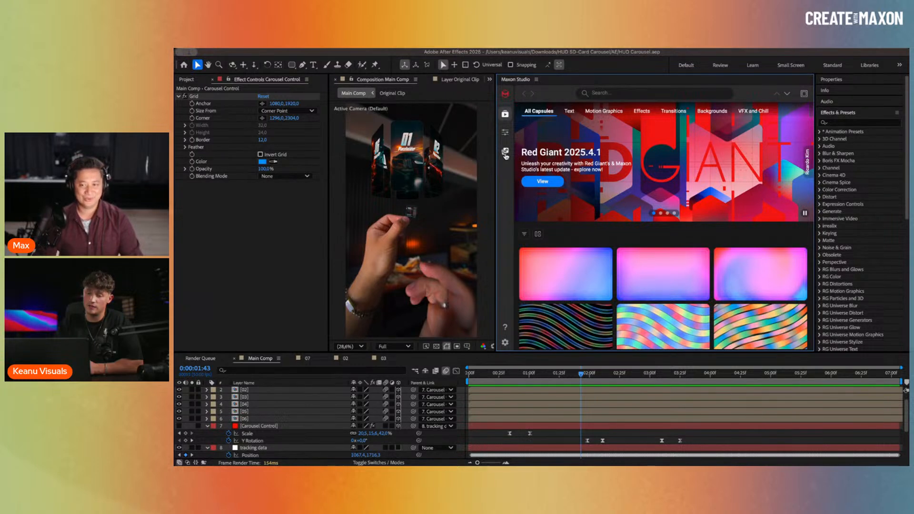
click(505, 152)
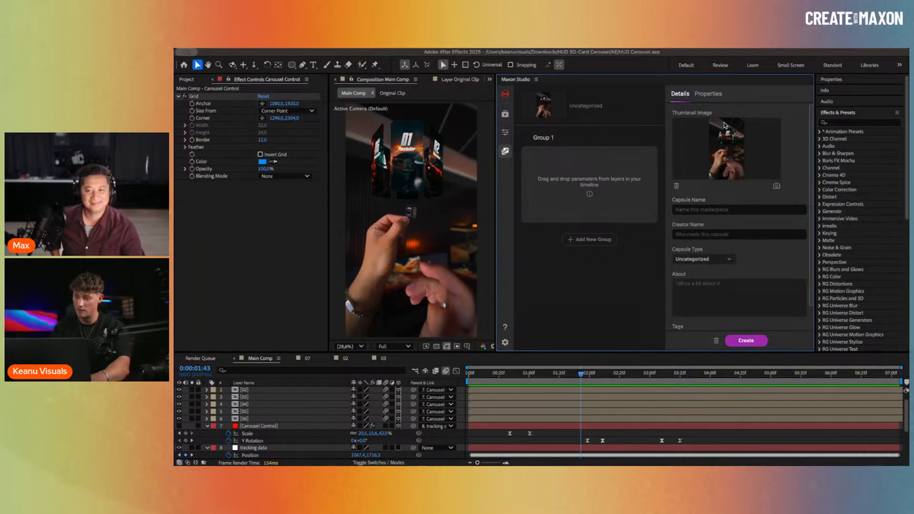
click(707, 210)
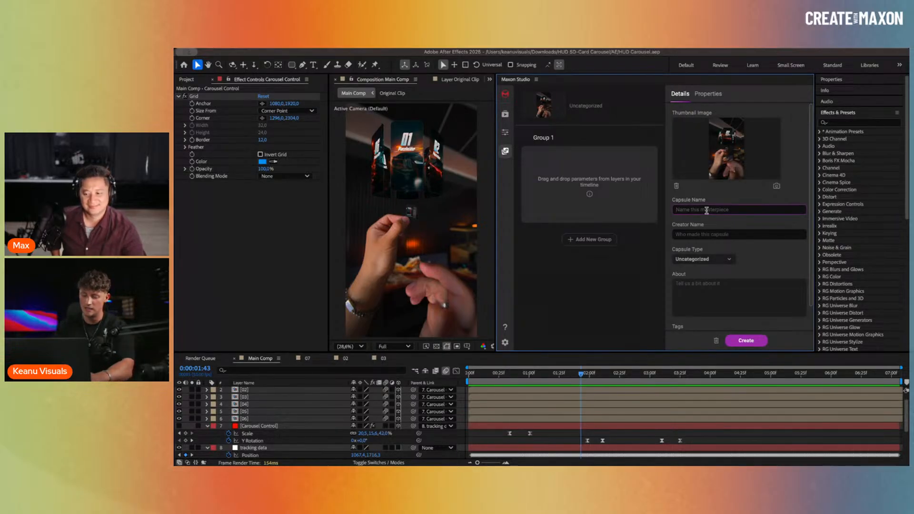
text(HUD Carousel)
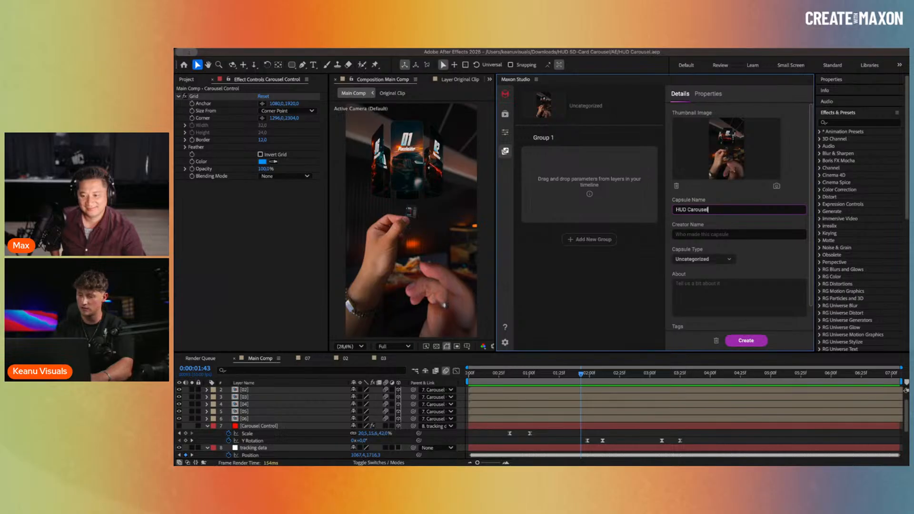
click(736, 233)
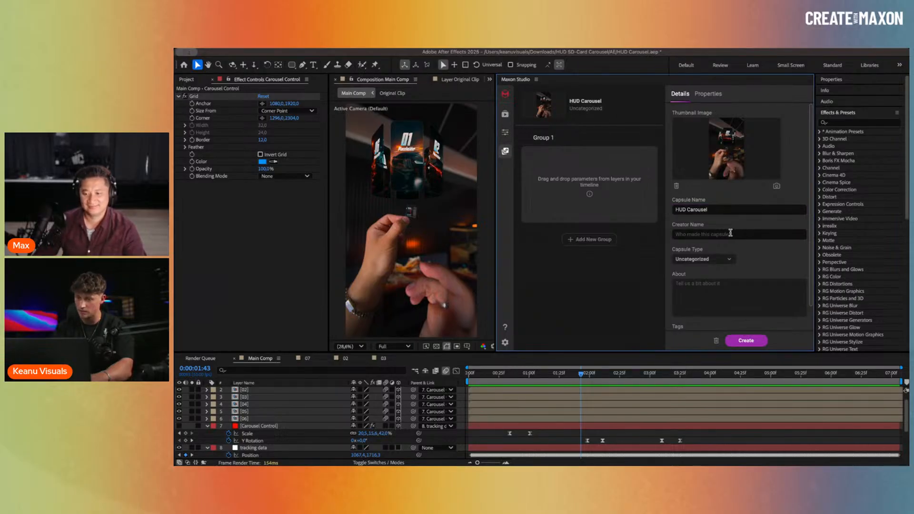
text(keanu)
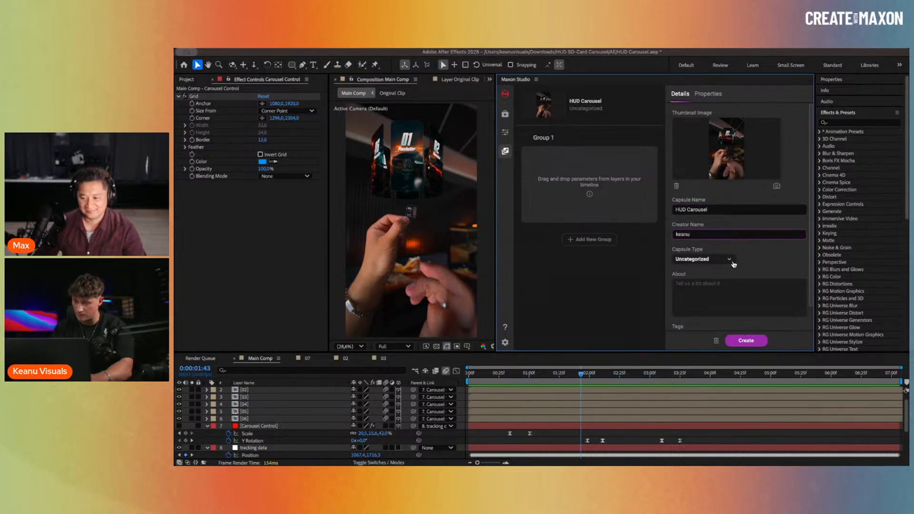
click(765, 265)
scroll(764, 265, down, 2)
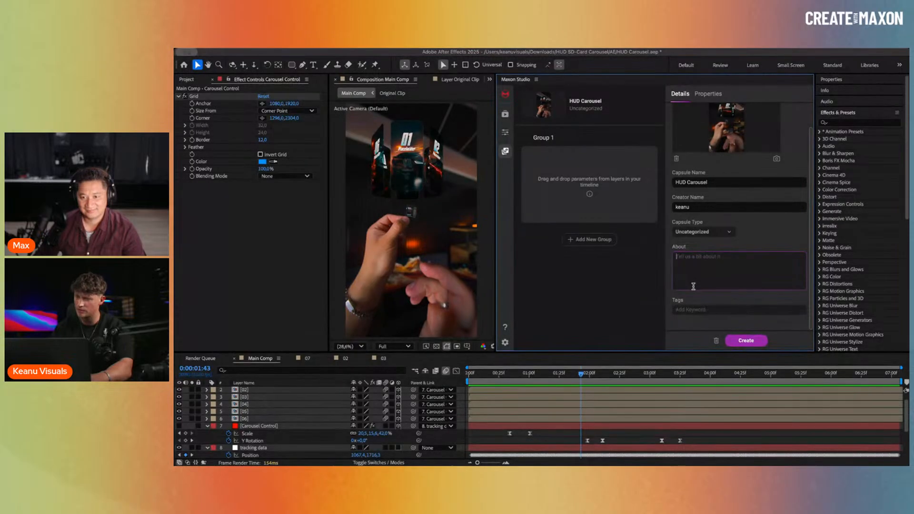
click(703, 263)
click(742, 309)
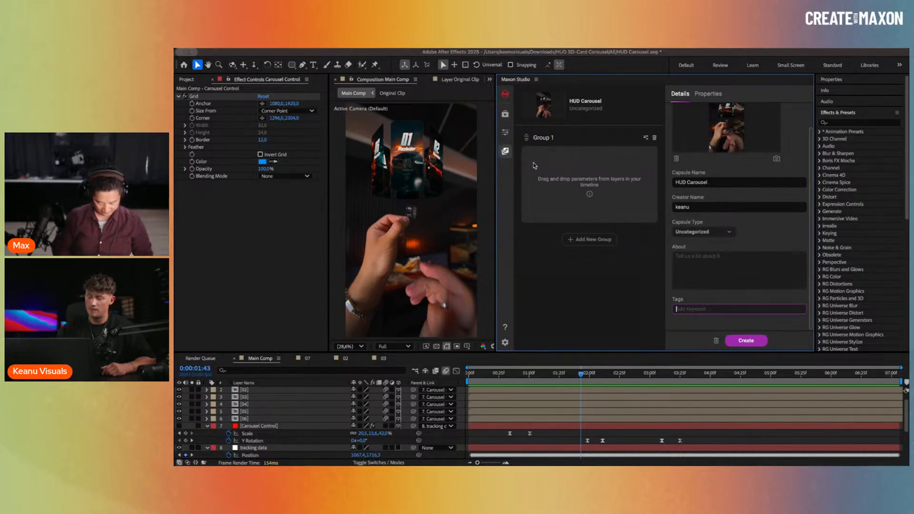
Step: Collapse the Carousel Control and tracking data layers and add the Original Clip layer to the capsule's Group 1 as a replaceable control
click(208, 426)
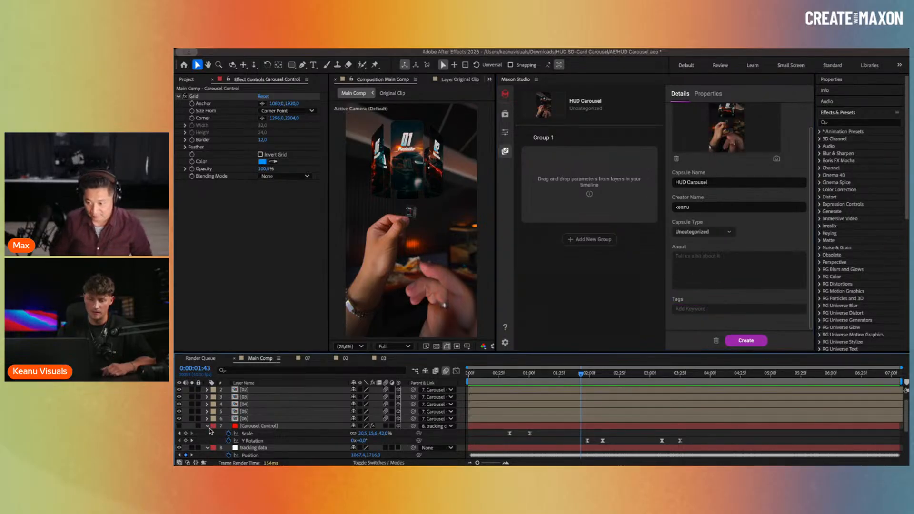
click(208, 426)
click(208, 434)
click(254, 440)
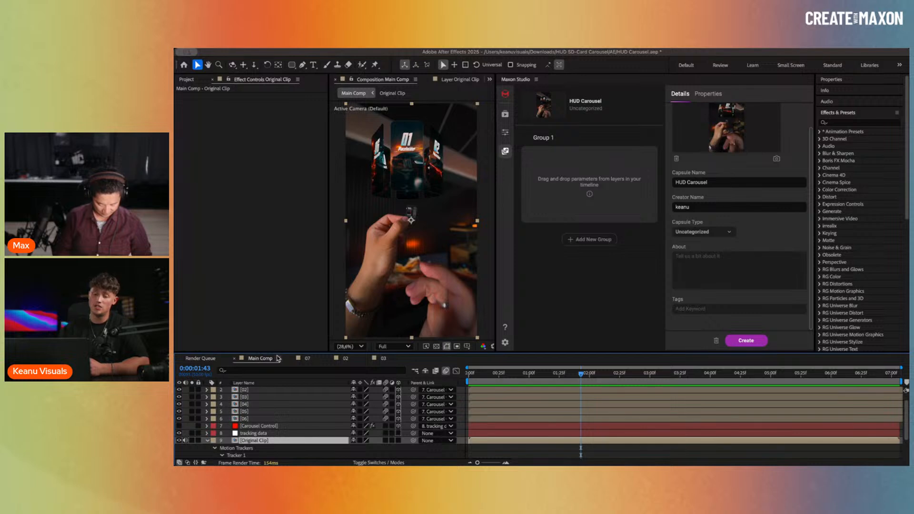
click(266, 397)
click(267, 390)
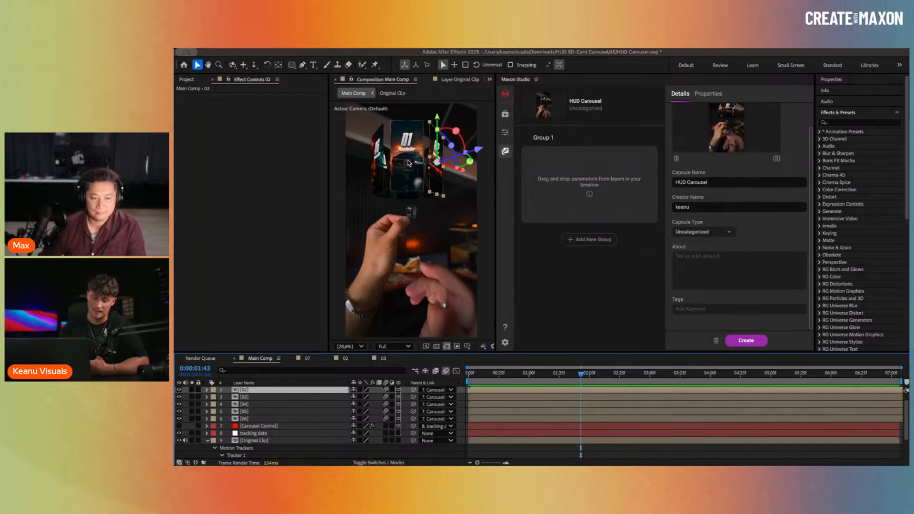
click(294, 440)
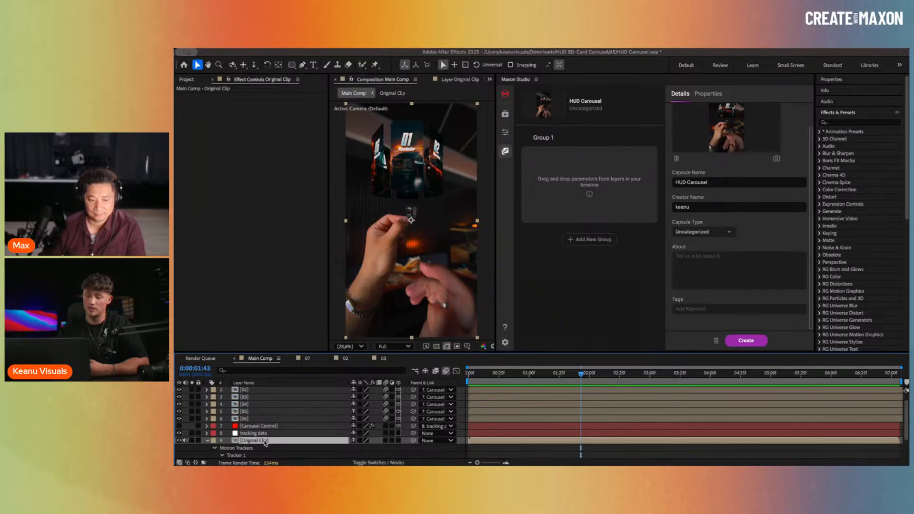
drag(265, 443, 574, 198)
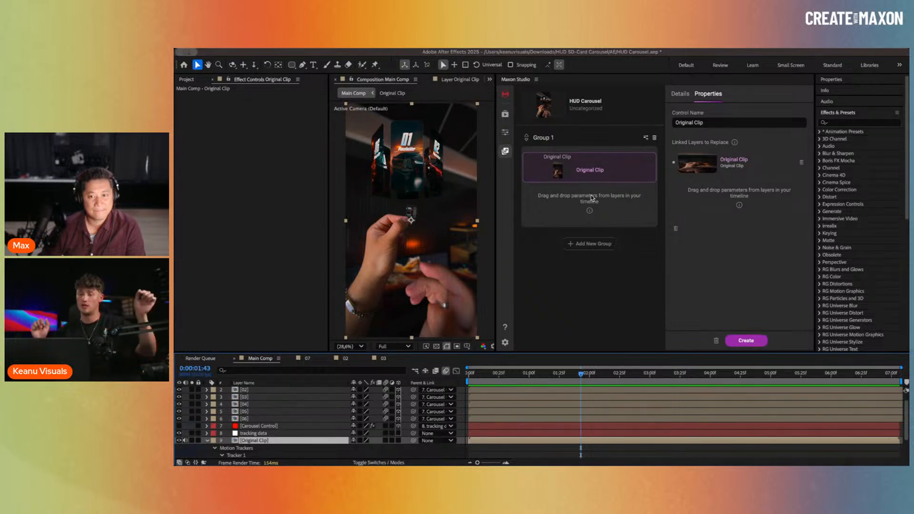
Step: Open the 06 card composition and create a red solid named Placeholder that covers the whole frame
click(261, 419)
double_click(260, 419)
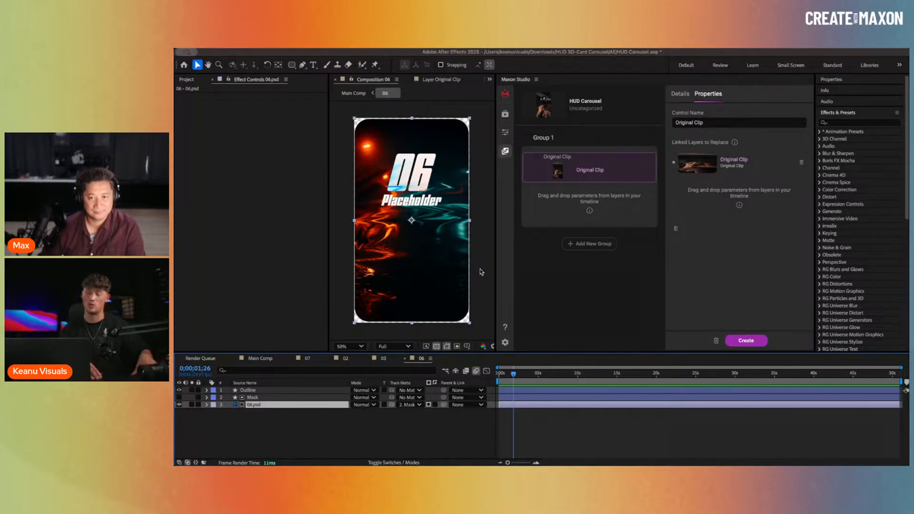
click(280, 442)
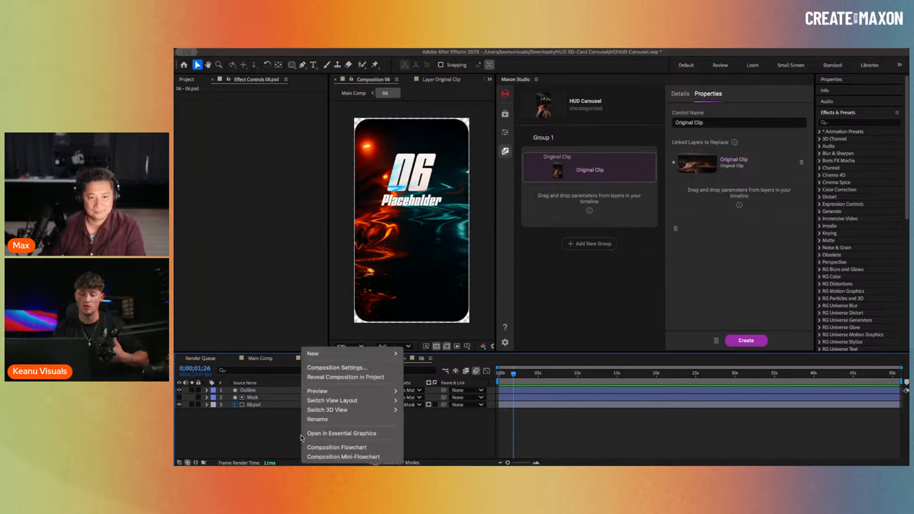
right_click(299, 439)
click(259, 427)
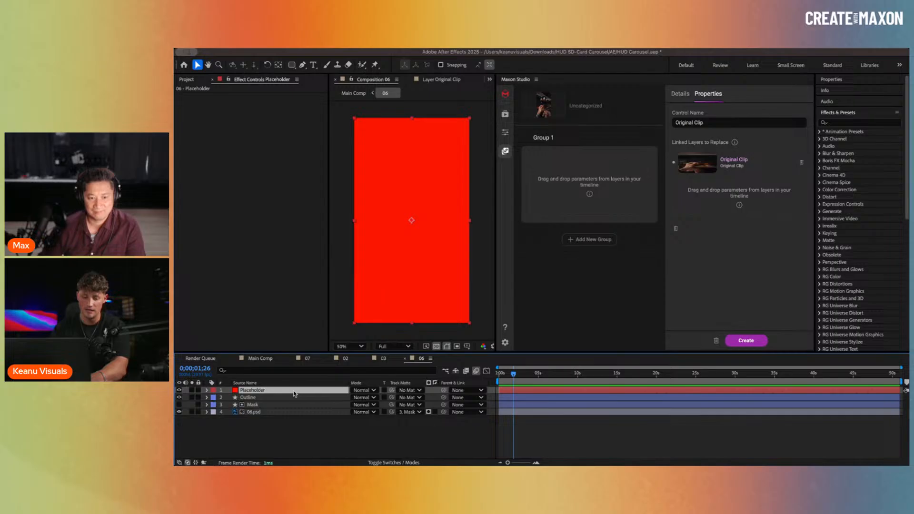
Step: Move the Placeholder solid beneath the other layers, set its track matte to Mask and delete the 06.psd layer
drag(294, 393, 294, 421)
click(406, 413)
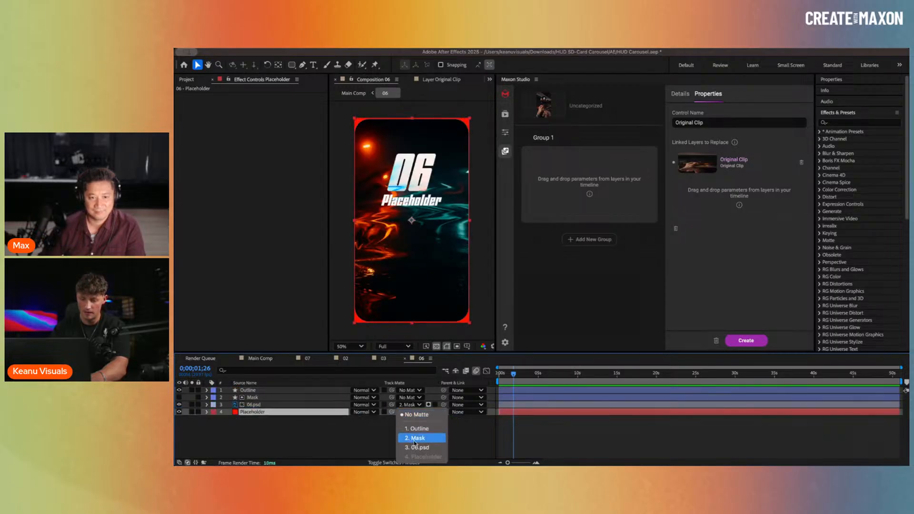
click(415, 444)
click(257, 406)
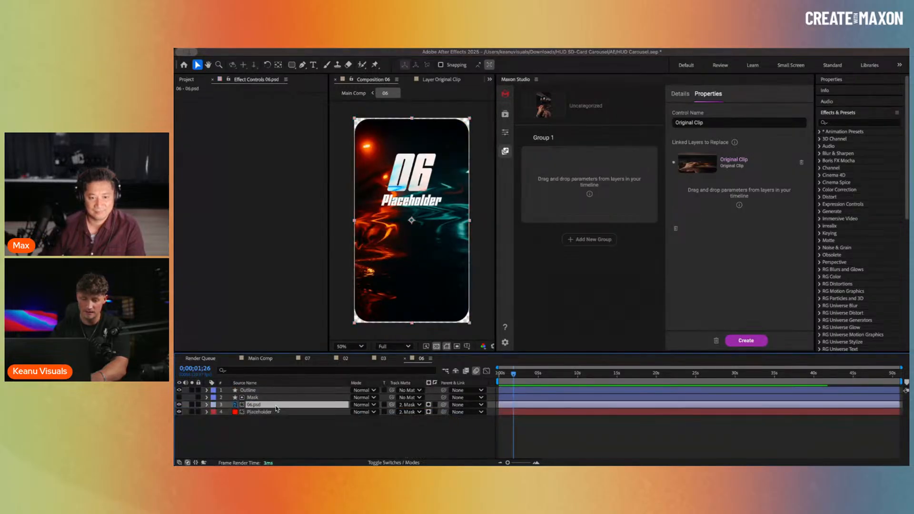
click(179, 405)
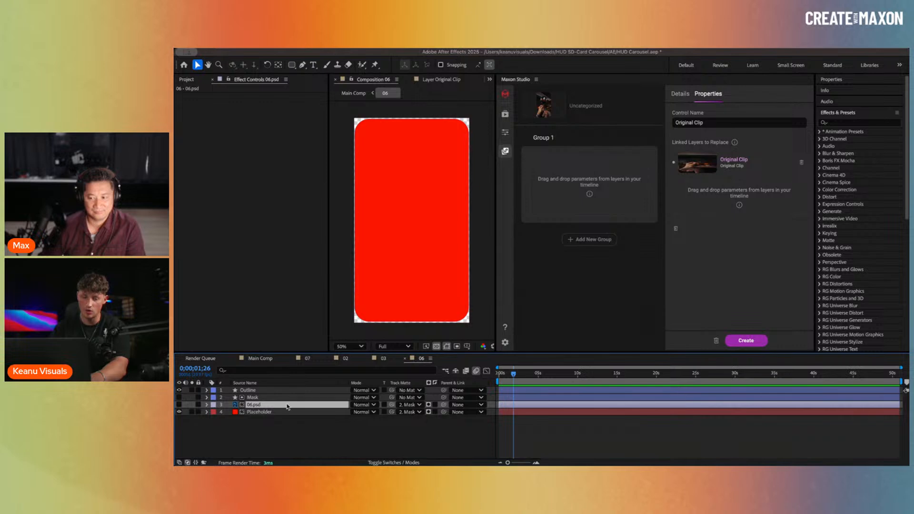
key(Delete)
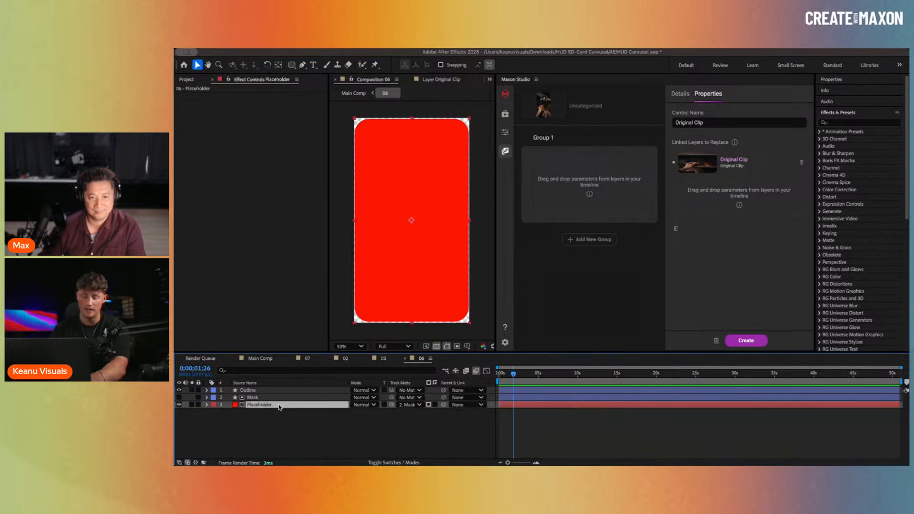
Step: Add the Placeholder layer to Group 1 of comp 06's capsule and check the capsule's details
drag(277, 406, 590, 175)
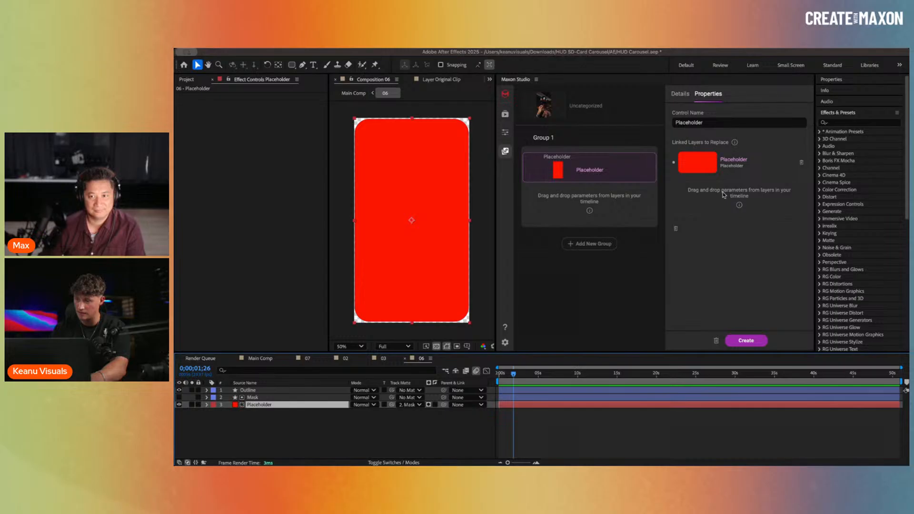
click(682, 94)
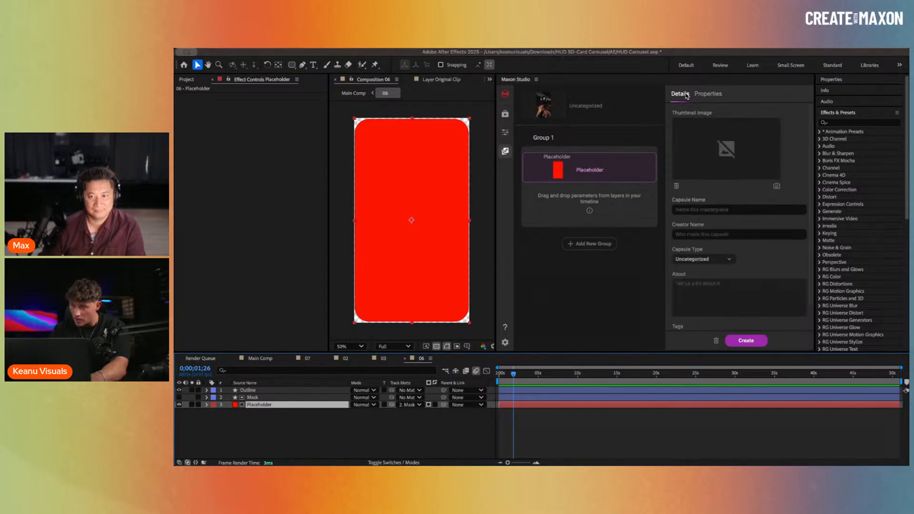
click(703, 95)
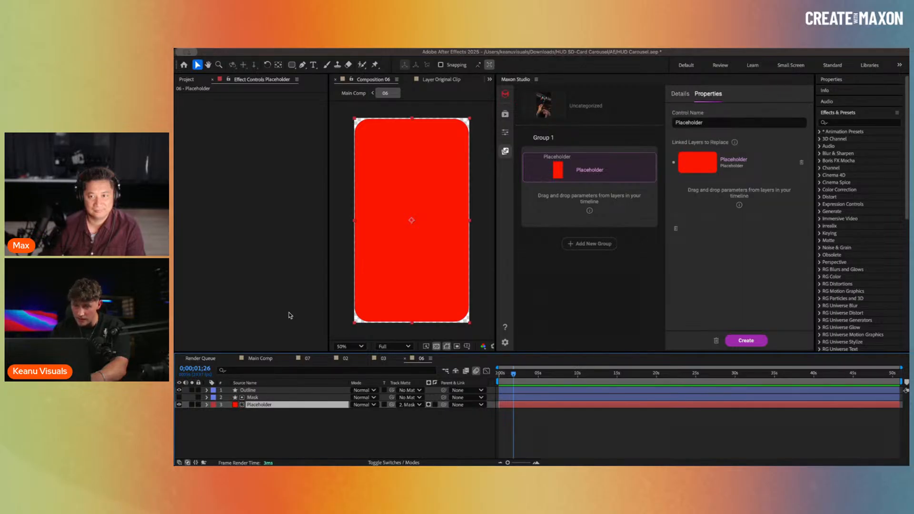
Step: Delete the 02.psd image layer from the 02 card composition
click(345, 359)
click(281, 406)
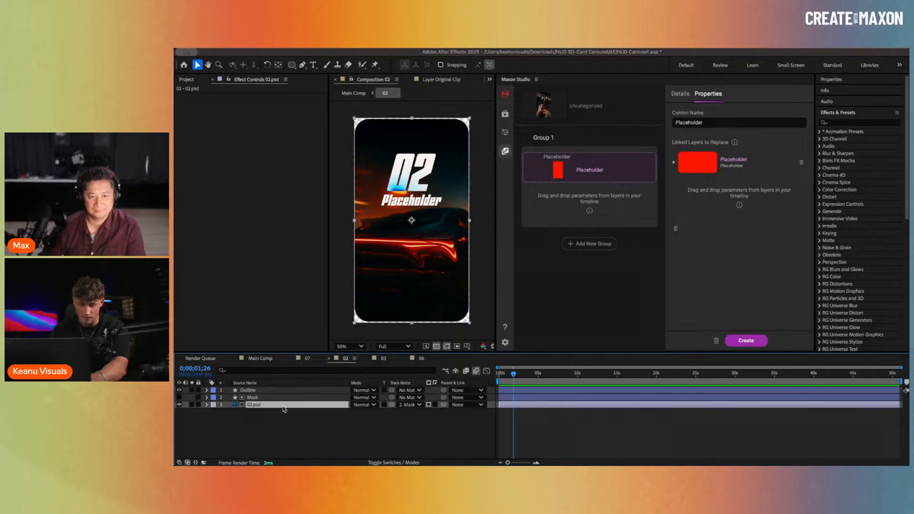
key(Delete)
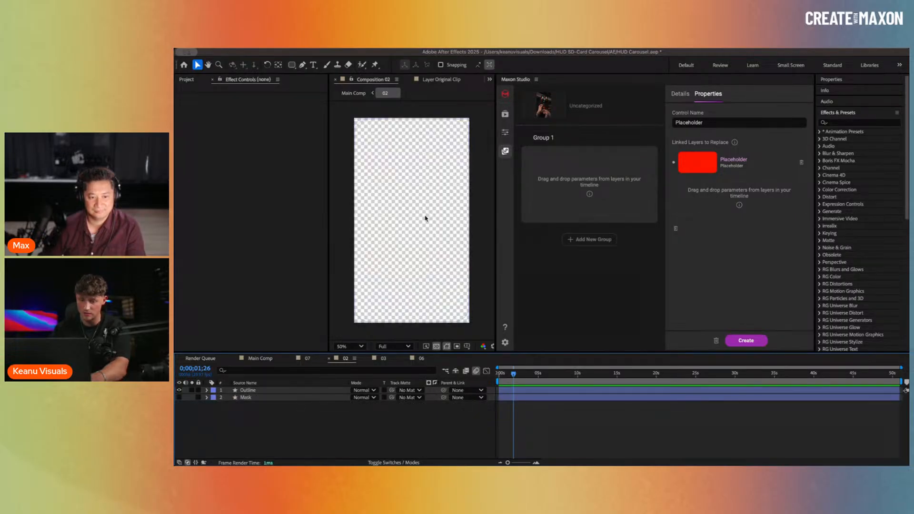
Step: Open the 01 card composition from Main Comp and delete its 01.psd image layer
click(308, 358)
click(260, 358)
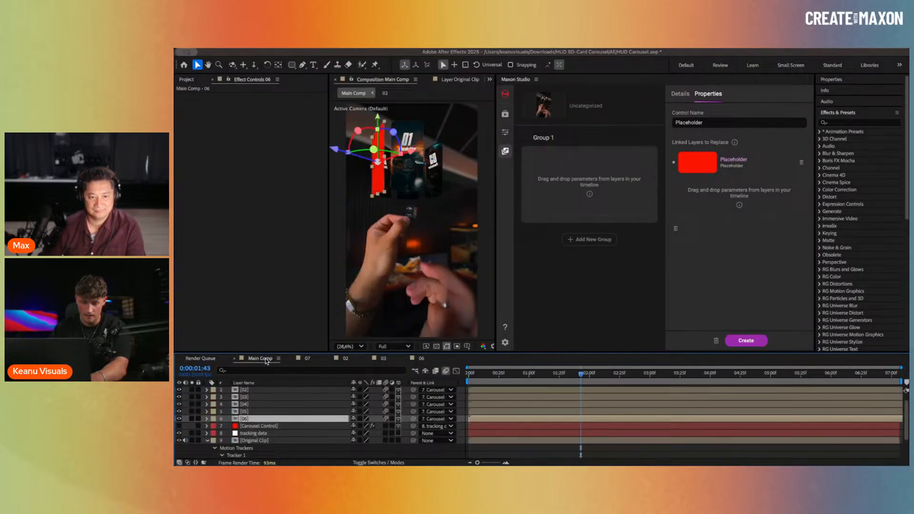
click(262, 389)
scroll(262, 391, up, 1)
double_click(261, 388)
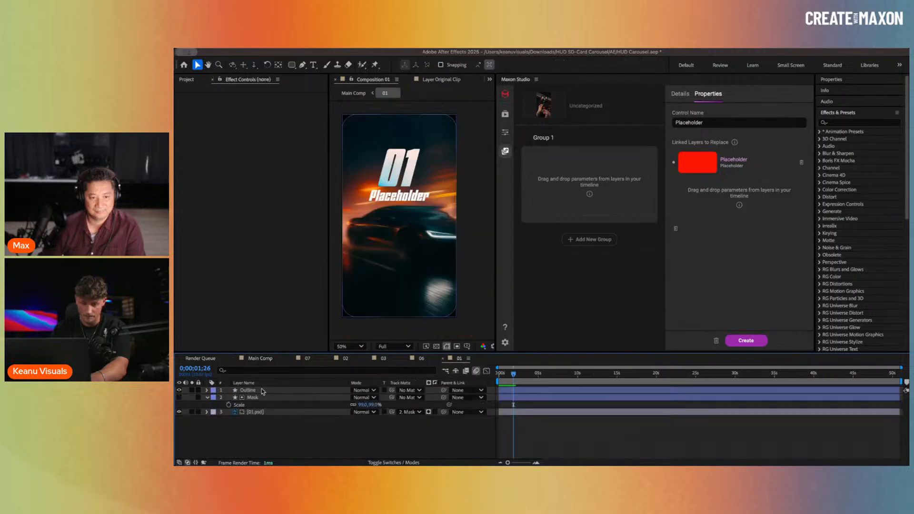
click(289, 413)
key(Delete)
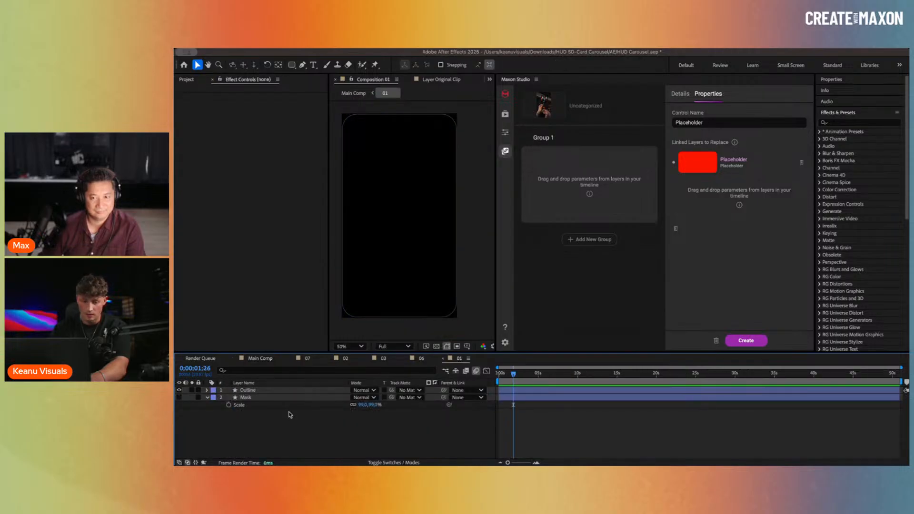
Step: Place a red solid at the bottom of comp 01, matted by the Mask layer, and add it to the capsule's Group 1
key(super+y)
key(Return)
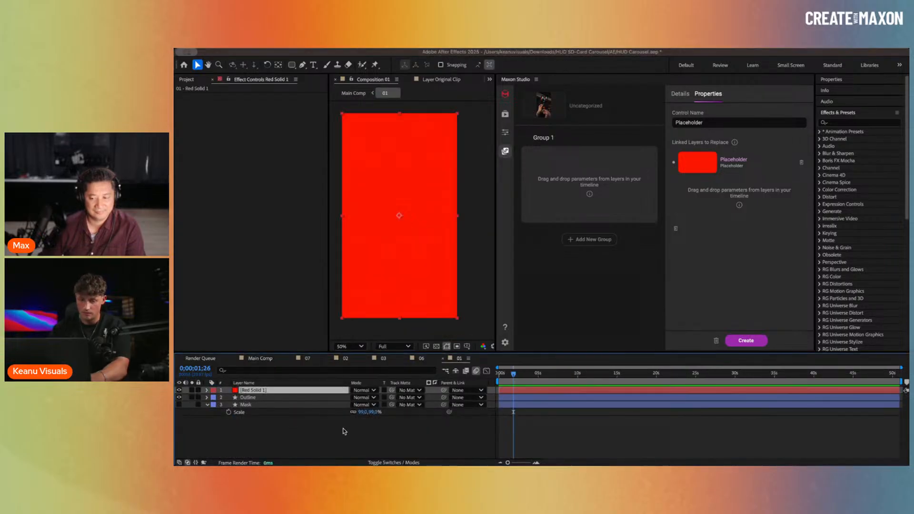
drag(302, 391, 301, 417)
click(408, 412)
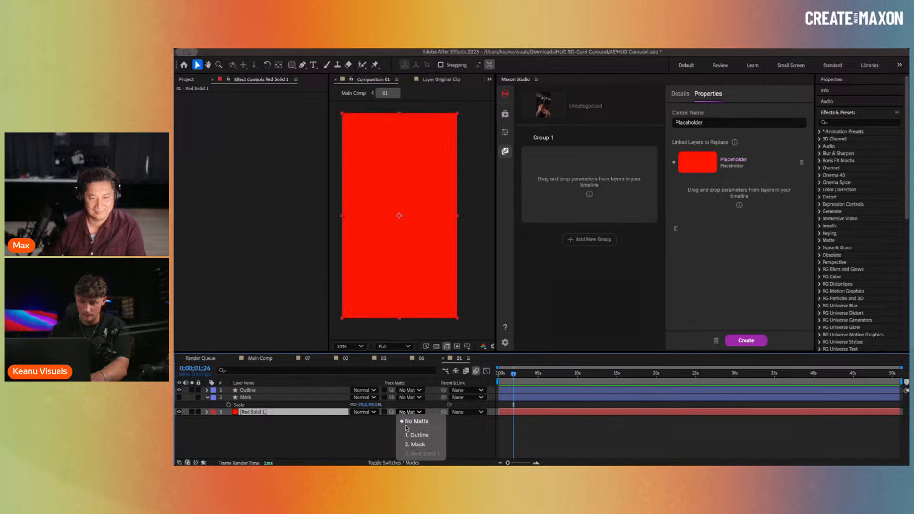
click(416, 445)
drag(280, 411, 586, 197)
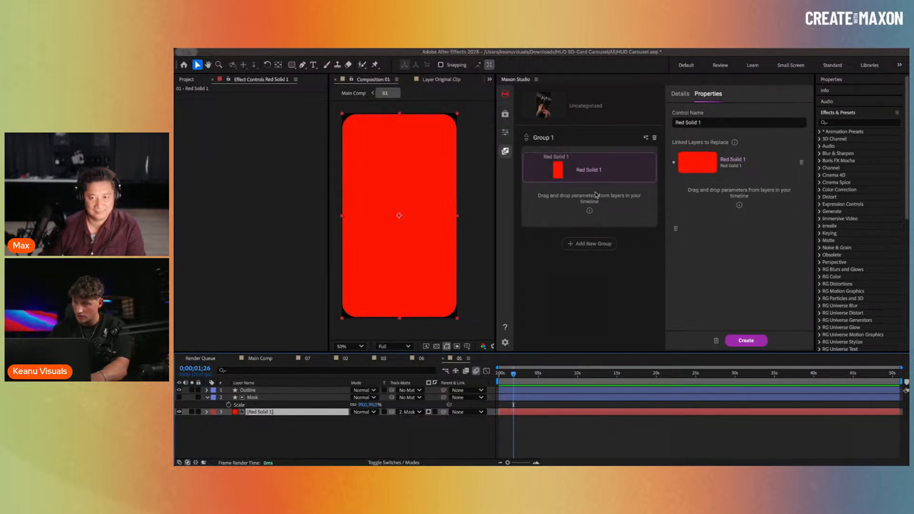
Step: Return to Main Comp, look into the 02 card composition, and close the open 07, 02 and 03 compositions
click(261, 359)
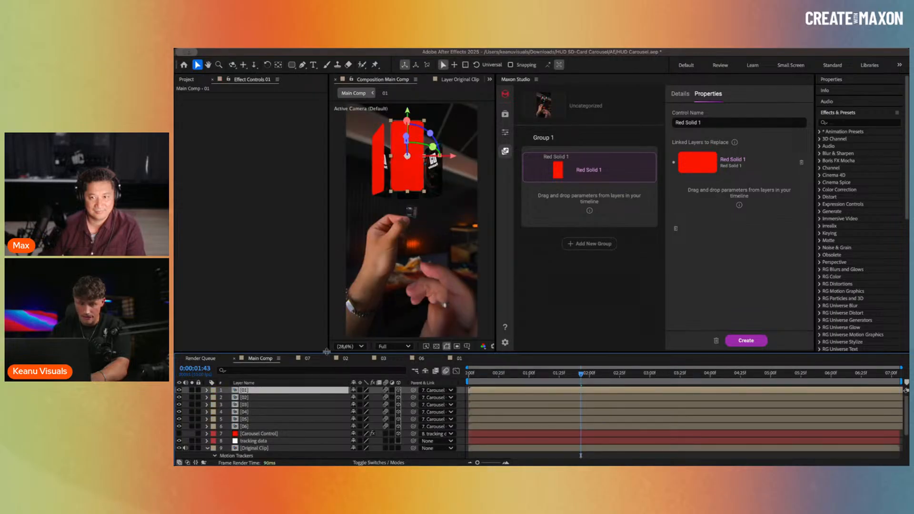
double_click(272, 398)
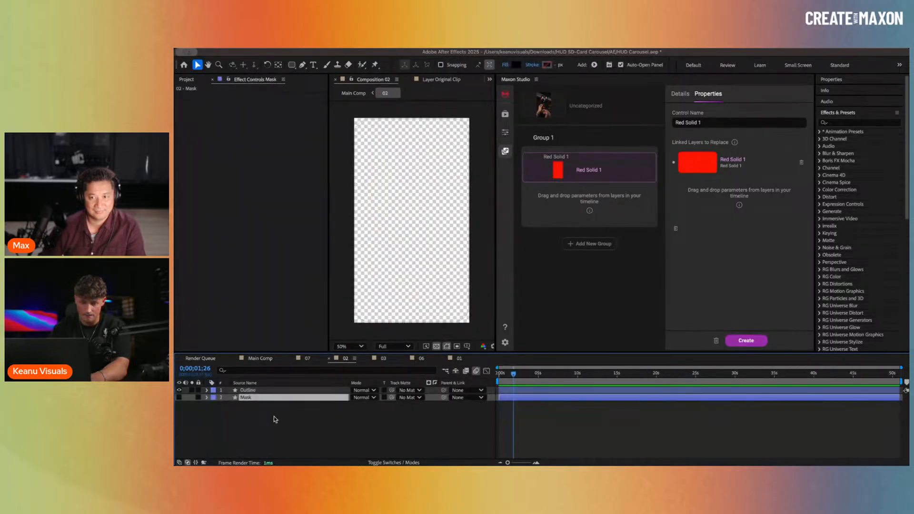
click(305, 359)
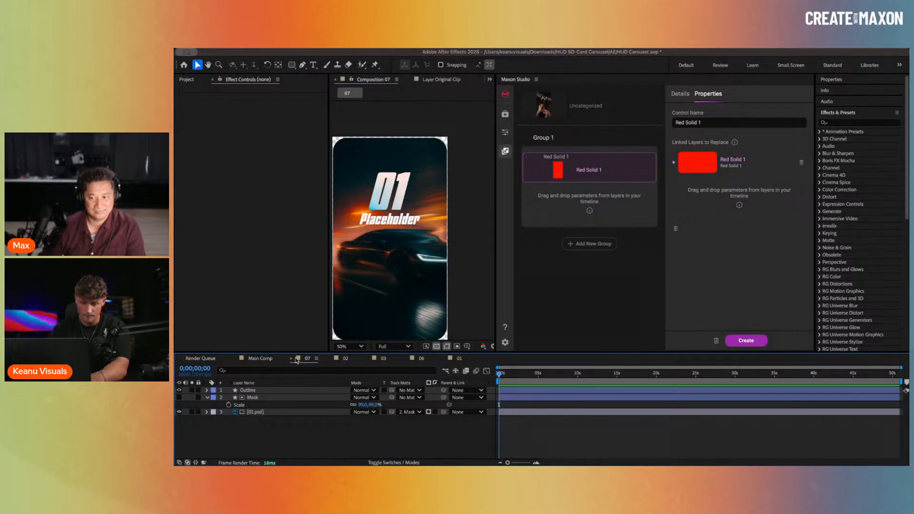
click(292, 358)
click(292, 359)
click(292, 358)
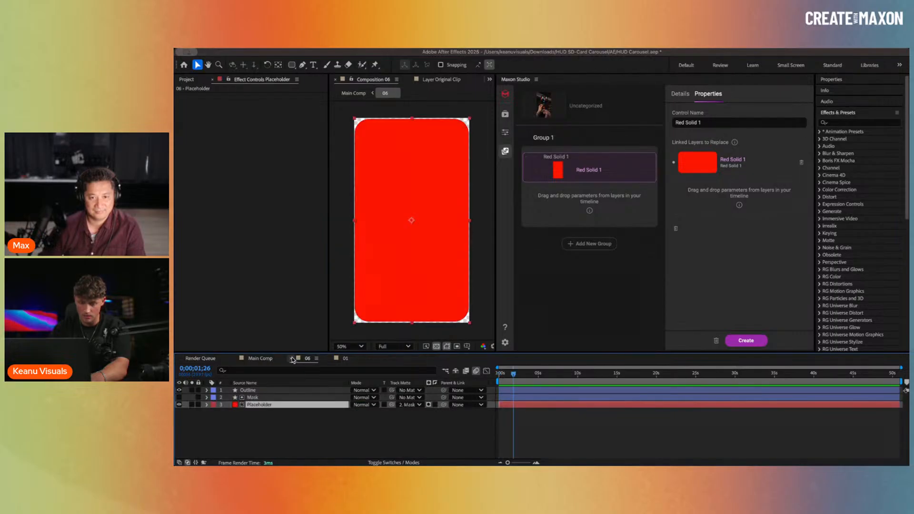
Step: Close comp 06, copy the red solid from comp 01, and paste it into comp 02 as the lowest layer beneath Mask
click(292, 358)
click(252, 358)
double_click(251, 398)
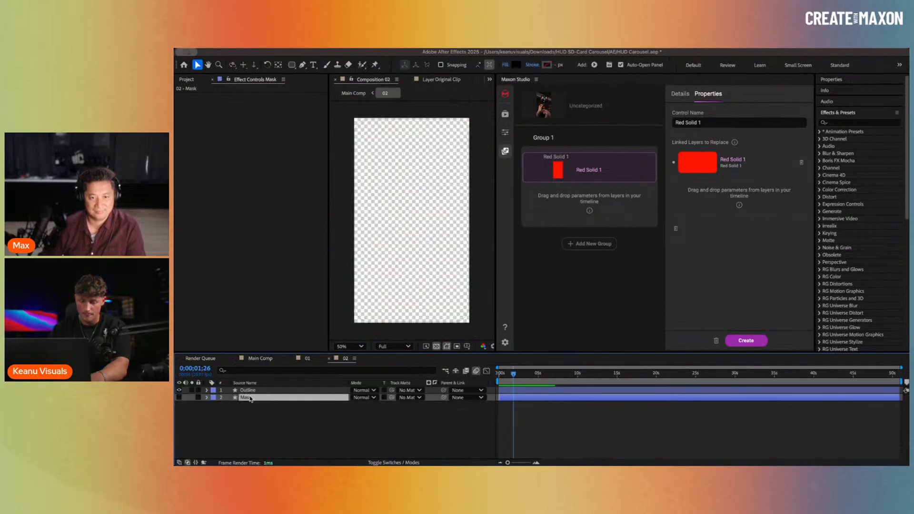
click(318, 358)
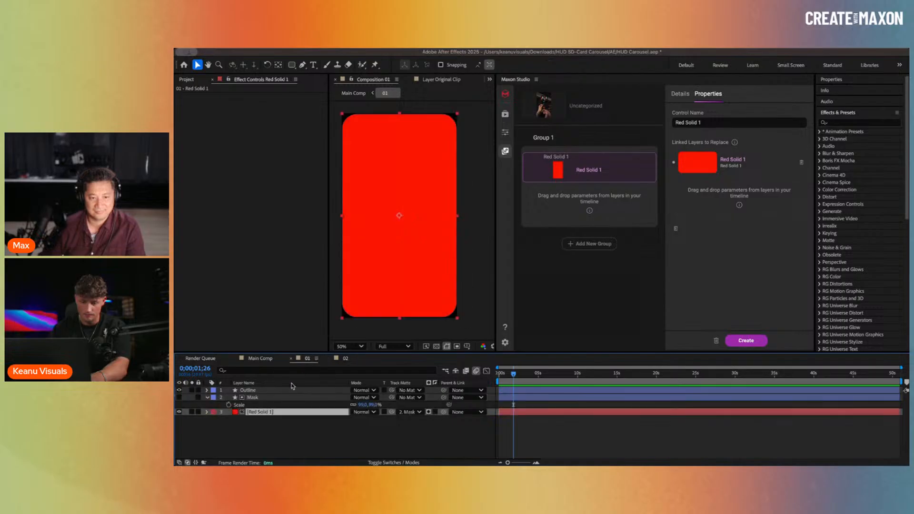
click(355, 358)
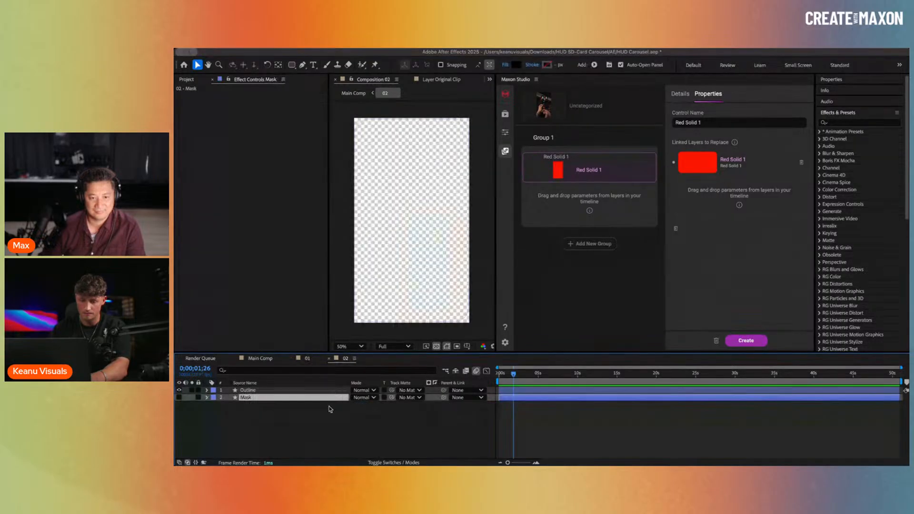
click(329, 414)
key(super+v)
drag(304, 390, 304, 418)
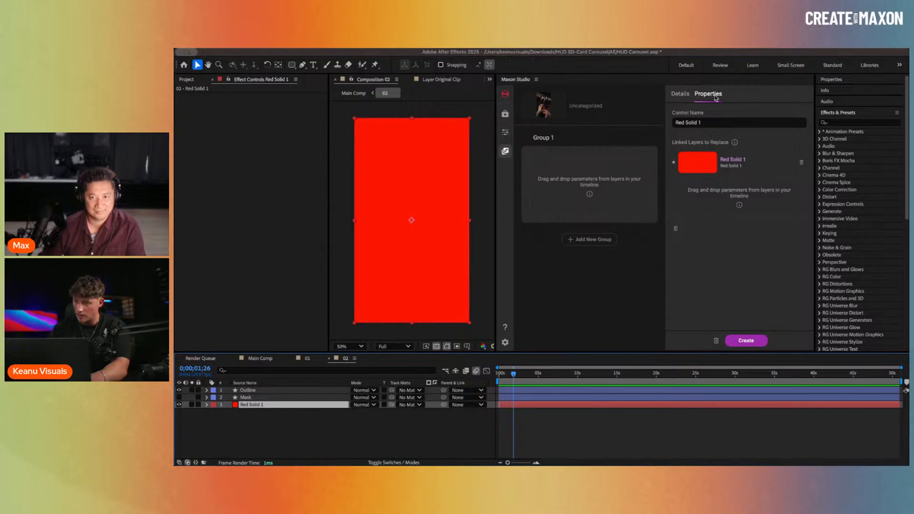
Step: Add comp 02's red solid to the capsule's Group 1 and comp 01's red solid to a new Group 2, plus an empty third group
drag(272, 405, 594, 207)
click(589, 239)
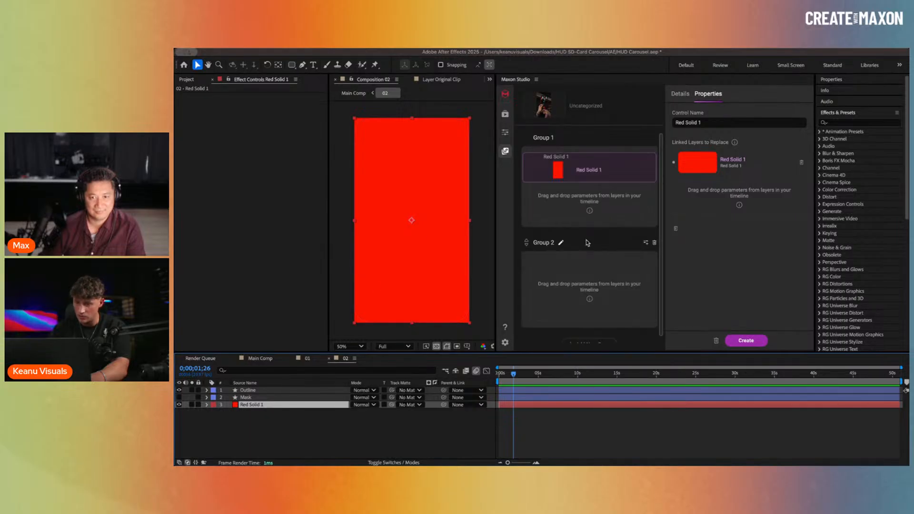
click(307, 358)
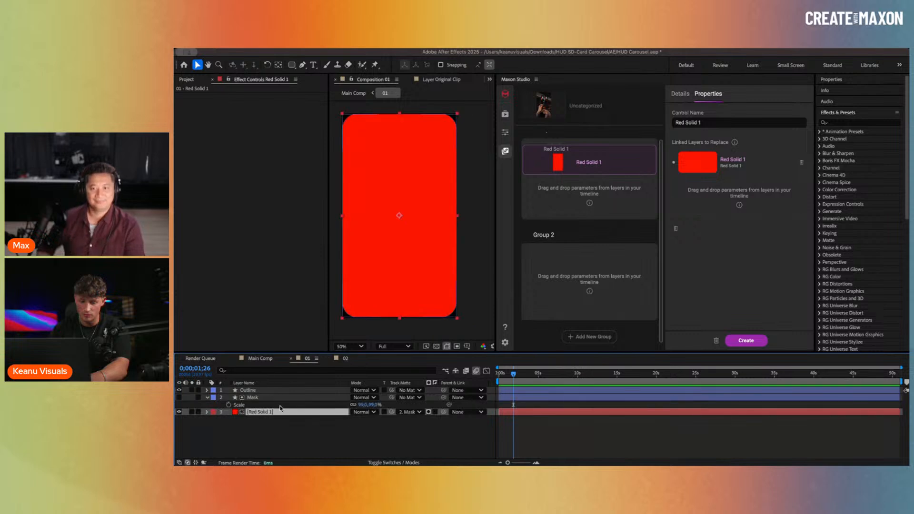
drag(280, 408, 584, 300)
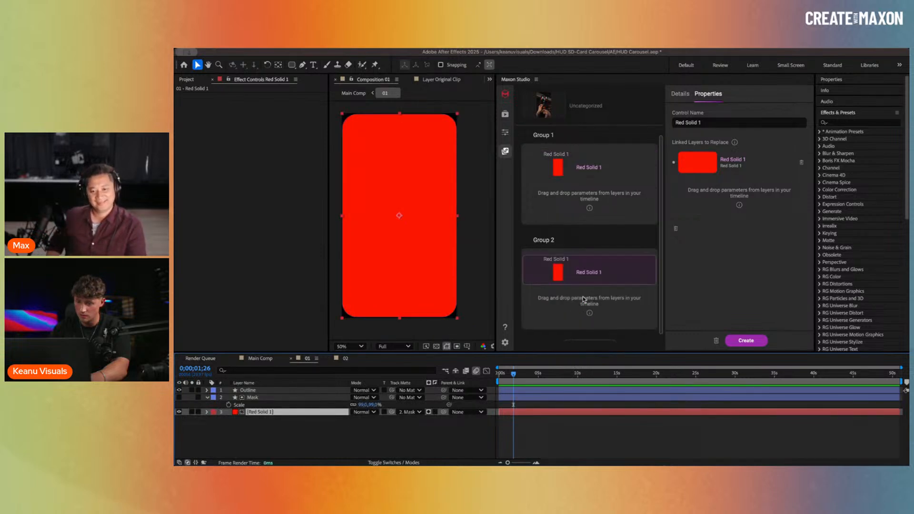
click(585, 338)
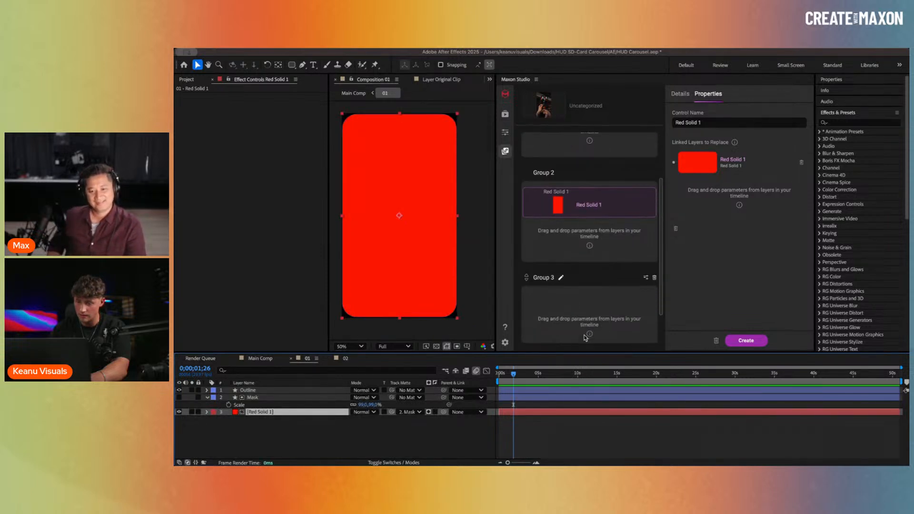
Step: Open the 03 card composition from Main Comp and delete its 03.psd image layer
click(260, 358)
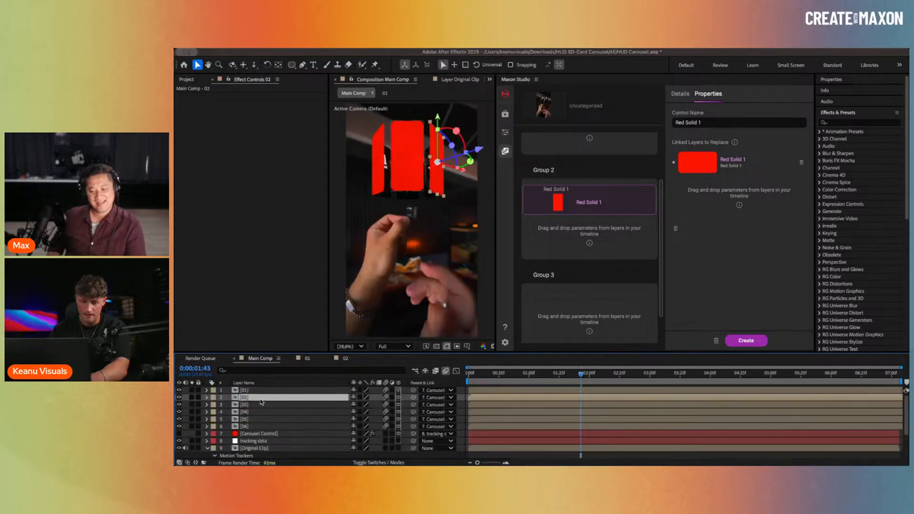
double_click(260, 405)
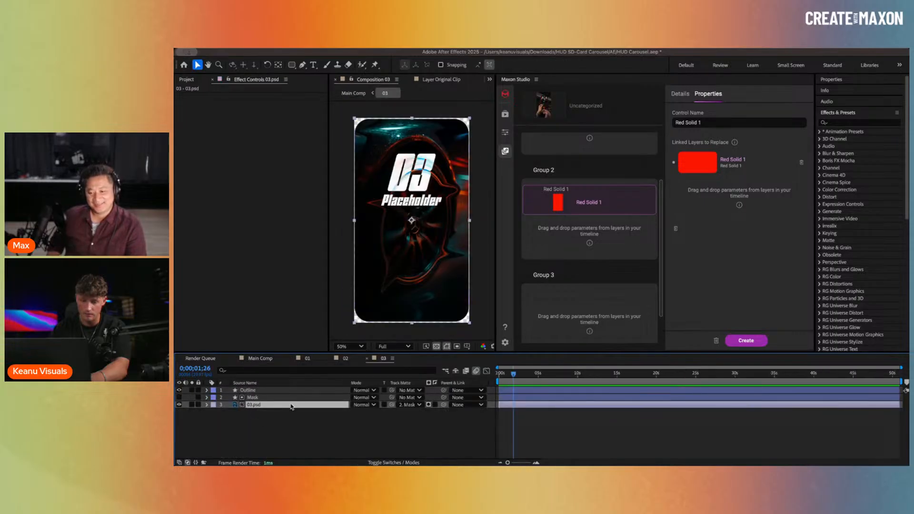
key(Return)
click(291, 420)
click(280, 406)
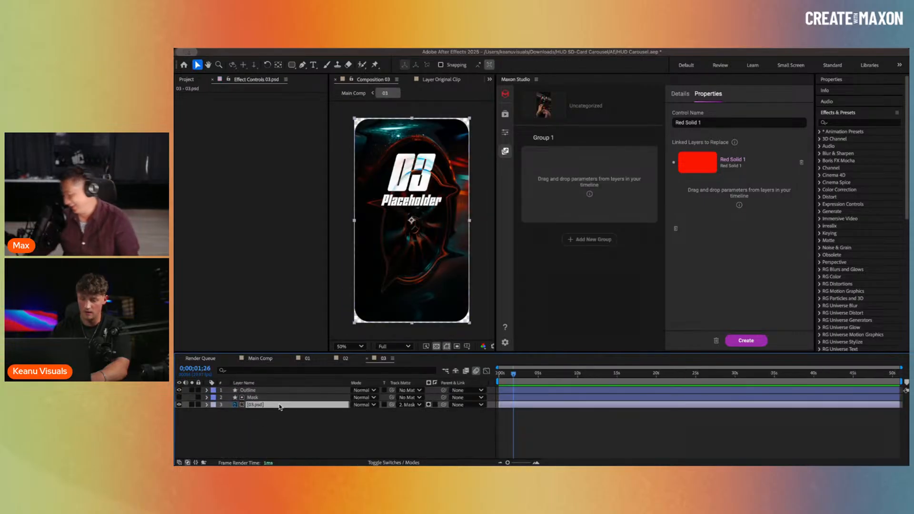
key(Delete)
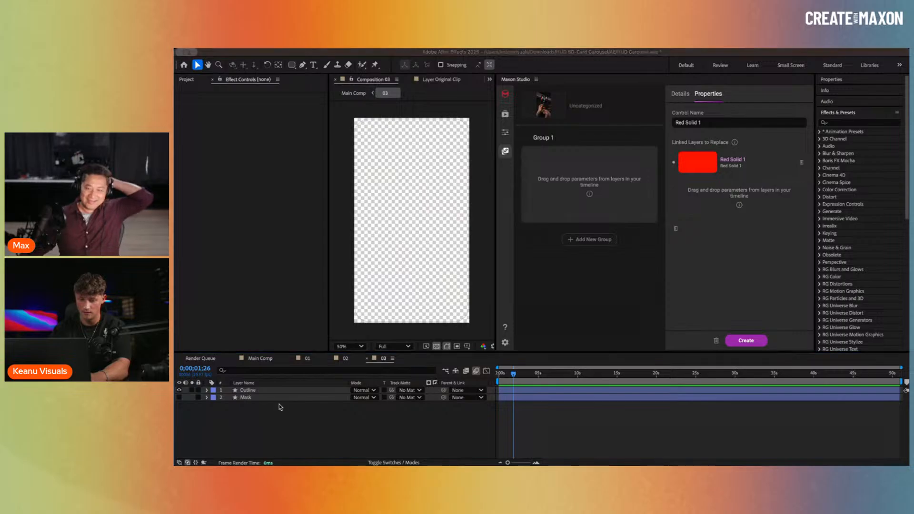
Step: Place the copied red solid, named #, below Mask in comp 03, matte it with Mask, and add it to the capsule's Group 1
key(super+v)
drag(267, 392, 280, 407)
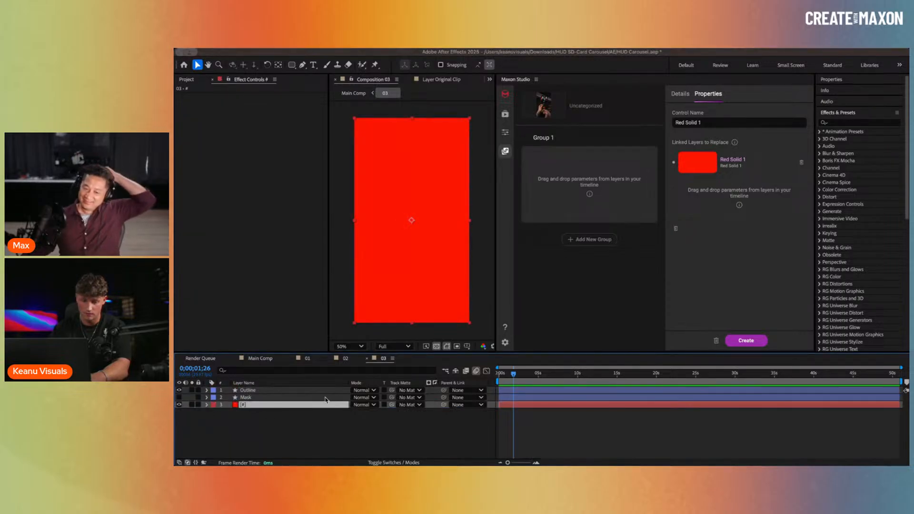
click(409, 405)
click(414, 428)
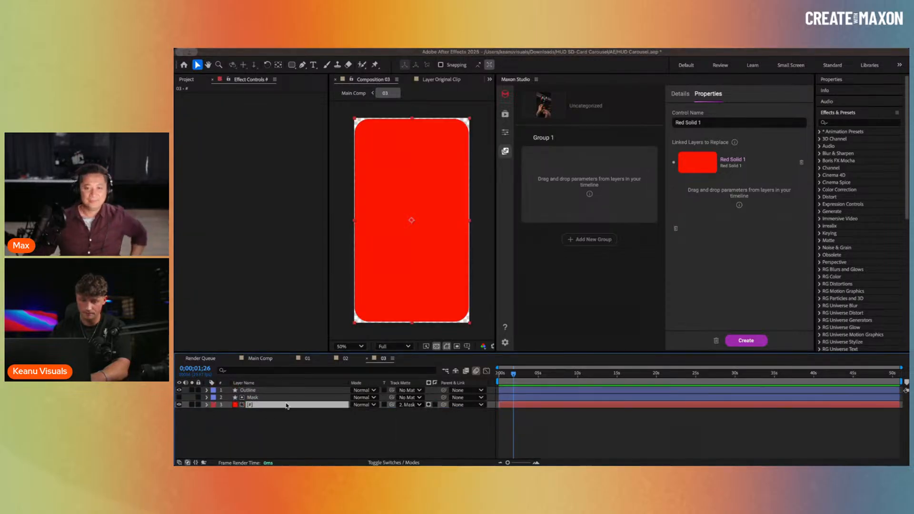
drag(287, 406, 592, 205)
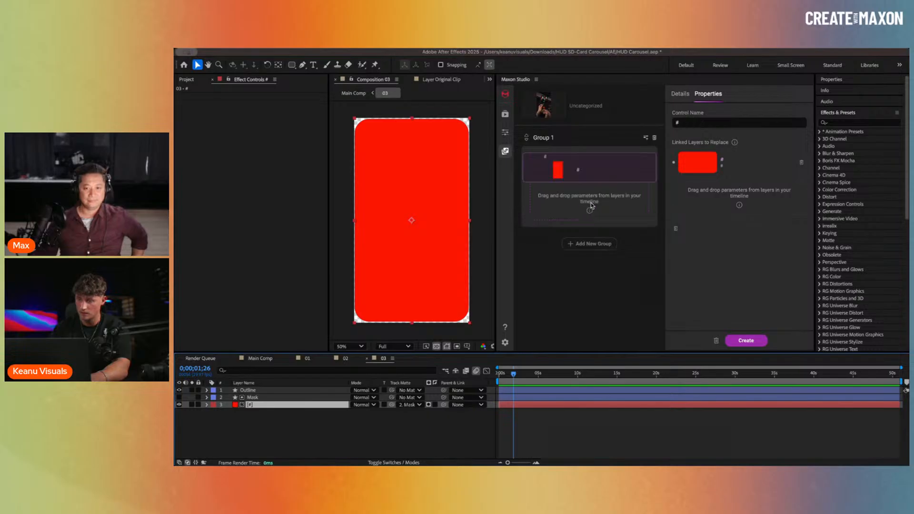
Step: From Main Comp, add another group to the capsule and save it as New Capsule 4 in the Uncategorized category
click(261, 358)
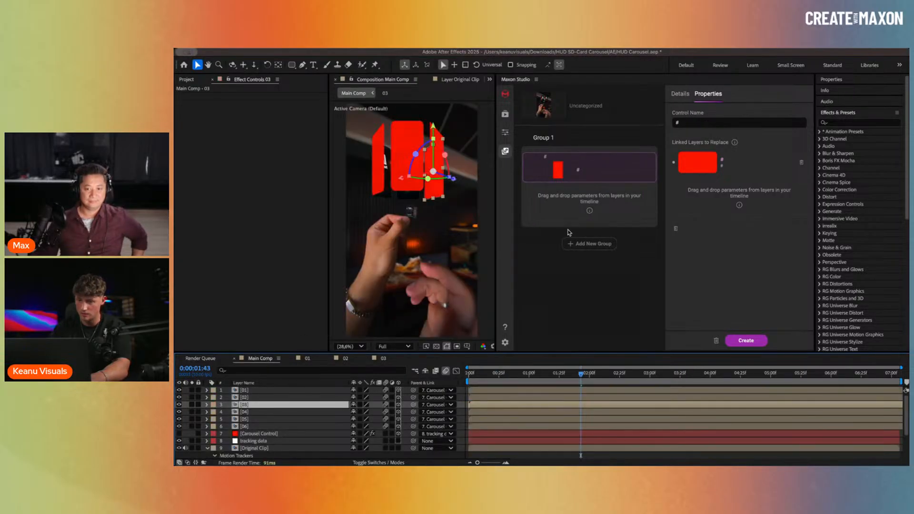
click(683, 95)
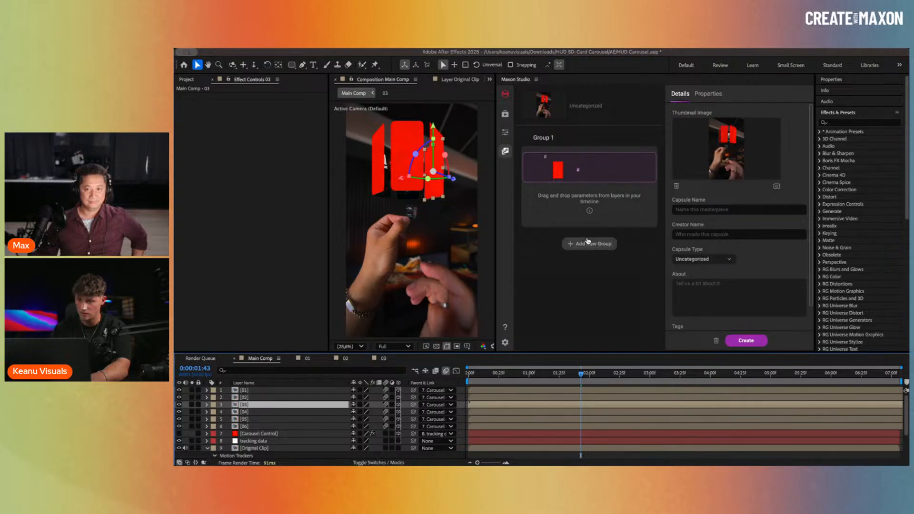
click(588, 243)
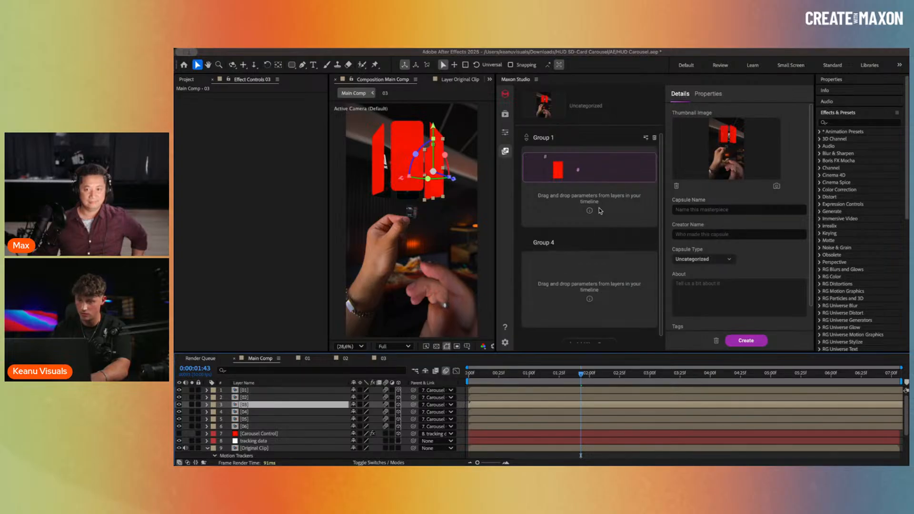
scroll(572, 276, up, 2)
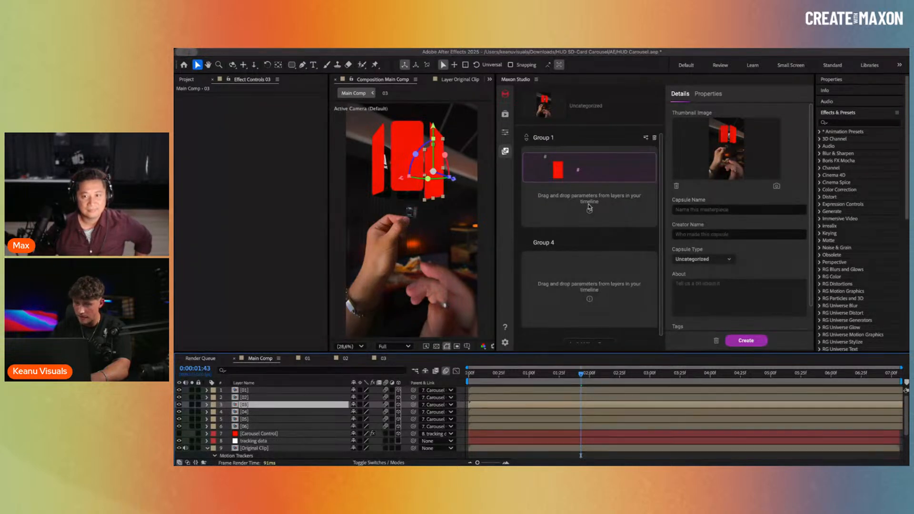
scroll(590, 208, down, 1)
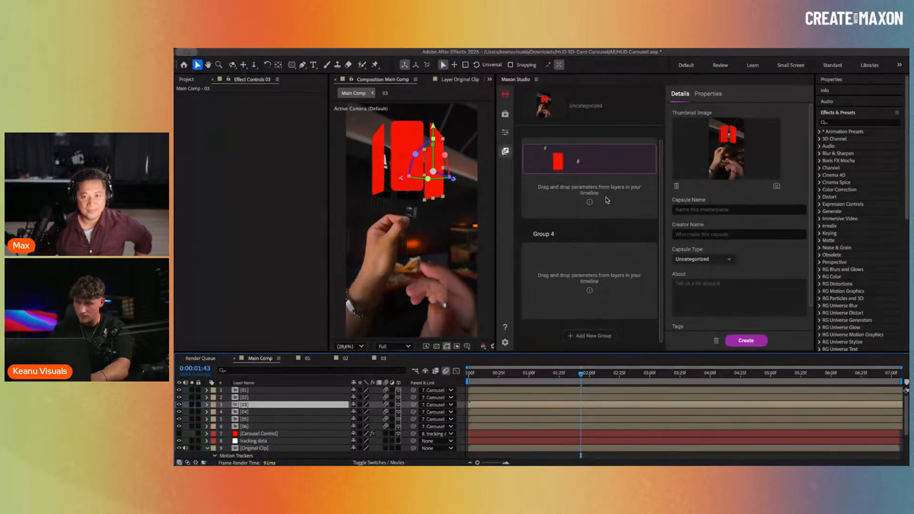
click(746, 341)
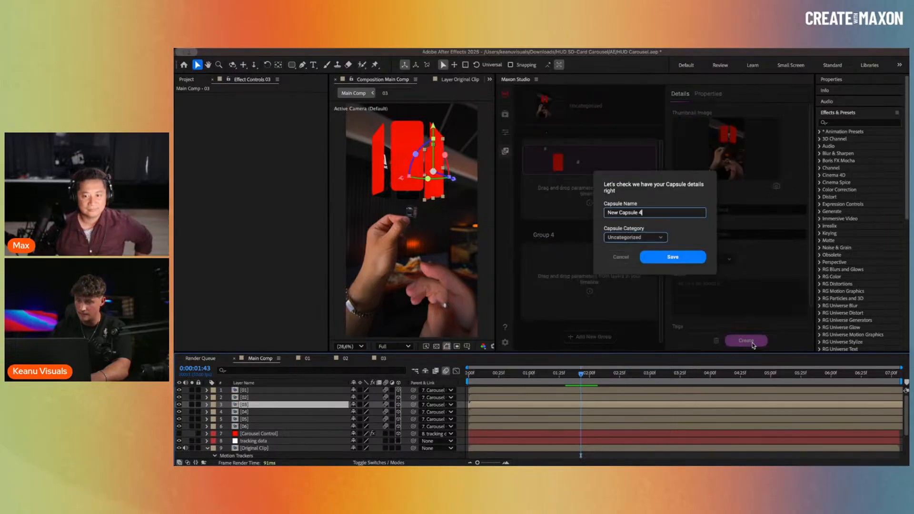
click(665, 260)
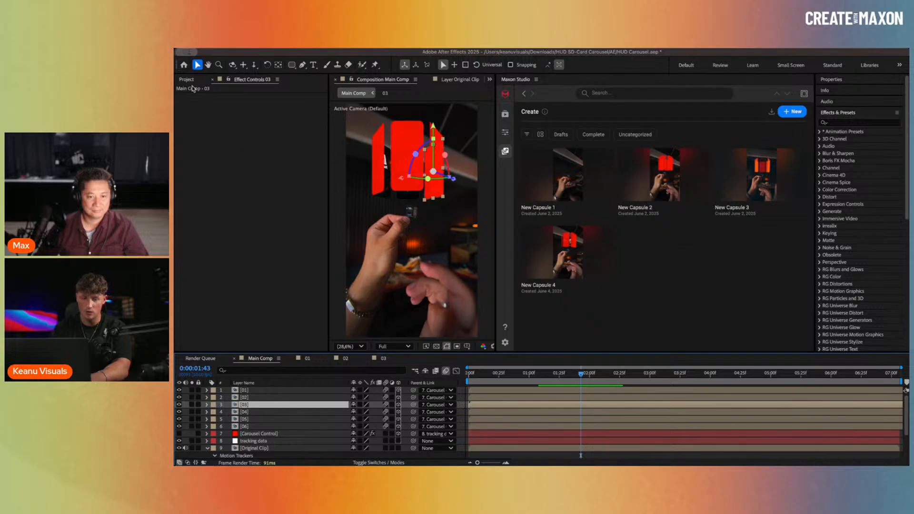
Step: Create a new empty 2160 x 3840 composition in the project
click(187, 80)
click(177, 155)
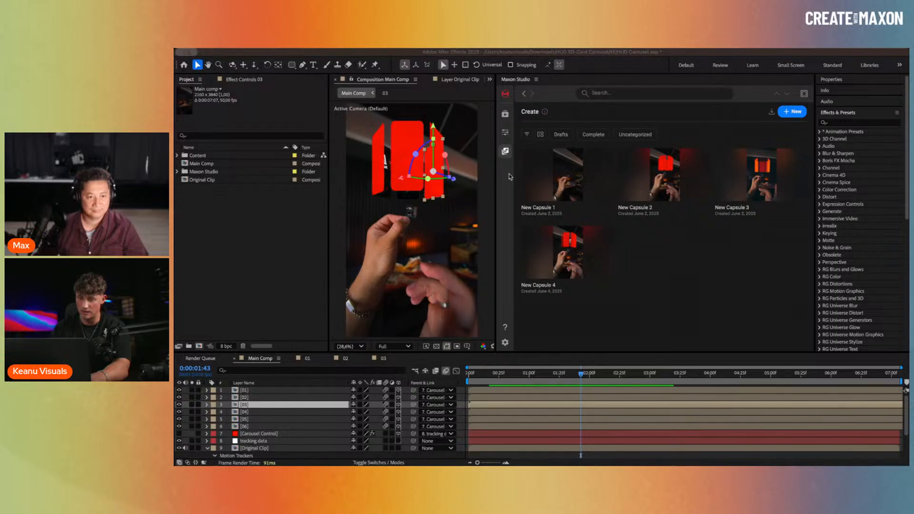
click(282, 275)
click(199, 348)
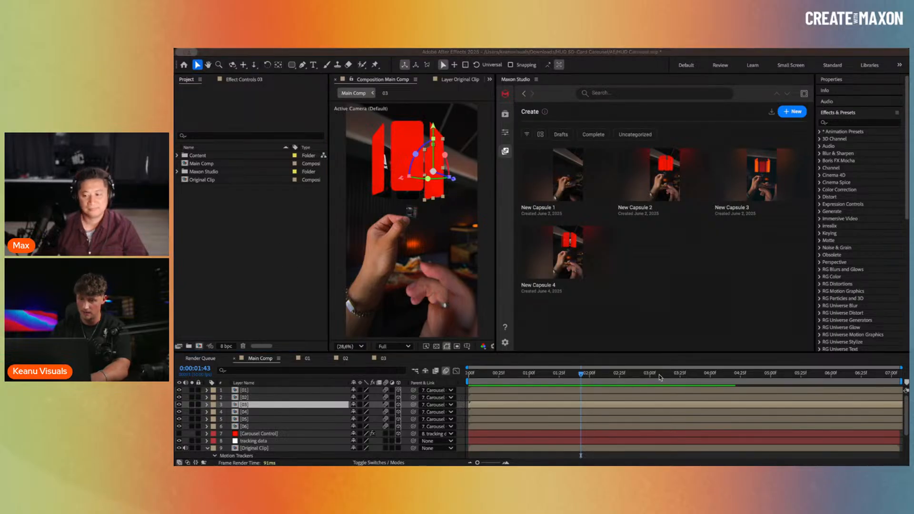
click(653, 362)
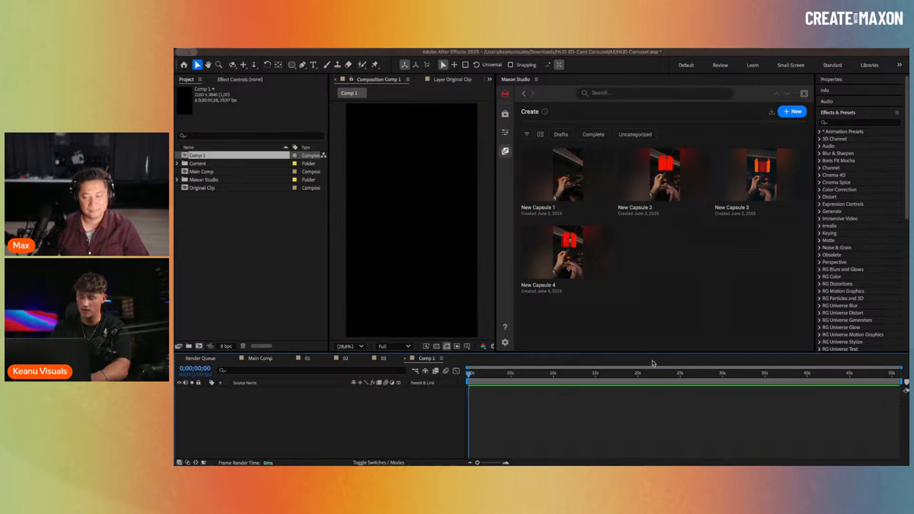
Step: Look through Maxon Studio's capsule library, applied capsules and capsule creation views for a saved capsule
click(506, 115)
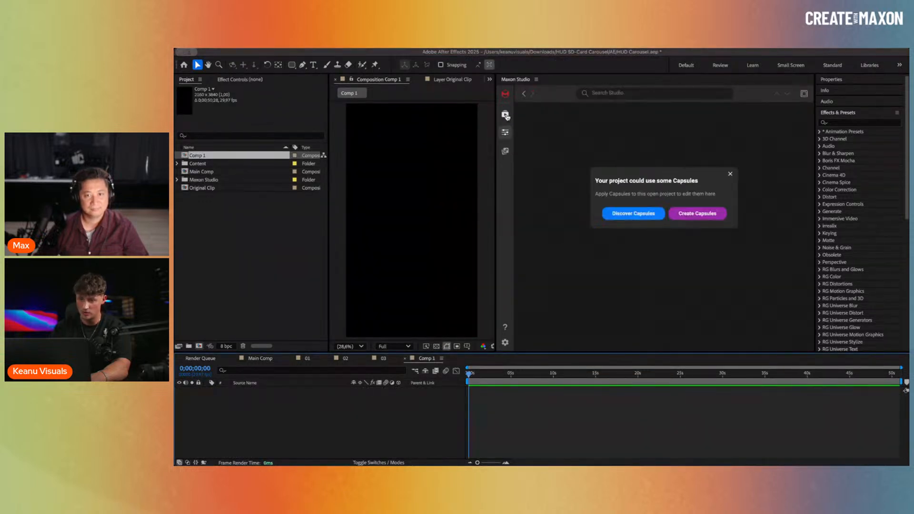
click(505, 151)
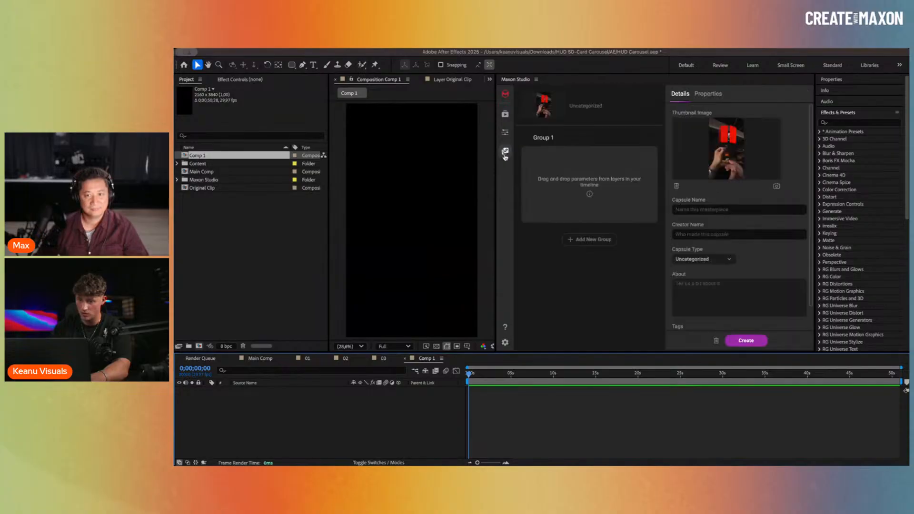
click(717, 94)
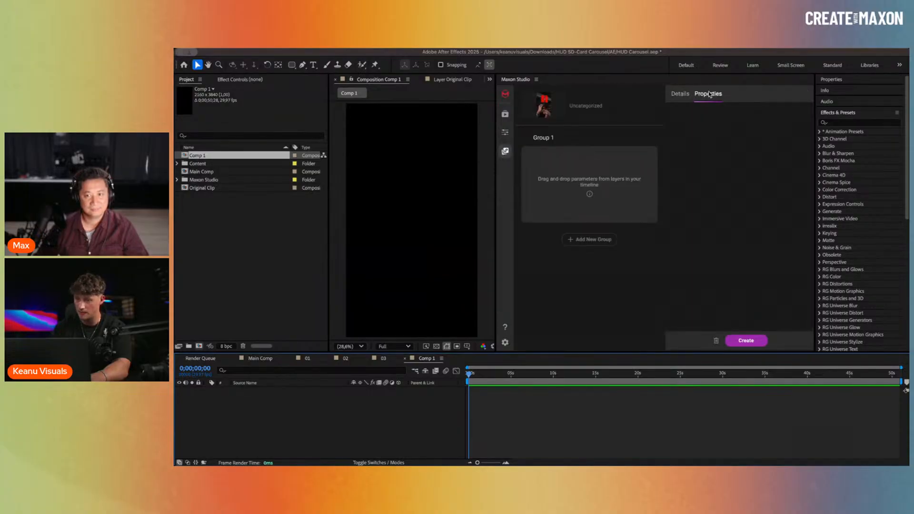
click(675, 97)
click(505, 113)
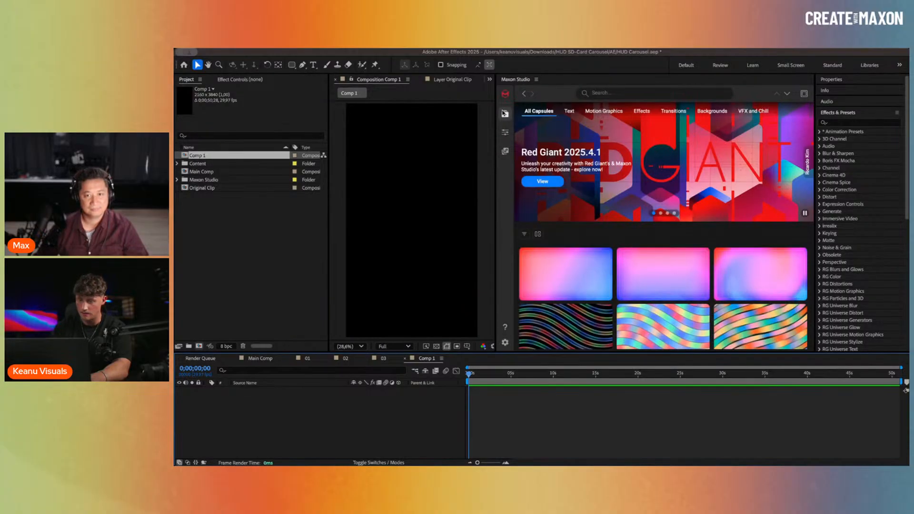
click(505, 131)
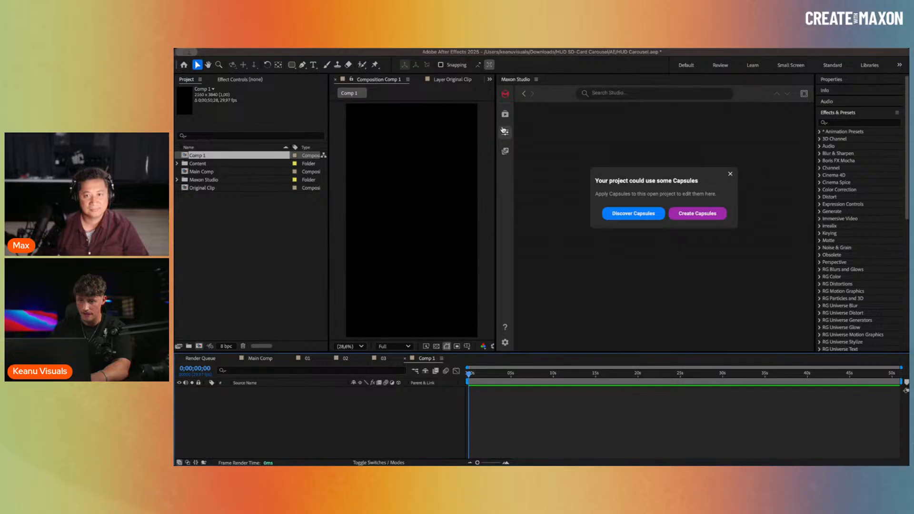
click(732, 174)
click(525, 94)
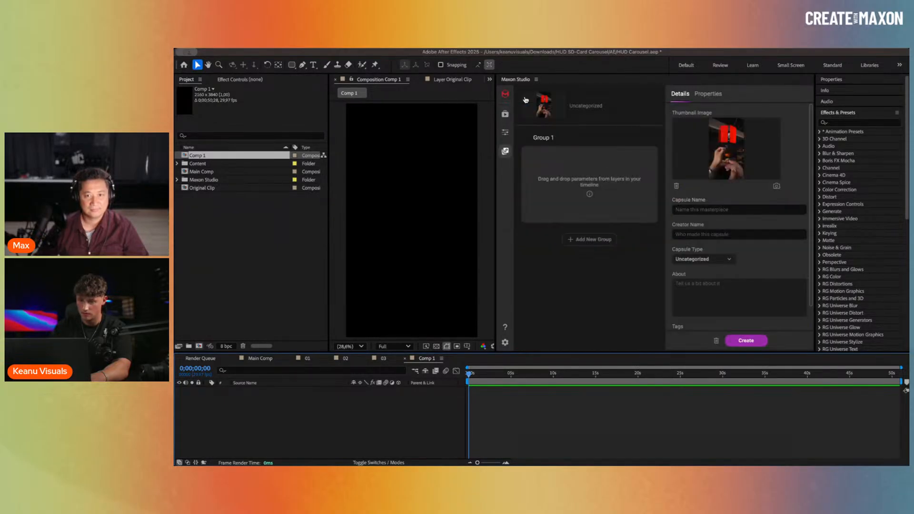
click(505, 114)
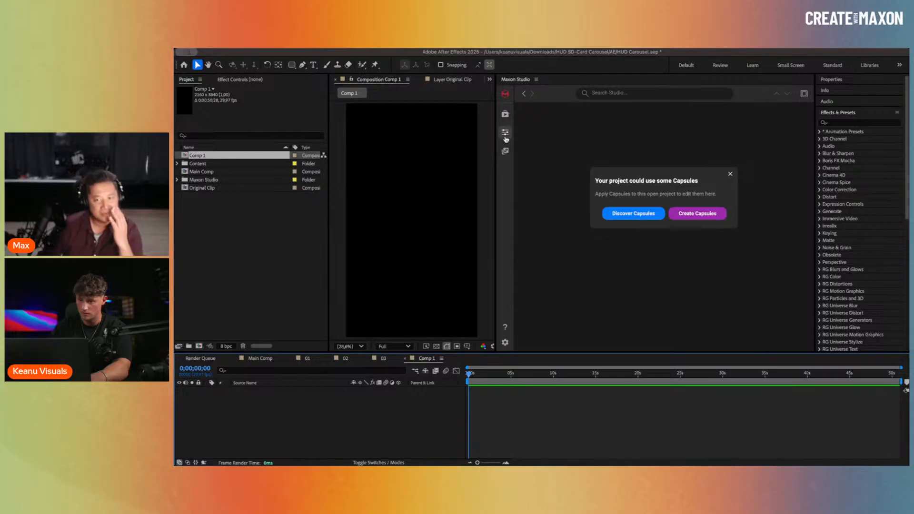
click(731, 175)
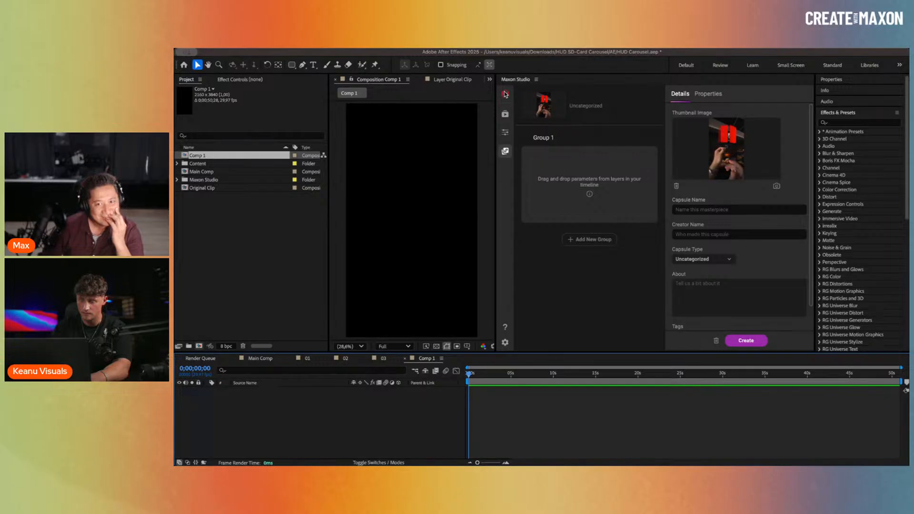
click(505, 114)
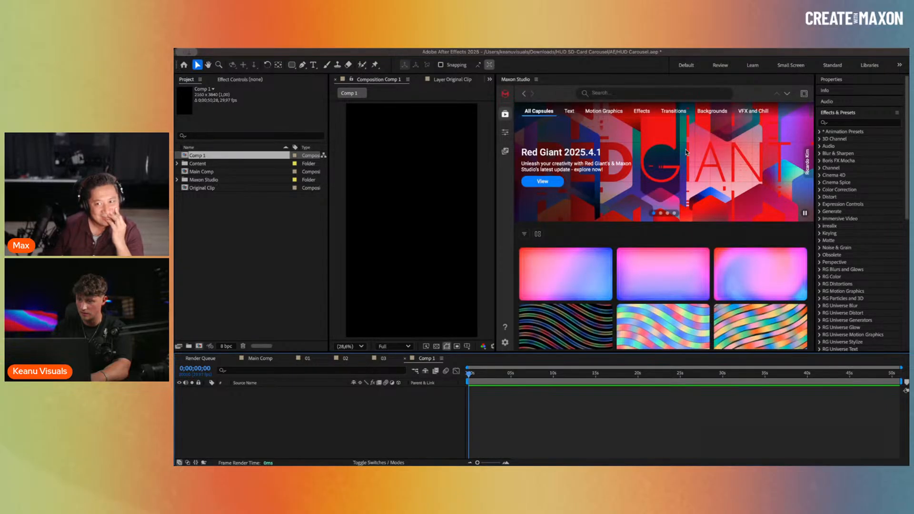
scroll(686, 152, down, 10)
scroll(609, 123, up, 10)
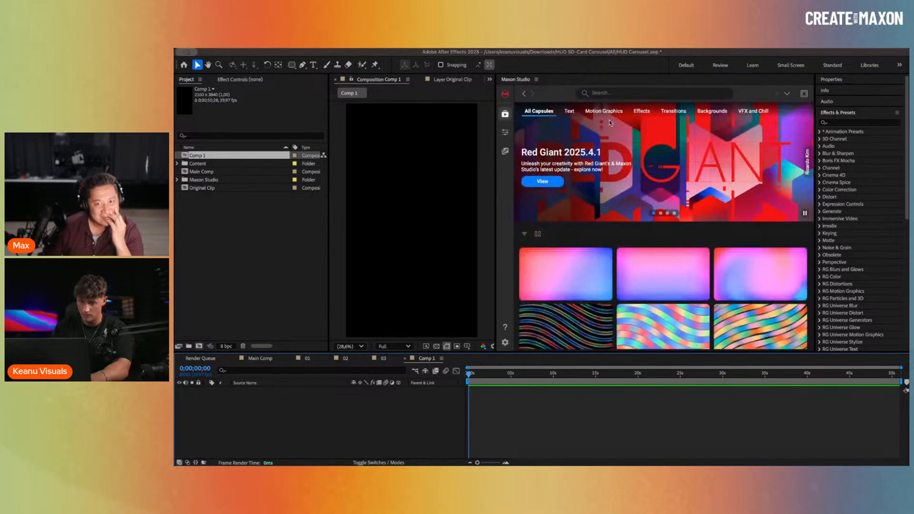
click(618, 90)
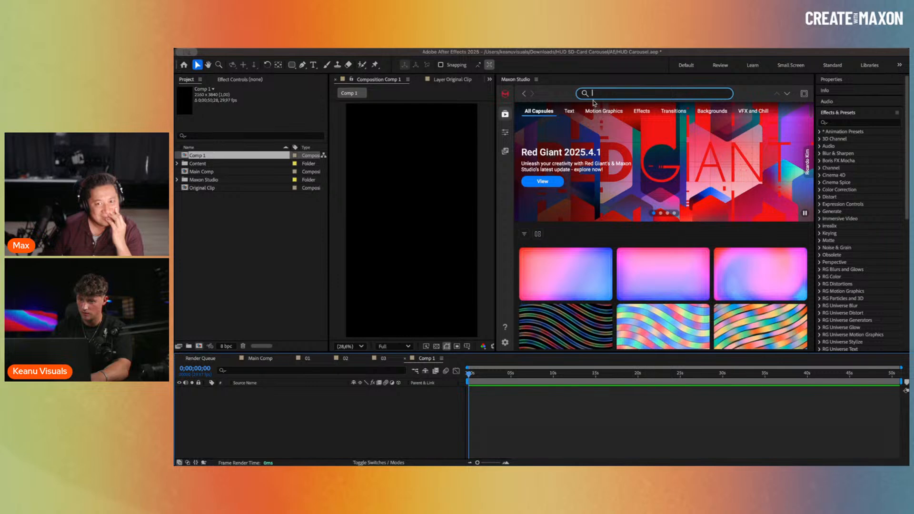
click(575, 112)
click(603, 112)
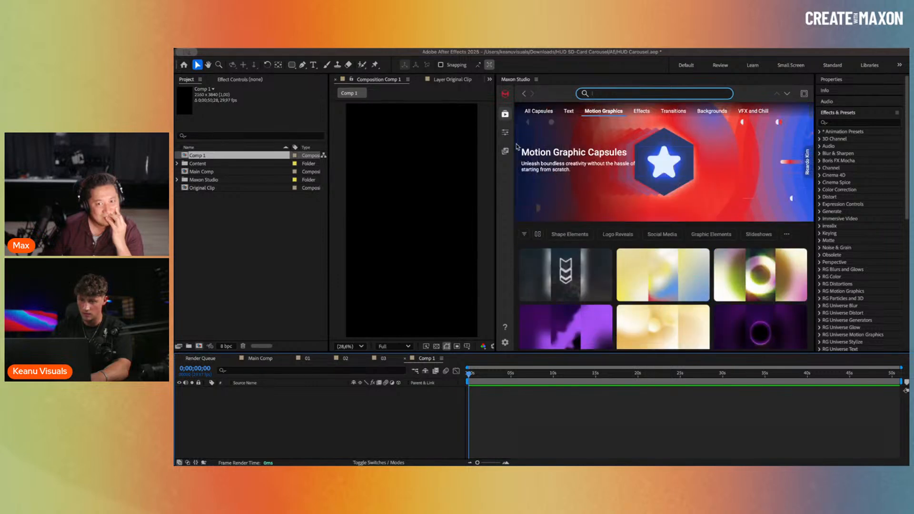
click(506, 133)
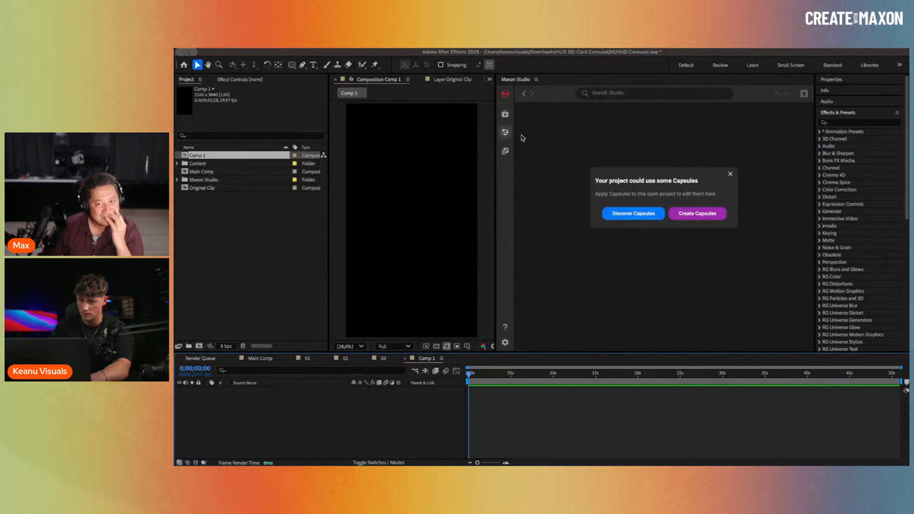
Step: Save the open capsule draft with its empty Group 1 as another Uncategorized capsule
click(697, 212)
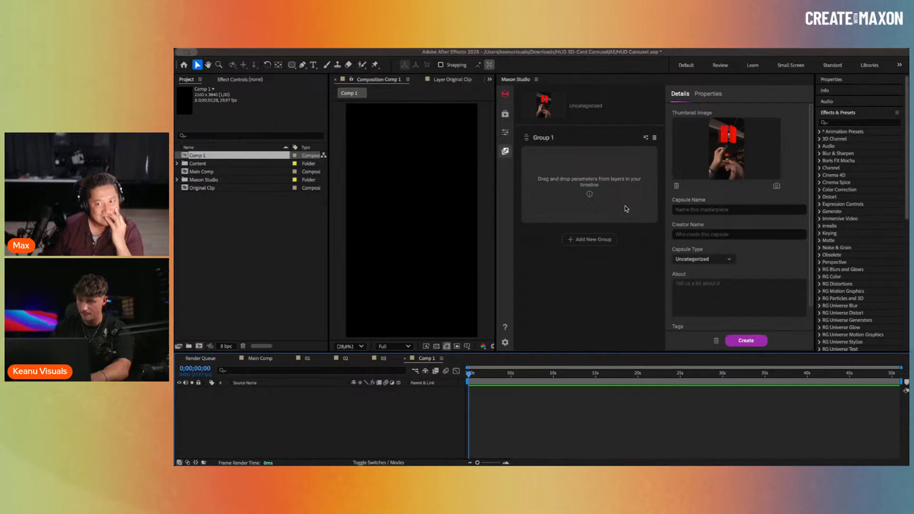
click(741, 340)
click(676, 256)
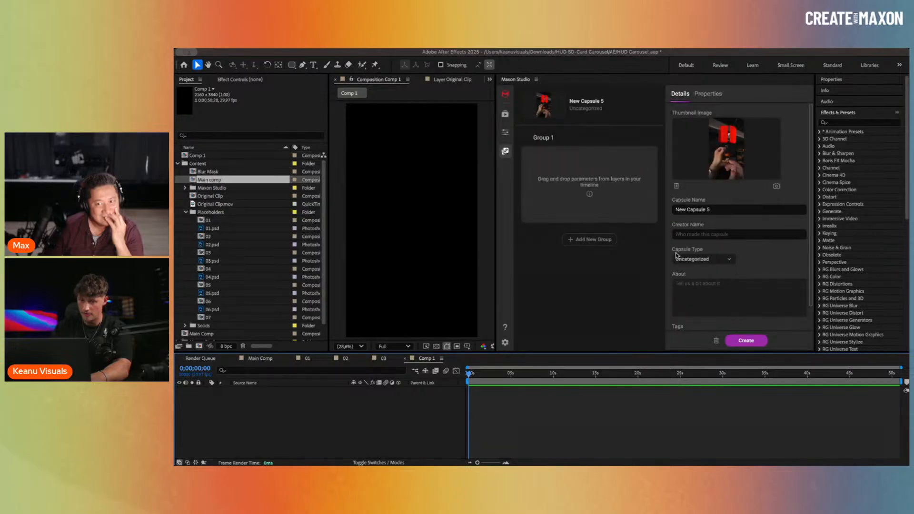
Step: Apply New Capsule 2 from the created capsules to the empty Comp 1
mouse_move(733, 179)
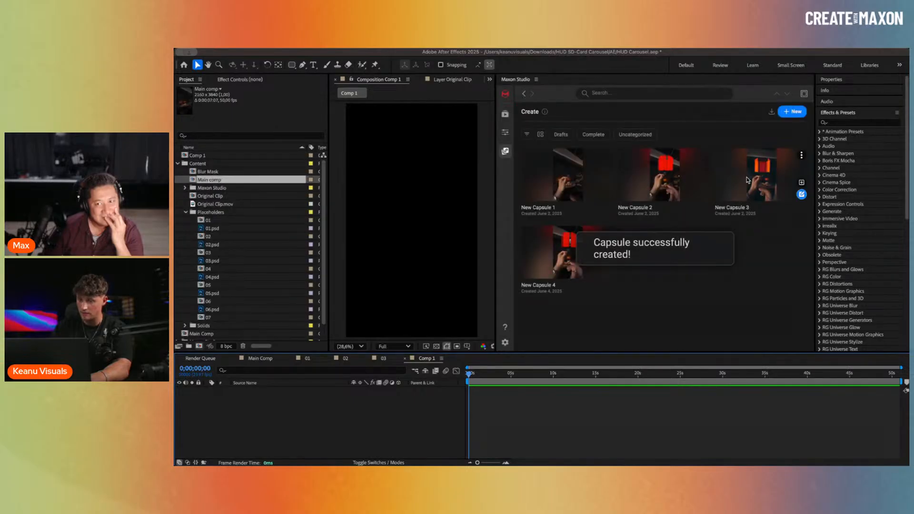
mouse_move(608, 284)
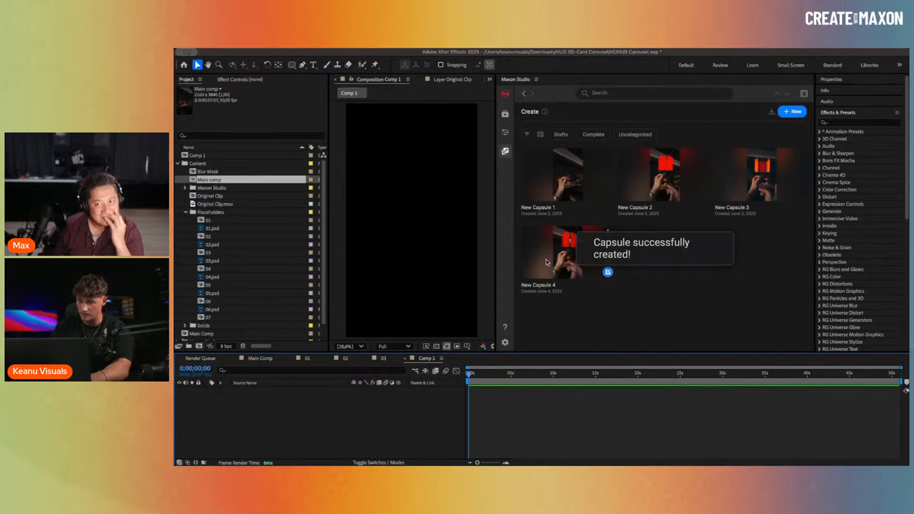
click(608, 274)
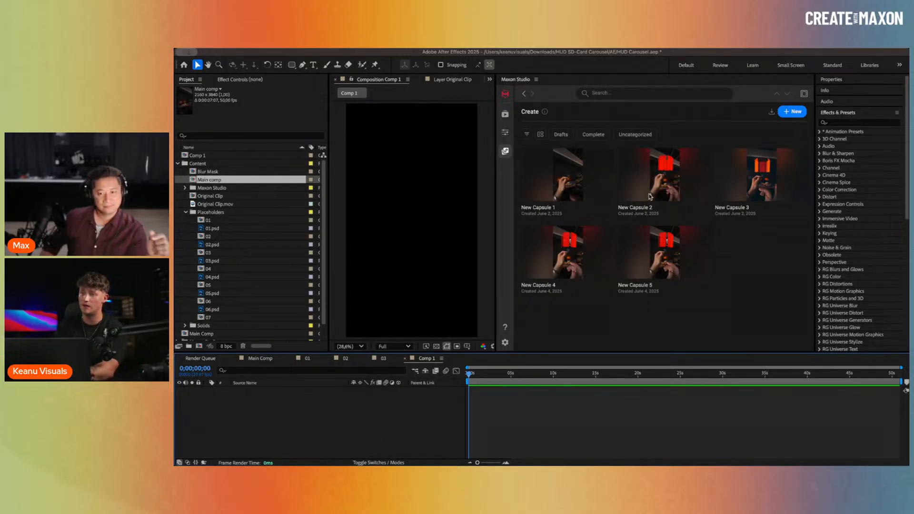
click(705, 183)
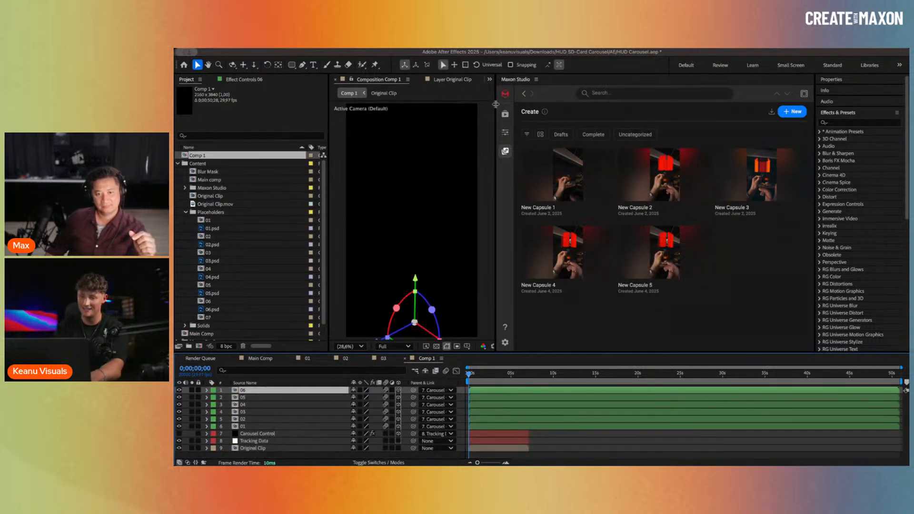
Step: Widen the composition viewer and play back Comp 1 from its start to preview the red card carousel
drag(496, 104, 720, 145)
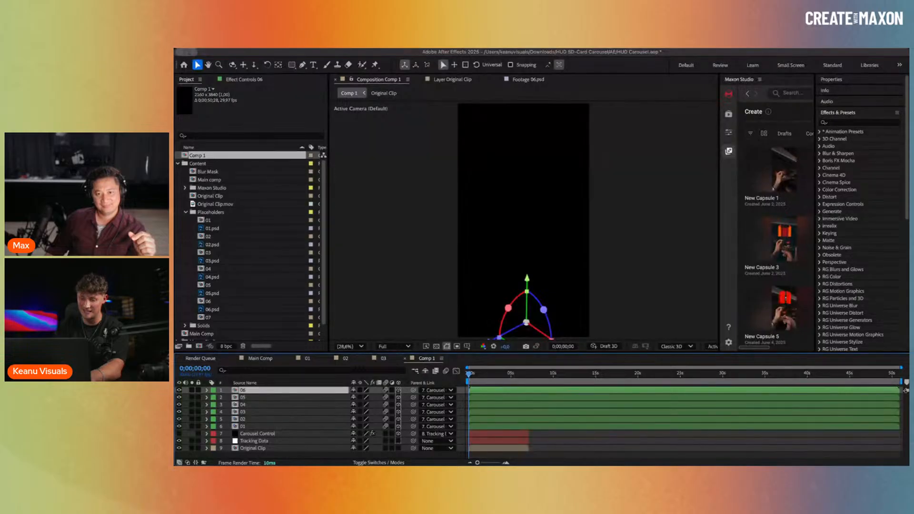
drag(502, 375, 464, 381)
key(space)
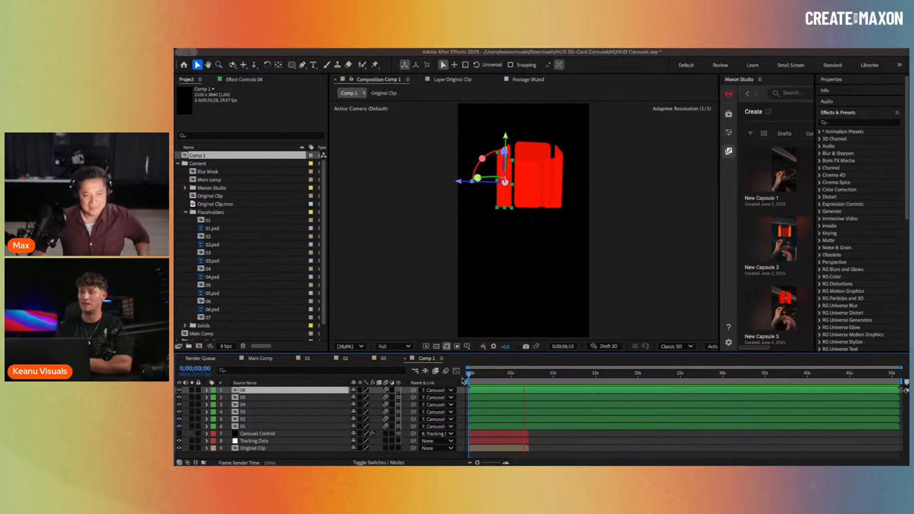
Step: Show the applied New Capsule 2's replaceable layers, widen their panel, and park the playhead at 0;00;10;07
click(253, 78)
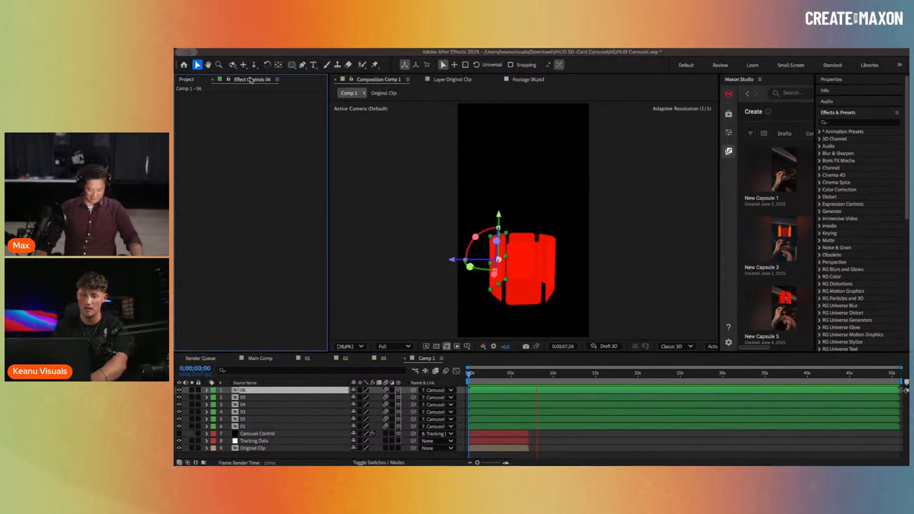
click(729, 133)
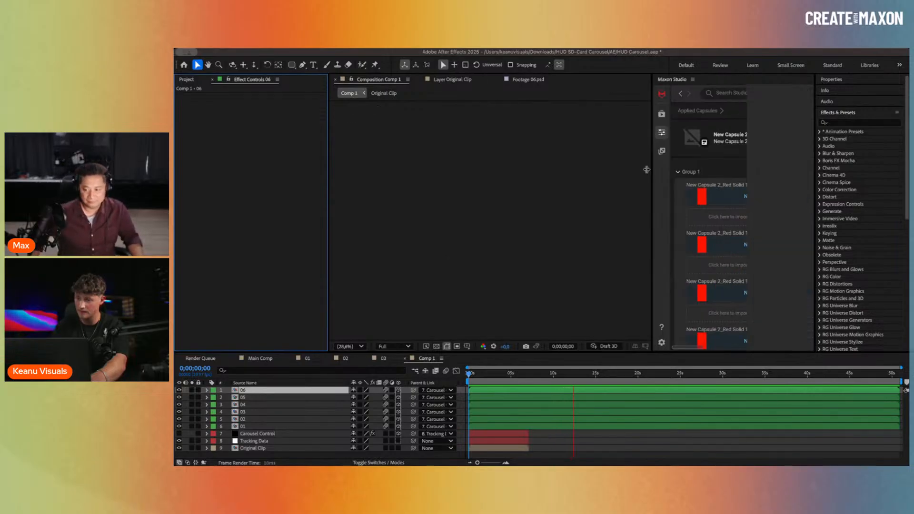
drag(720, 171, 623, 169)
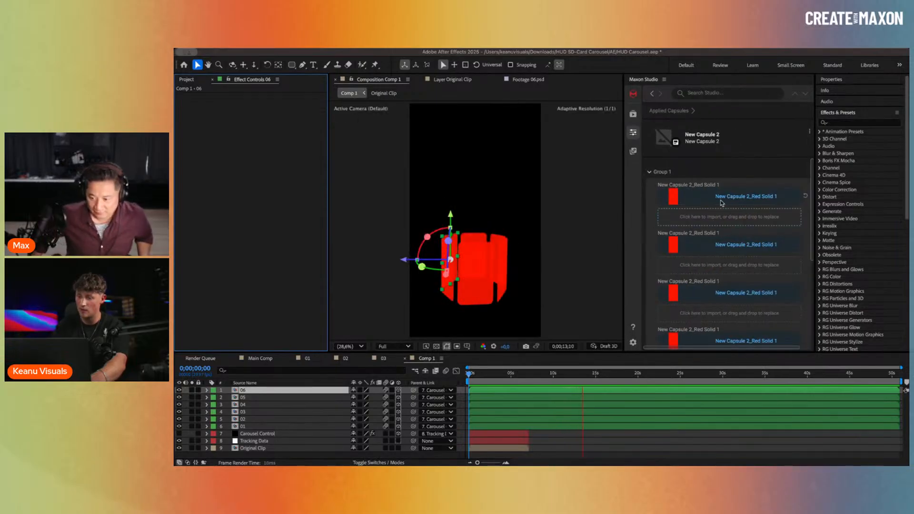
click(555, 374)
scroll(660, 243, down, 1)
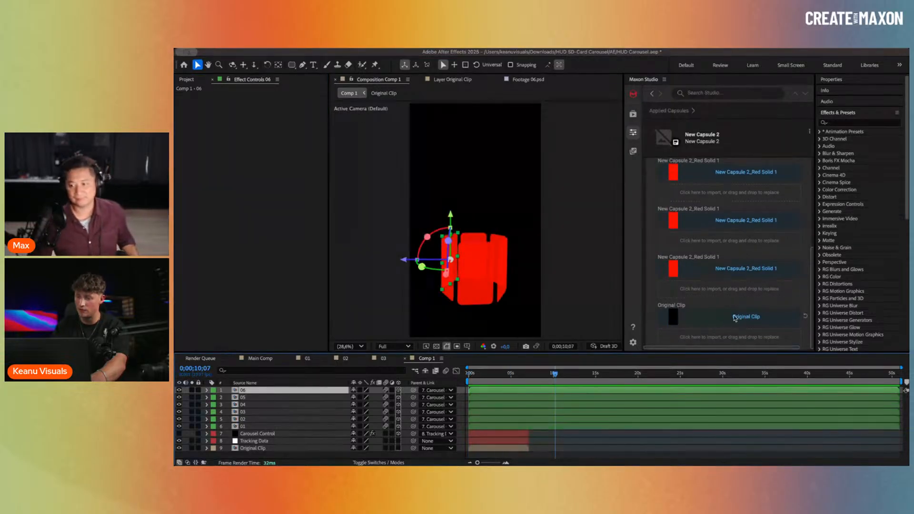
Step: Replace the capsule's Original Clip layer with the project footage Original Clip.mov
click(187, 80)
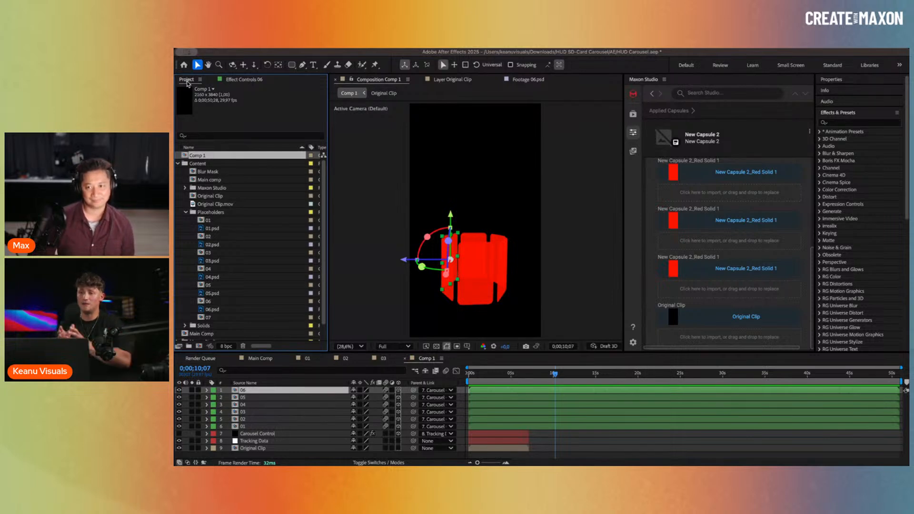
click(233, 205)
drag(215, 207, 719, 339)
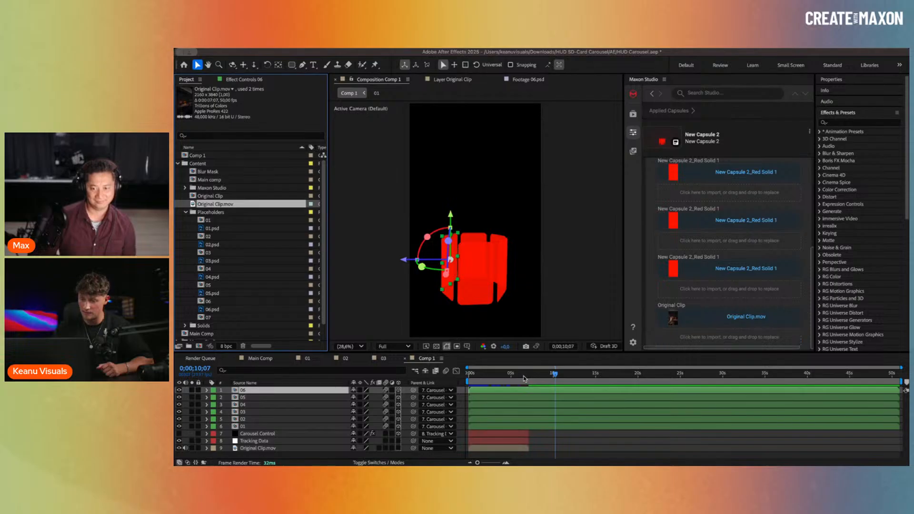
Step: Preview Comp 1 from the start up to 0;00;02;07 and select the 05 card in the viewer
drag(524, 379, 452, 381)
key(space)
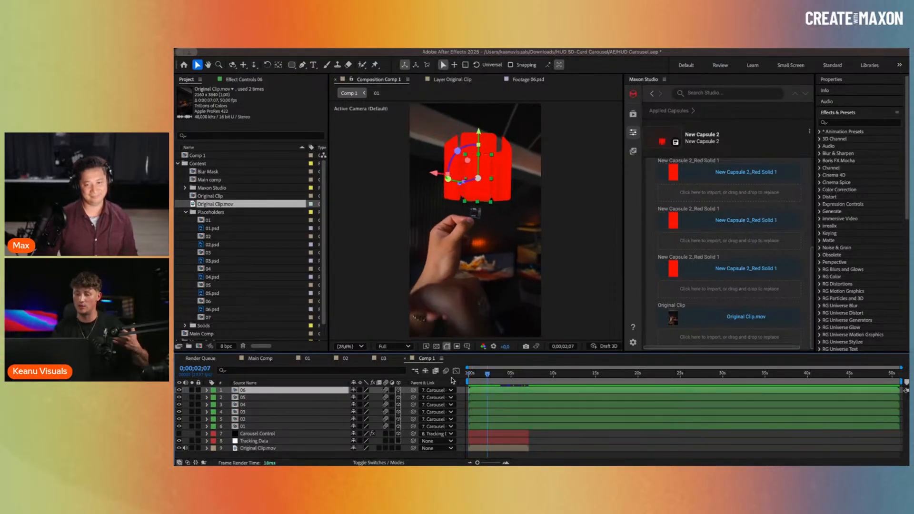
click(476, 141)
click(499, 154)
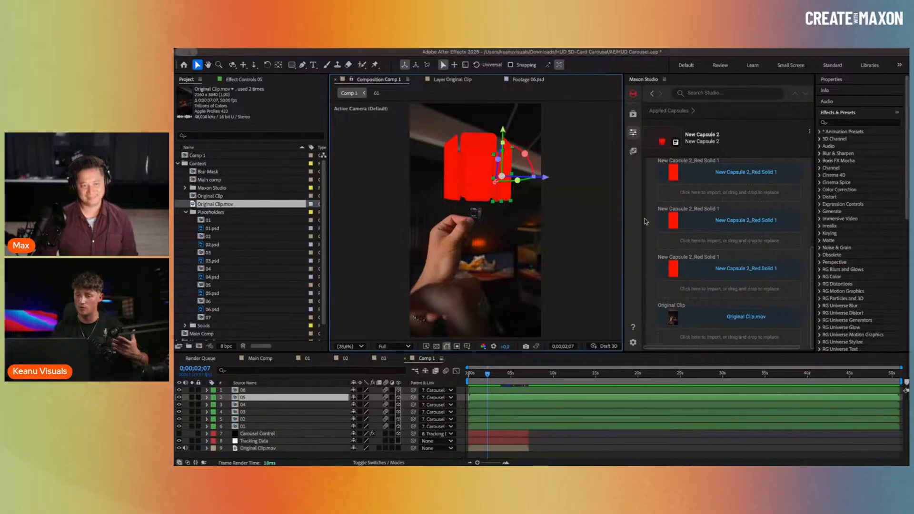
Step: Replace the first red solid placeholder in the capsule's Group 1 with 01.psd and enlarge the composition view to 50%
scroll(691, 226, up, 3)
scroll(709, 241, up, 2)
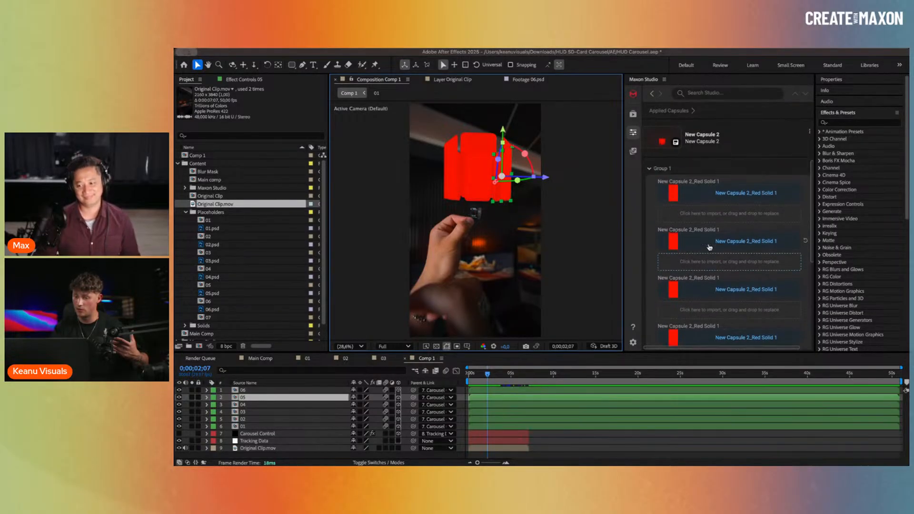
click(221, 230)
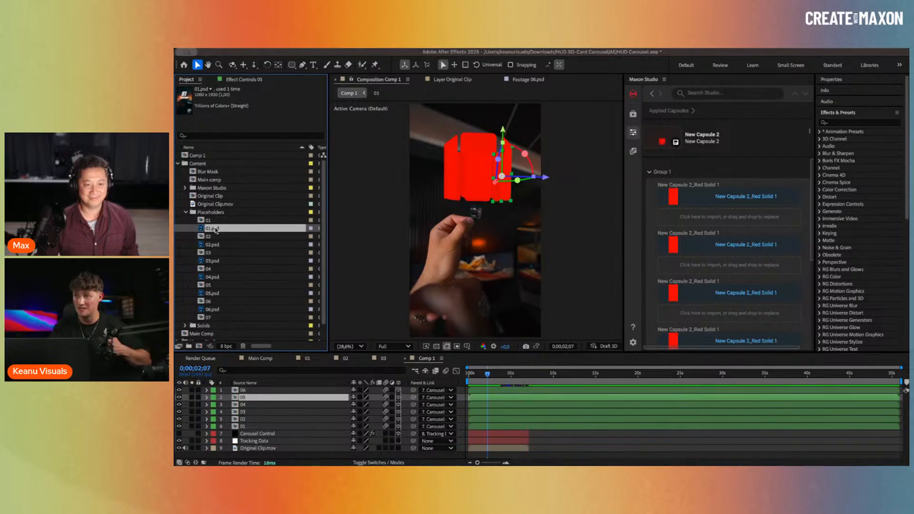
drag(215, 231, 709, 217)
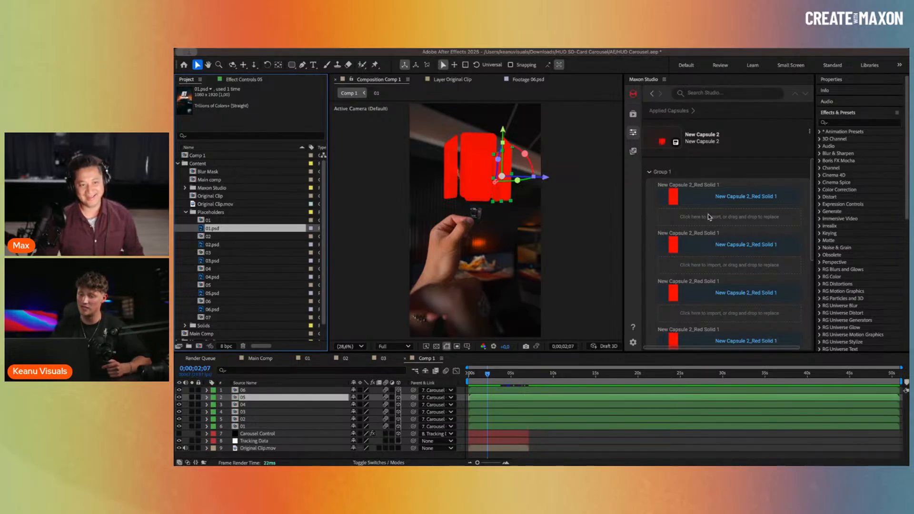
scroll(435, 146, up, 2)
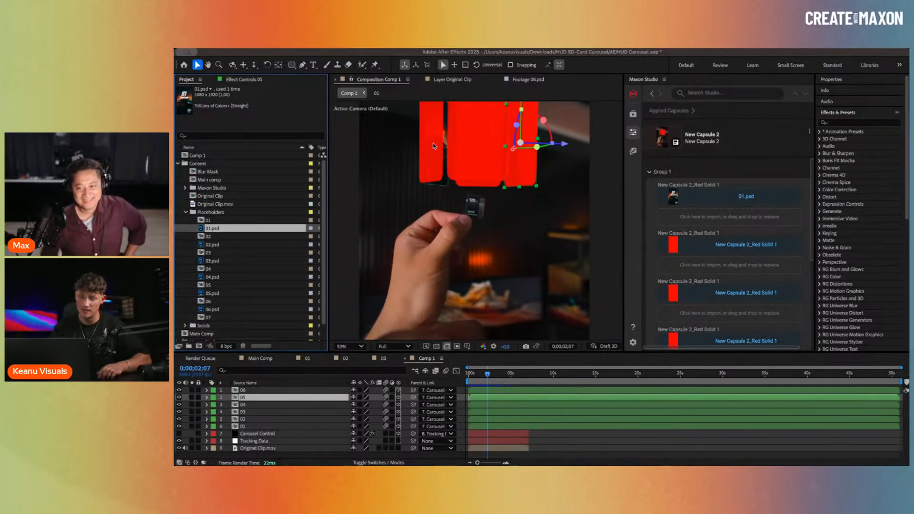
Step: Replace the capsule's remaining five red solid placeholders with 02.psd, 03.psd, 04.psd, 05.psd and 06.psd from the project
drag(212, 245, 693, 262)
click(217, 263)
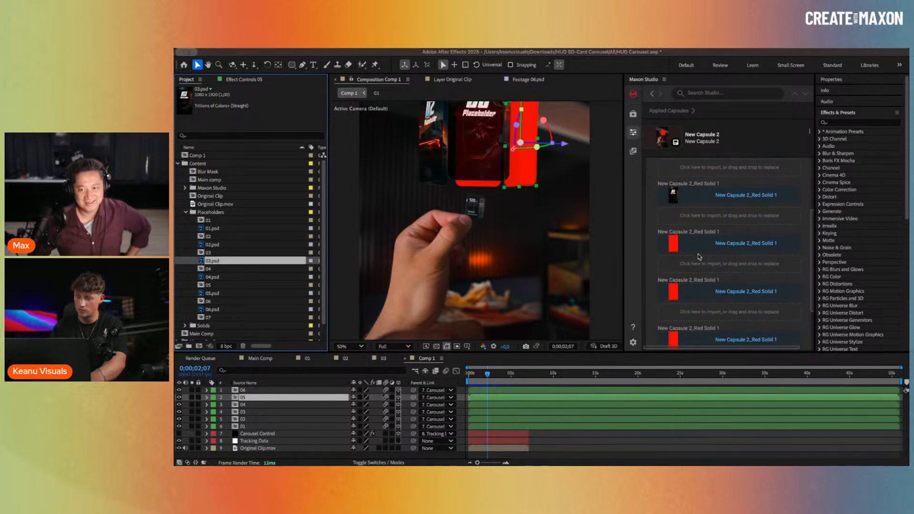
click(239, 277)
drag(293, 279, 723, 312)
click(228, 293)
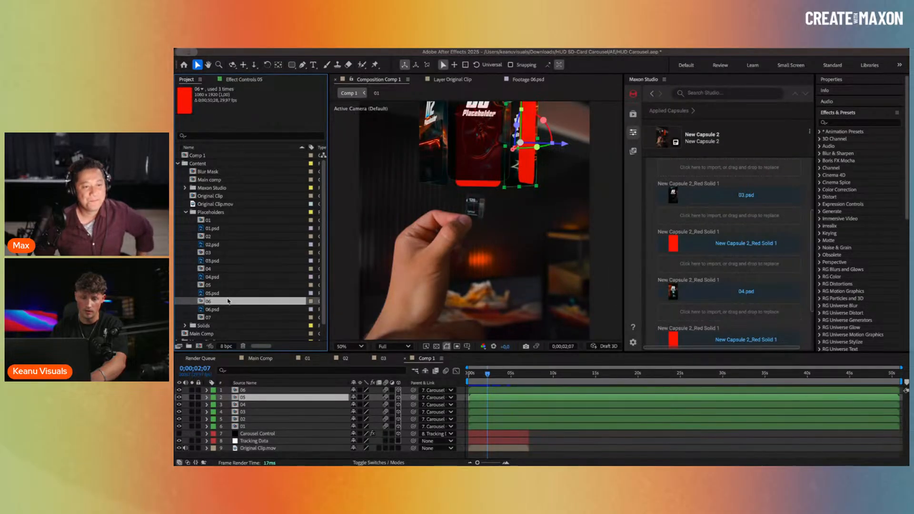
drag(227, 294, 707, 265)
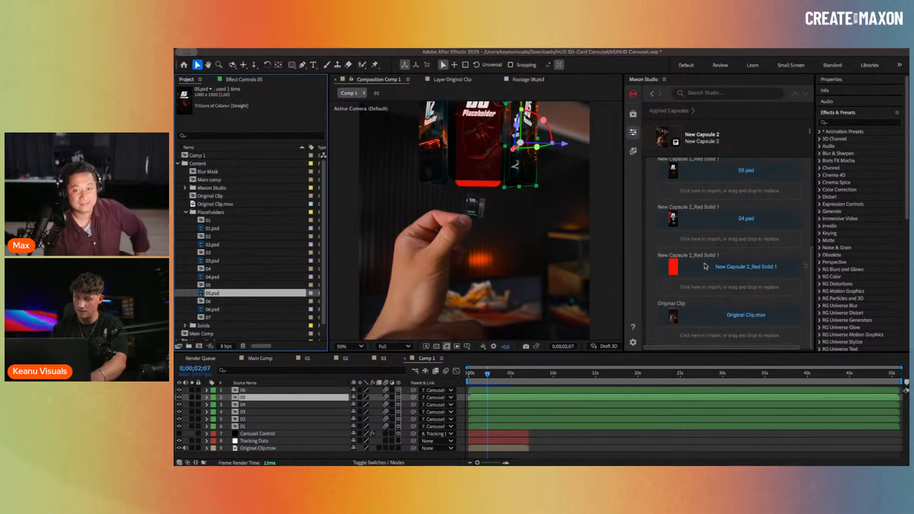
click(211, 310)
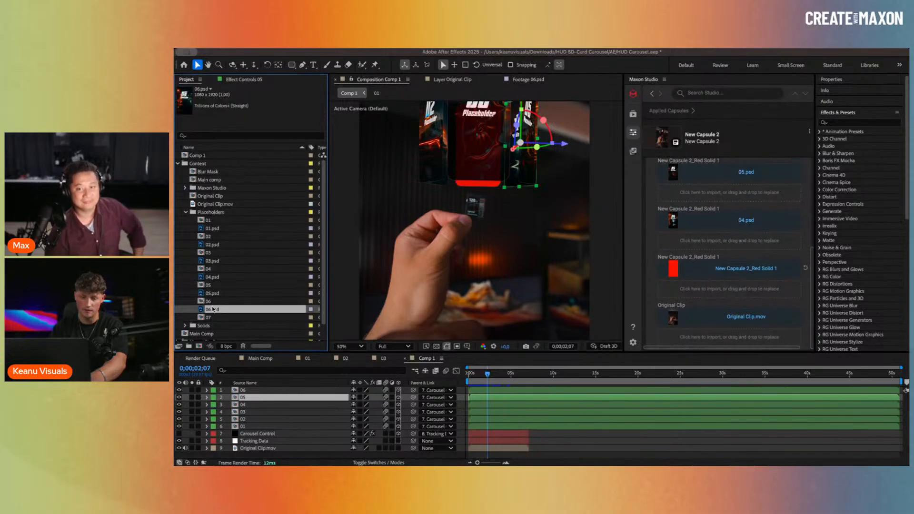
drag(211, 310, 750, 285)
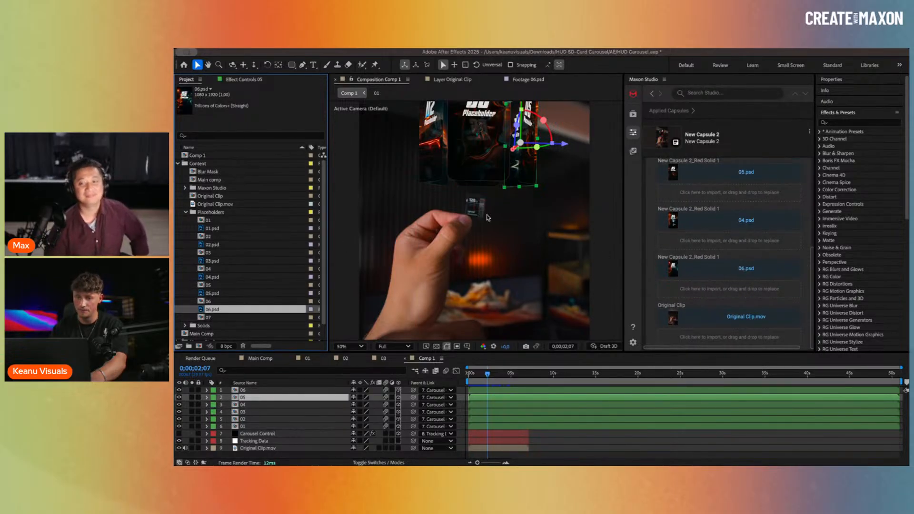
Step: Preview Comp 1 from the start up to 0;00;11;10 with Original Clip.mov selected and the composition view fitted to its panel
drag(488, 375, 446, 377)
key(space)
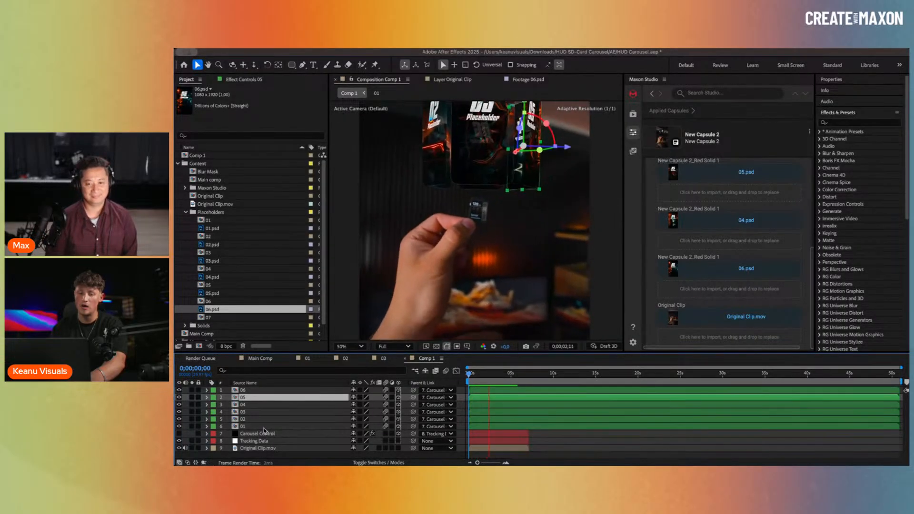
click(254, 449)
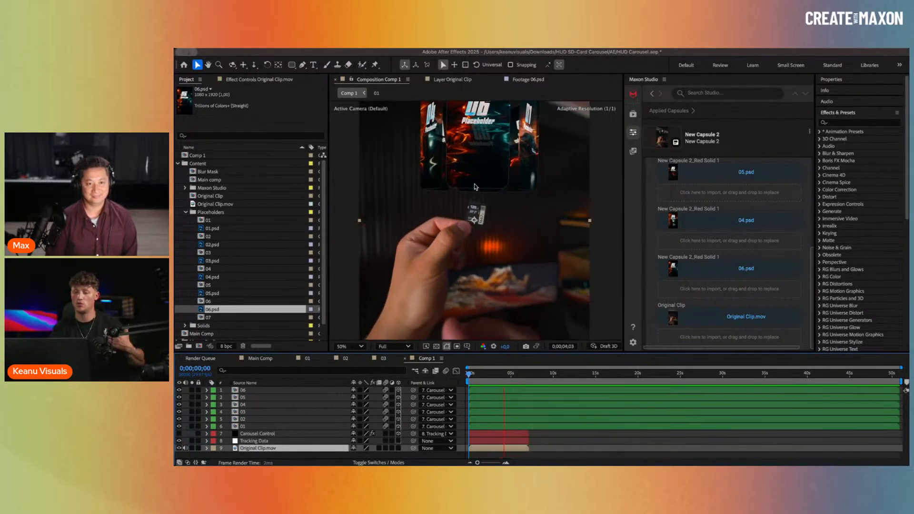
click(356, 347)
click(369, 176)
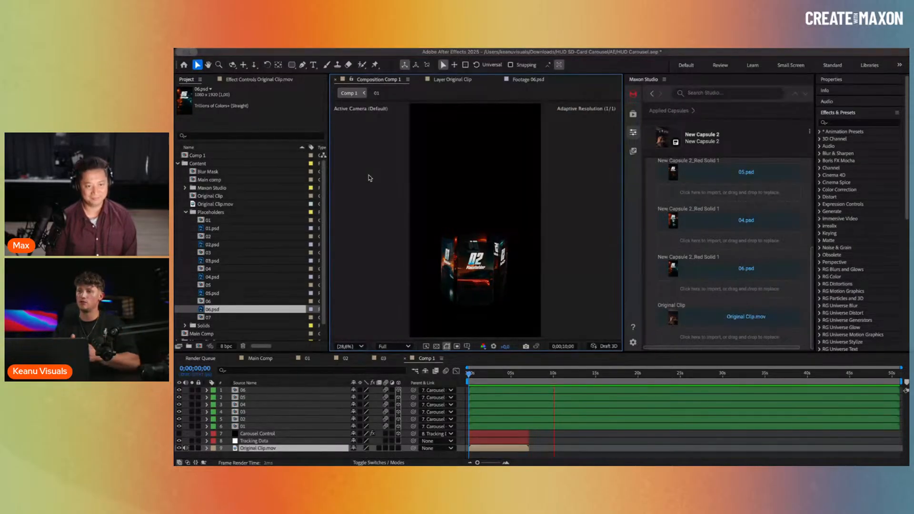
key(space)
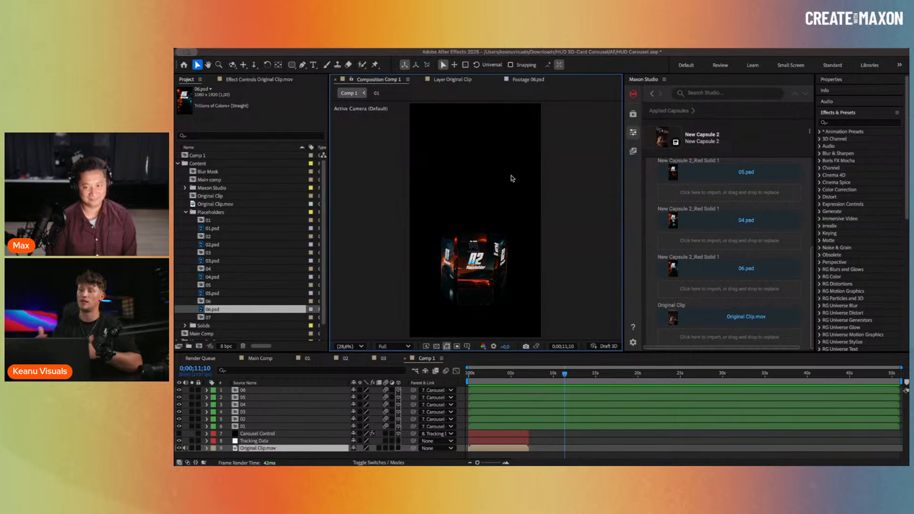
Step: Examine how the Carousel Control layer is parented to the Tracking Data layer, leaving the existing link in place
click(283, 425)
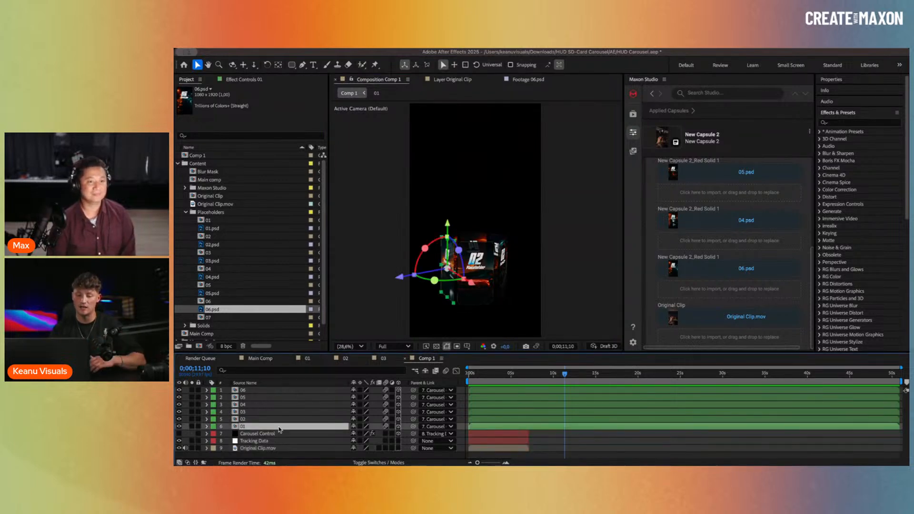
click(270, 434)
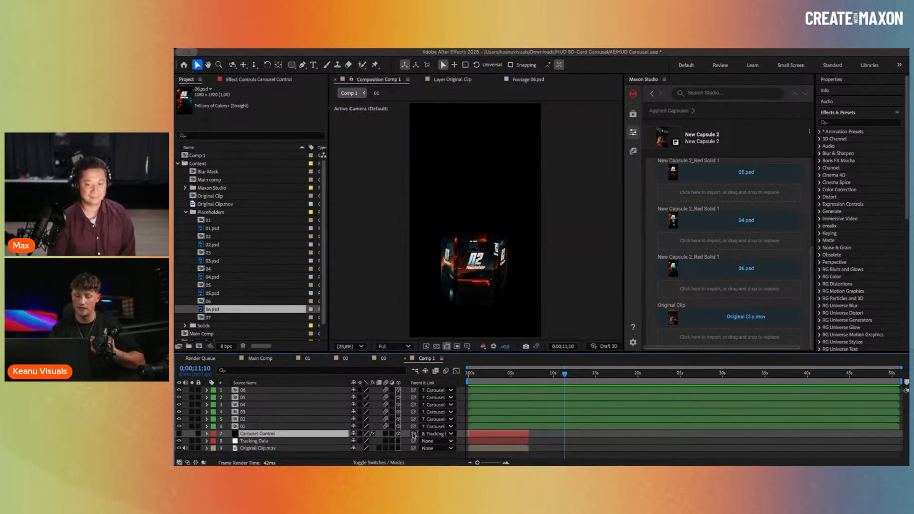
drag(413, 436, 310, 443)
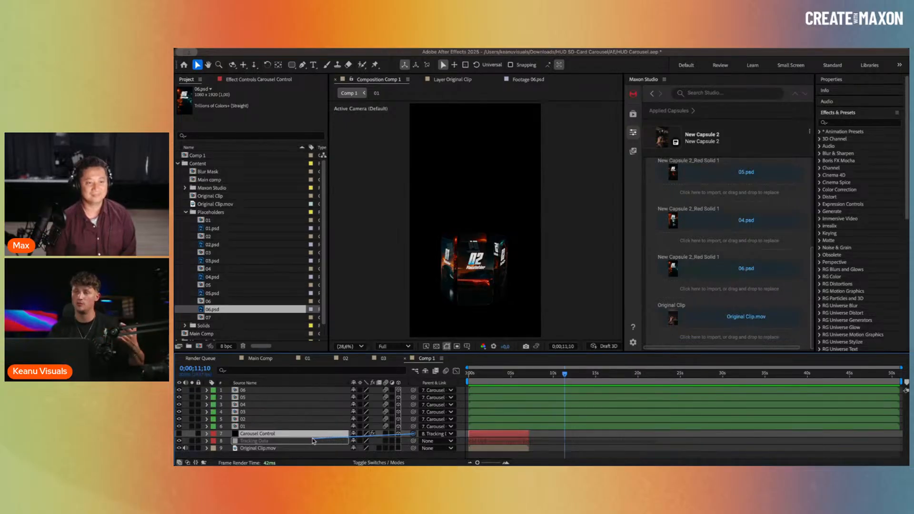
drag(313, 442, 394, 421)
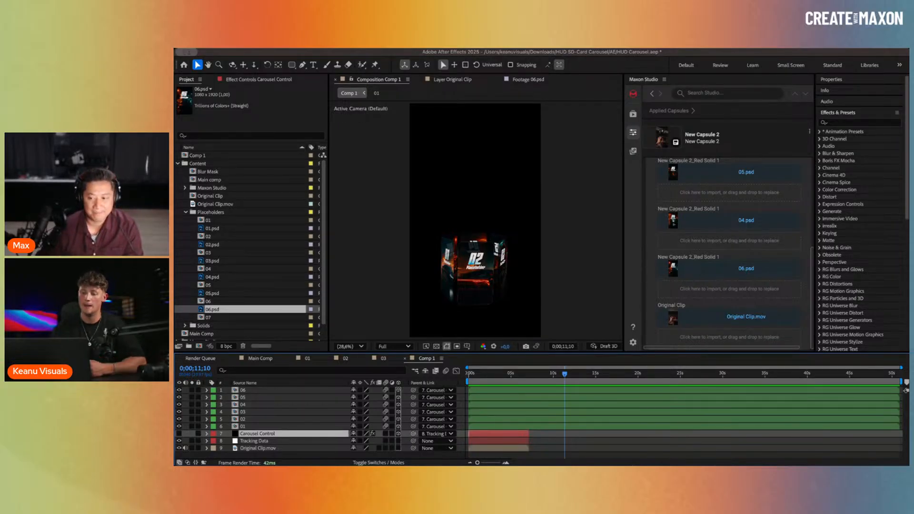
Step: Preview Comp 1 from the start and park the playhead at 0;00;02;10
key(space)
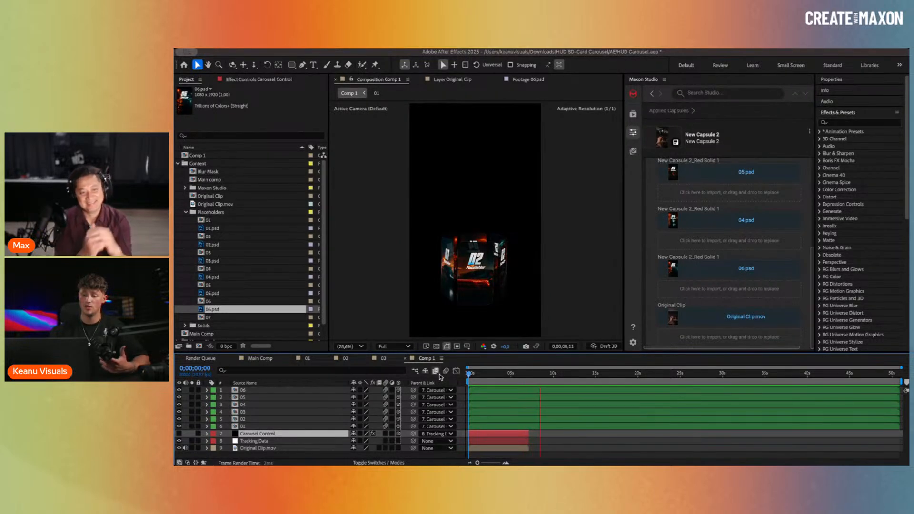
drag(517, 373, 488, 374)
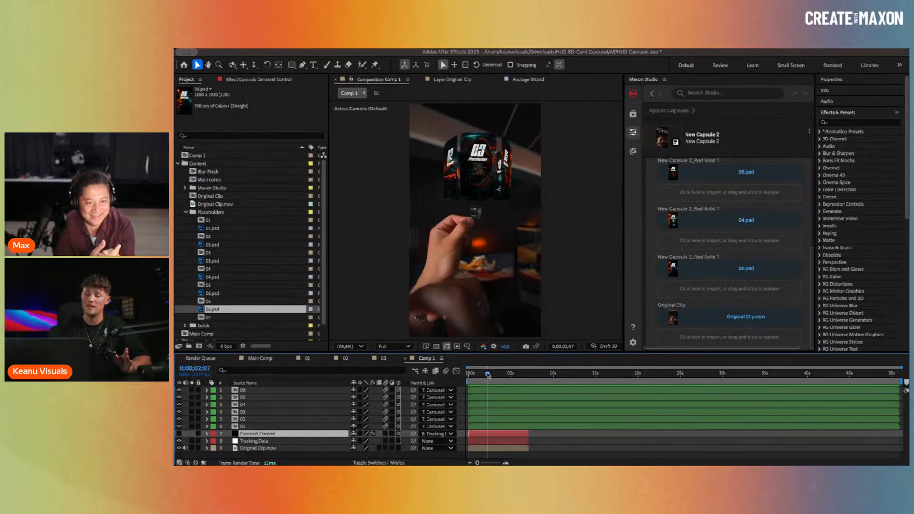
drag(487, 374, 489, 377)
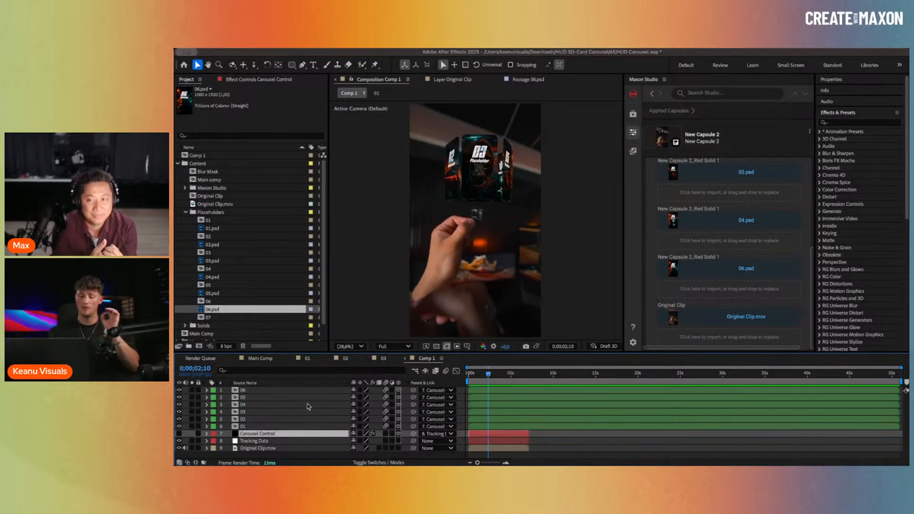
Step: Examine layer 03's Transform and Material Options properties and select its Y Rotation
click(281, 412)
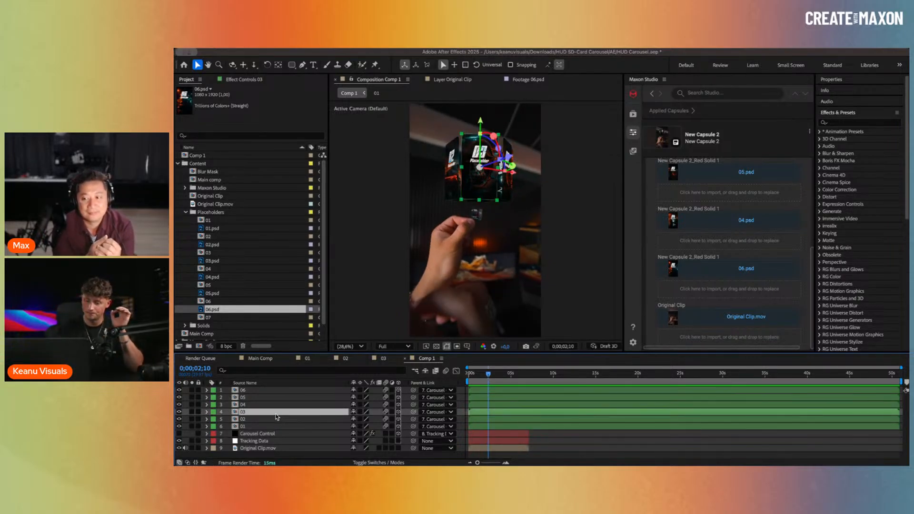
click(207, 411)
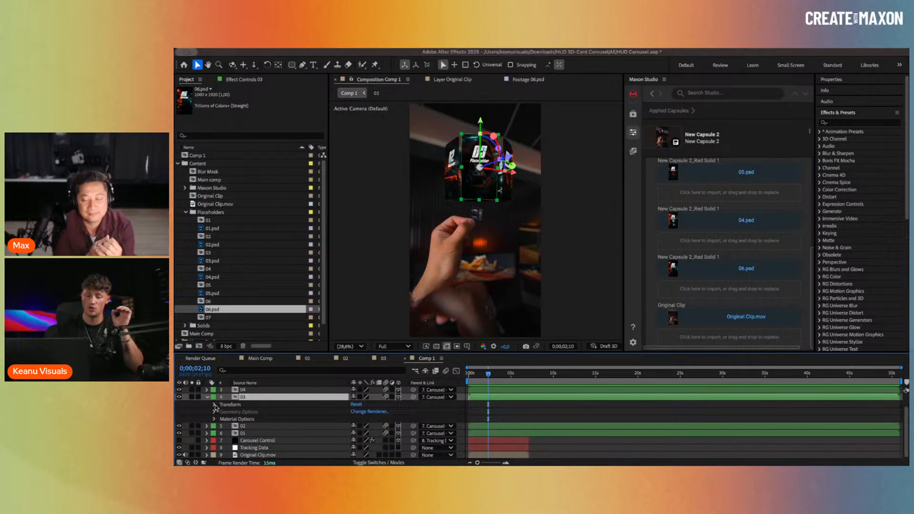
click(215, 404)
scroll(221, 427, down, 3)
click(214, 436)
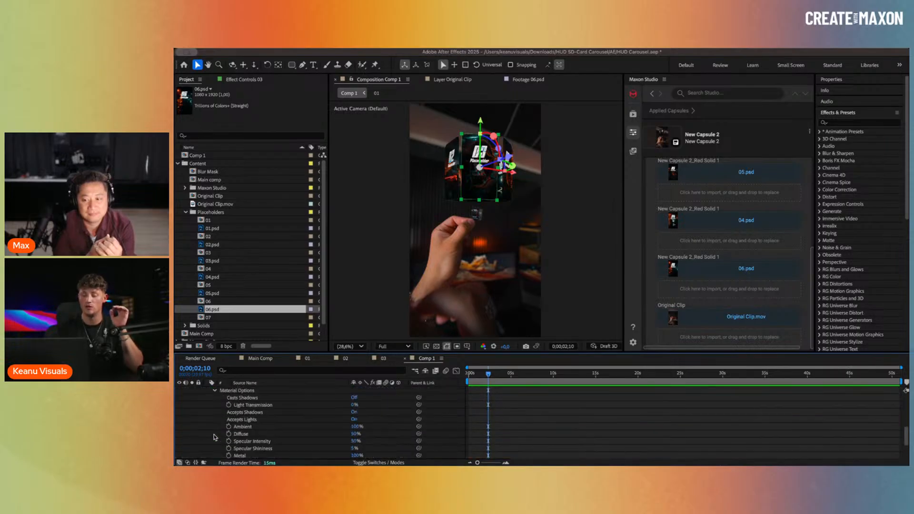
scroll(216, 437, up, 2)
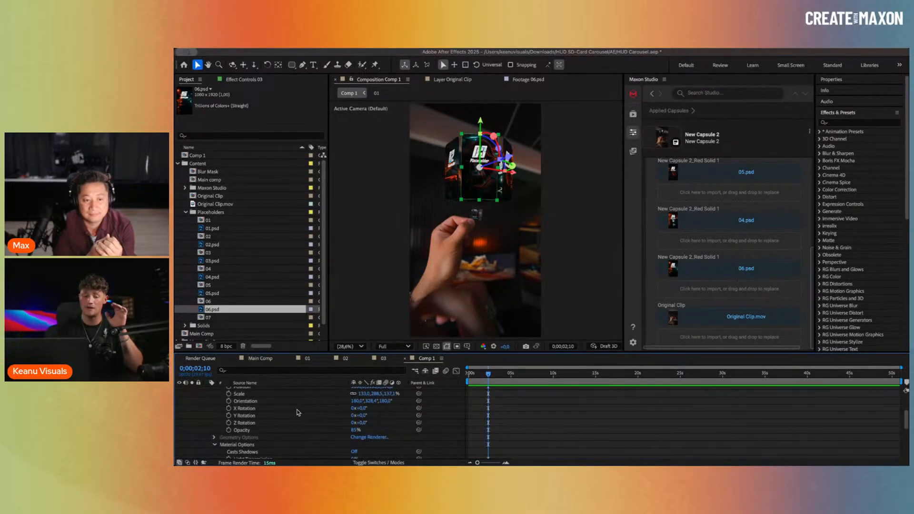
drag(249, 418, 710, 248)
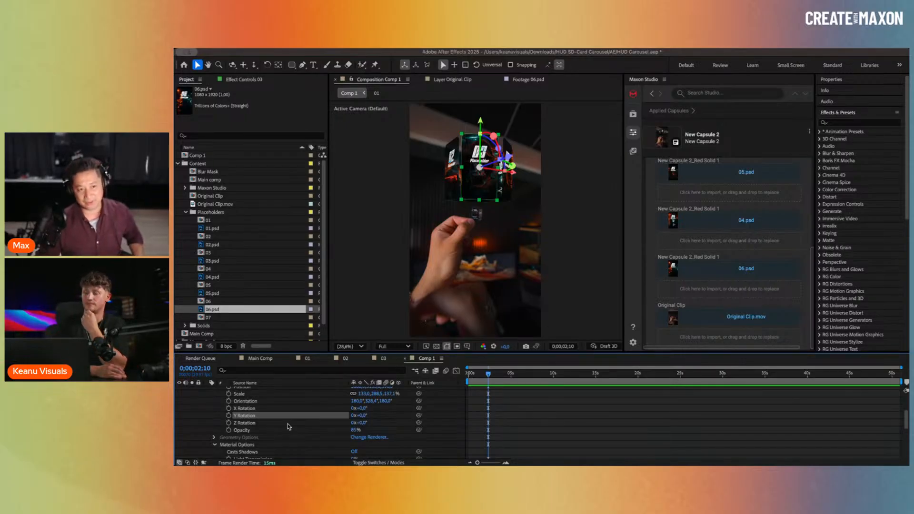
Step: Preview the carousel from the start, collapse layer 03, select layer 06, and park the playhead at 0;00;01;20
drag(519, 374, 435, 376)
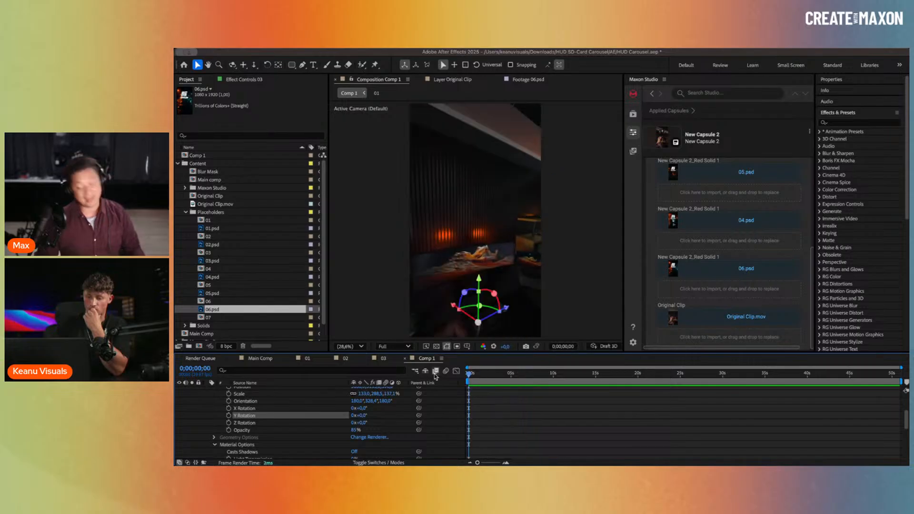
key(space)
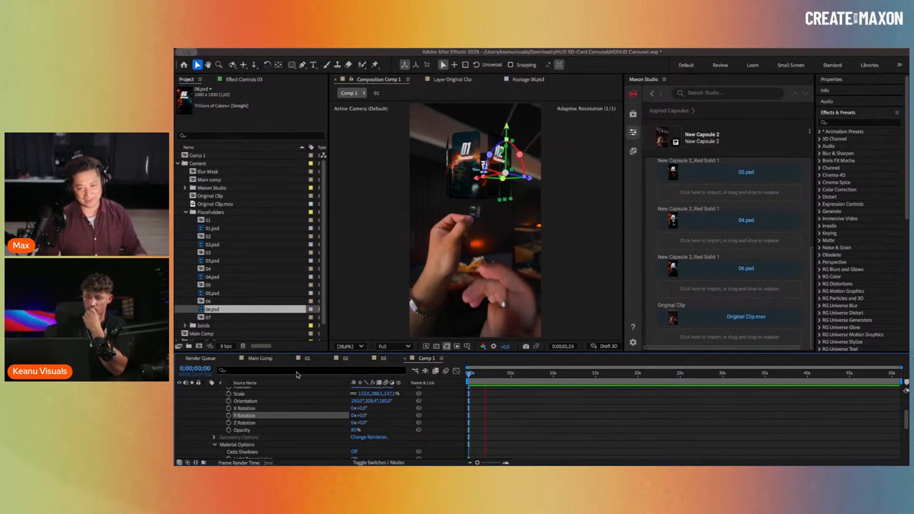
scroll(219, 408, up, 3)
click(207, 412)
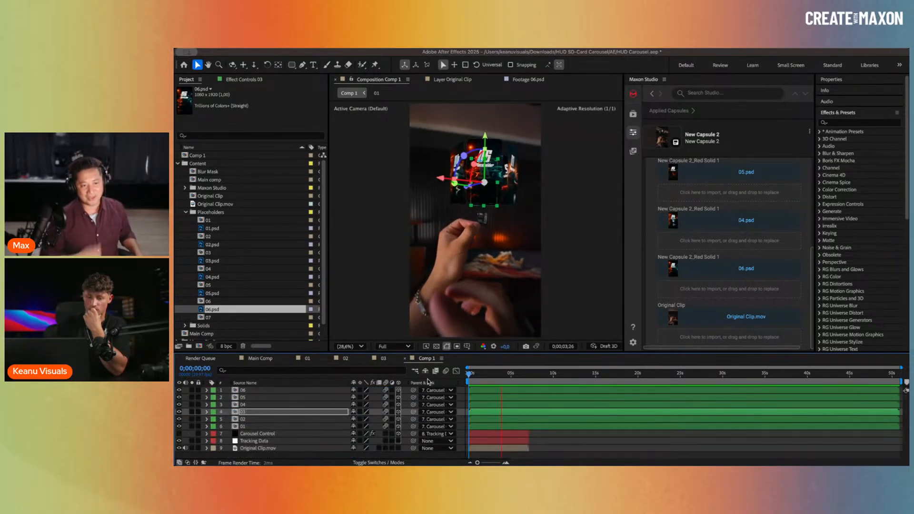
click(322, 392)
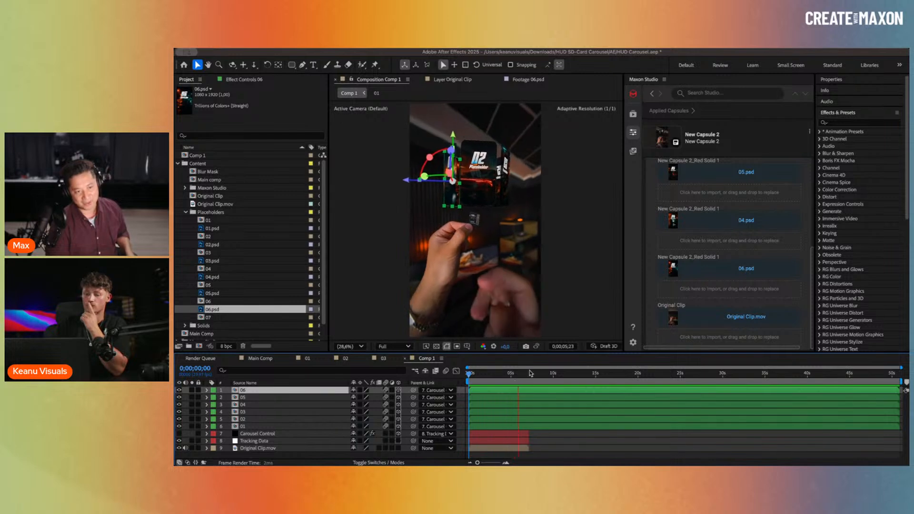
key(space)
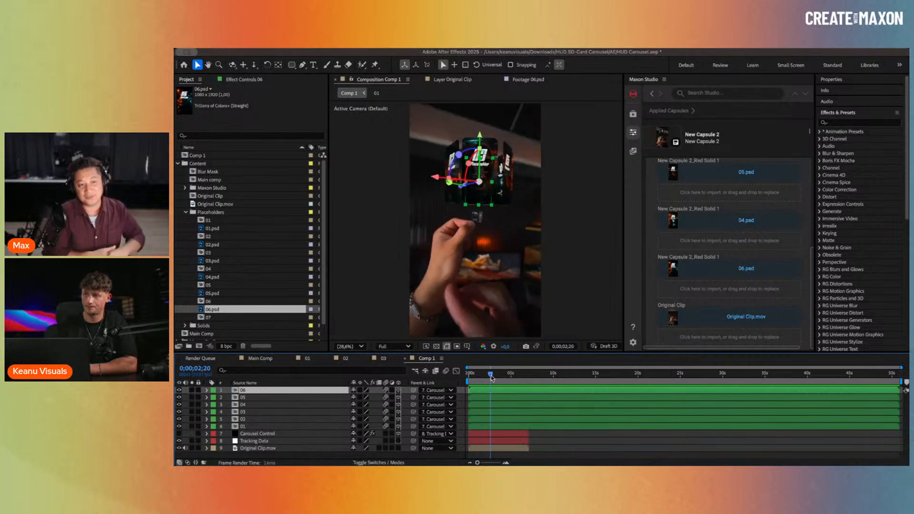
key(space)
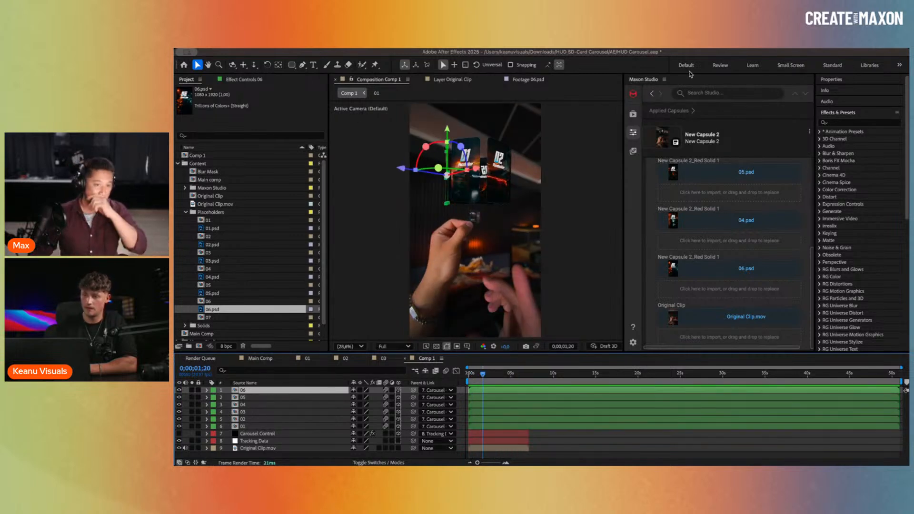
Step: Widen the Maxon Studio panel and browse the capsule library's Motion Graphics category
drag(624, 105, 593, 106)
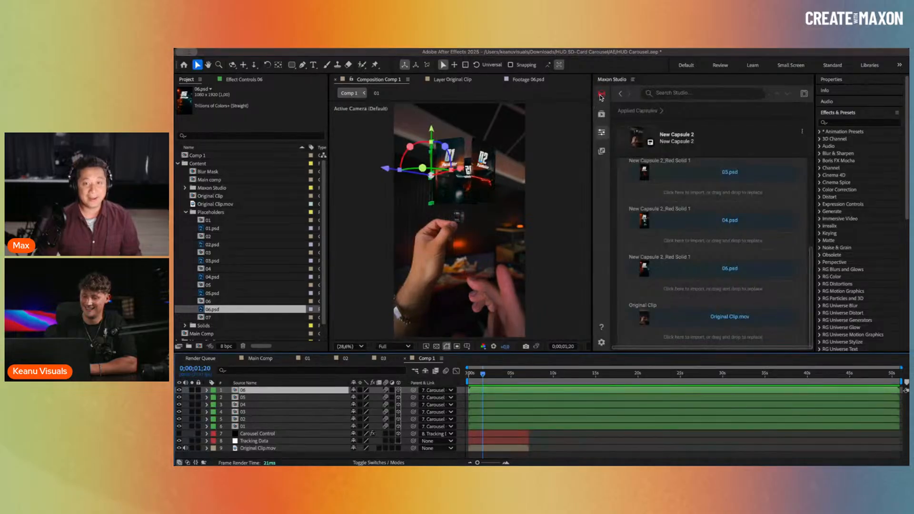
click(601, 121)
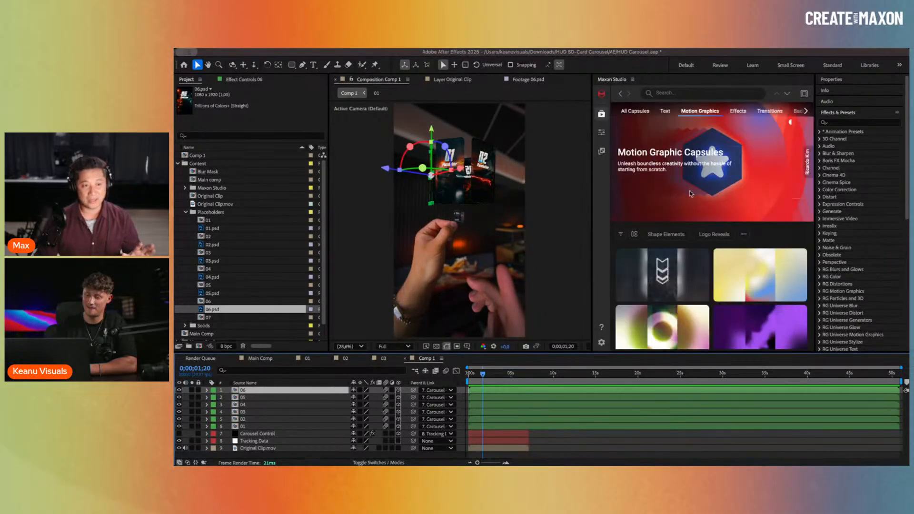
scroll(691, 194, down, 10)
scroll(691, 194, down, 10)
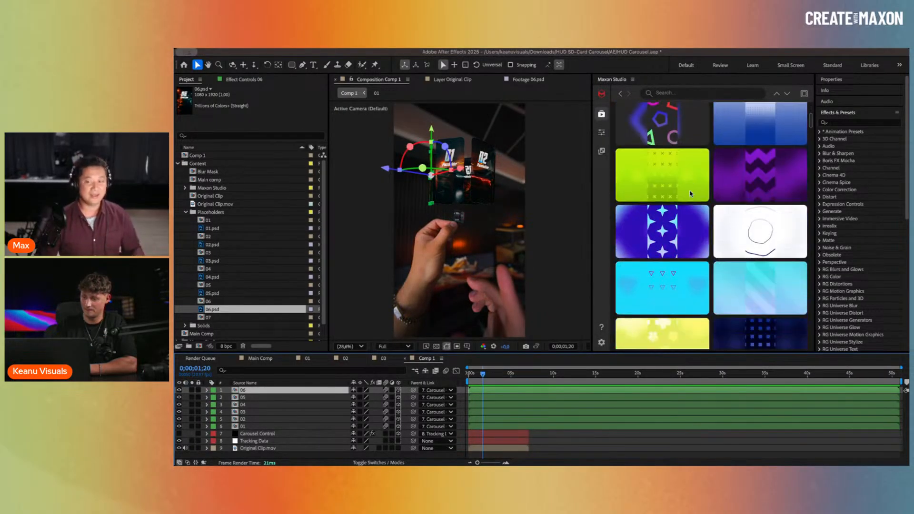
scroll(691, 194, down, 5)
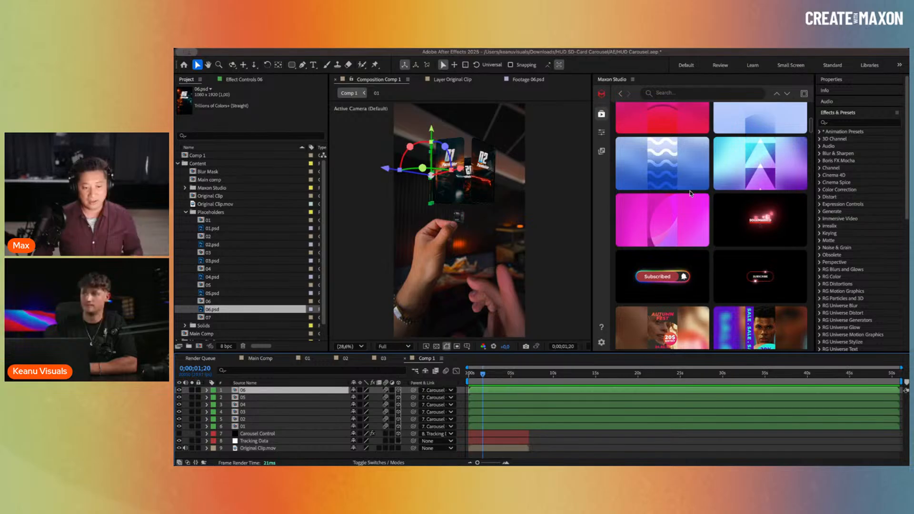
scroll(691, 194, down, 1)
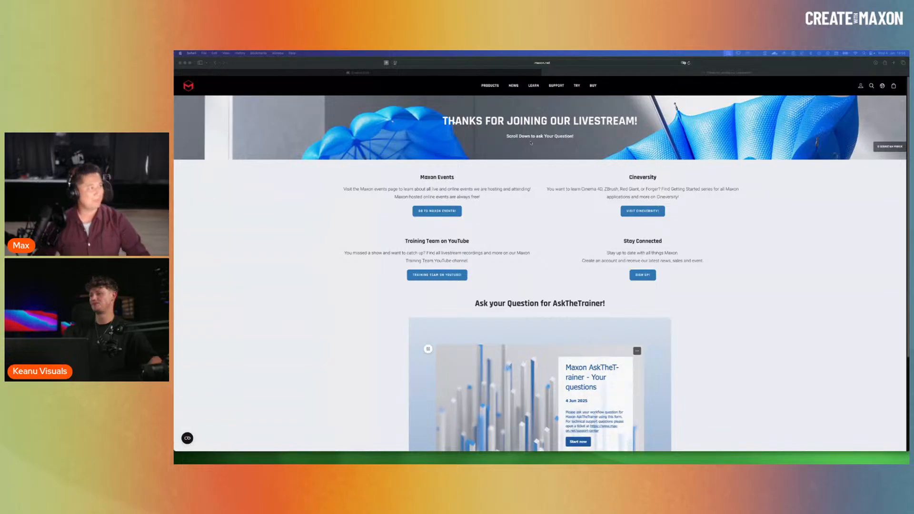
Step: Switch to Safari, show the Maxon livestream page's full web address, and go to the Maxon Events page
click(562, 61)
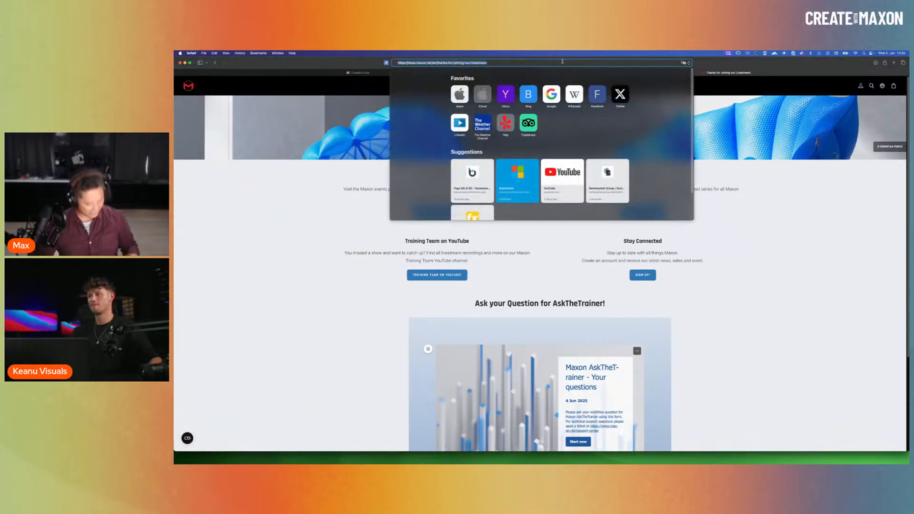
click(815, 252)
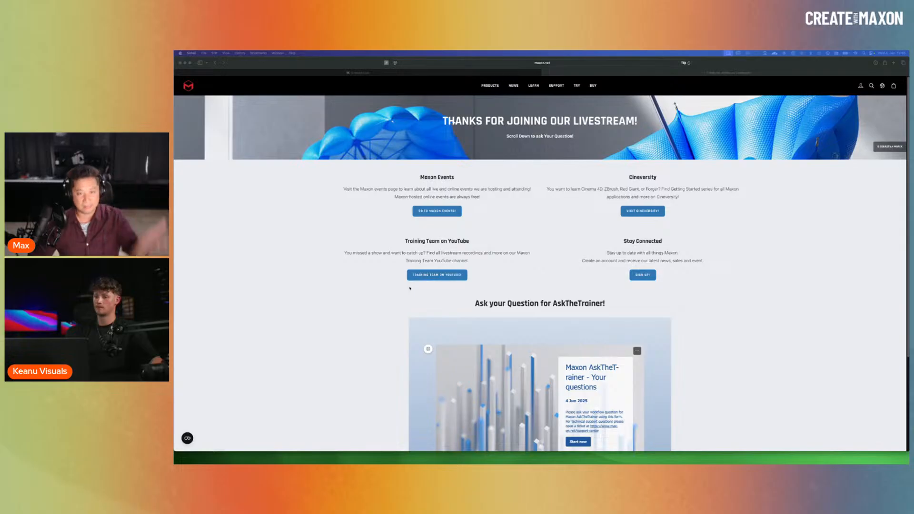
click(441, 215)
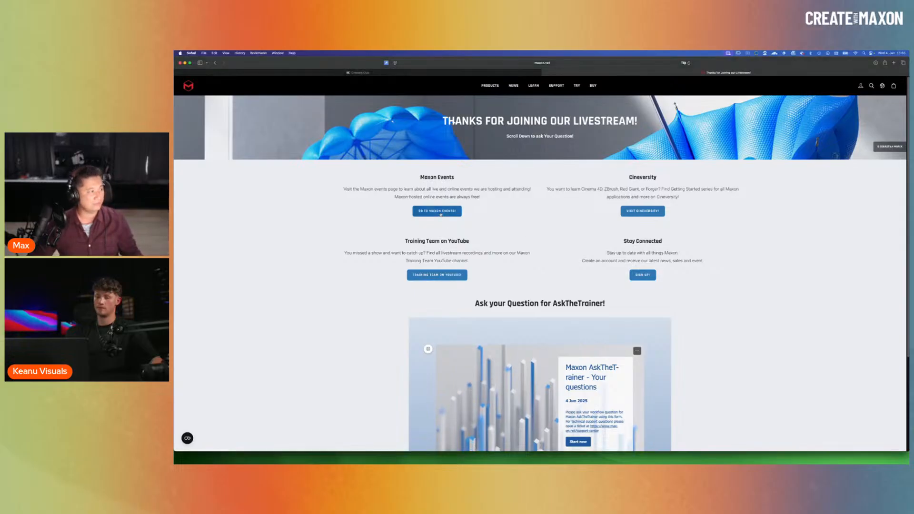
Step: Open the Maxon Events page, look through its upcoming event listings, and return to the livestream thank-you page
click(441, 215)
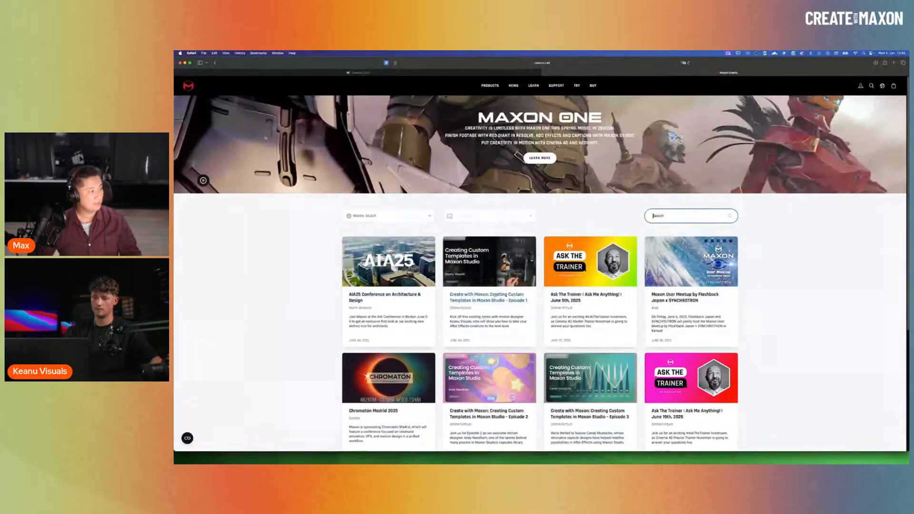
scroll(617, 303, down, 5)
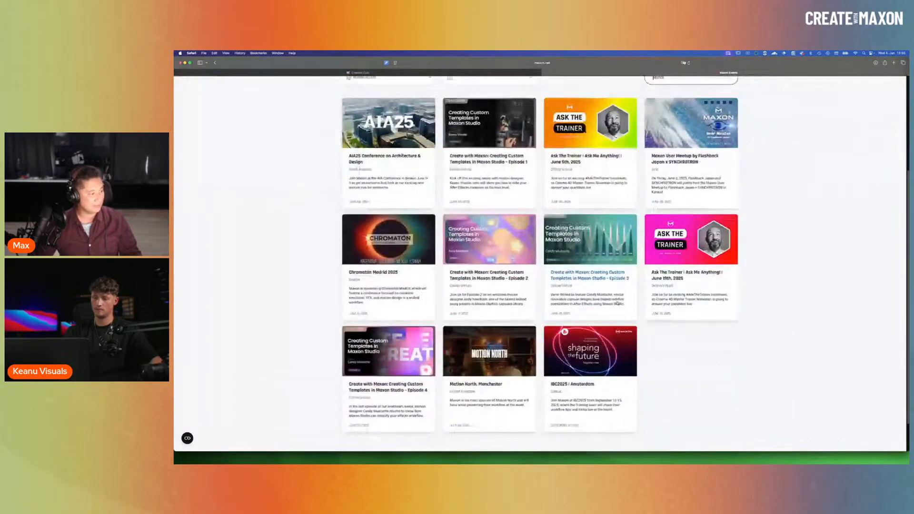
scroll(617, 303, up, 5)
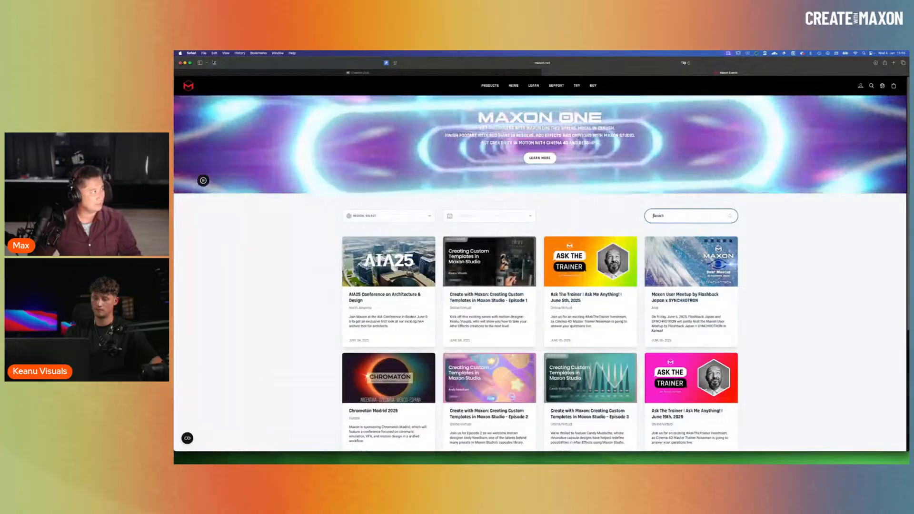
click(500, 247)
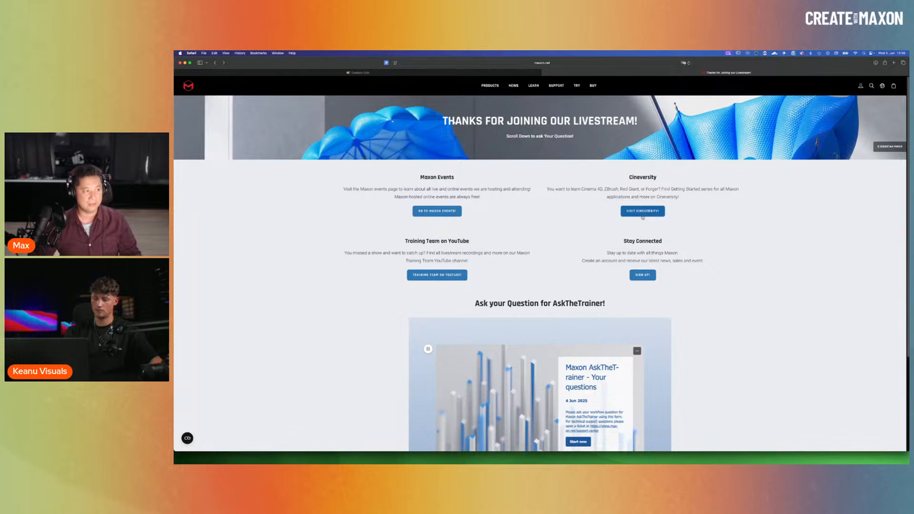
Step: Visit the Cineversity site and the Maxon Training Team YouTube channel, returning to the livestream page after each
click(645, 214)
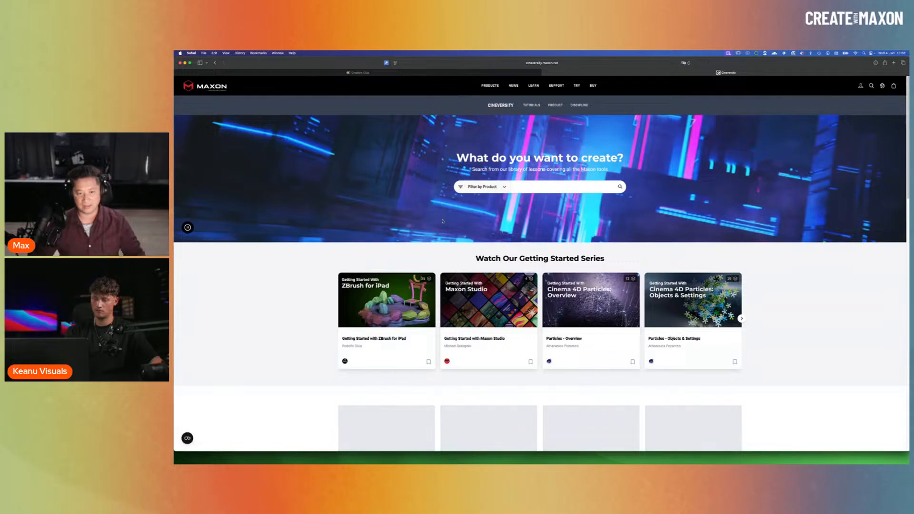
click(216, 62)
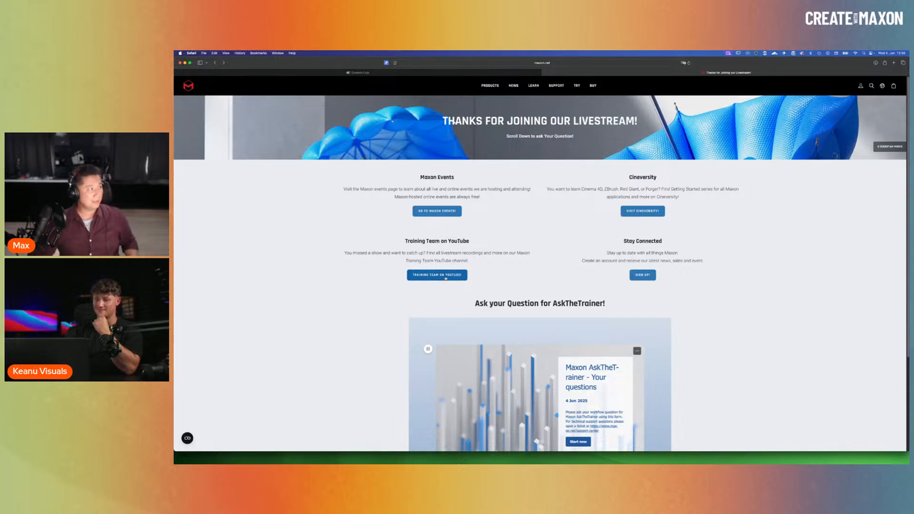
click(446, 278)
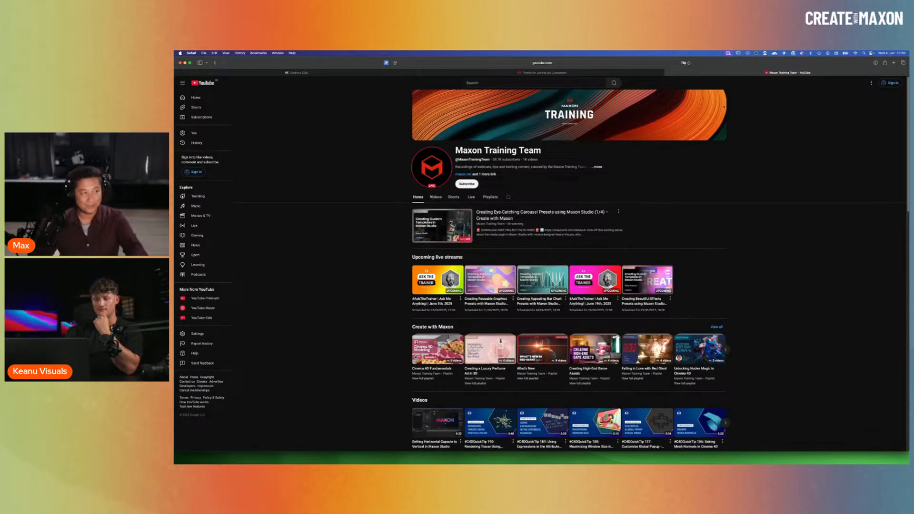
click(667, 73)
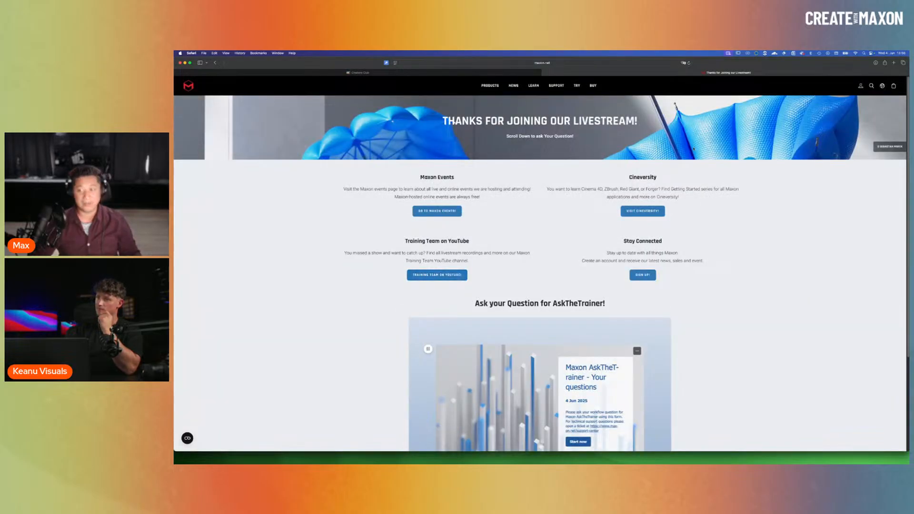